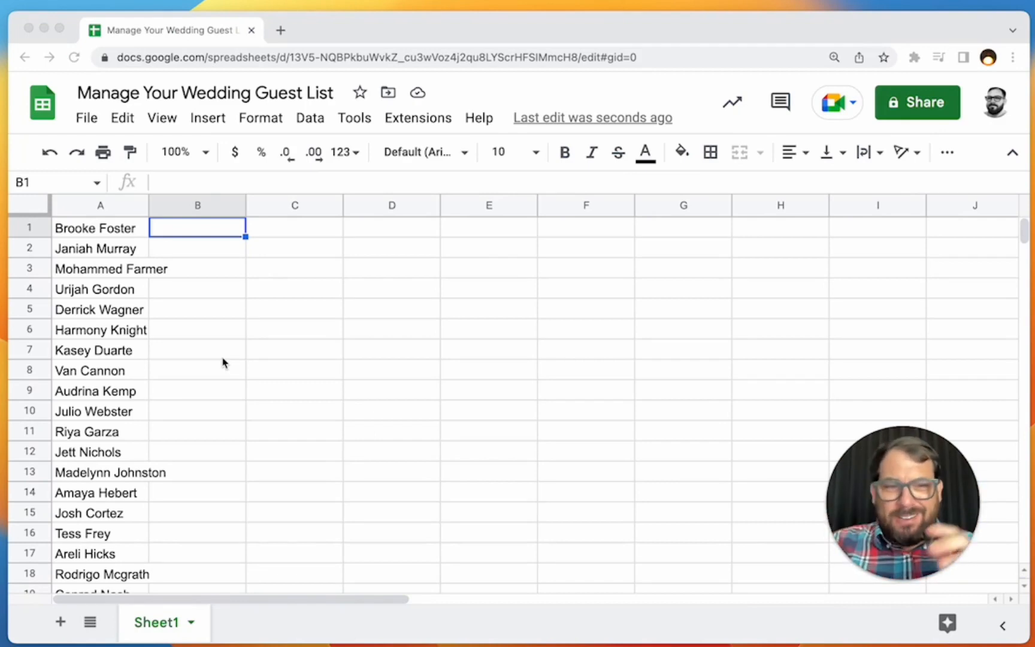
Enter =counta(A:A) in C1 to count the names in column A.
click(106, 232)
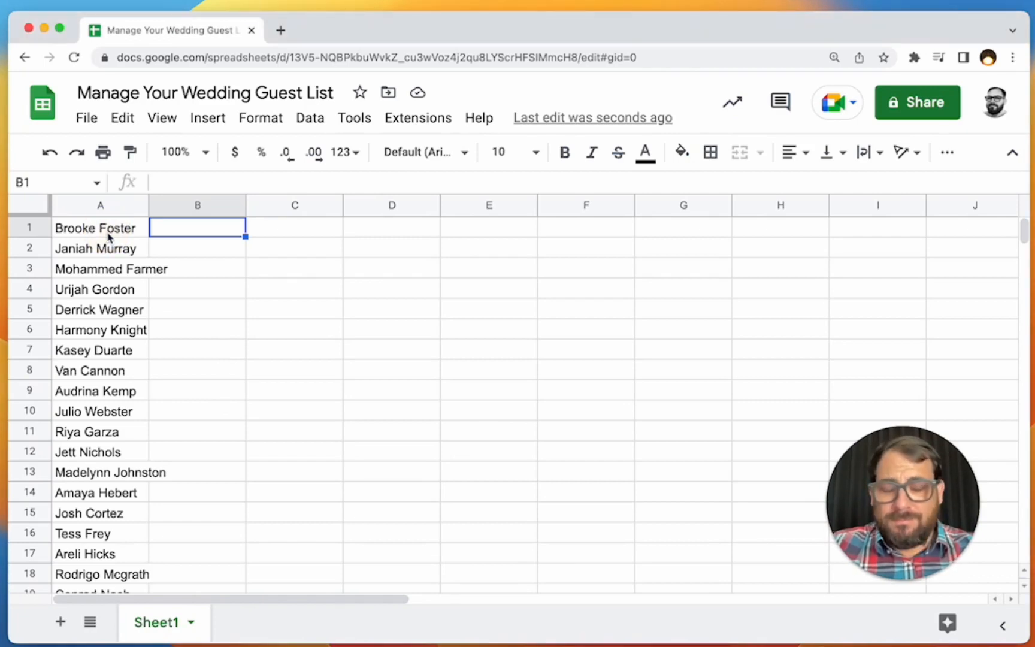
click(265, 237)
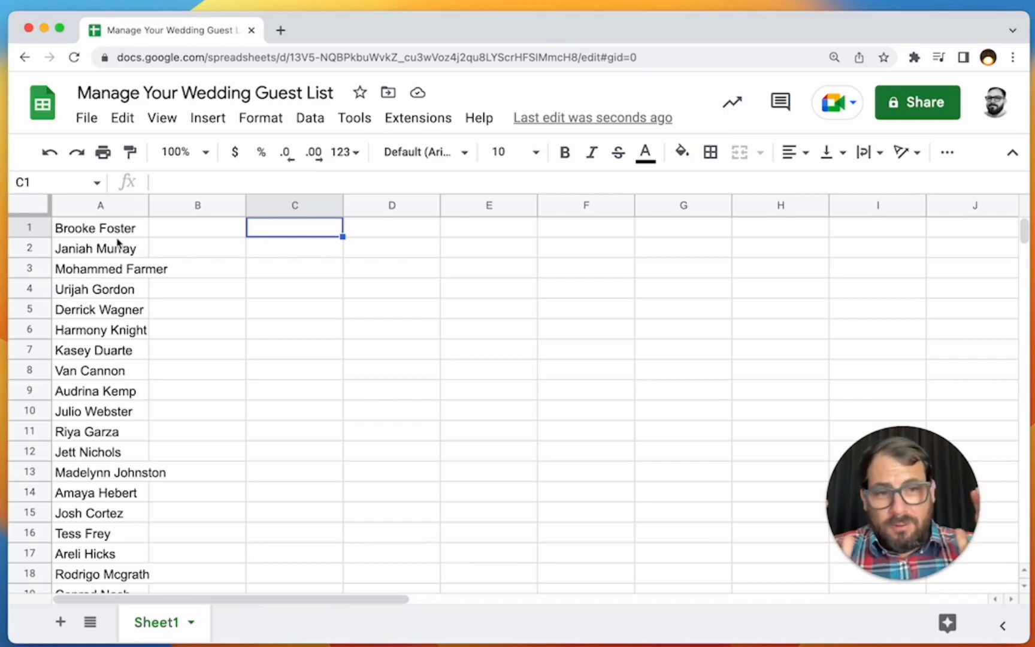
text(=count)
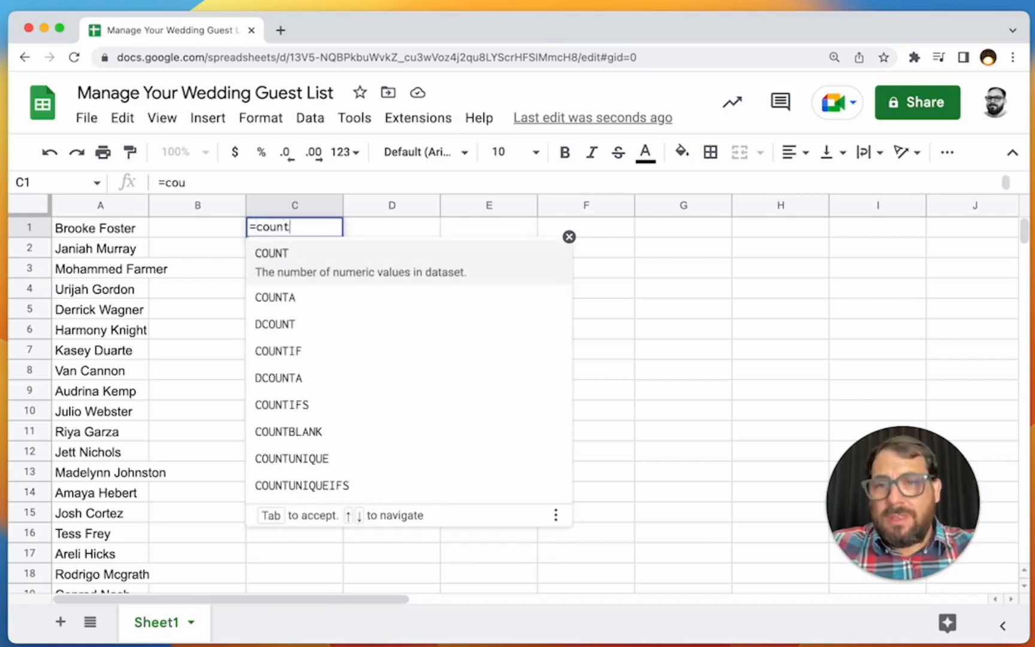
text(a()
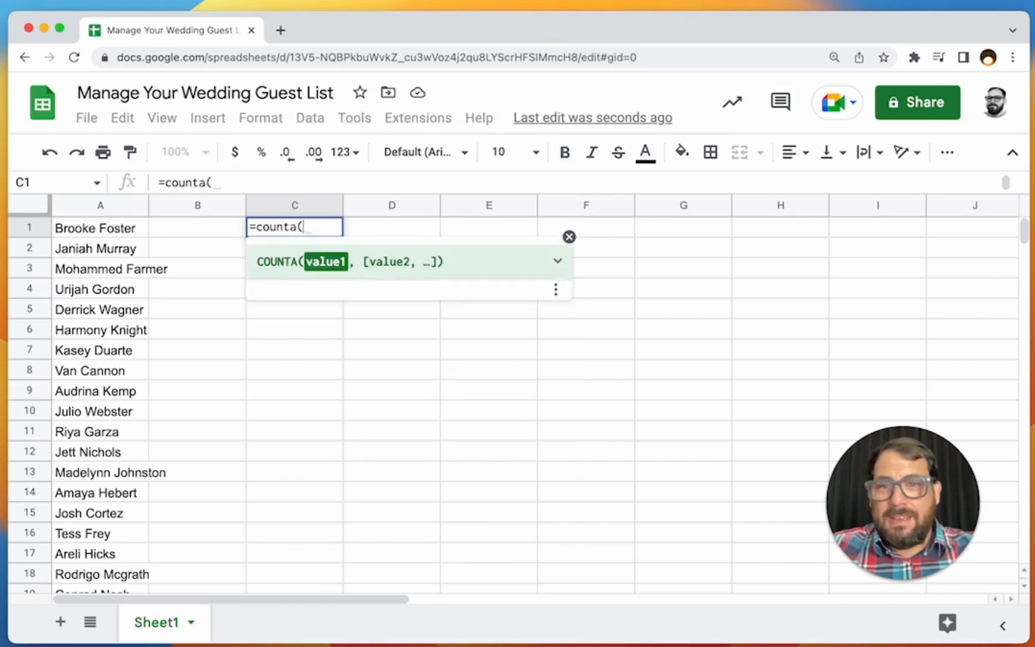
click(117, 209)
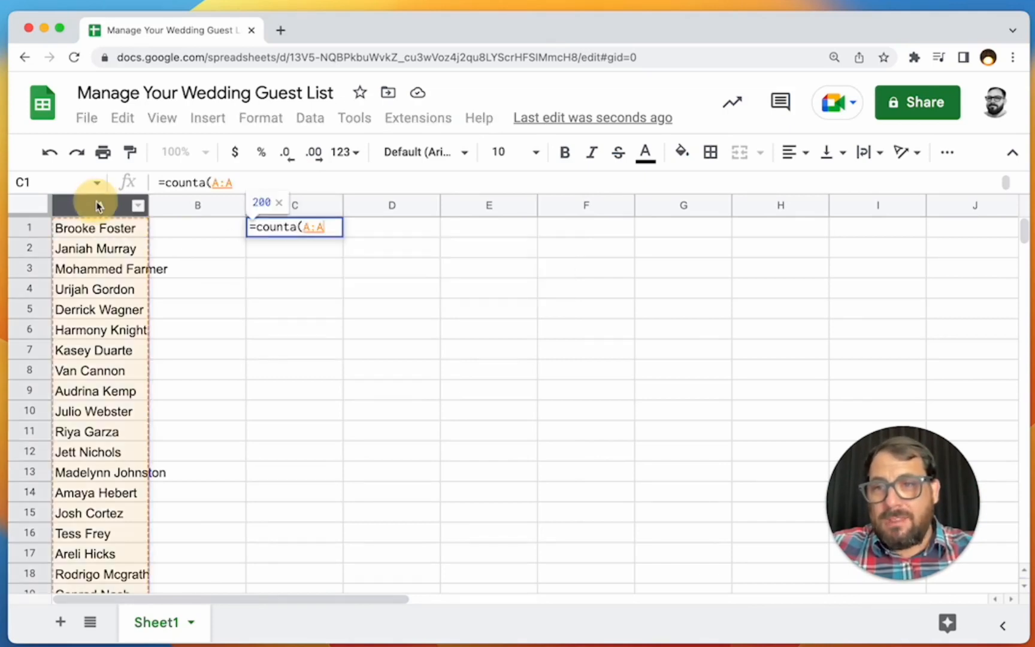
text())
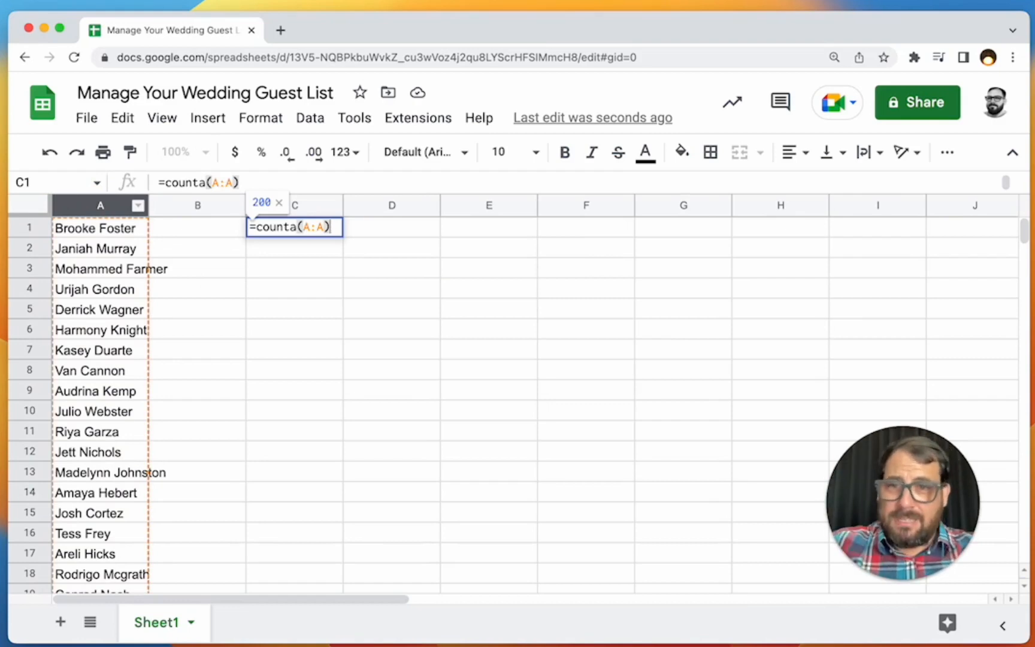
key(Return)
Examine where the guest list in column A ends and compare it with the count in C1.
click(76, 275)
key(super+Down)
key(super+Down)
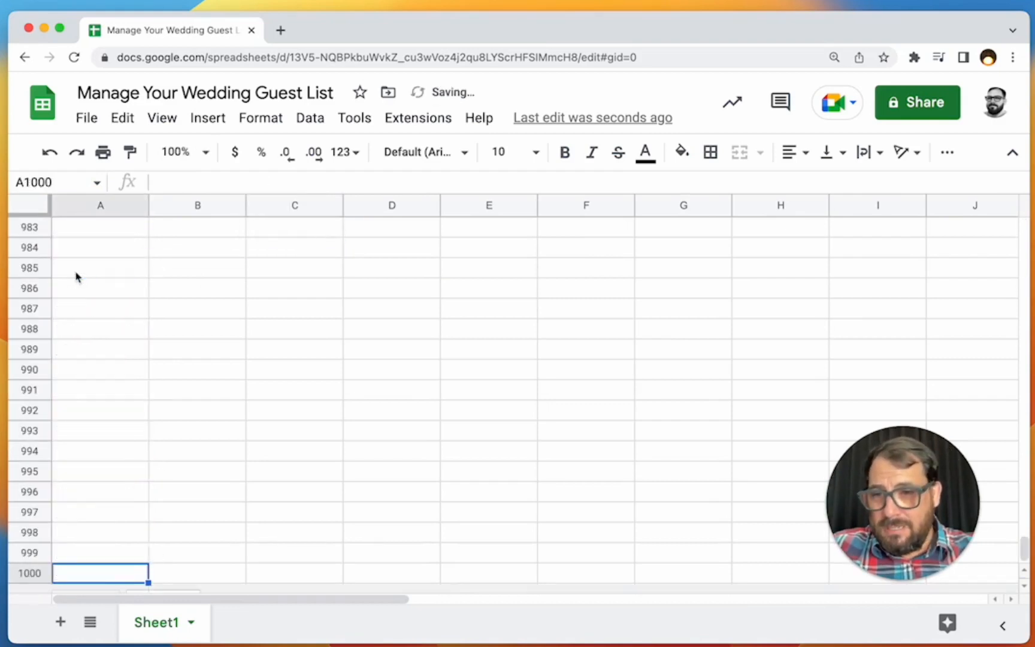
key(Up)
key(super+Up)
key(Up)
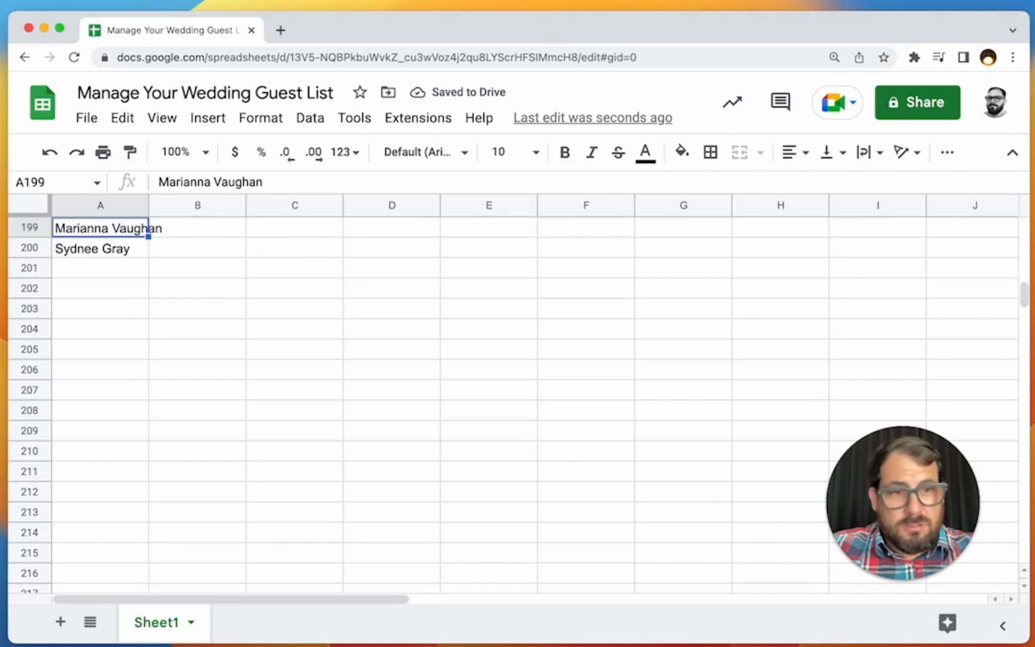
key(super+Up)
key(Right)
key(Right)
key(Right)
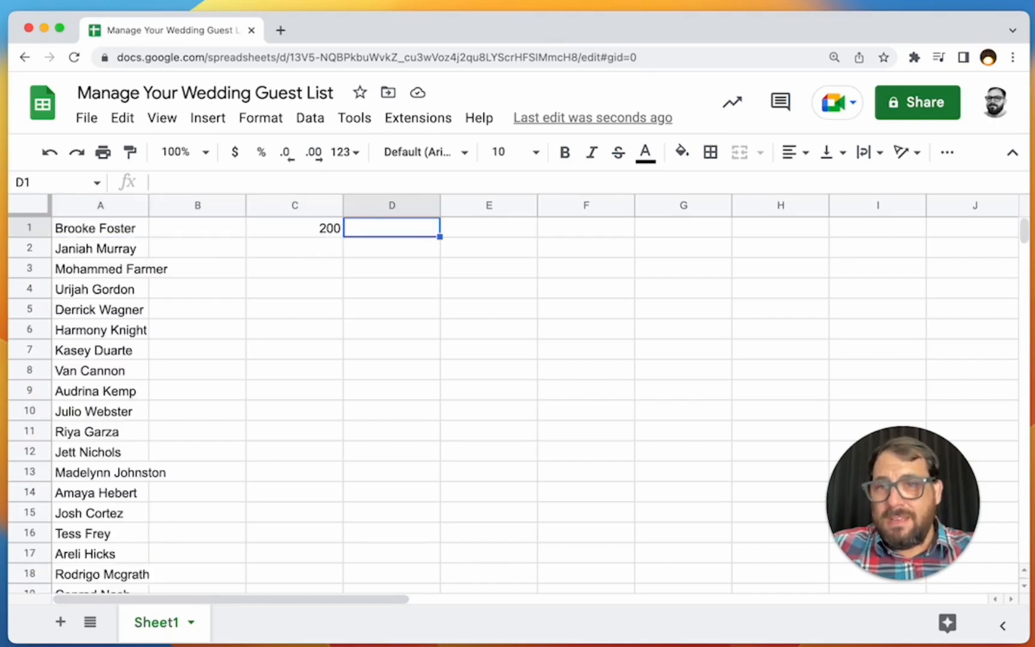
key(Left)
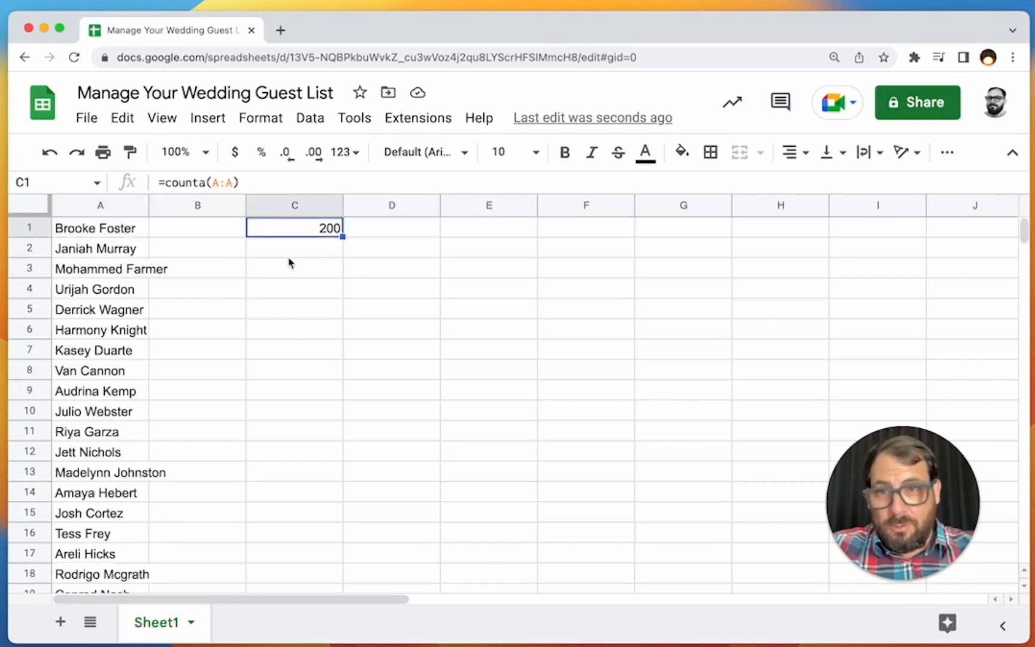
click(210, 233)
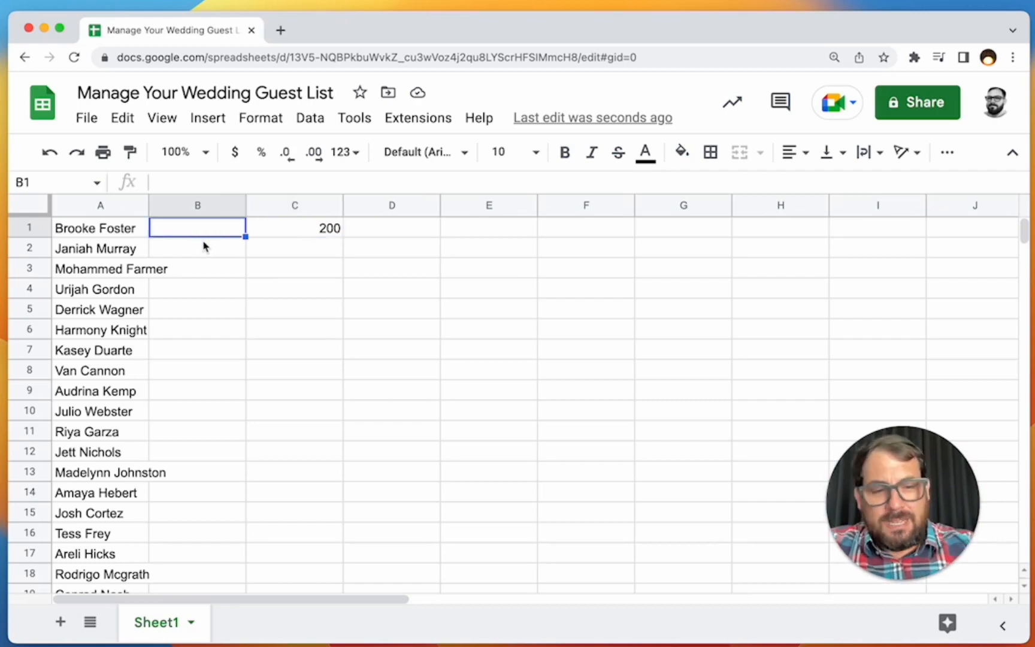
text(=match)
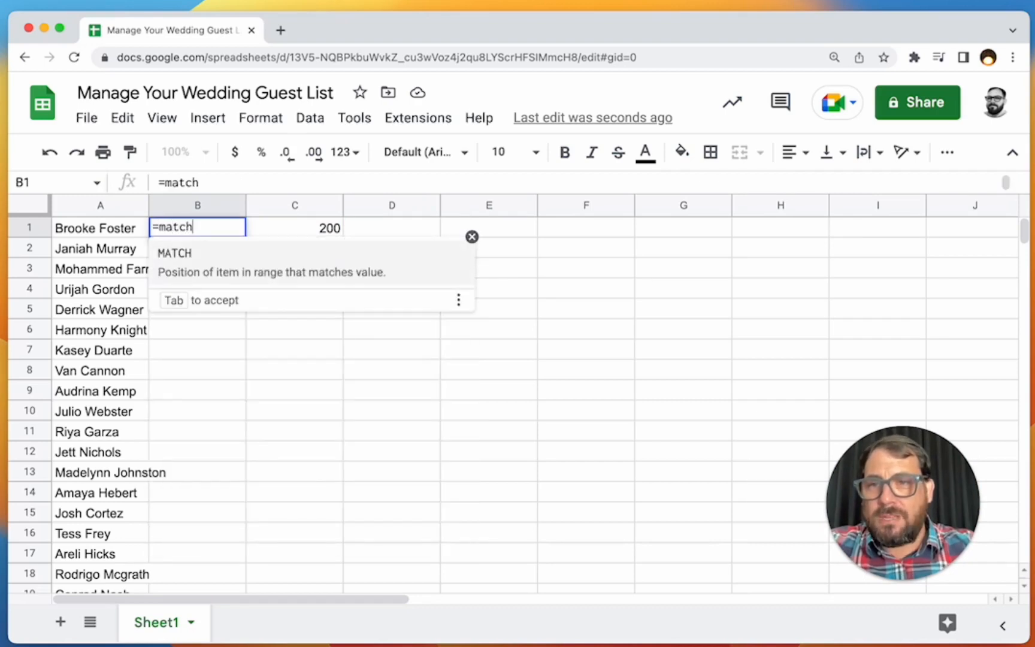
key(Escape)
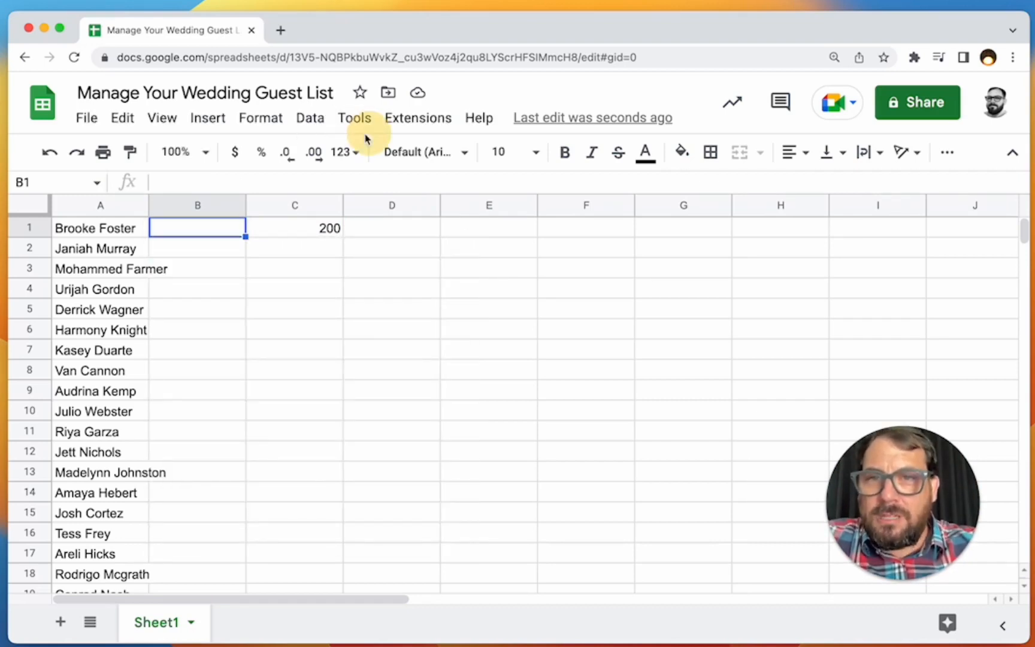
click(311, 119)
mouse_move(367, 541)
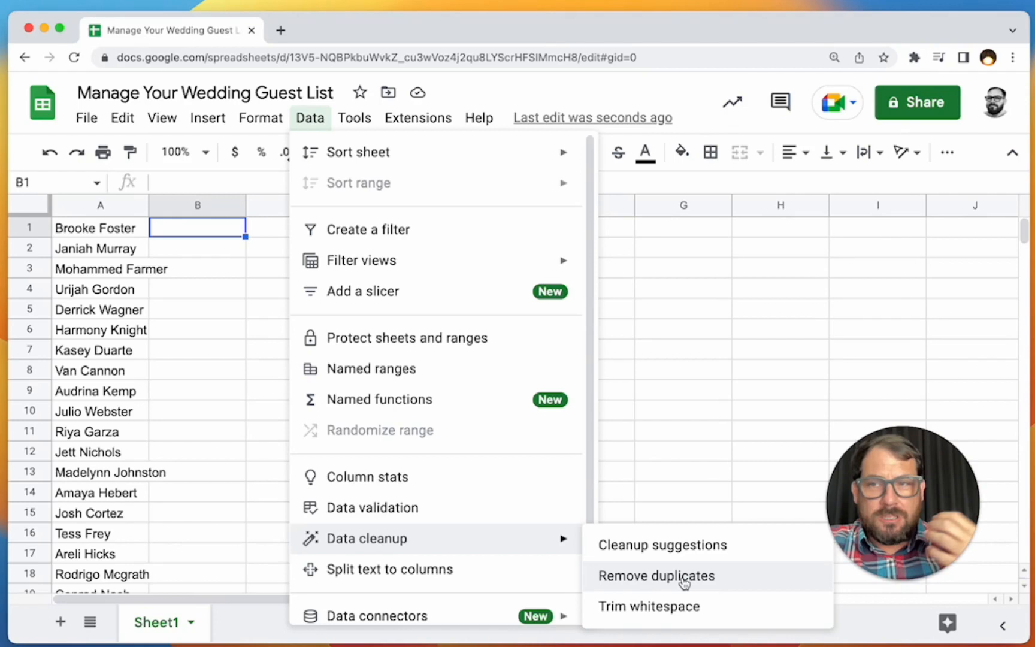
click(694, 415)
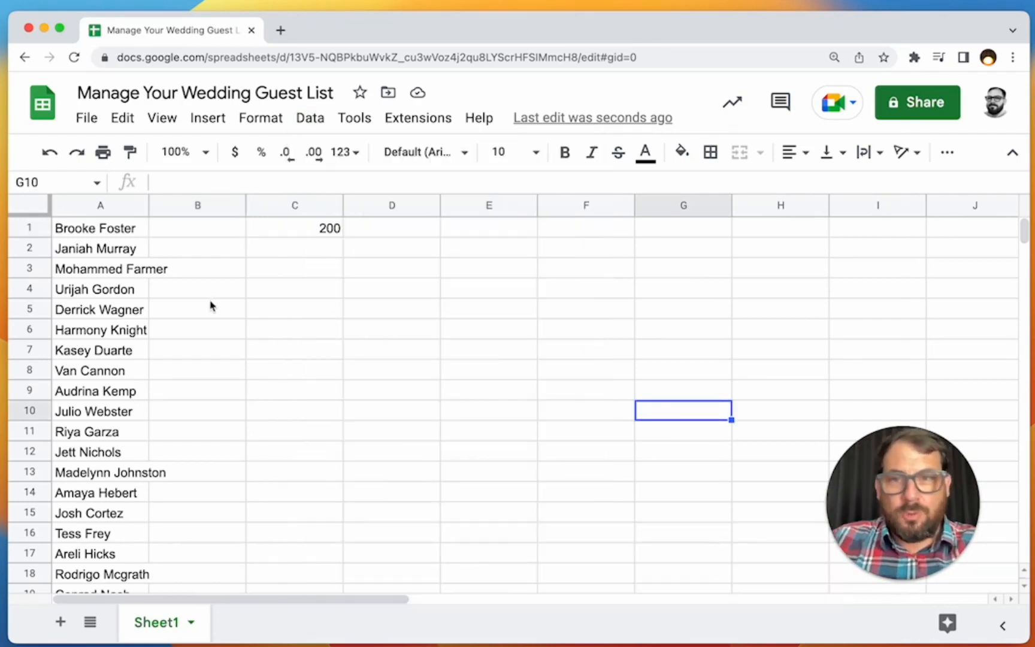
Enter =Match(A1,A:A,0) in B1 and accept the suggested autofill for the rest of column B.
click(163, 228)
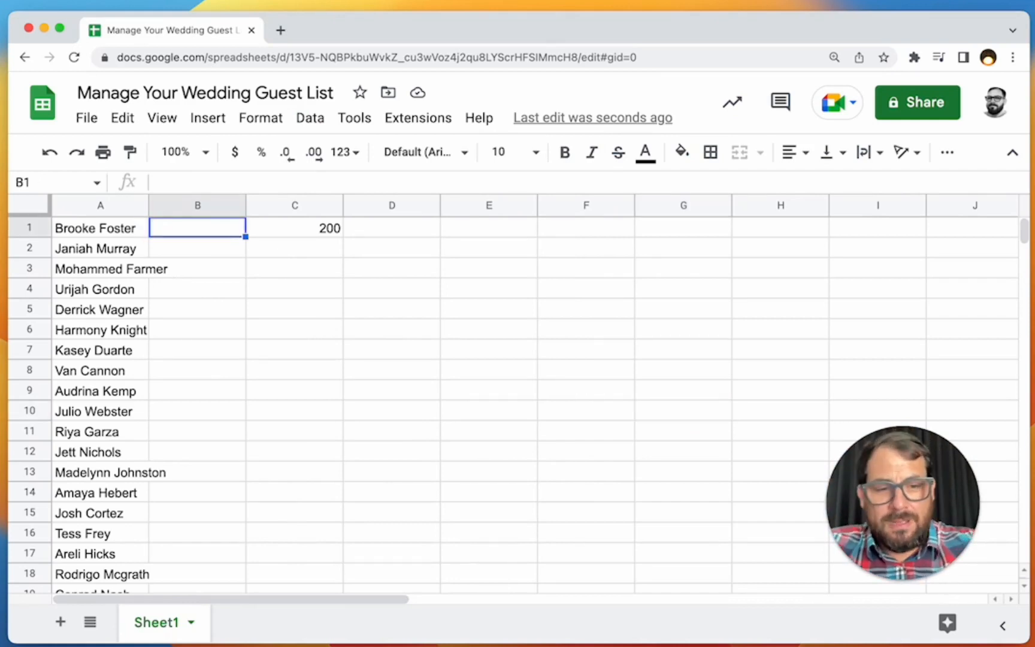
text(=)
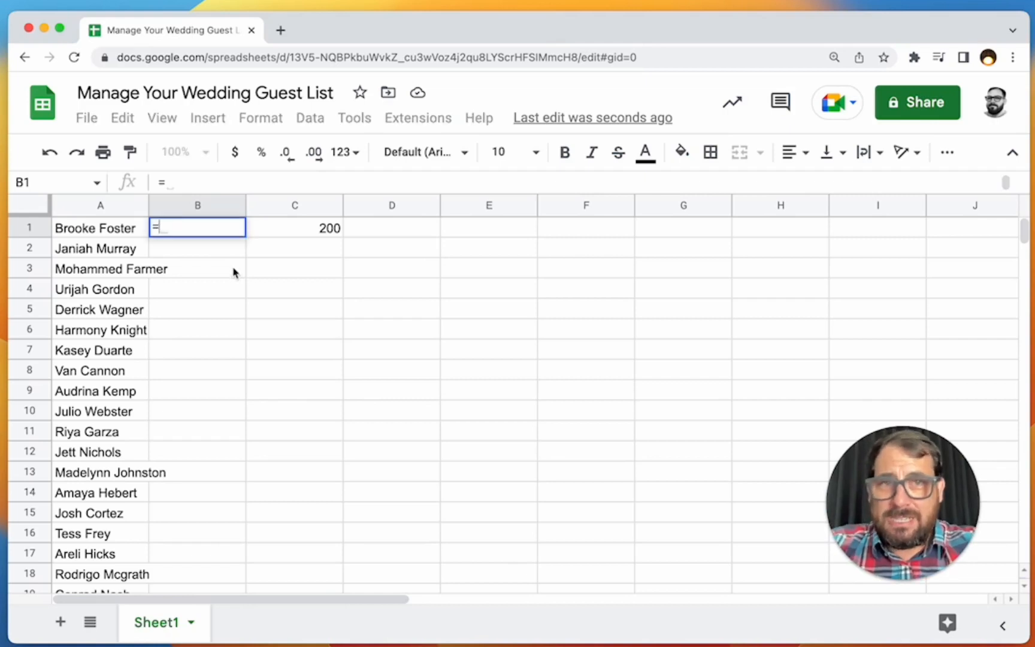
text(Match()
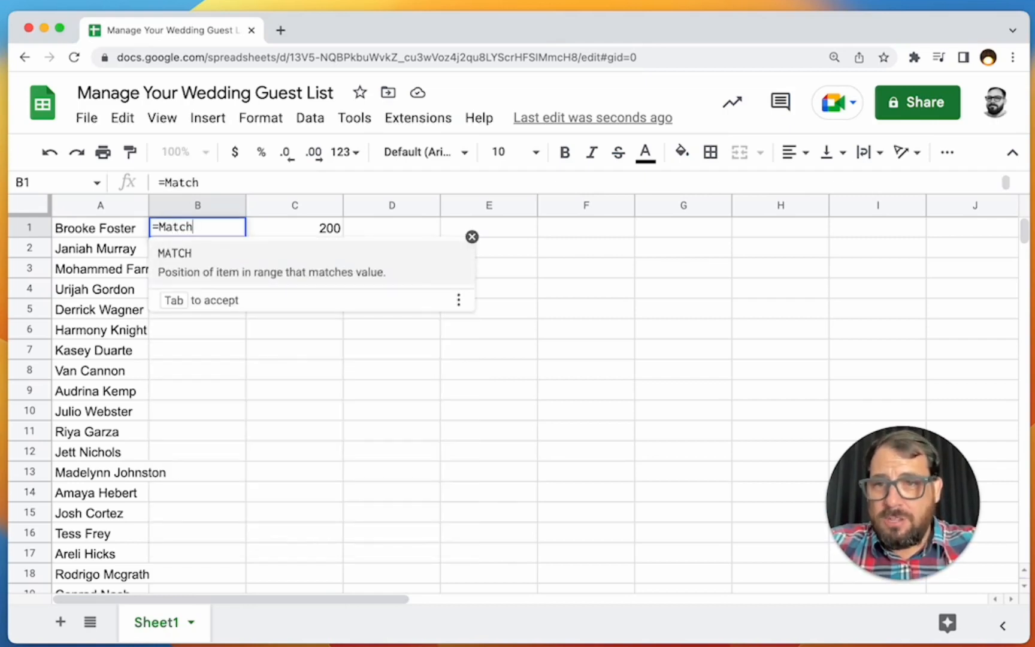
click(136, 231)
text(,)
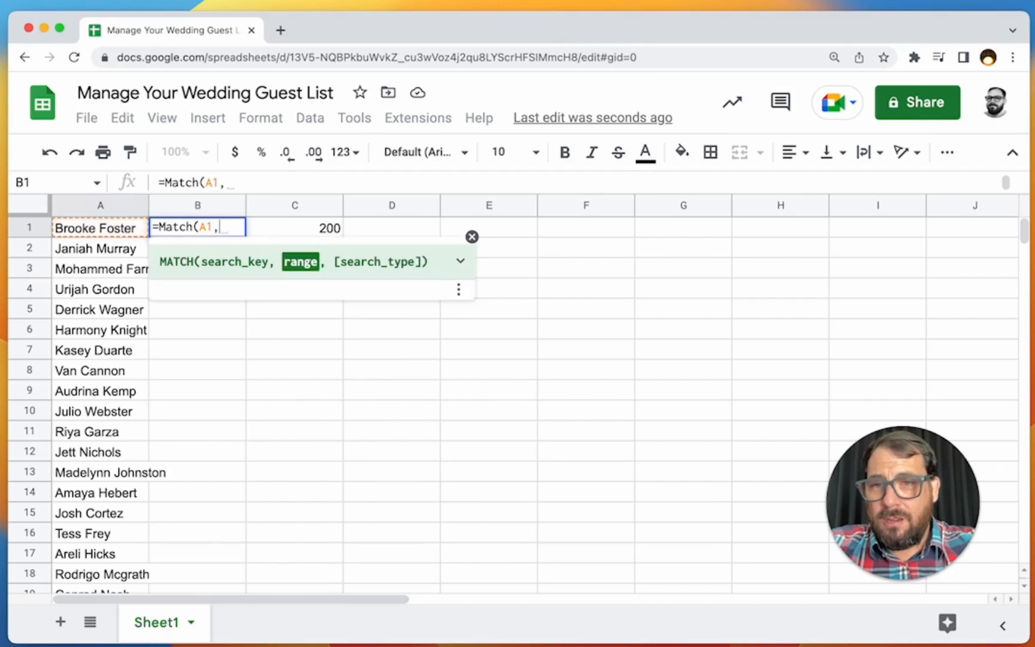
click(93, 205)
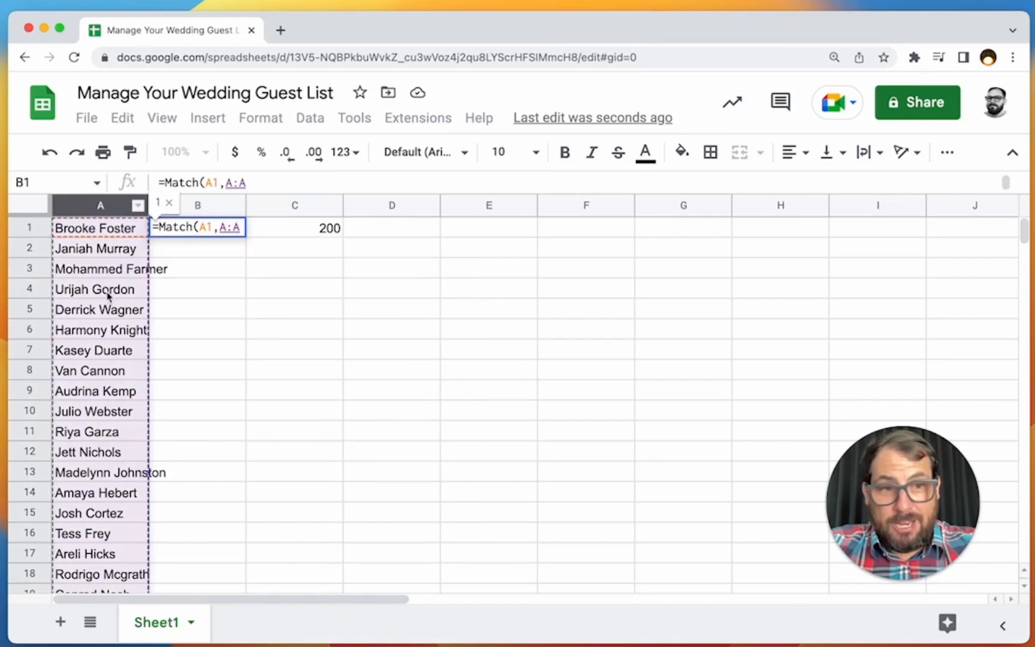
text(,0))
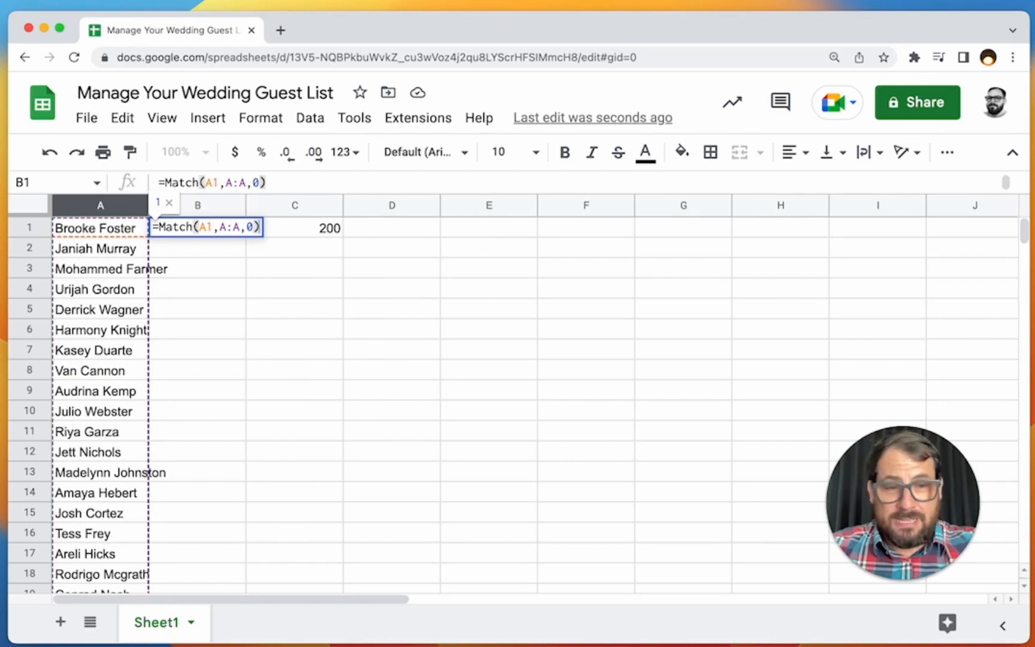
key(Return)
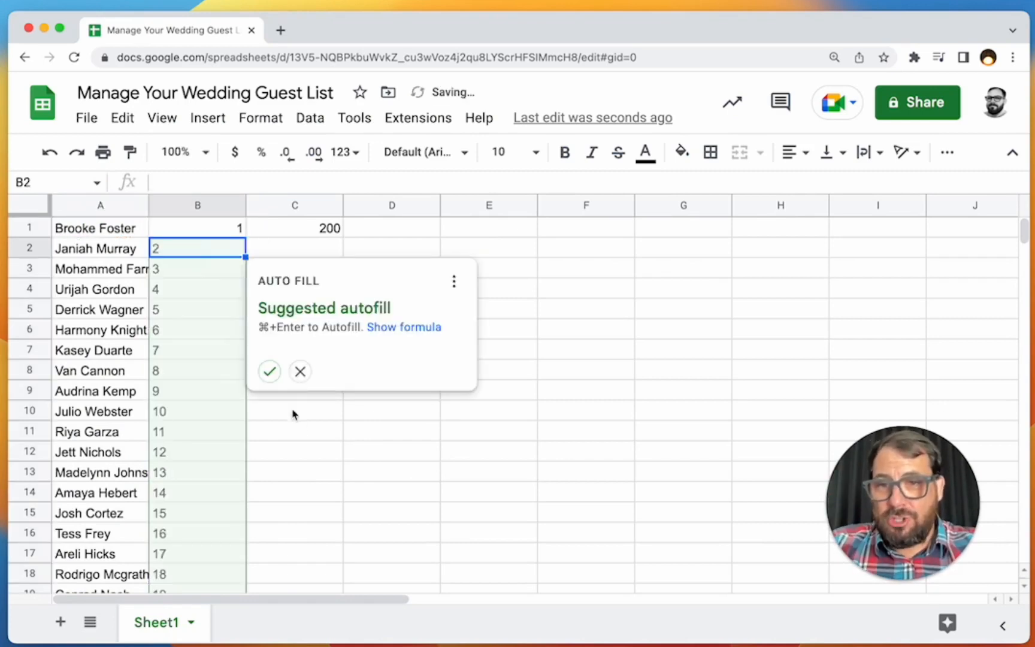
click(270, 370)
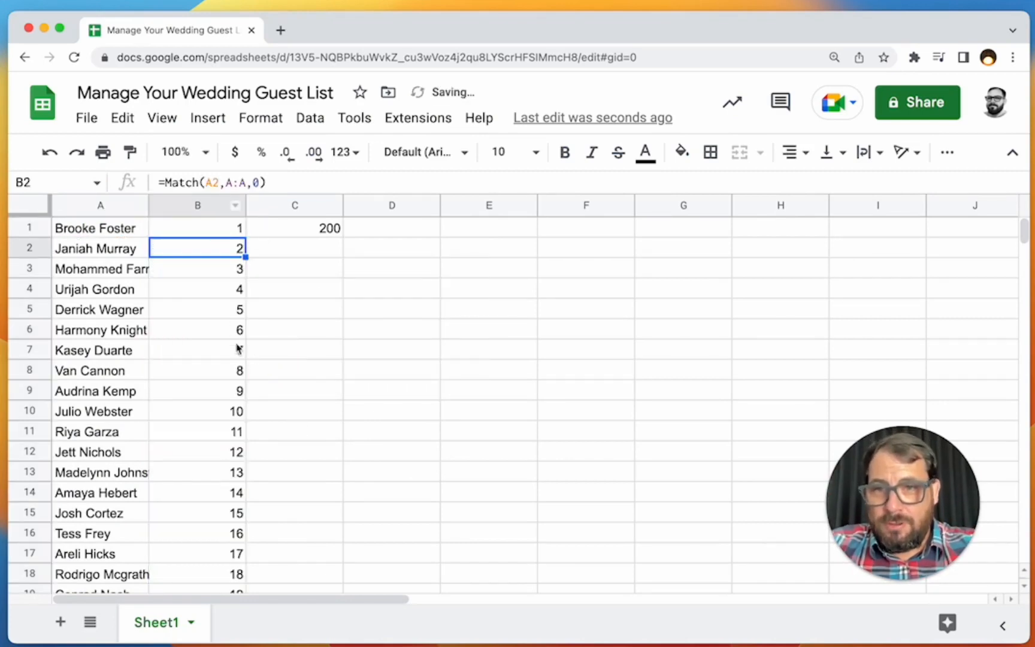
Append -row() to the formula in B1 so it reads =Match(A1,A:A,0)-row().
click(187, 223)
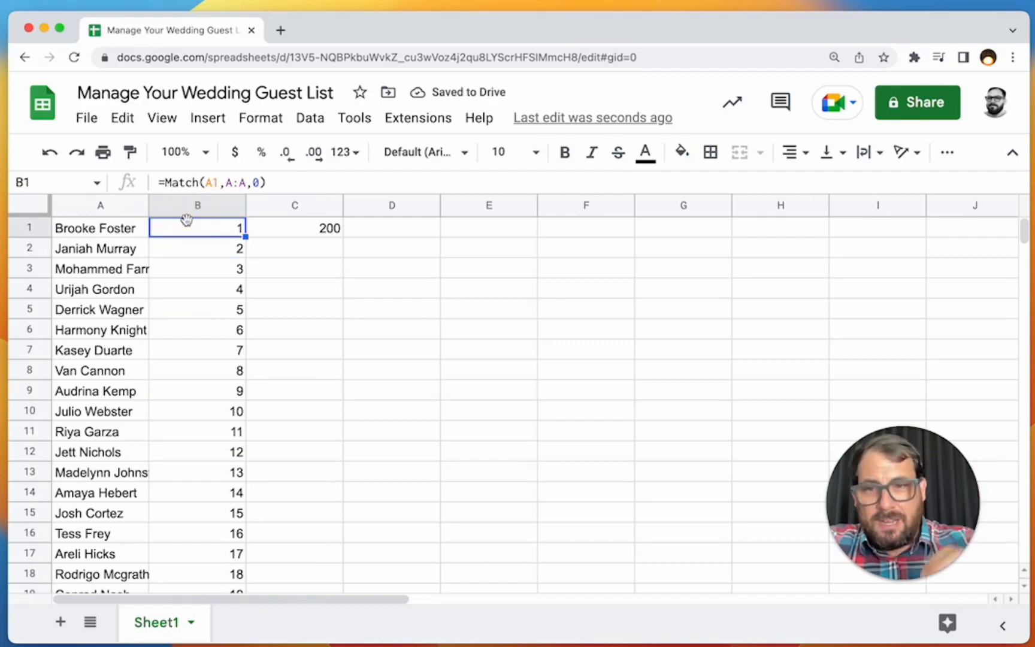
click(111, 232)
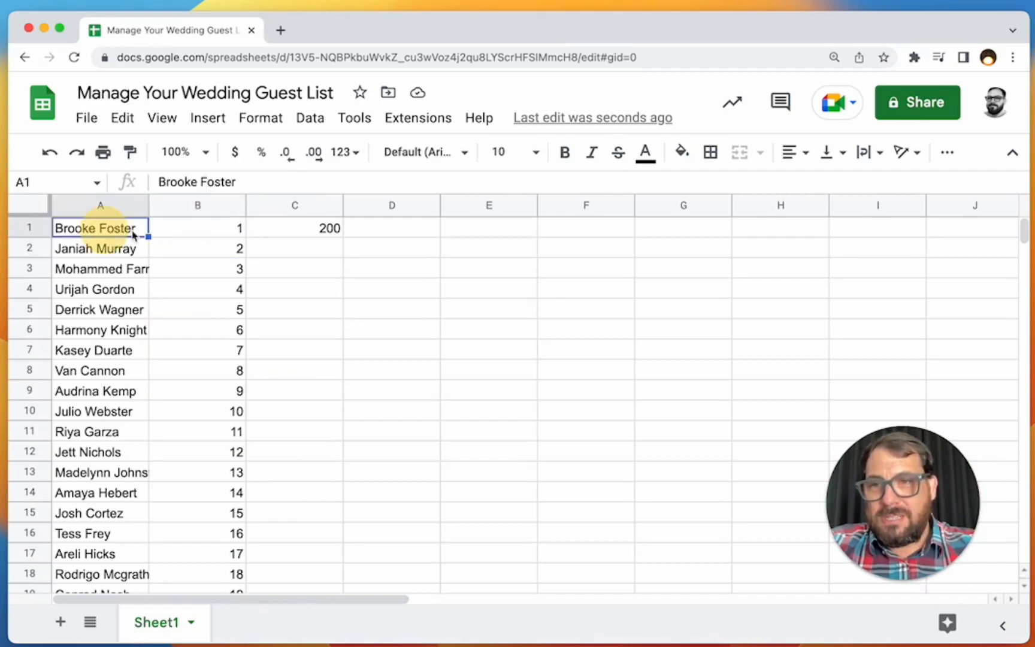
double_click(172, 230)
click(160, 228)
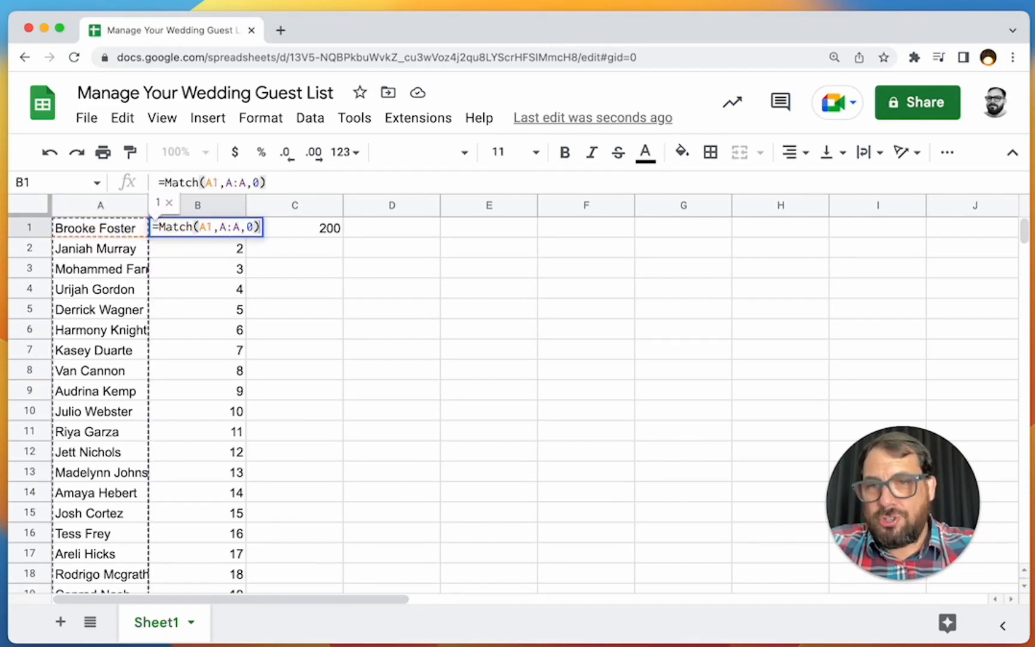
text(-row())
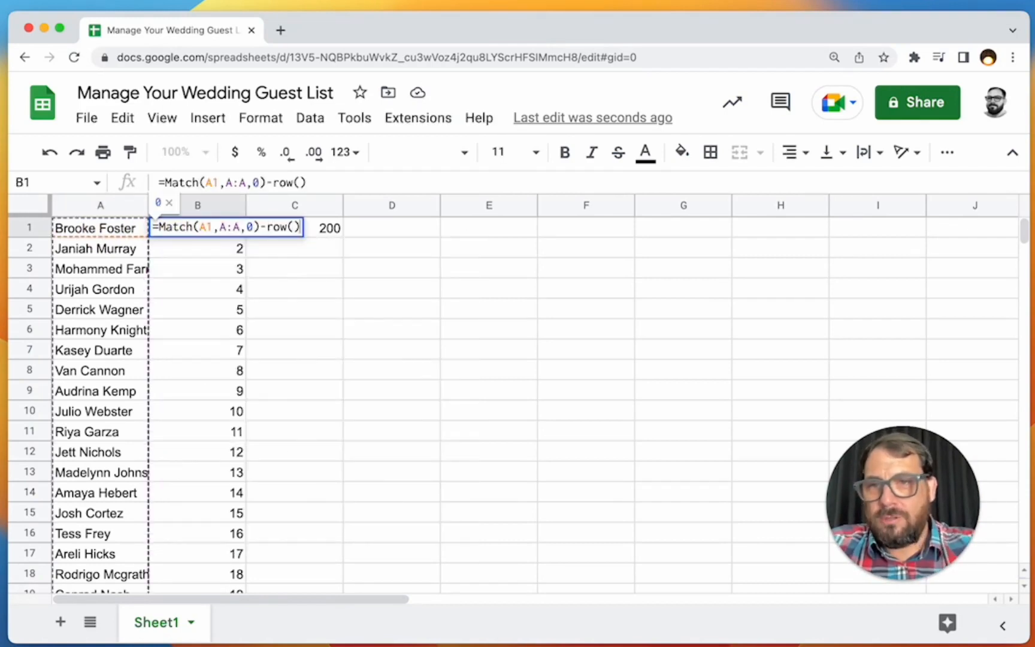
key(Return)
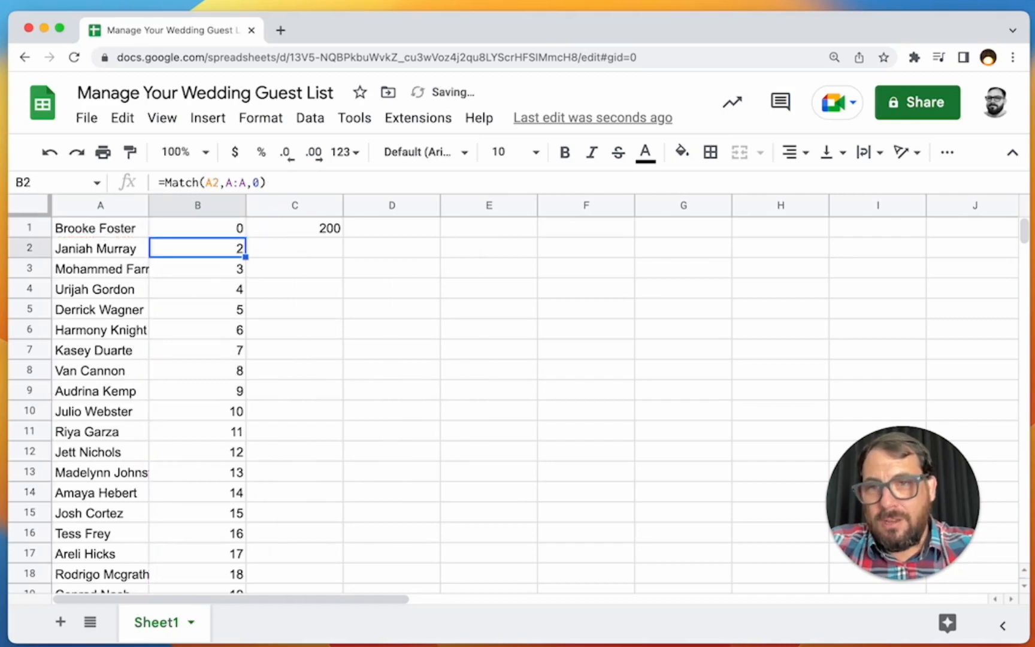
Copy the revised B1 formula into cells B2 through B6.
key(Up)
key(ctrl+c)
key(Down)
key(ctrl+v)
key(Down)
key(ctrl+v)
key(Down)
key(ctrl+v)
key(Down)
key(ctrl+v)
key(Down)
key(ctrl+v)
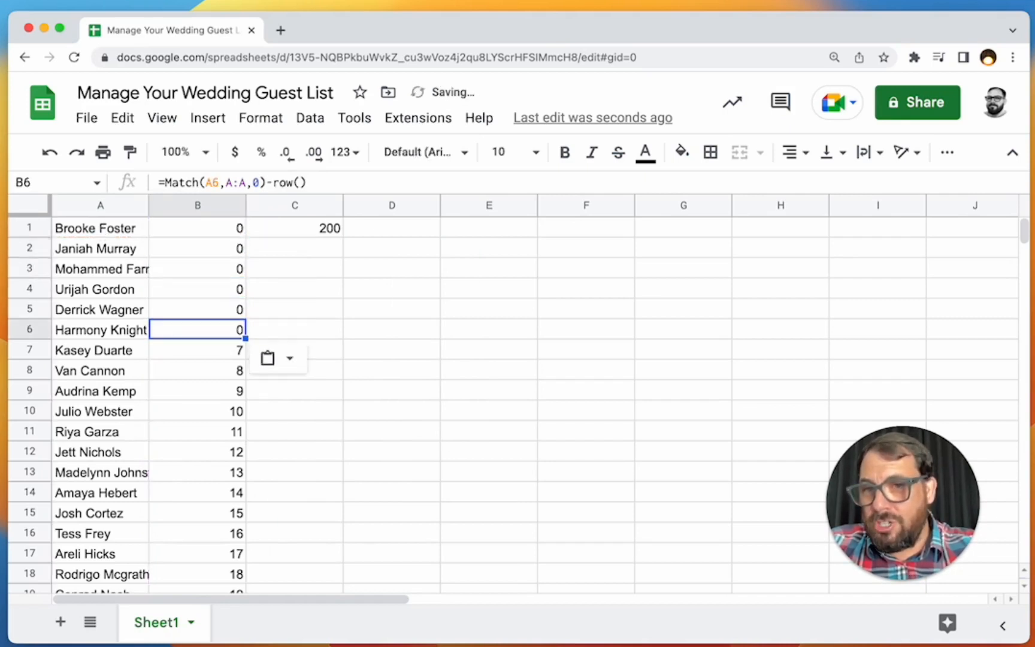
Paste the copied formula over B6:B200 to cover the rest of the guest list.
key(Up)
key(Up)
key(Up)
key(Up)
key(Down)
key(Down)
key(Down)
key(Down)
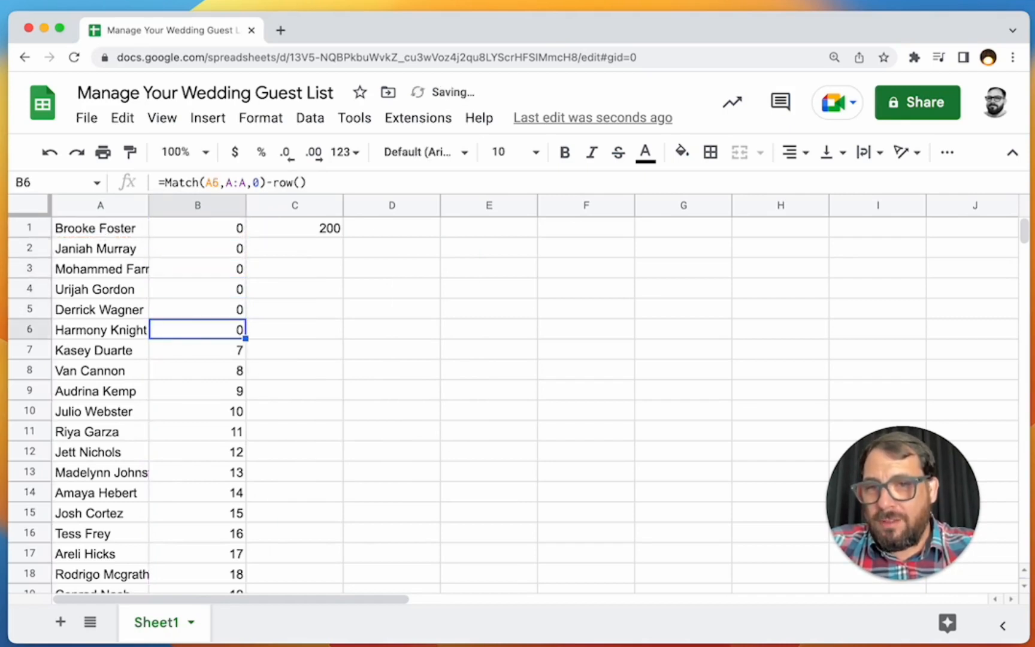
key(ctrl+shift+Down)
key(ctrl+v)
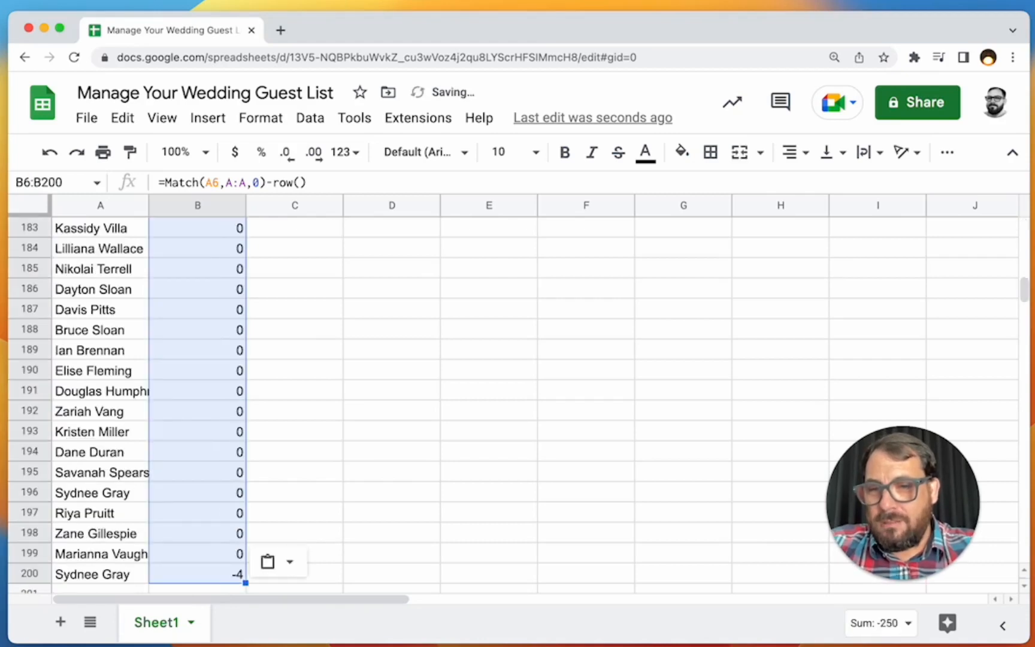
Examine the formula results at the end of column B and the formula in B200.
key(Down)
key(Down)
key(ctrl+Down)
key(Down)
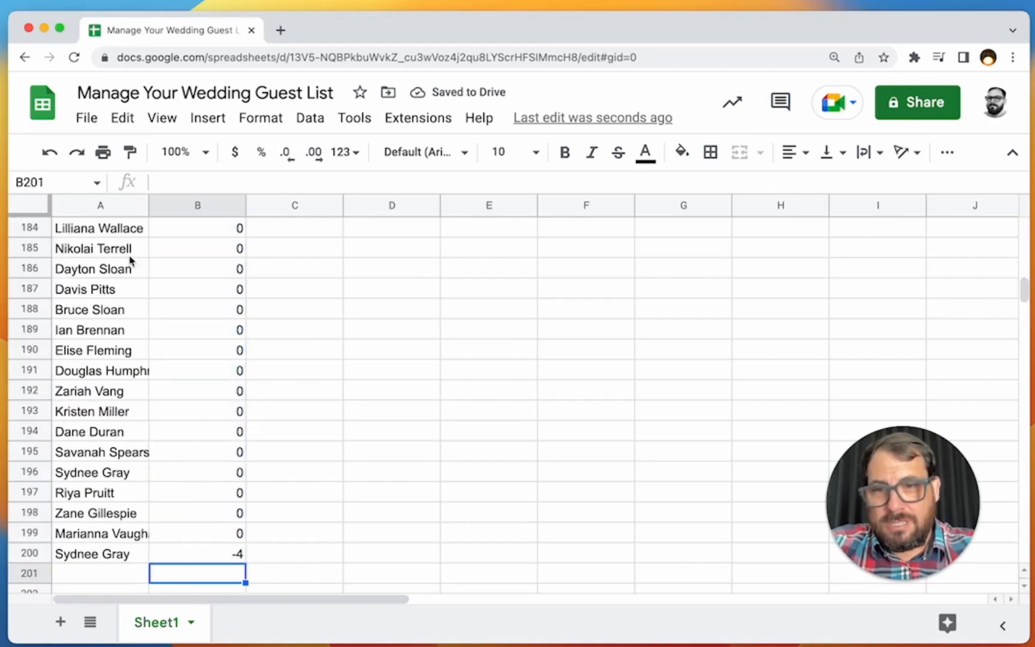
scroll(196, 421, down, 4)
click(212, 335)
scroll(215, 341, up, 20)
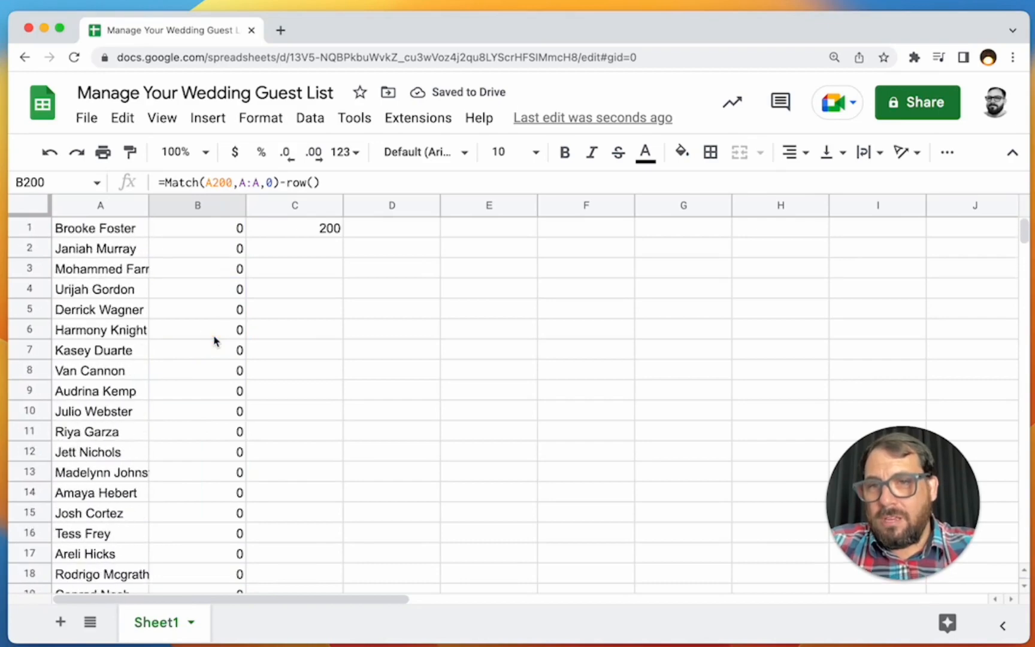
Delete the COUNTA formula from C1.
click(280, 228)
key(Delete)
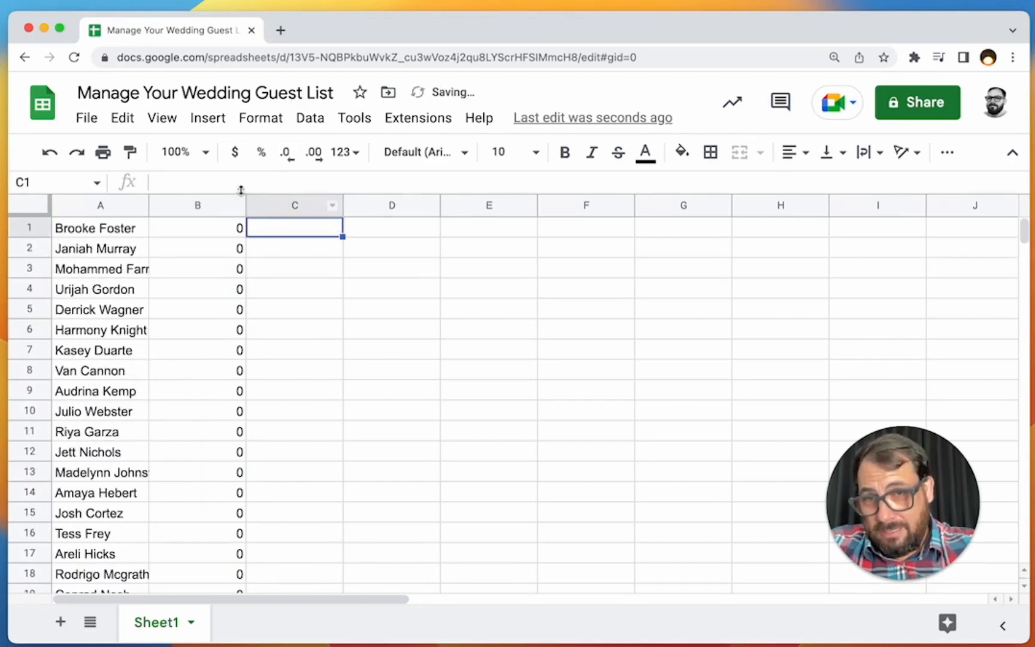
Sort the sheet A to Z by column B and inspect the formula in B101.
right_click(232, 207)
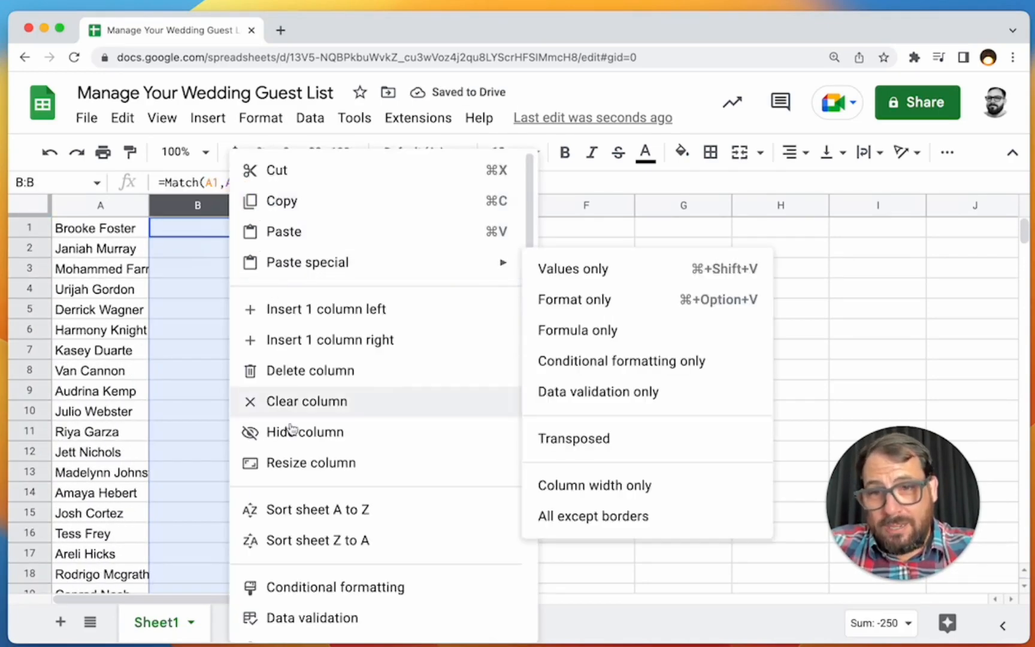
click(310, 519)
scroll(231, 337, down, 20)
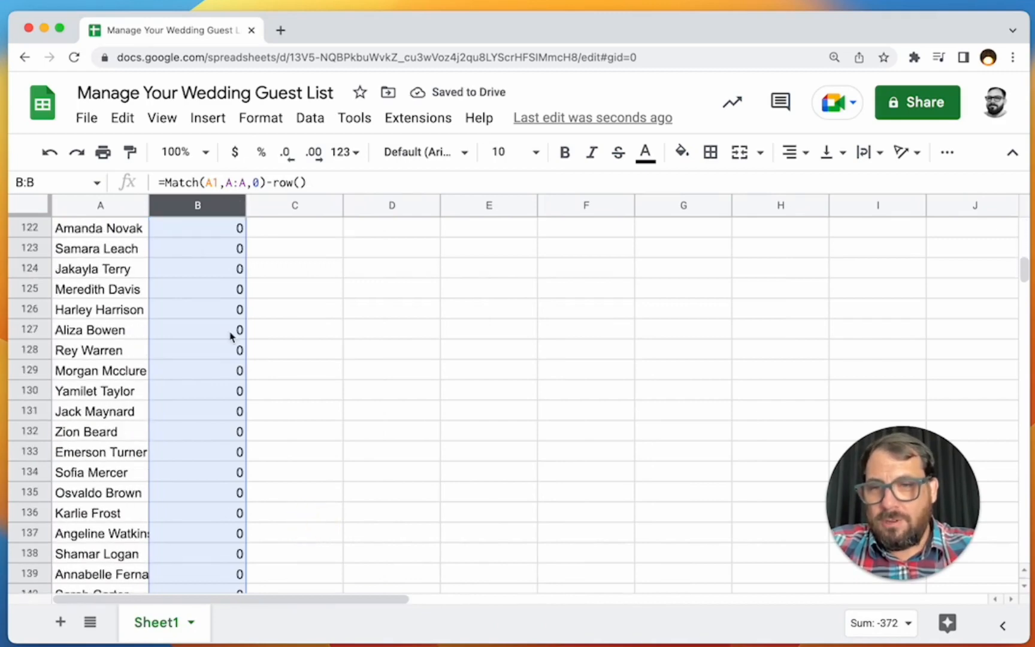
scroll(231, 333, up, 9)
click(210, 350)
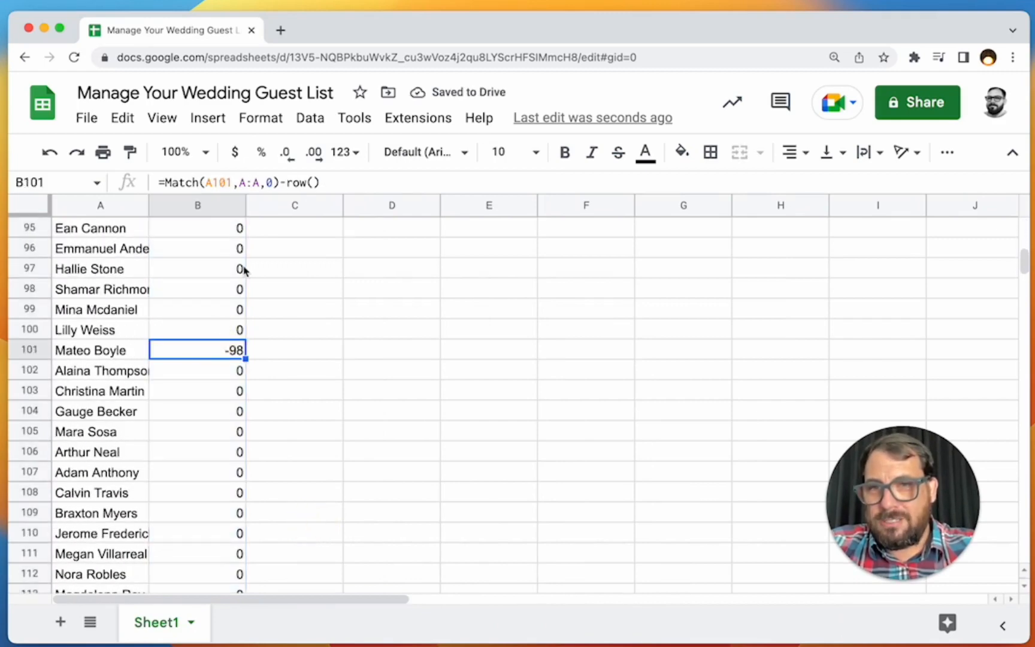
Sort the sheet Z to A by column B and check the formulas in the first rows.
right_click(237, 206)
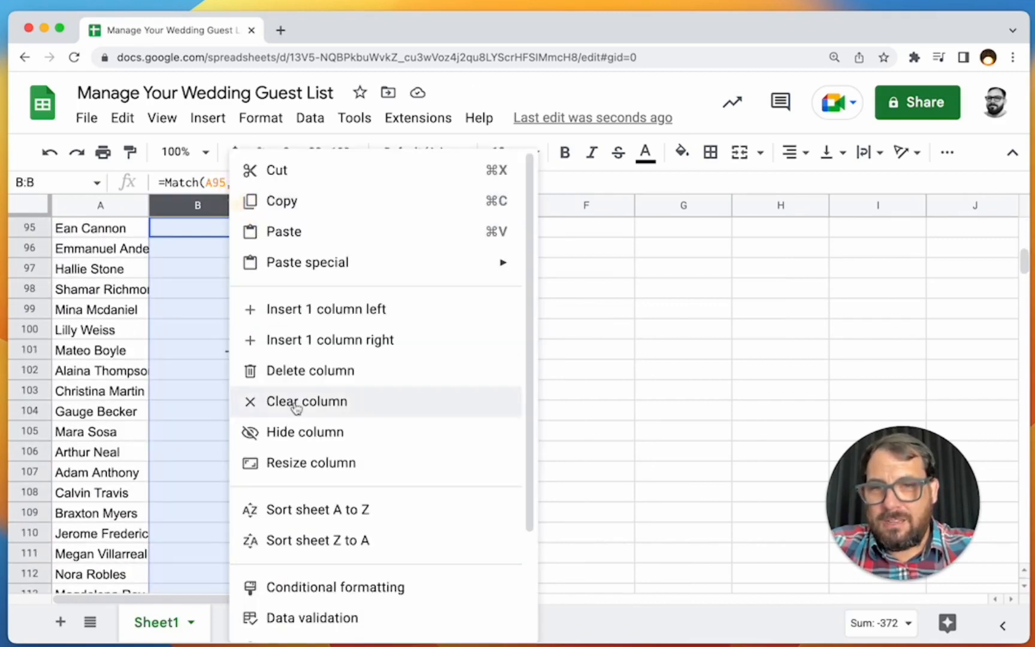
click(324, 554)
scroll(235, 312, up, 20)
click(199, 268)
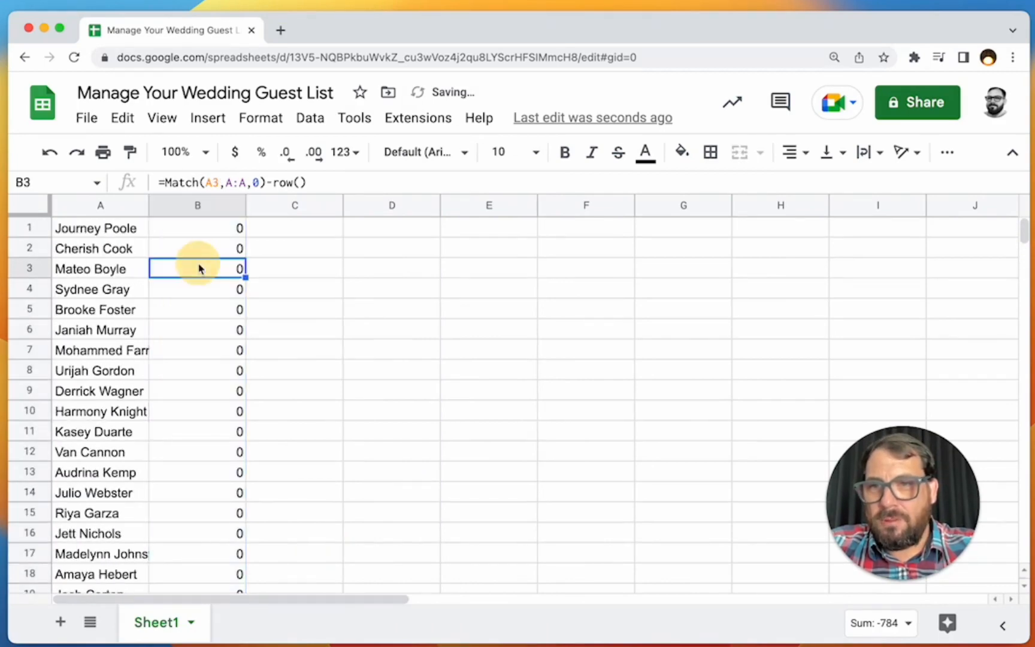
click(207, 231)
click(198, 262)
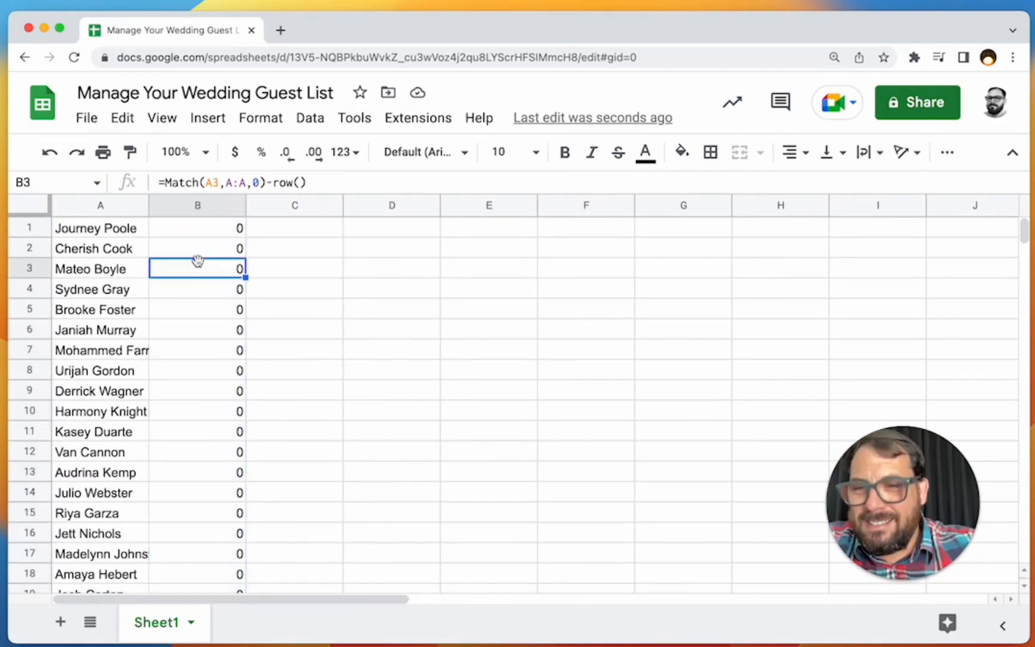
Search the sheet for other occurrences of the guest name in A197.
scroll(207, 450, down, 20)
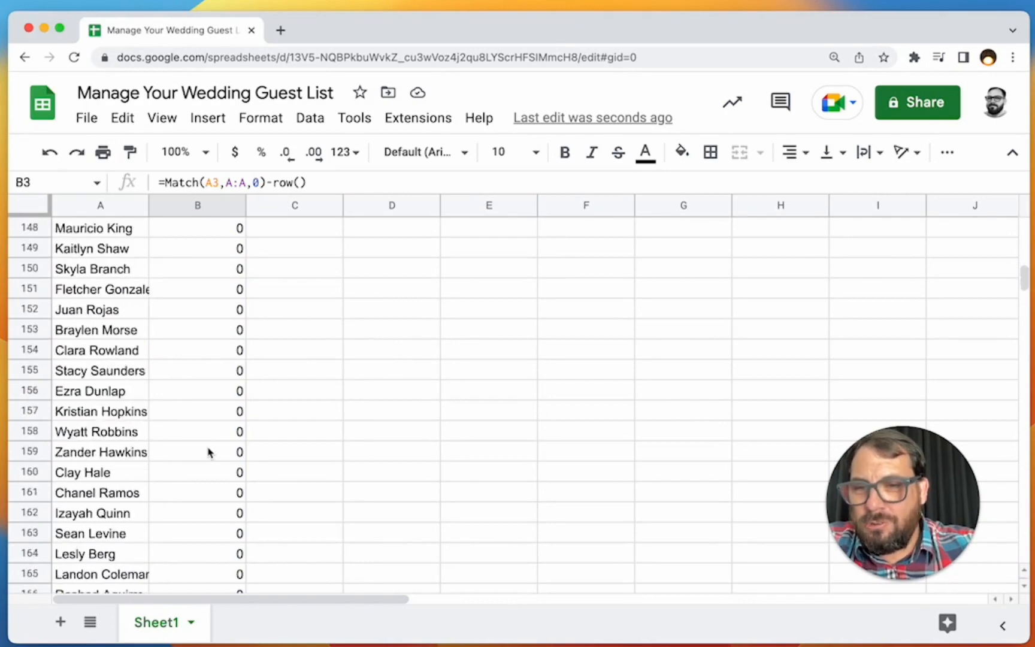
scroll(208, 450, down, 18)
scroll(208, 451, up, 6)
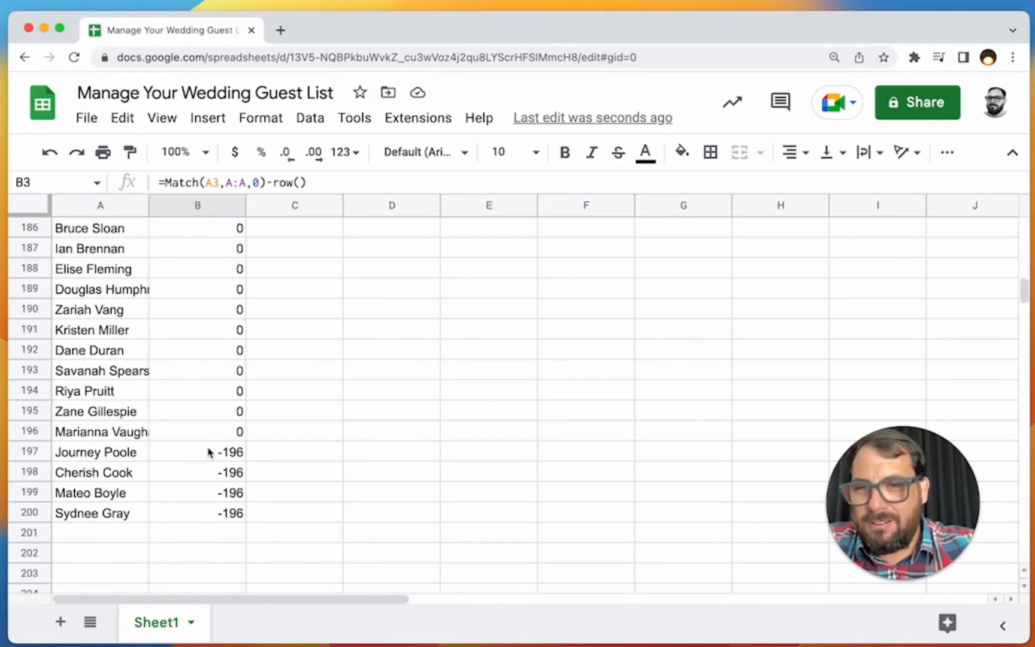
scroll(207, 450, down, 1)
click(138, 432)
key(ctrl+c)
key(ctrl+f)
key(ctrl+v)
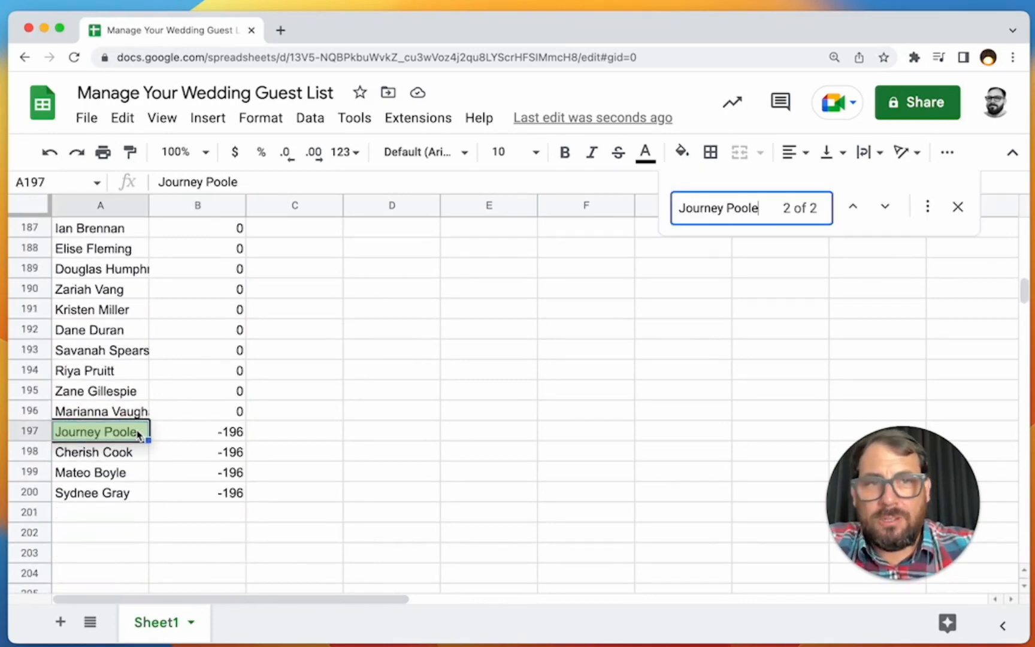
Search the sheet for the guest names in A198, A199 and A200, one after another.
click(112, 453)
key(ctrl+c)
key(ctrl+f)
key(ctrl+v)
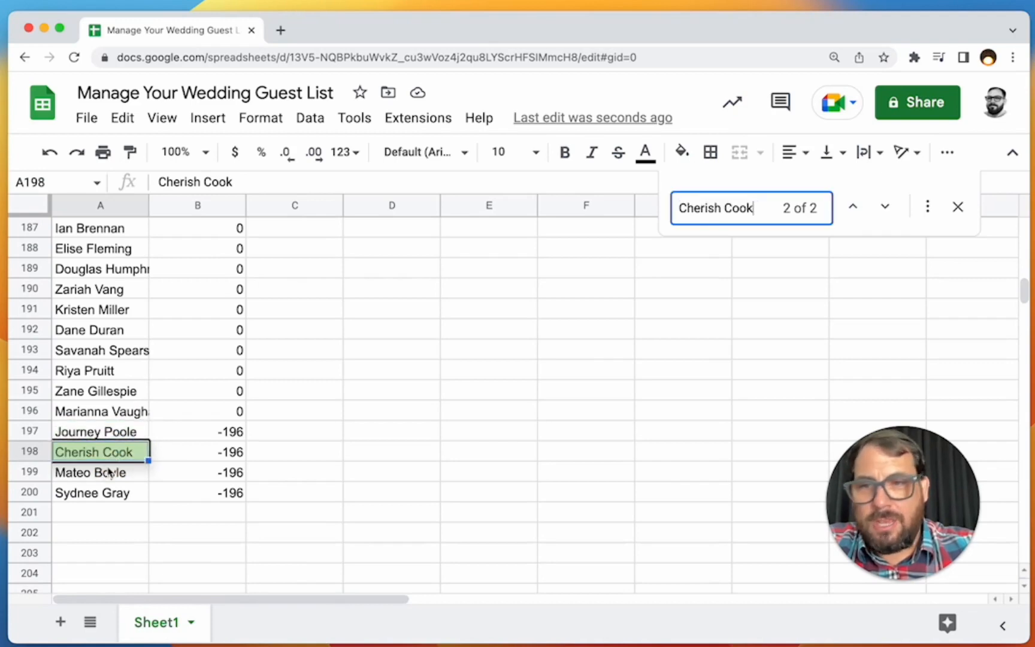
click(107, 472)
key(ctrl+c)
key(ctrl+f)
key(ctrl+v)
click(91, 497)
key(ctrl+c)
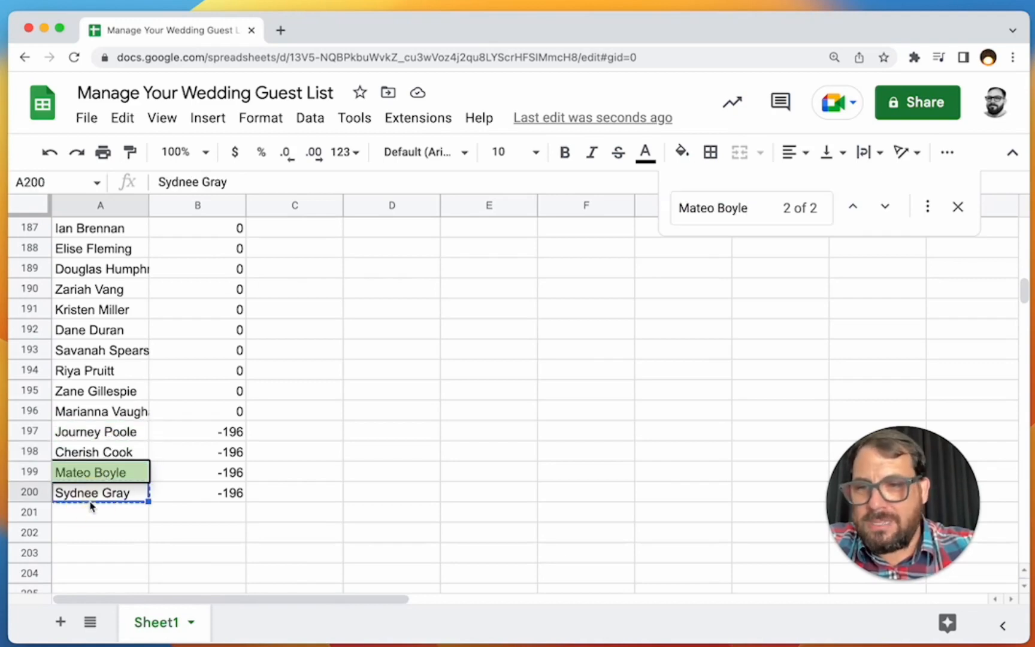
key(ctrl+f)
key(ctrl+v)
click(171, 458)
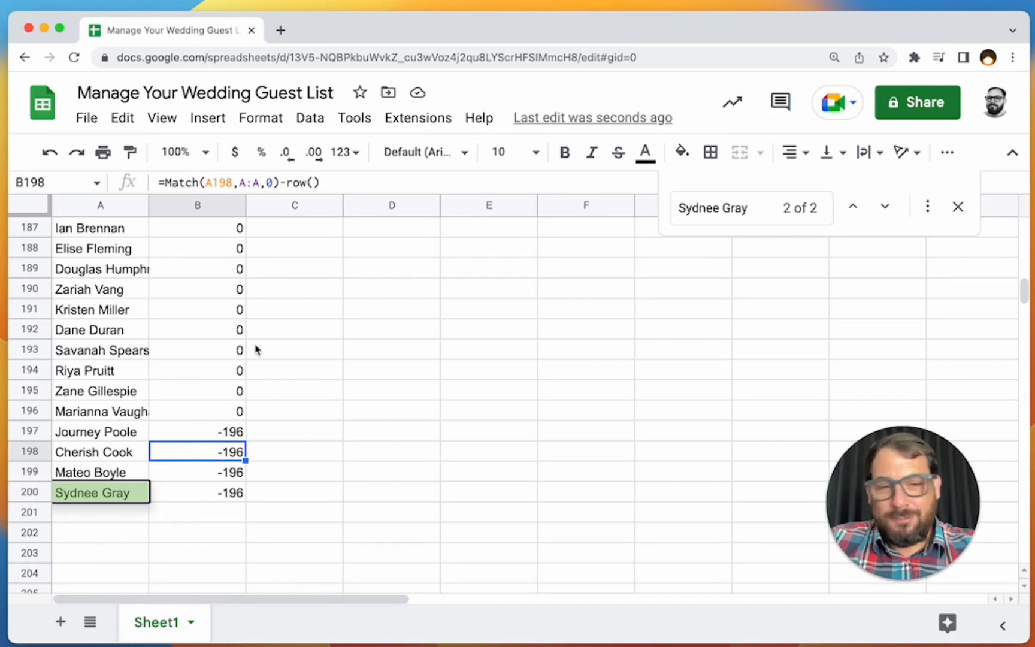
Clear the duplicate guest names and their formulas from A197:B200.
drag(90, 434, 103, 490)
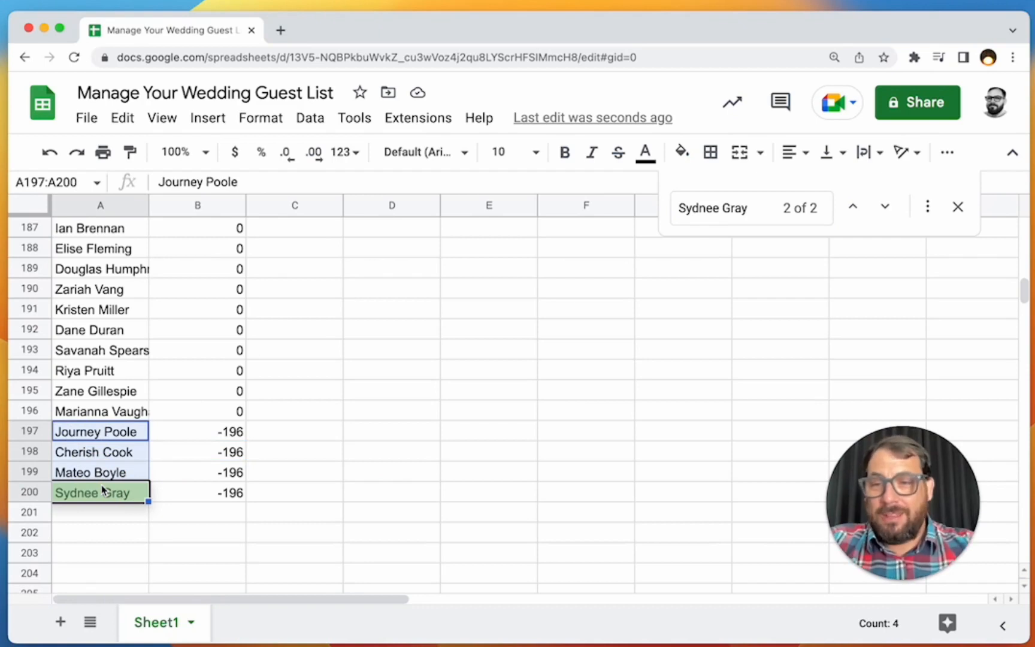
click(292, 432)
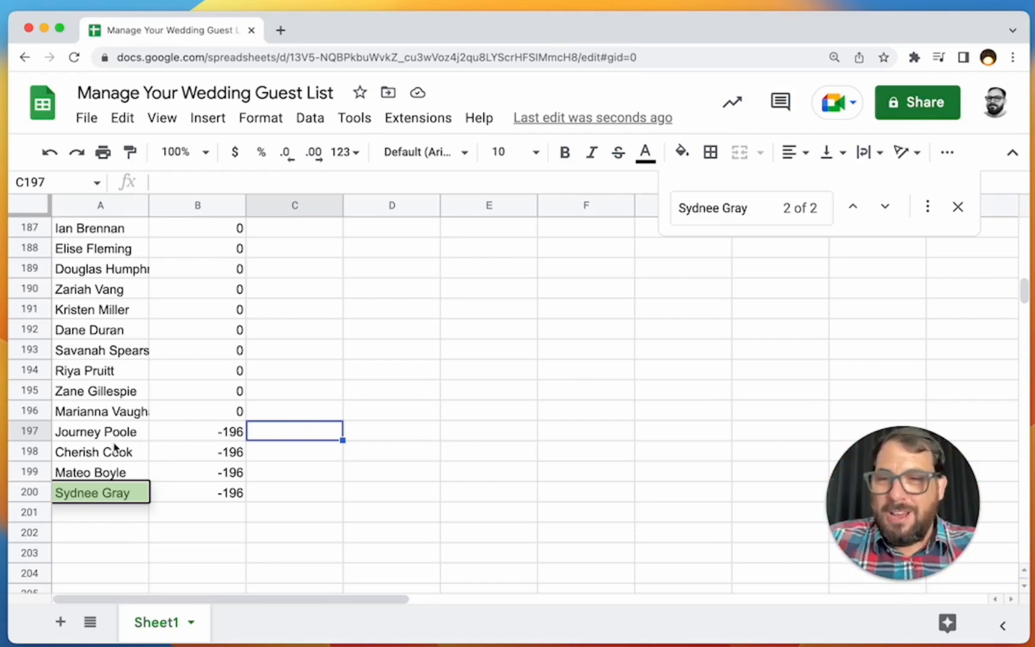
drag(129, 433, 181, 498)
key(Delete)
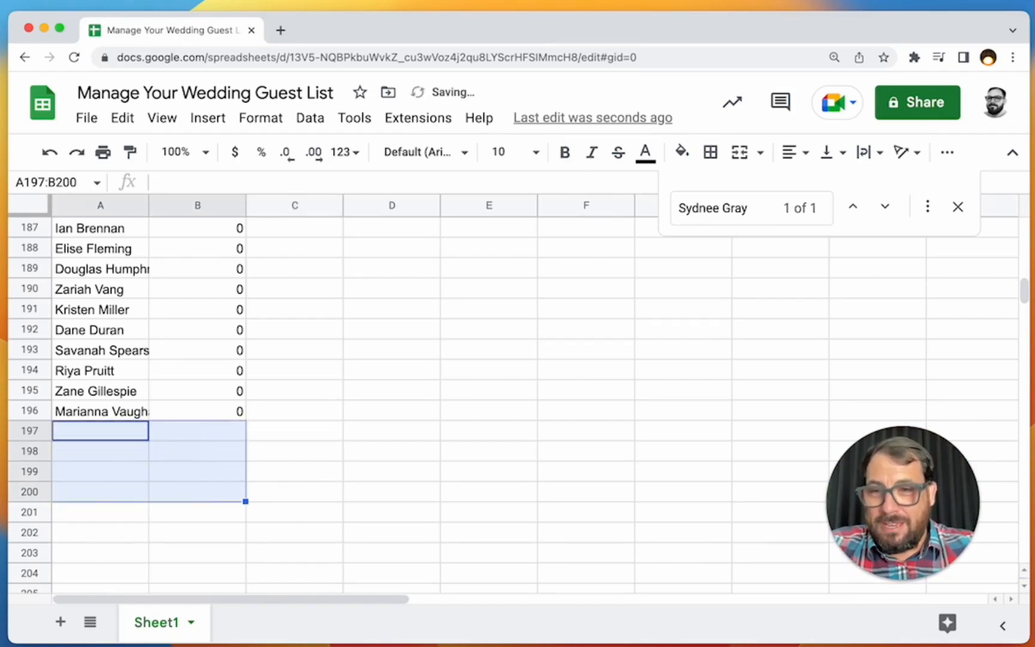
Enter =counta(A:A) in D1 to count the guest names in column A.
key(Right)
key(Up)
key(super+Up)
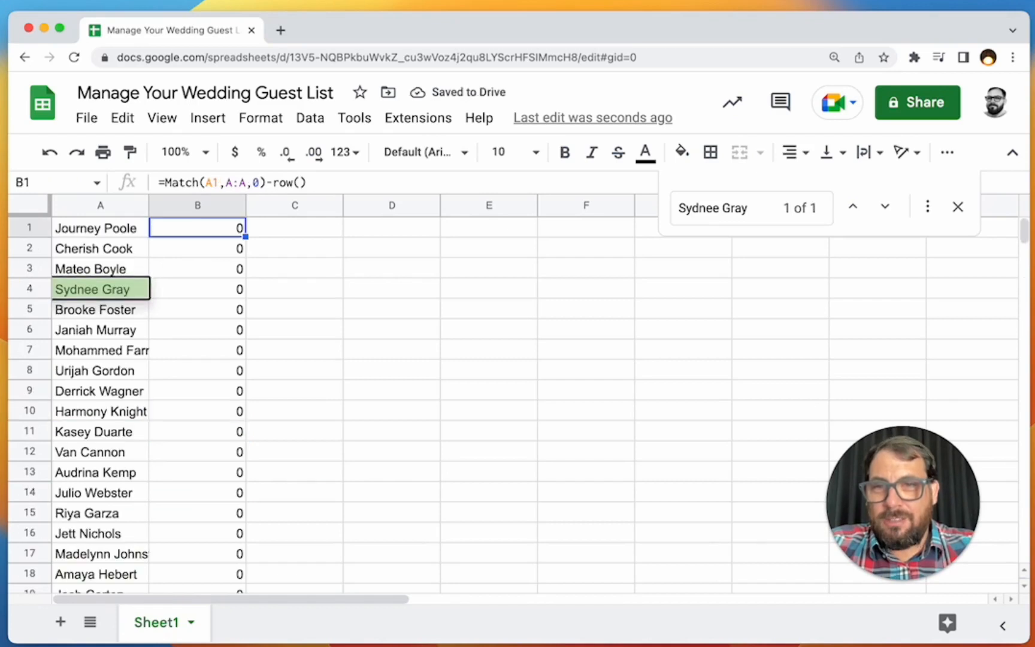
key(Right)
key(Right)
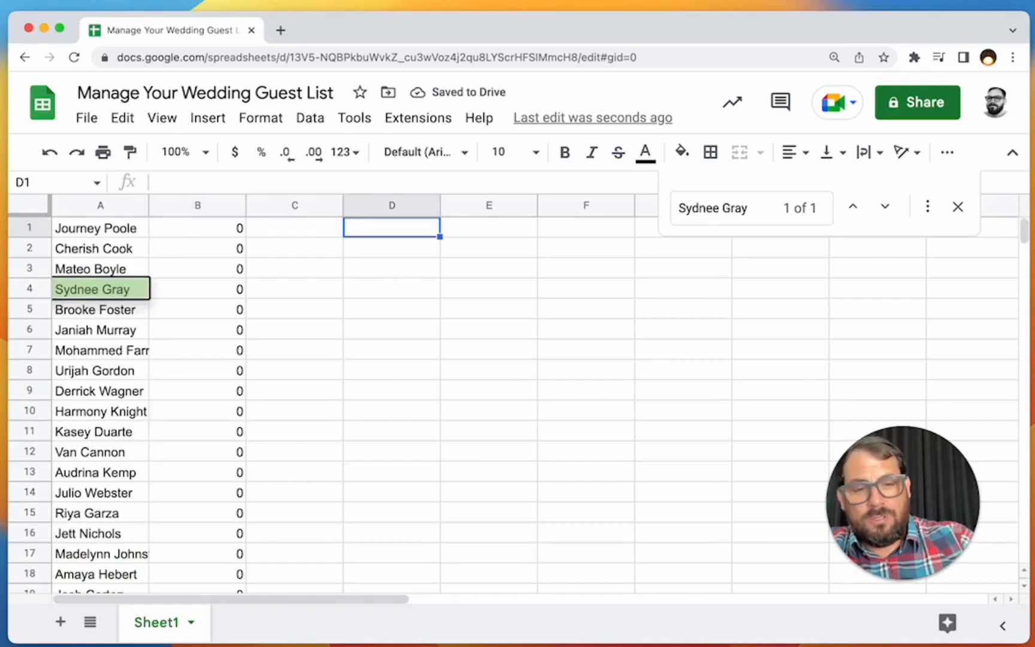
text(=counta(A:A))
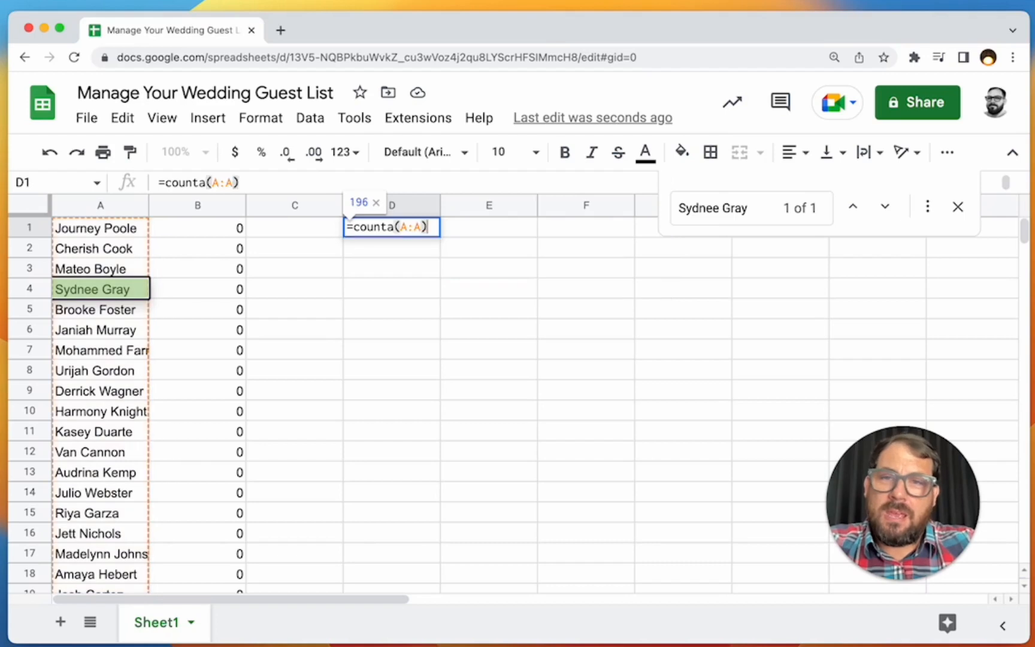
key(Return)
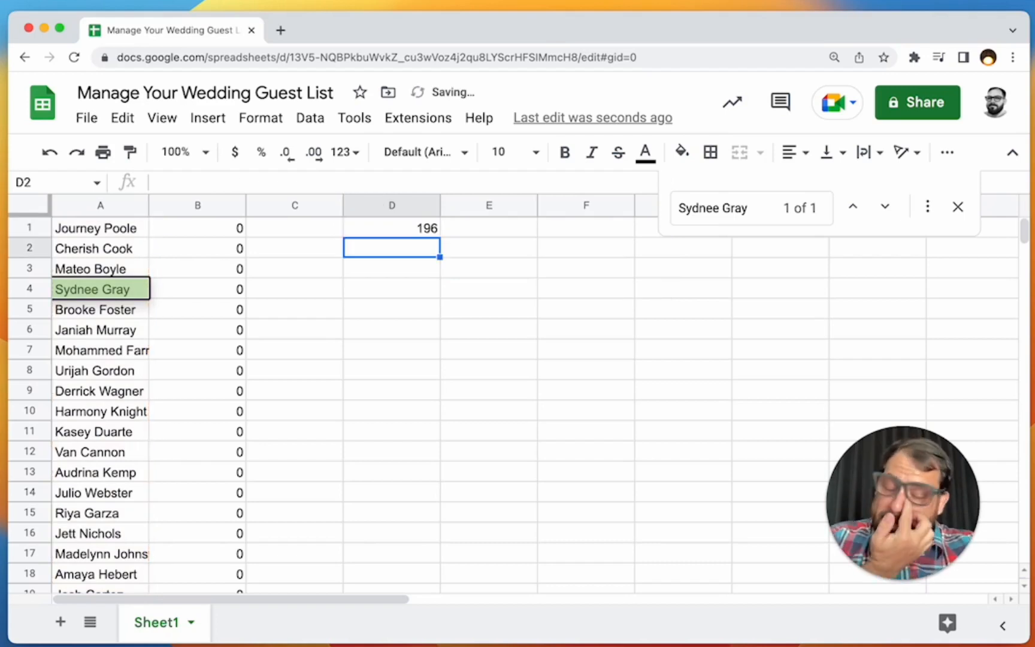
Delete the COUNTA formula from D1 and return to B1.
key(Up)
key(BackSpace)
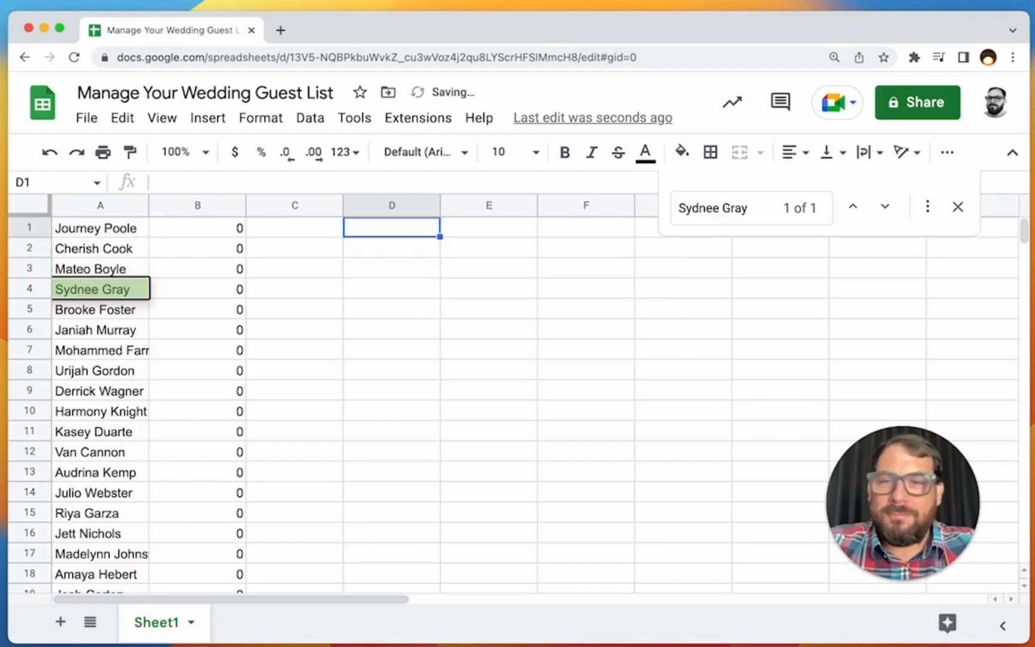
key(Left)
key(Left)
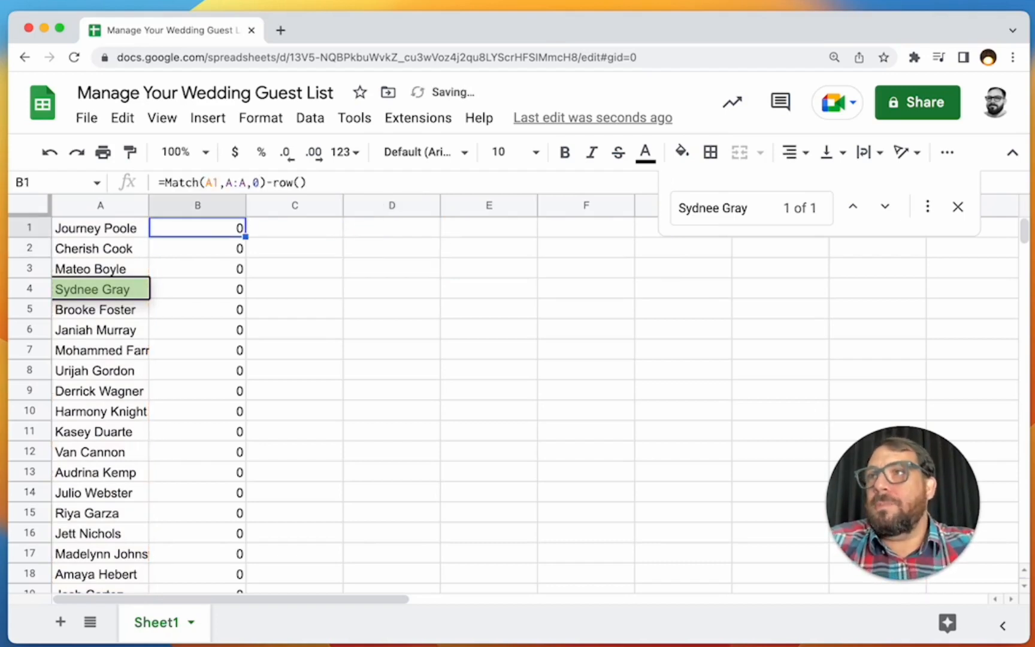
Create a new form linked to the guest list spreadsheet.
click(413, 118)
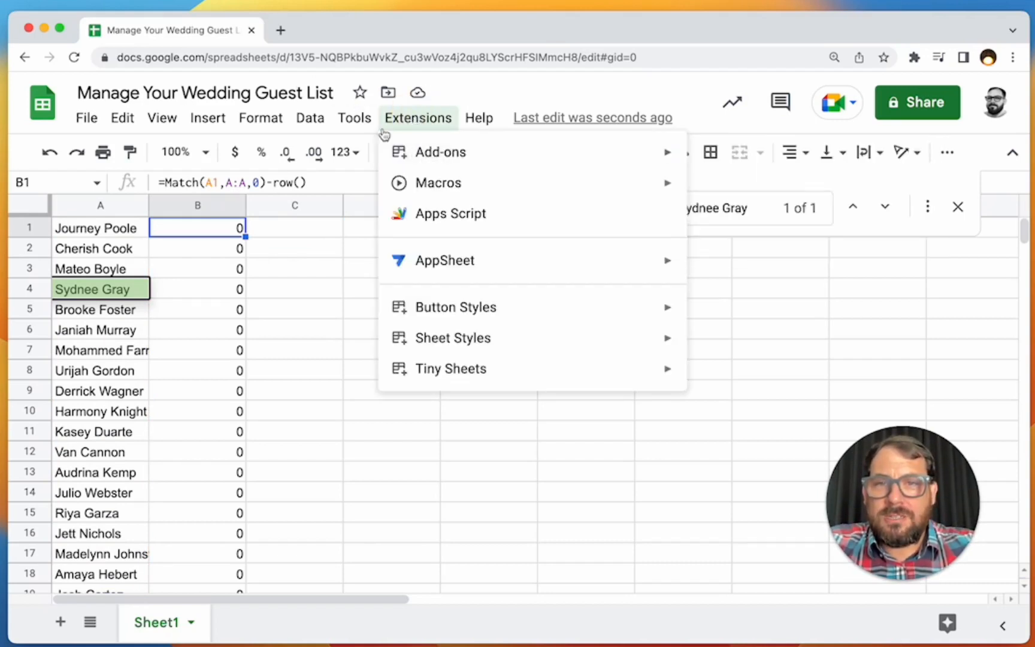
mouse_move(362, 123)
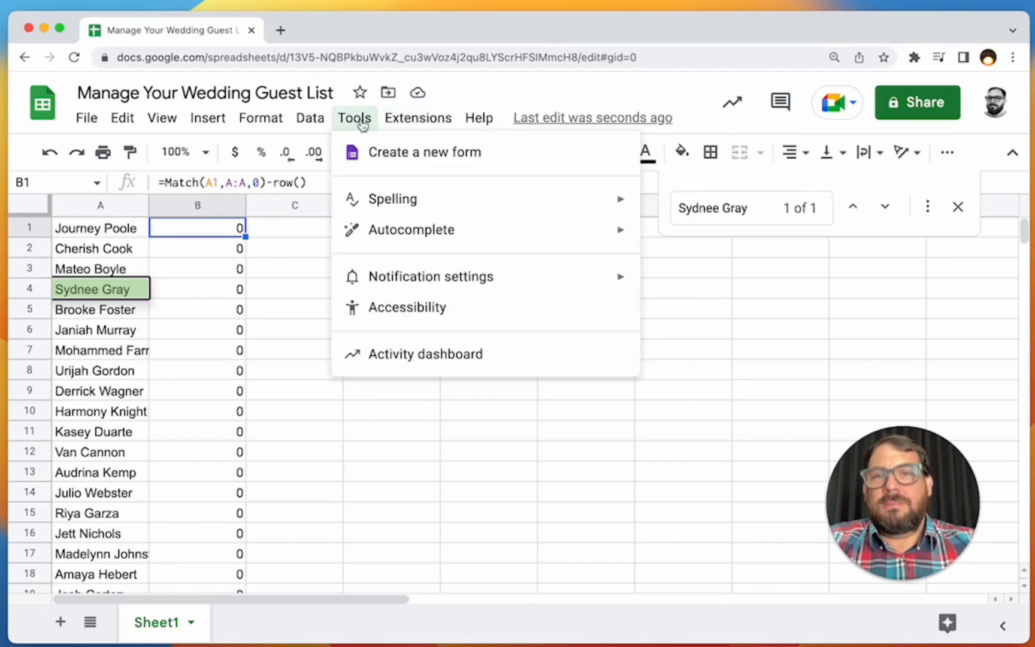
click(384, 157)
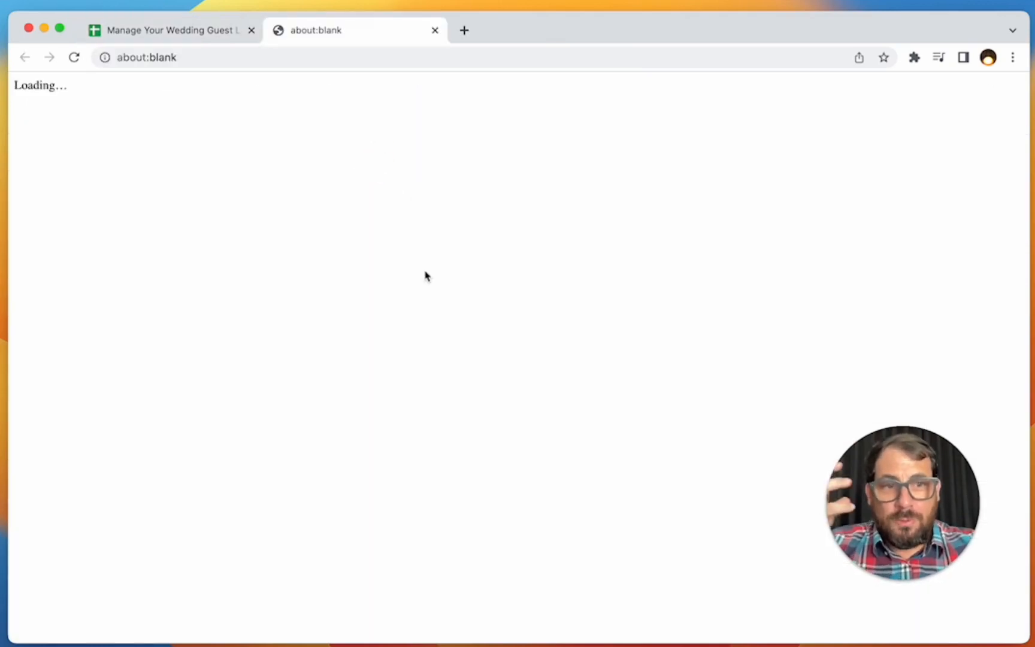
Return to the guest list sheet and clear all MATCH formulas from B1 down column B.
click(217, 32)
click(198, 234)
key(shift+super+Down)
key(BackSpace)
key(Down)
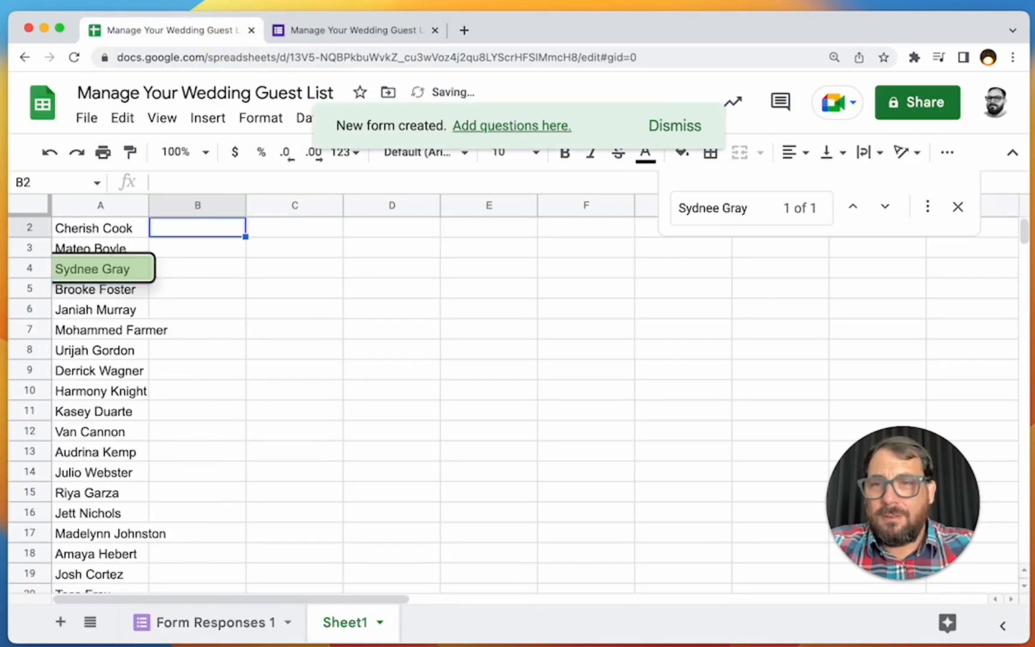
text(=)
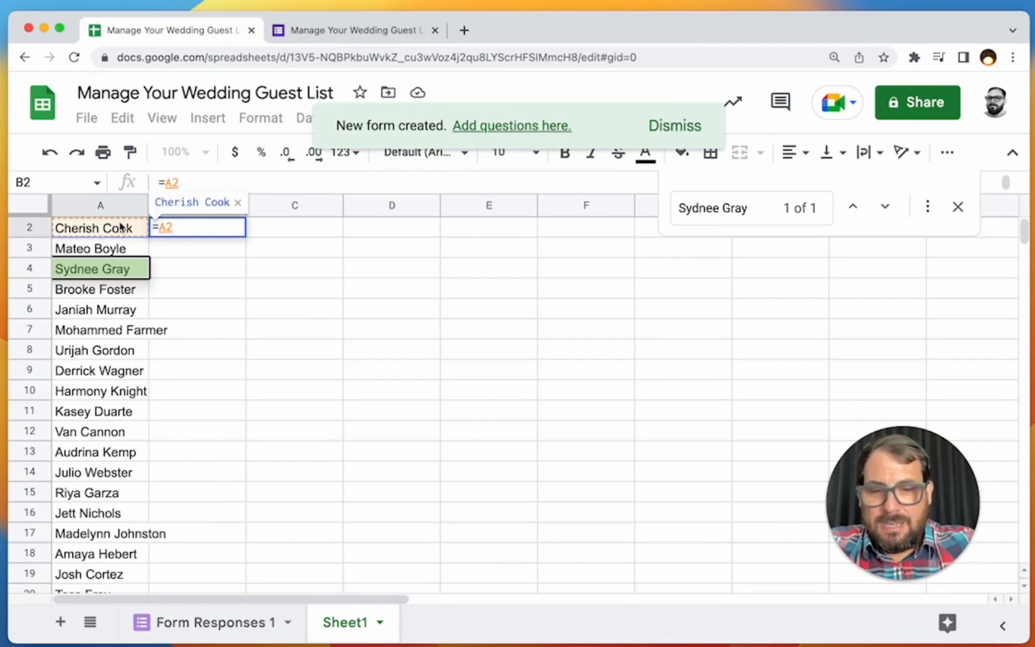
text(&"@gmail.com")
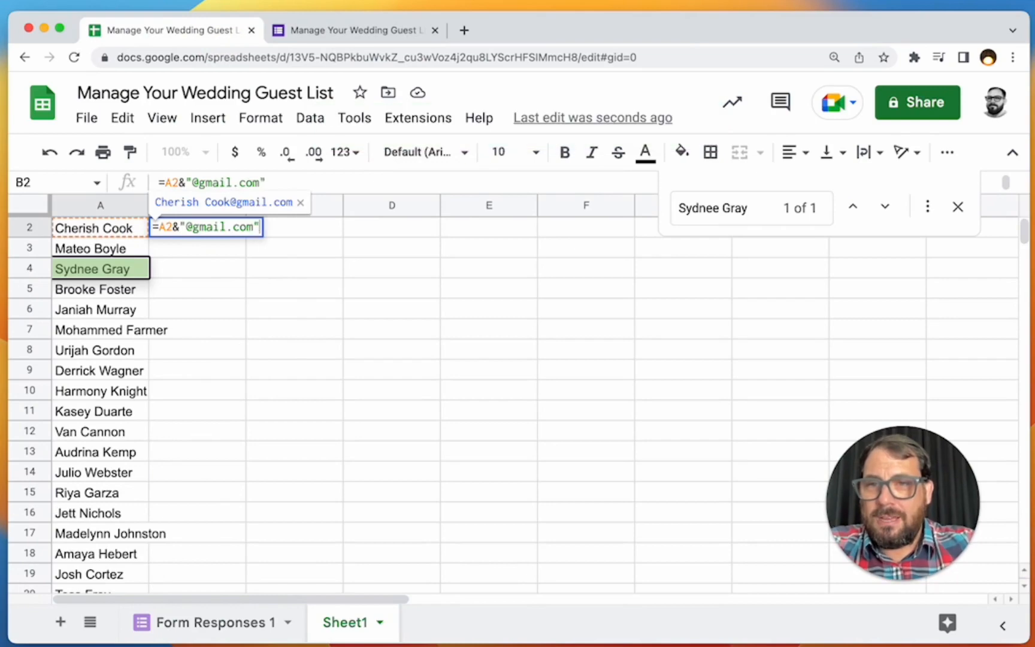
key(Return)
key(super+Return)
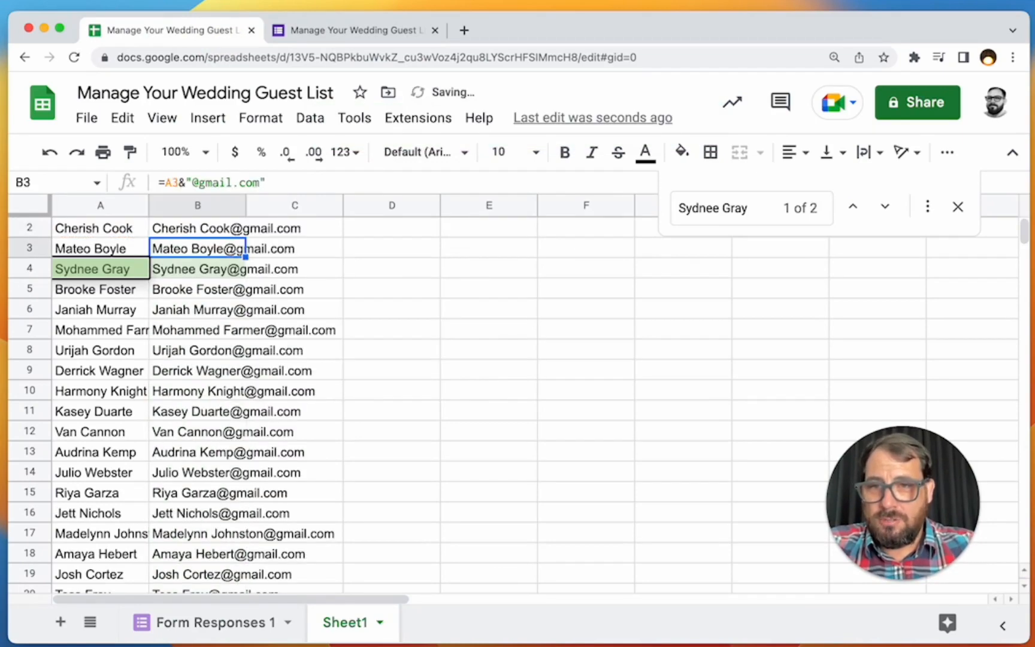
Check the extent of the e-mail formulas in column B and copy the B2 formula into B1.
key(Down)
key(Down)
key(super+Down)
key(super+Up)
key(super+Up)
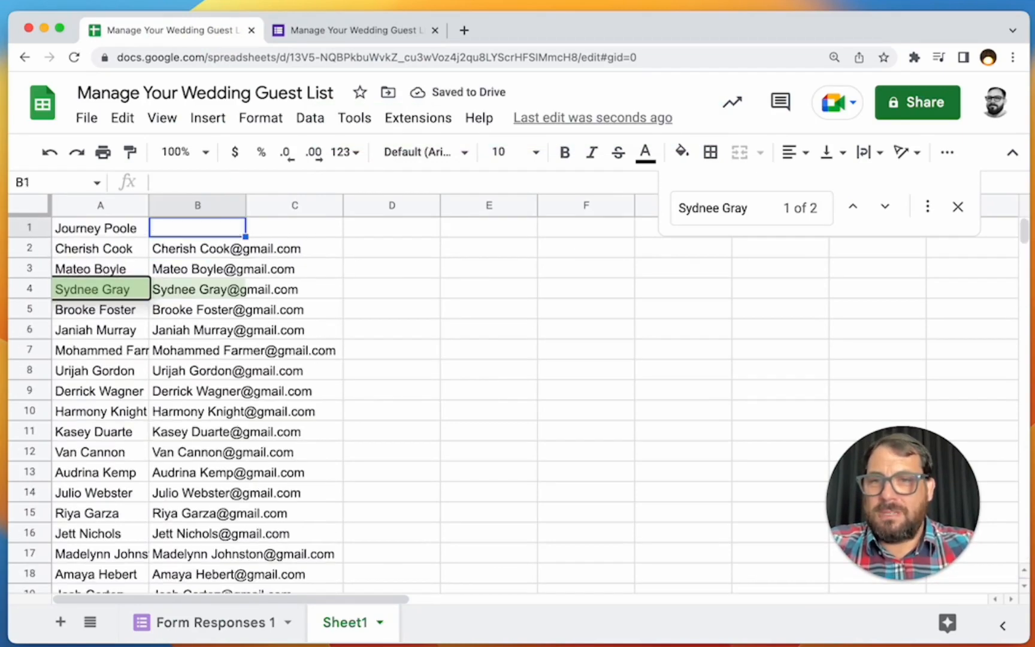
key(Down)
key(super+c)
key(Up)
key(super+v)
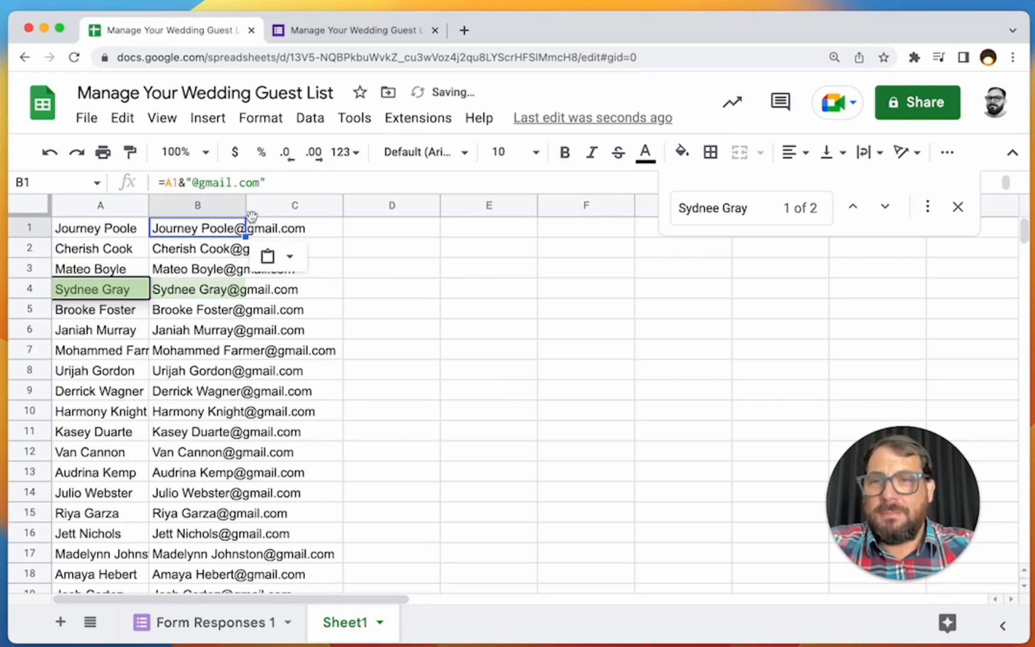
Switch to the linked form and title its first question "RSVP".
click(340, 30)
click(365, 381)
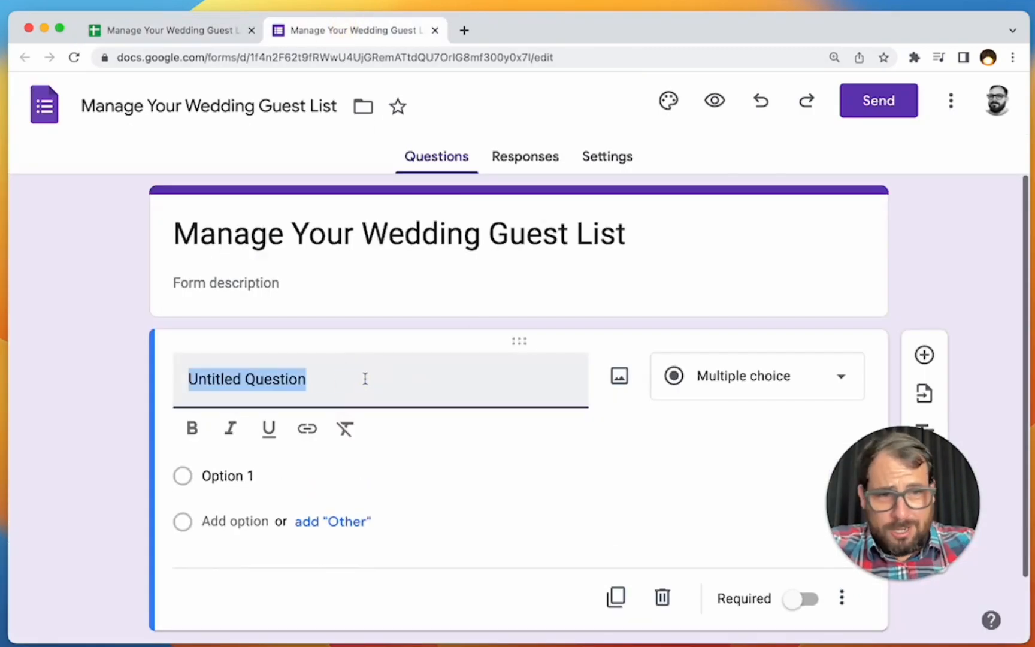
text(RSVP)
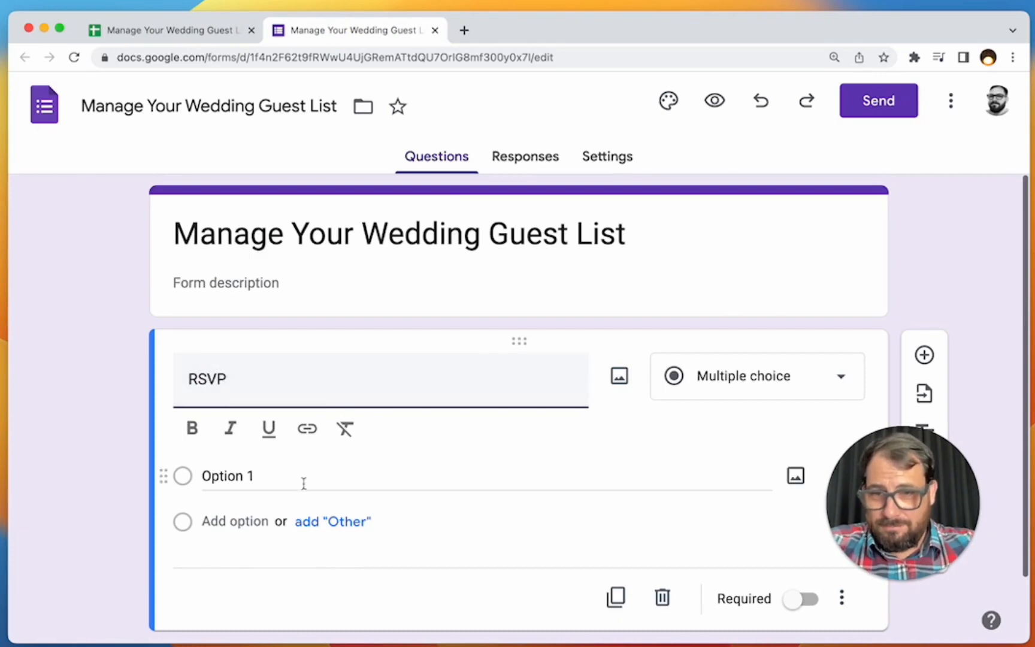
Set the RSVP question's answer options to YES and NO.
click(274, 478)
text(YES)
key(Return)
text(NO)
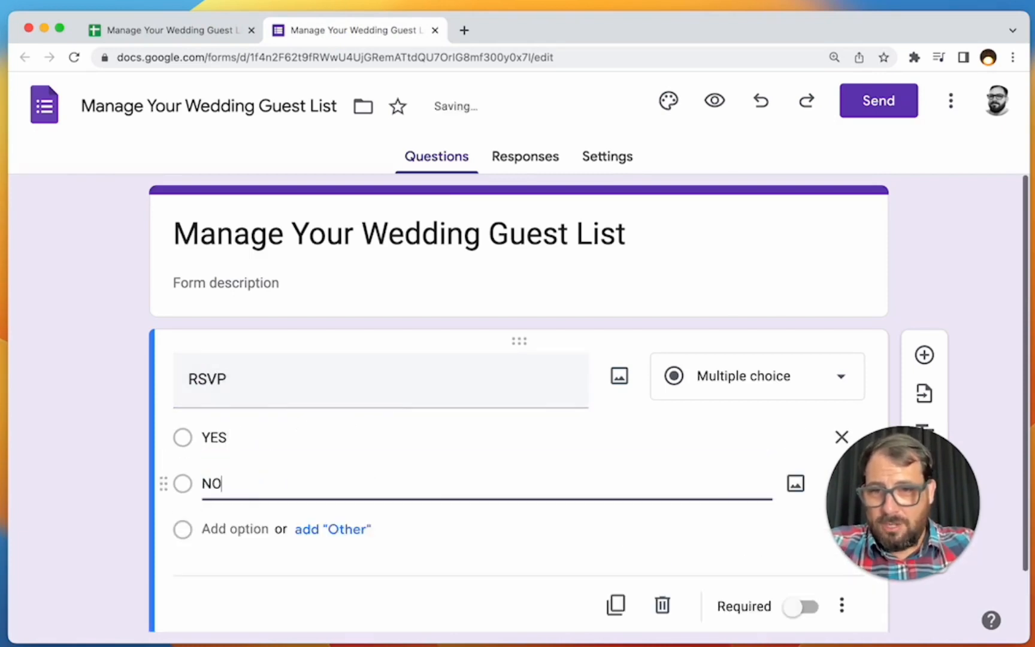
key(Return)
Add a new multiple-choice question titled "Dinner" below the RSVP question.
click(921, 355)
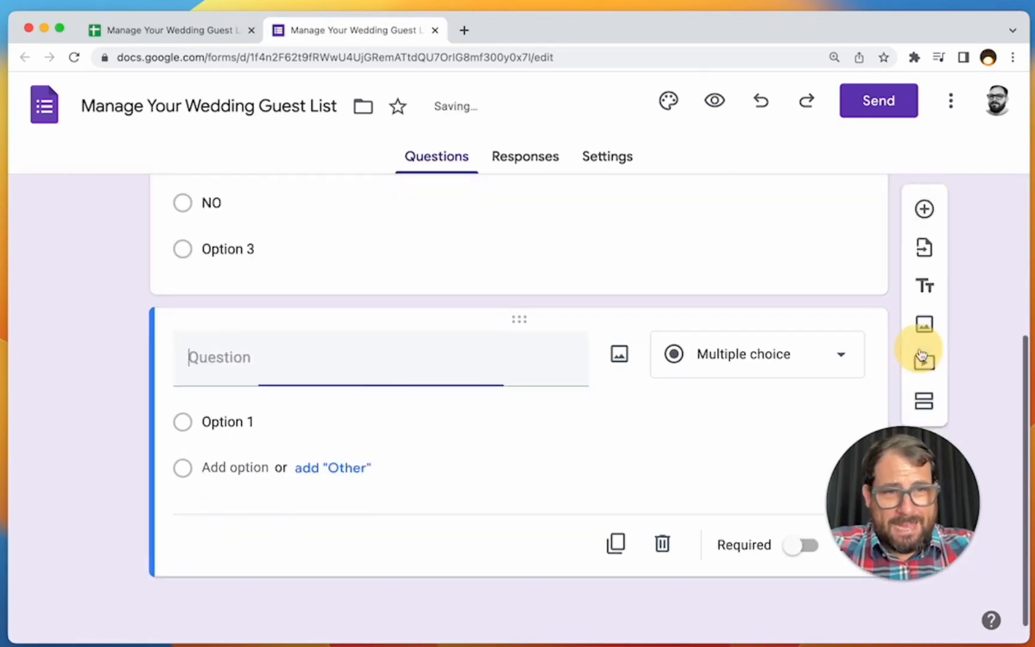
text(d)
key(BackSpace)
text(Dinner)
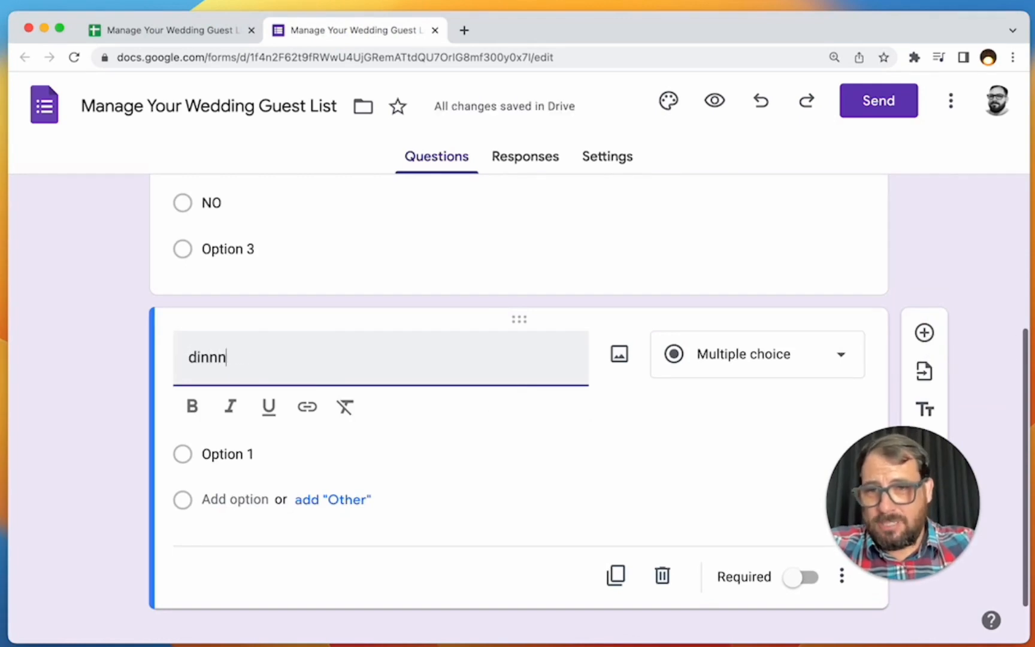
Give the Dinner question the answer options Chicken, Beef and Veggie.
click(212, 471)
text(Chicke)
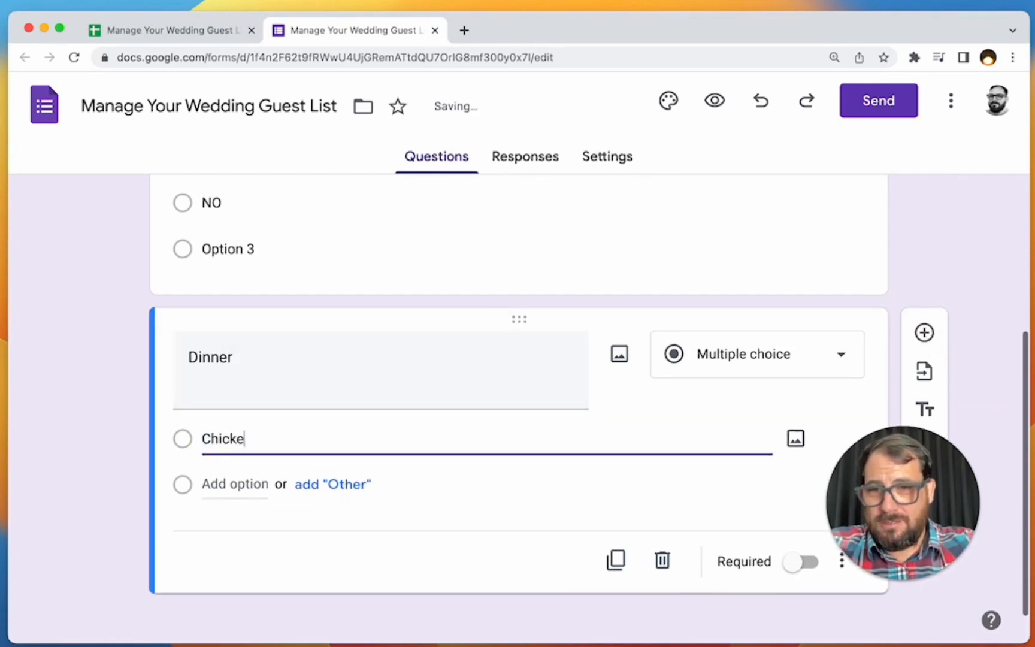
text(n)
key(Return)
text(Beef)
key(Return)
text(V)
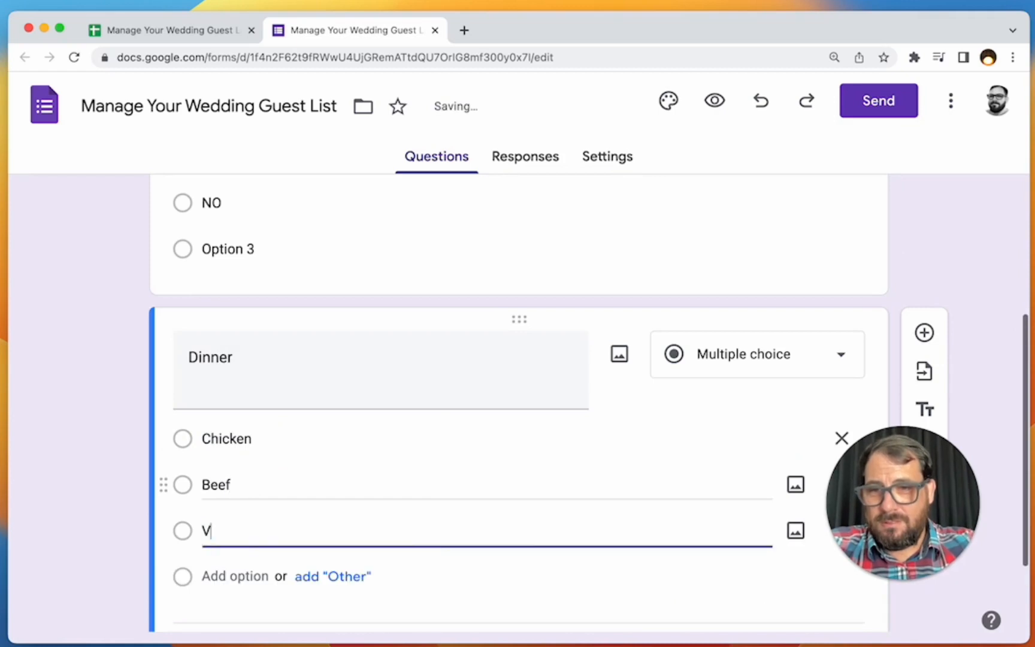
text(eggie)
key(Return)
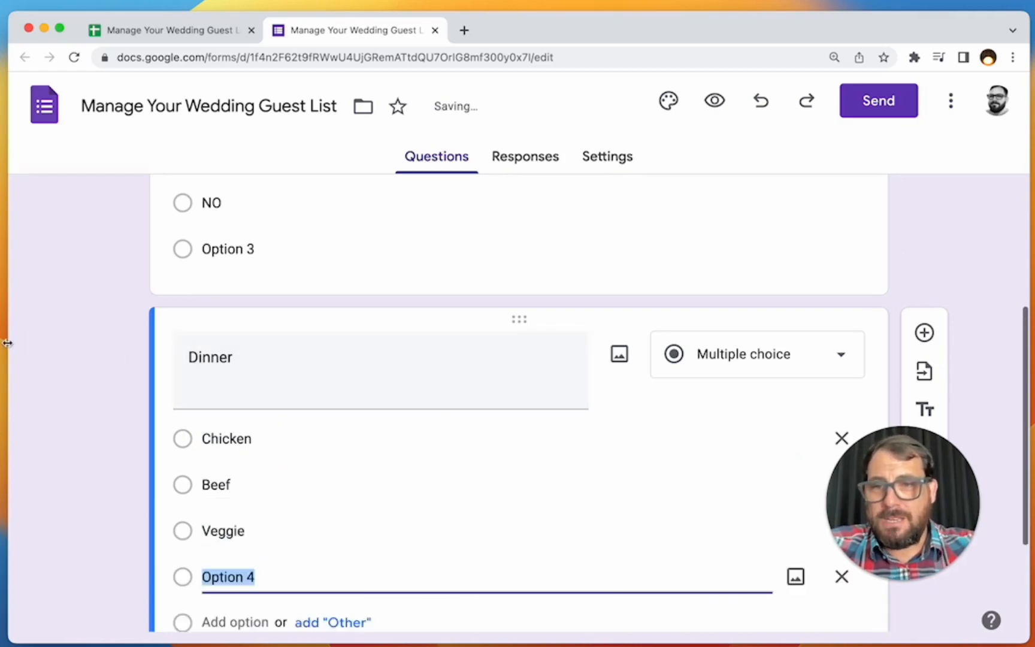
Add an "Allergies" question below the Dinner question and make it a short answer.
click(924, 332)
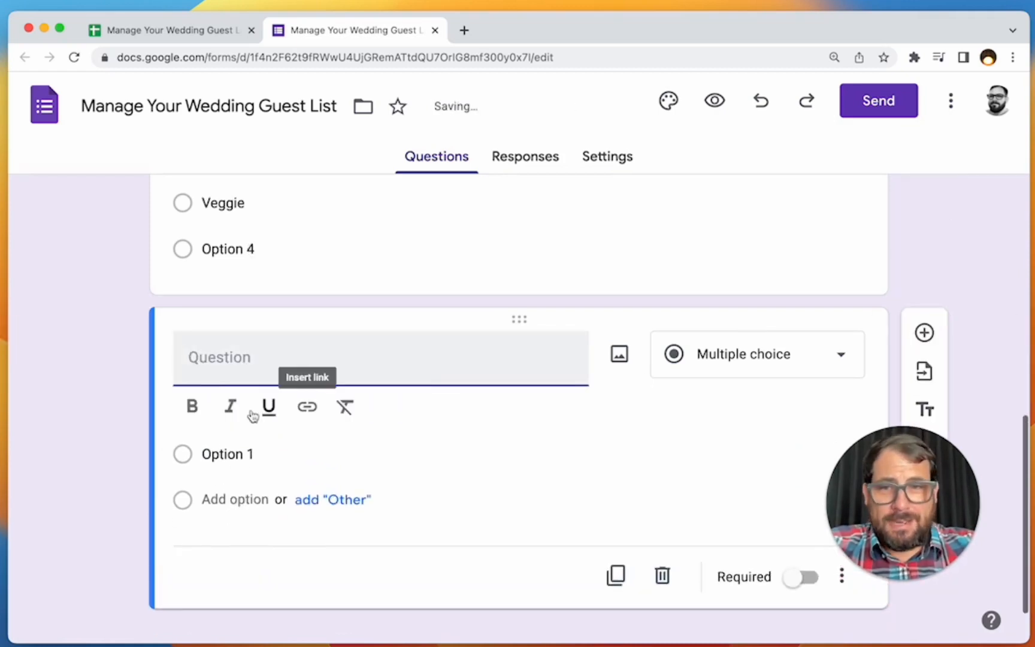
click(249, 377)
text(Allergies)
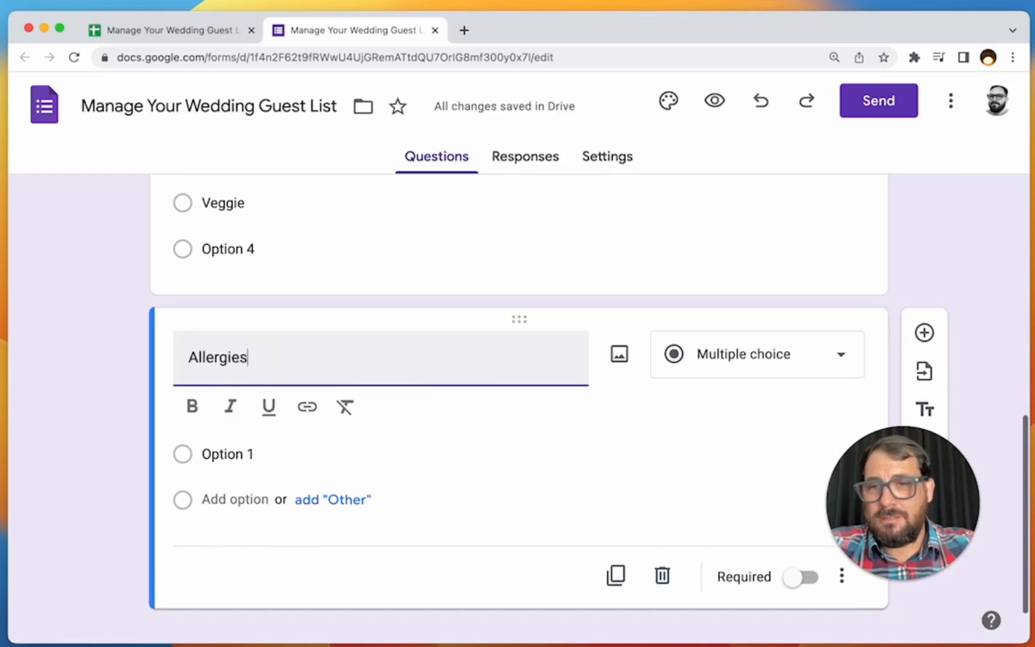
key(Return)
click(704, 354)
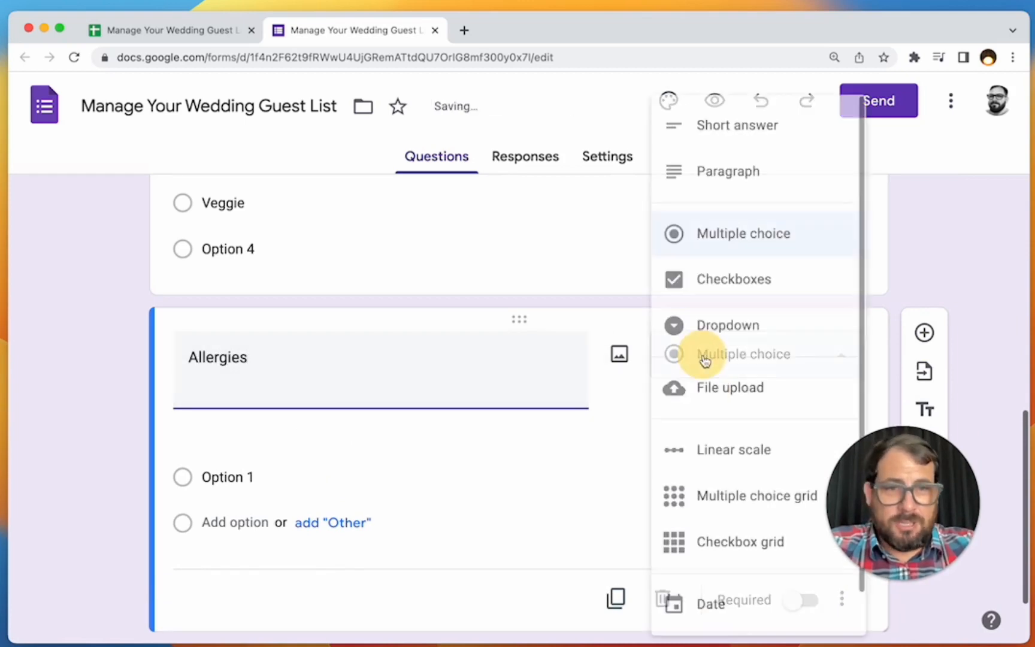
click(753, 115)
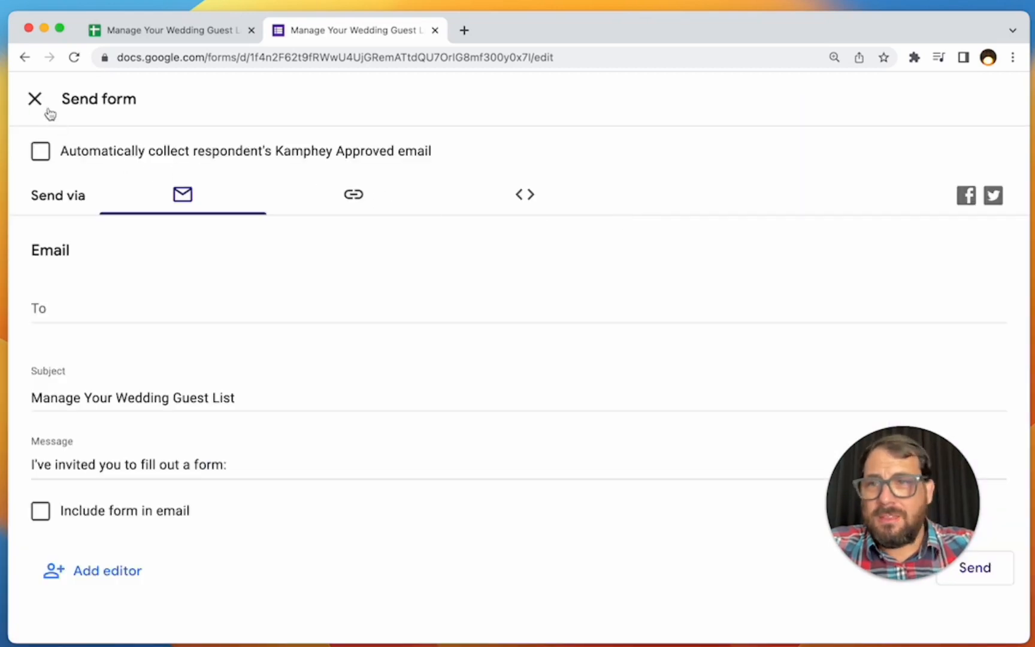
key(Escape)
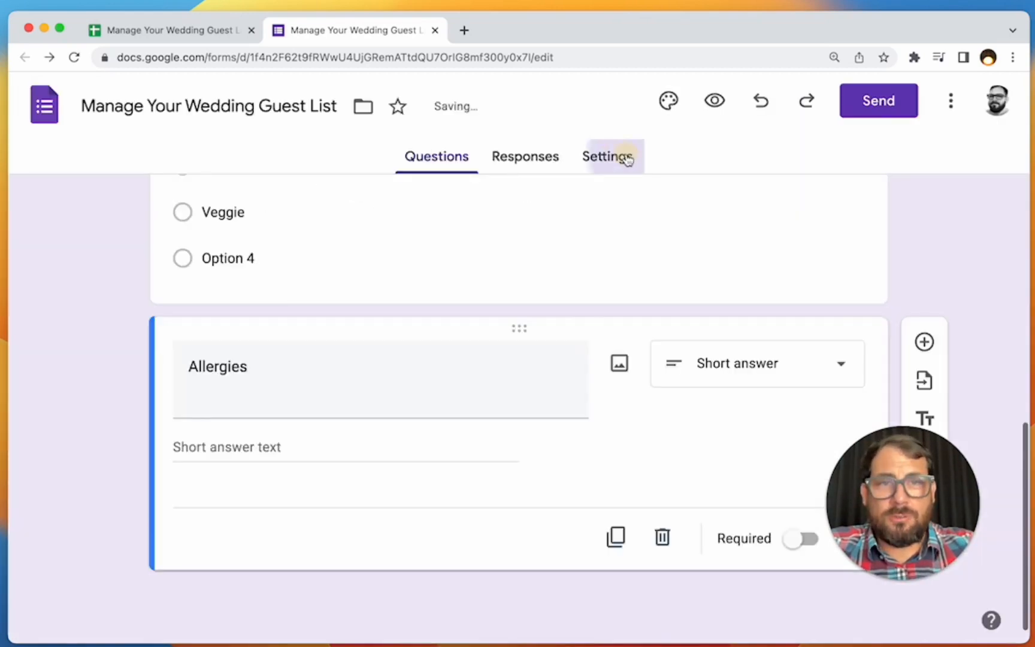
In the form's response settings, turn off the restriction to users in the organization and its trusted organizations.
click(622, 159)
scroll(650, 458, down, 2)
click(830, 340)
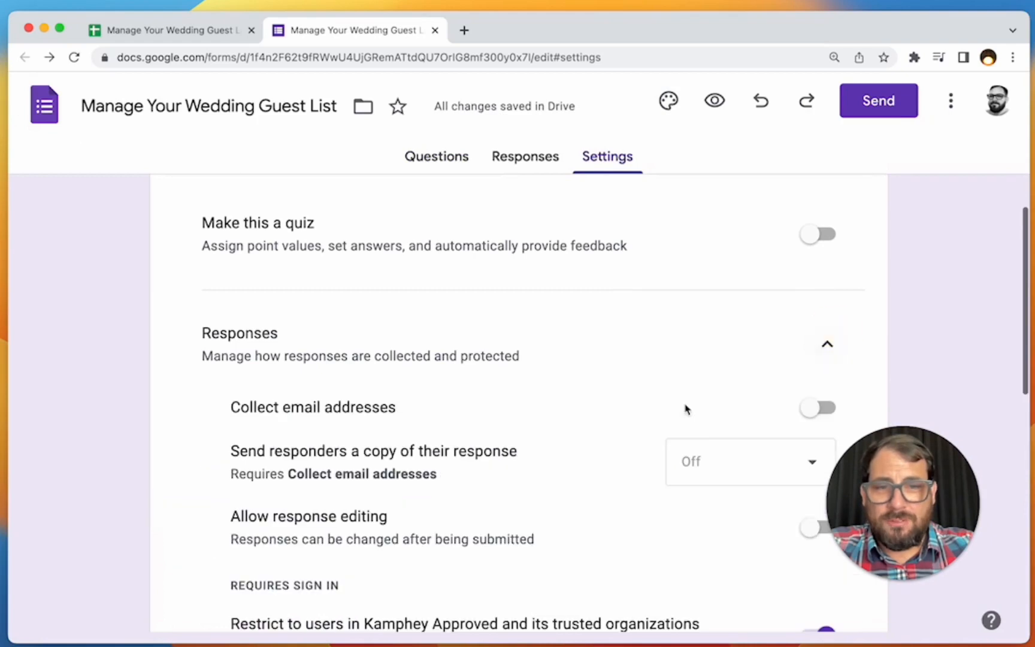
scroll(705, 416, down, 4)
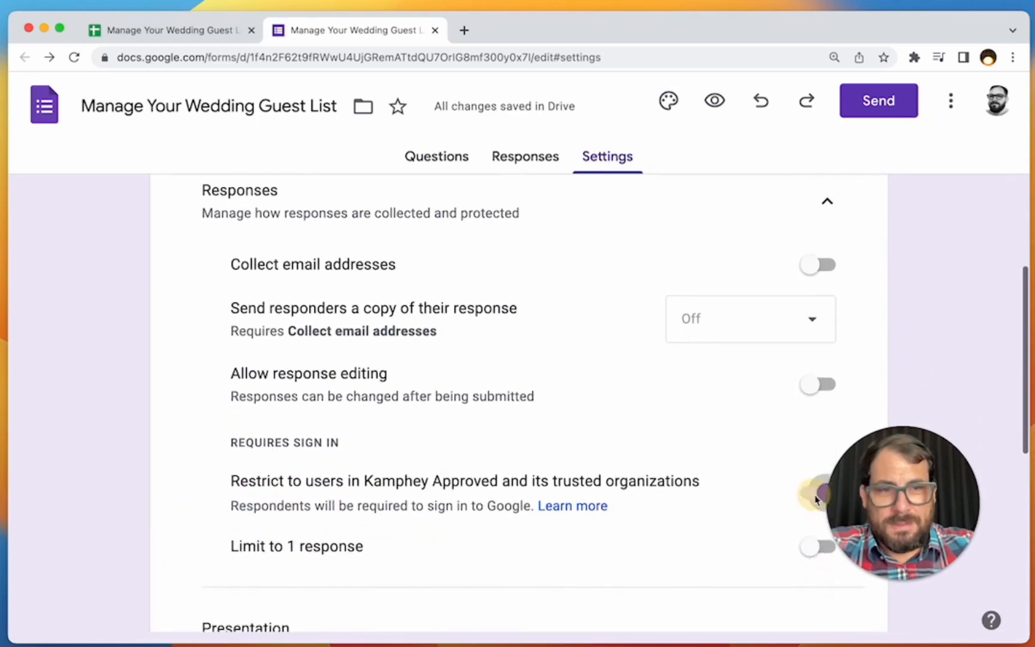
click(817, 495)
scroll(741, 282, up, 4)
scroll(742, 281, down, 6)
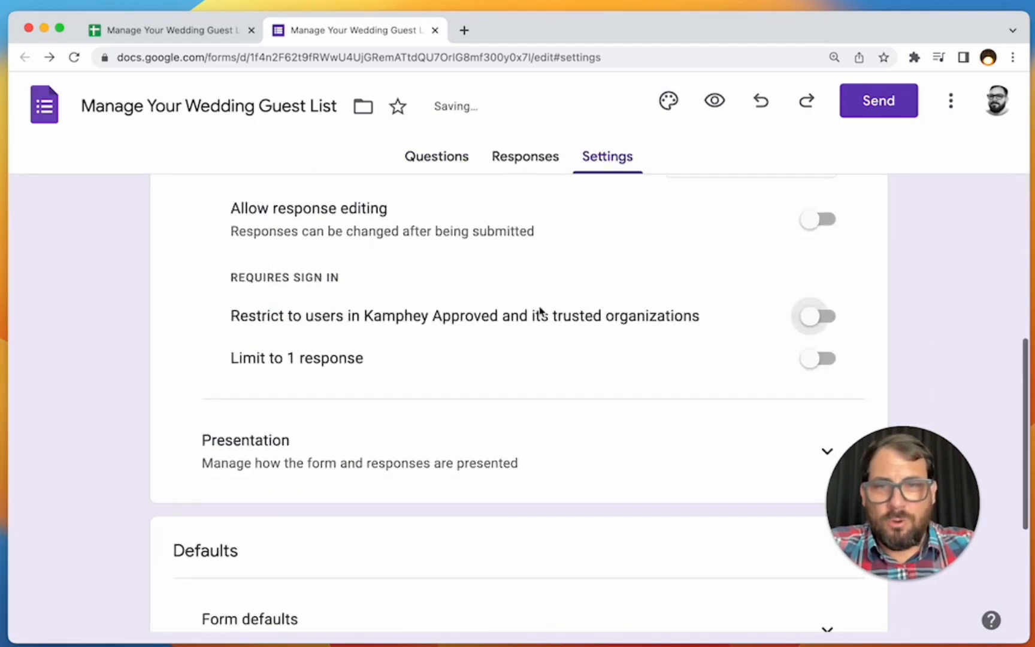
drag(212, 326, 606, 330)
scroll(607, 329, up, 6)
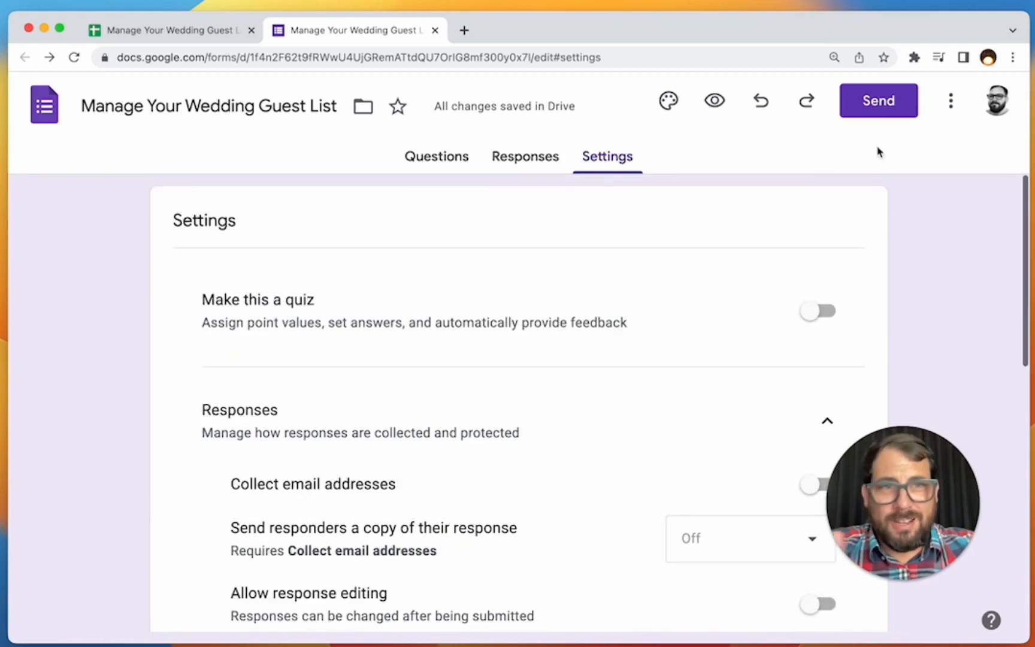
Examine the form's shareable link and the question columns in the linked response sheet, then close the form's sending options.
click(879, 101)
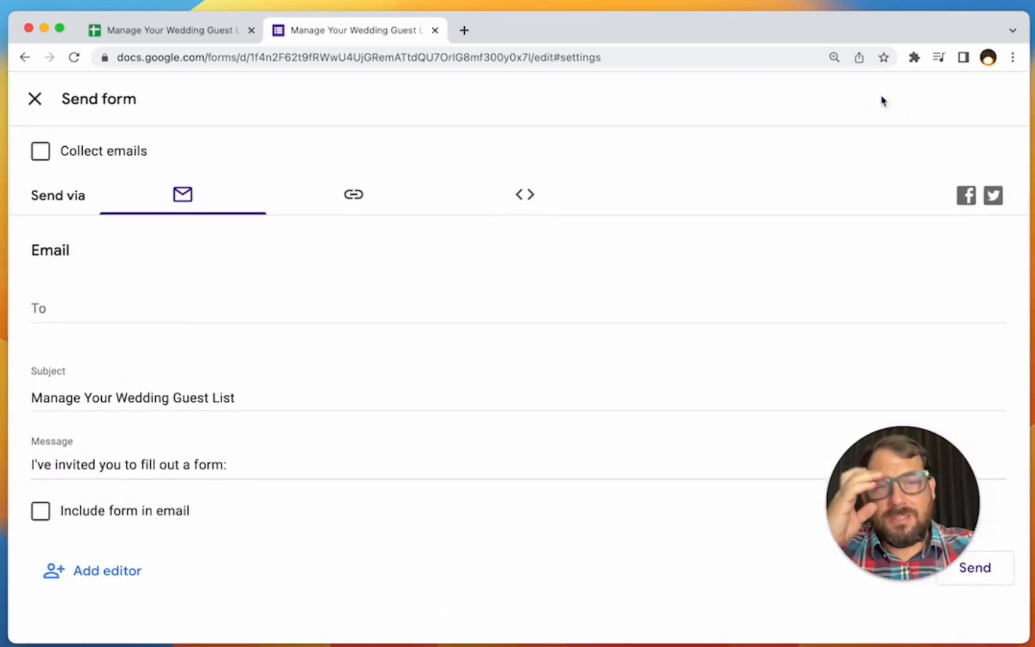
click(311, 214)
click(277, 277)
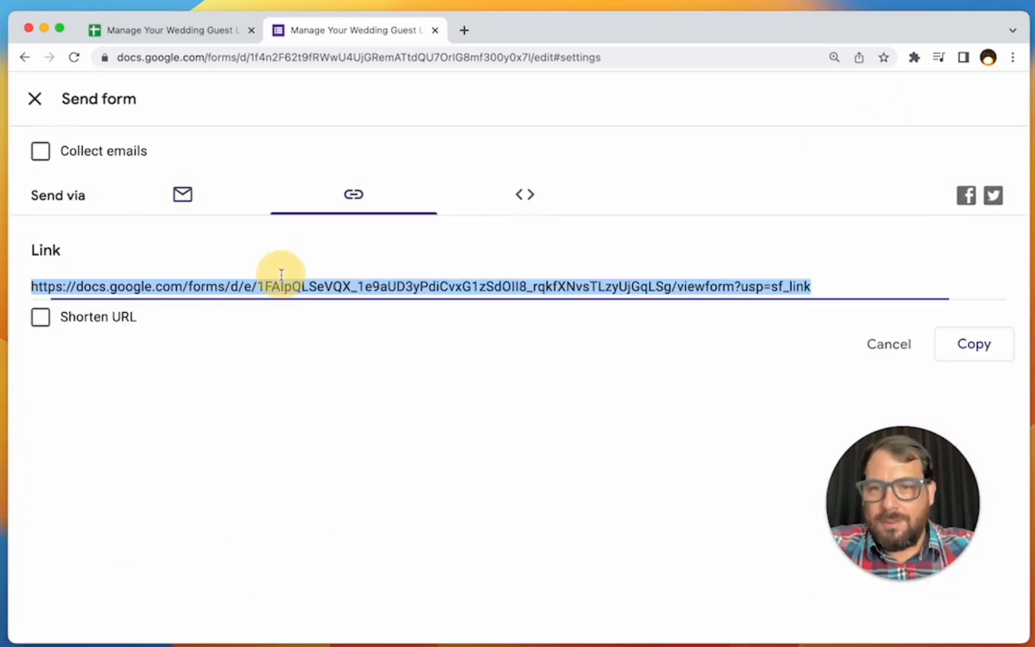
click(166, 32)
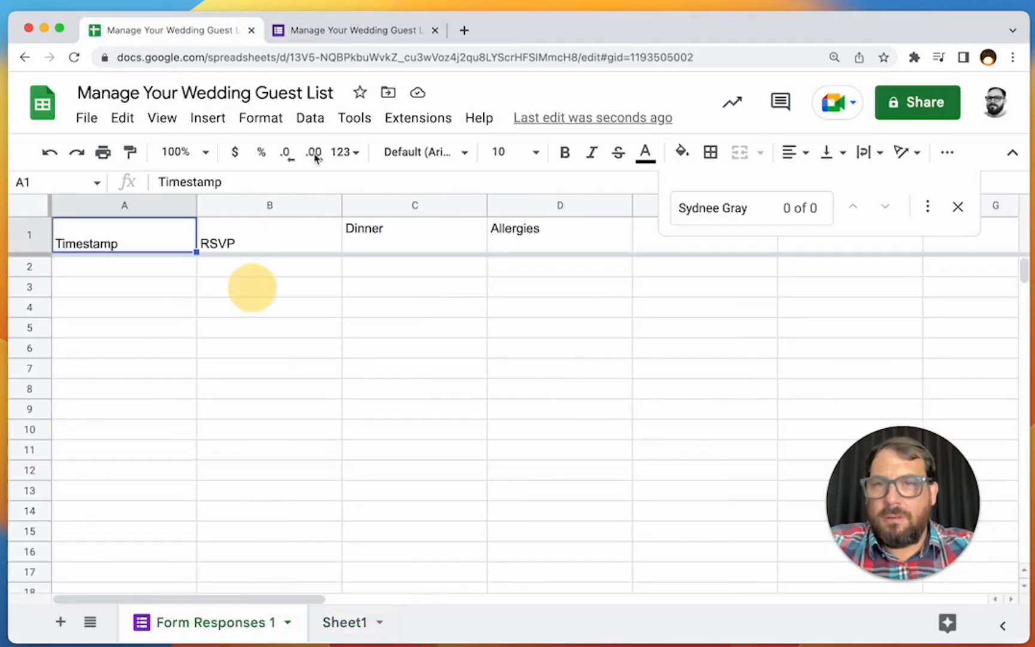
click(319, 36)
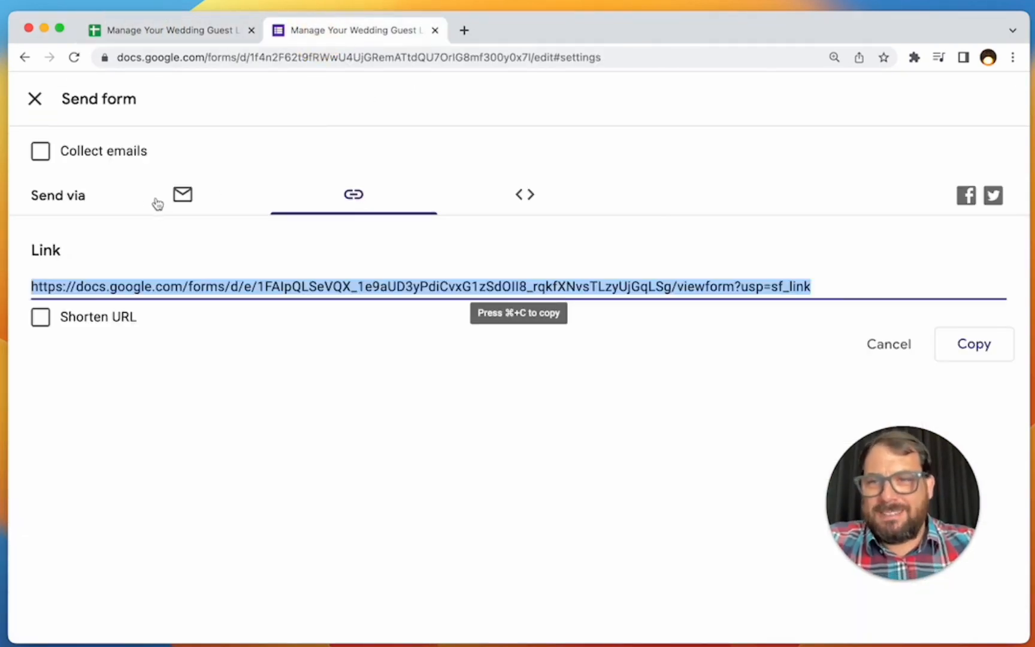
click(34, 99)
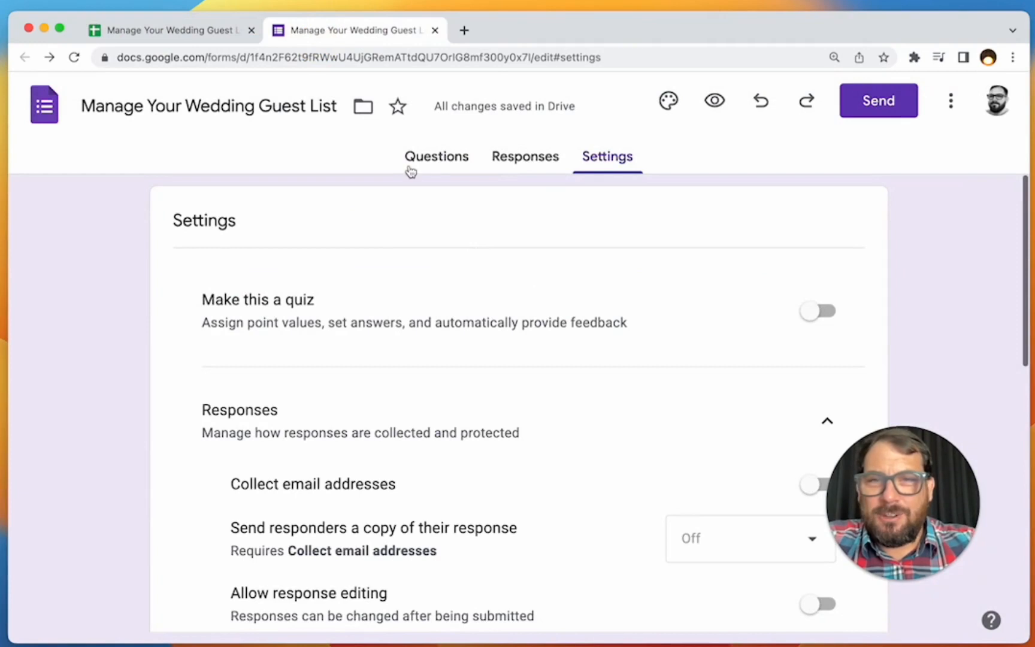
Insert a short-answer question titled "Name" directly below the form title, above the RSVP question.
click(411, 172)
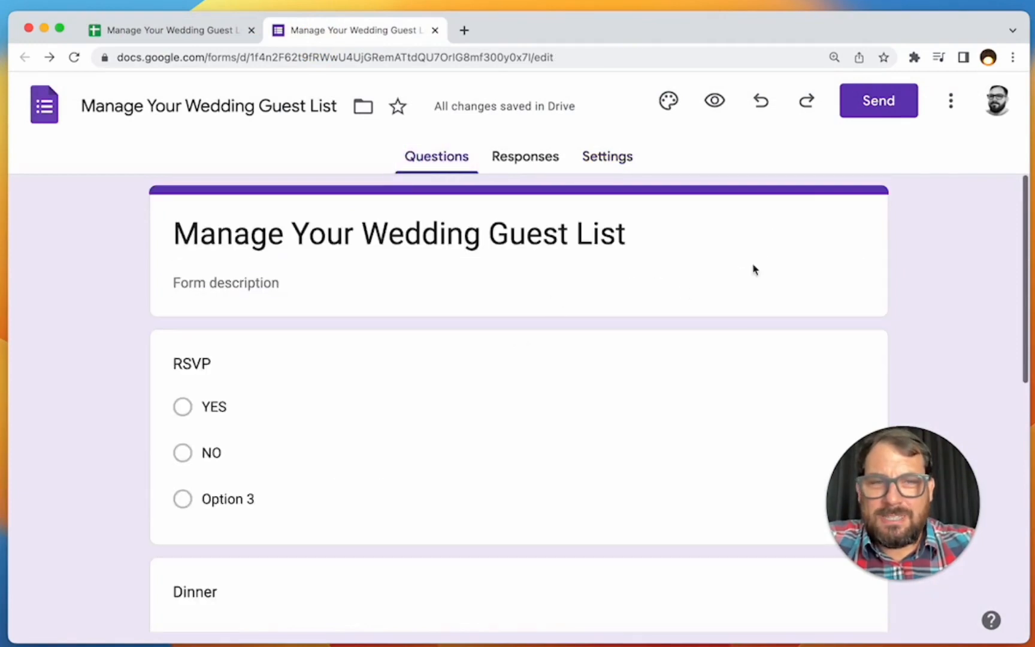
click(729, 297)
click(924, 211)
text(Name)
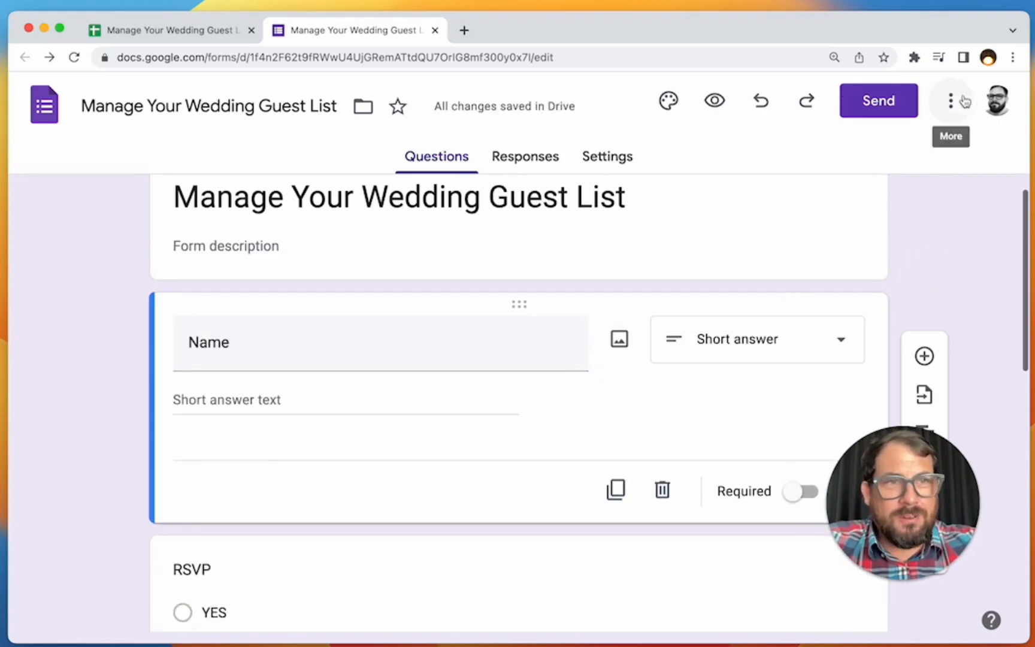
Create a pre-filled form link with NAMEHERE as the Name answer and copy that link.
click(951, 102)
click(853, 251)
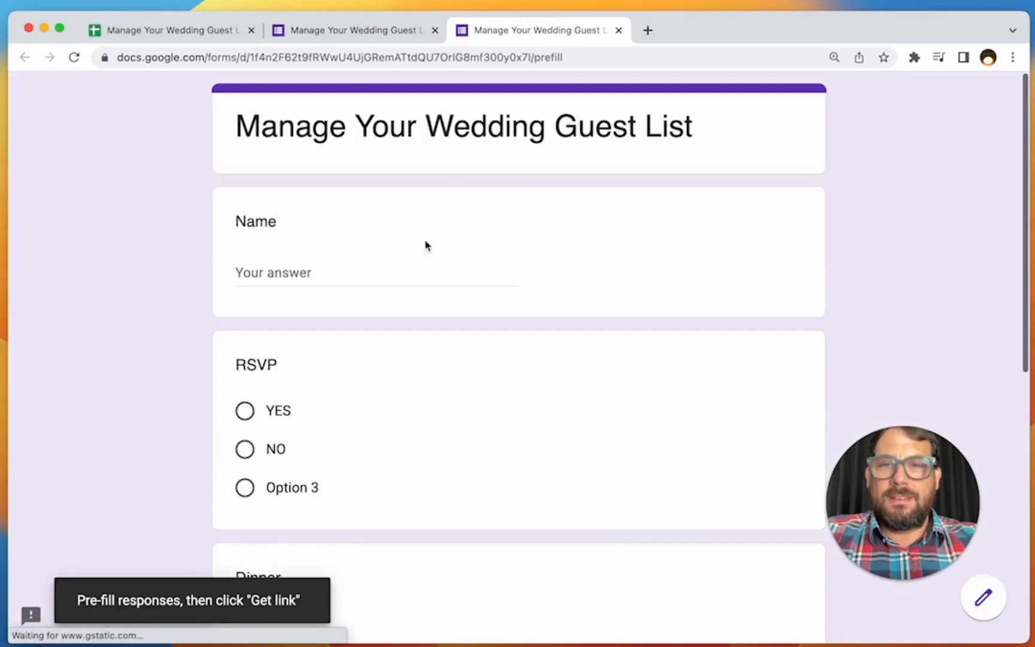
click(287, 275)
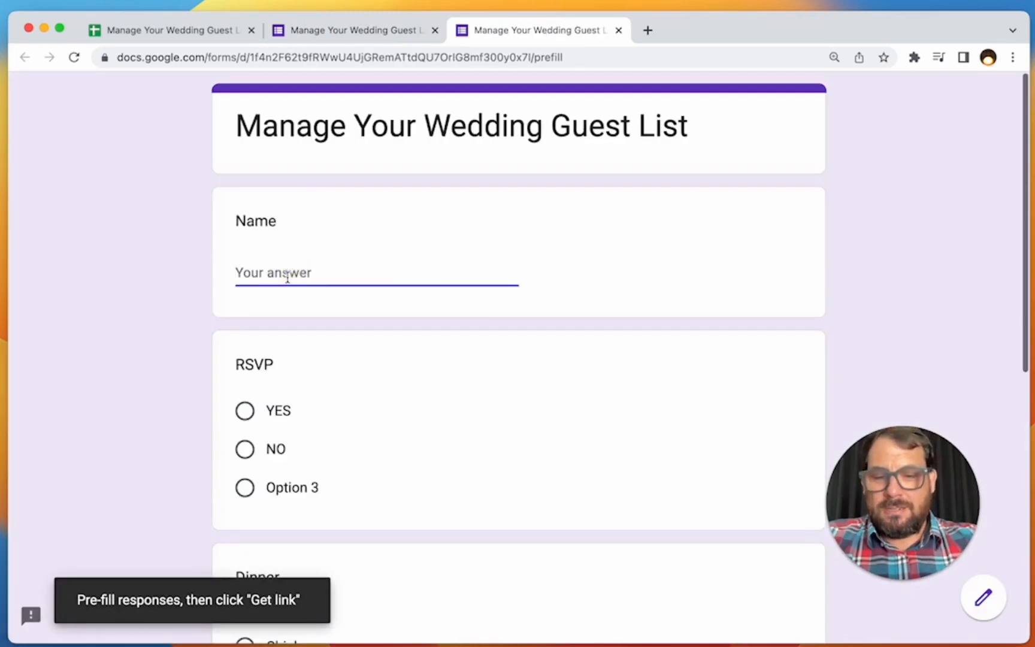
text(NAMEHER)
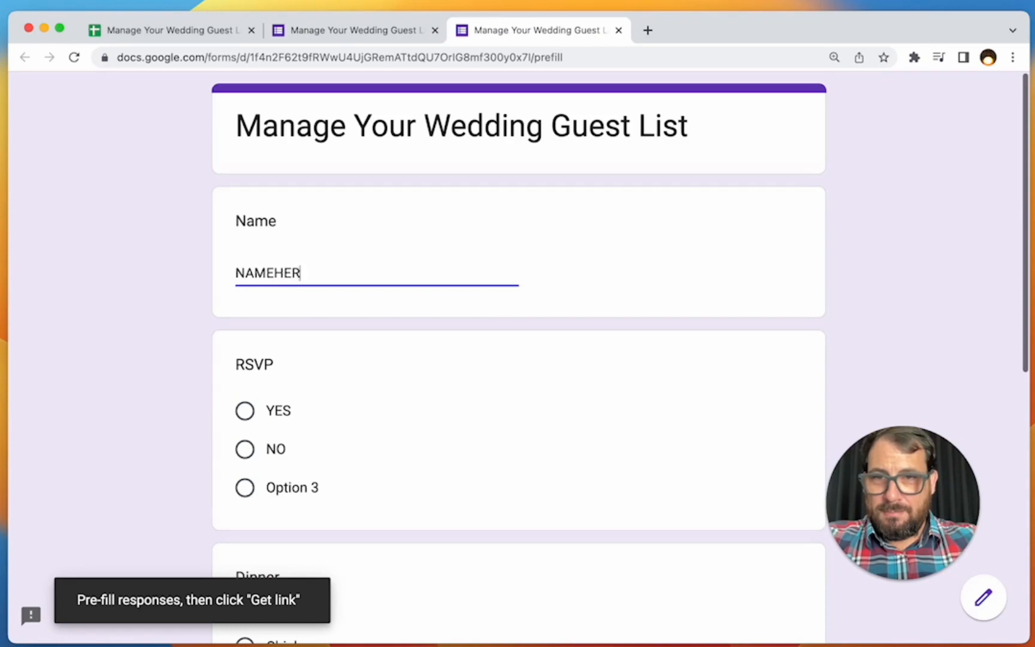
scroll(356, 412, down, 10)
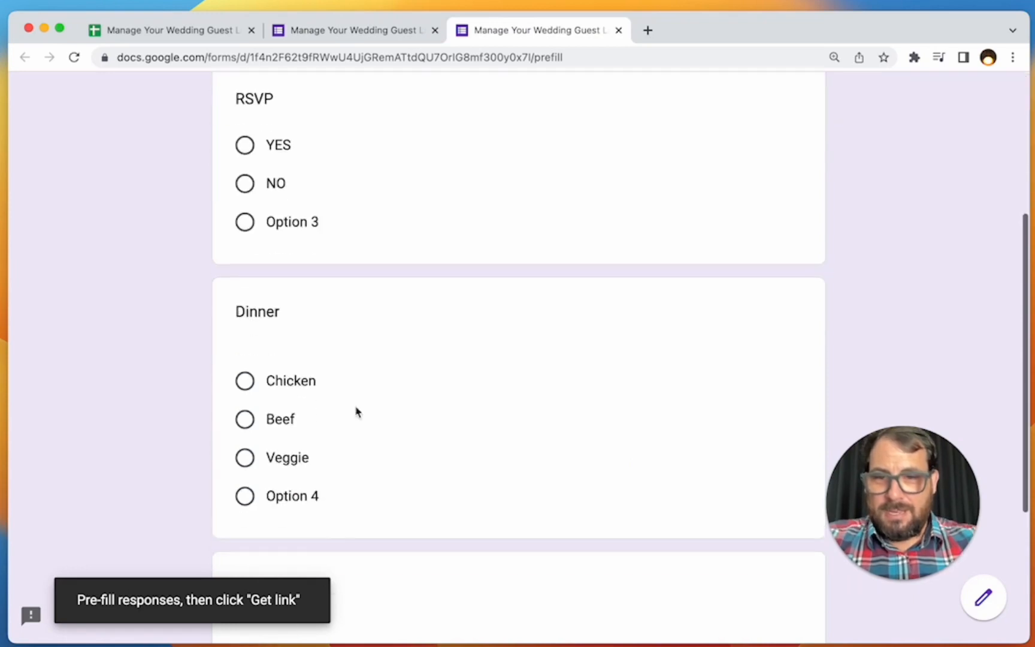
click(307, 503)
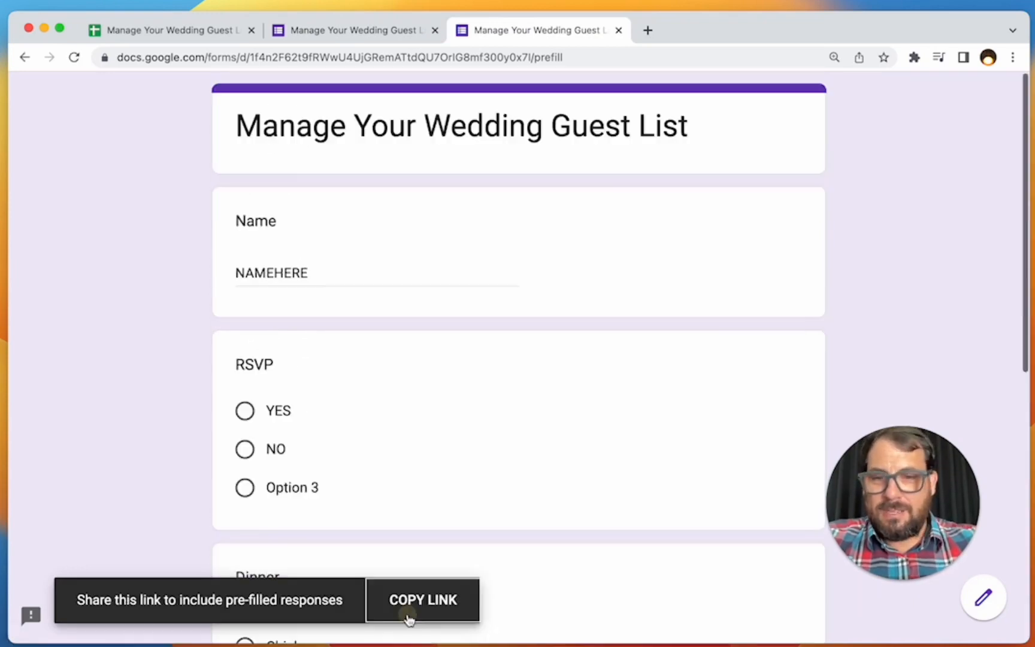
click(413, 602)
Switch to the guest list spreadsheet and paste the pre-filled form link into D1 of Sheet1.
click(179, 33)
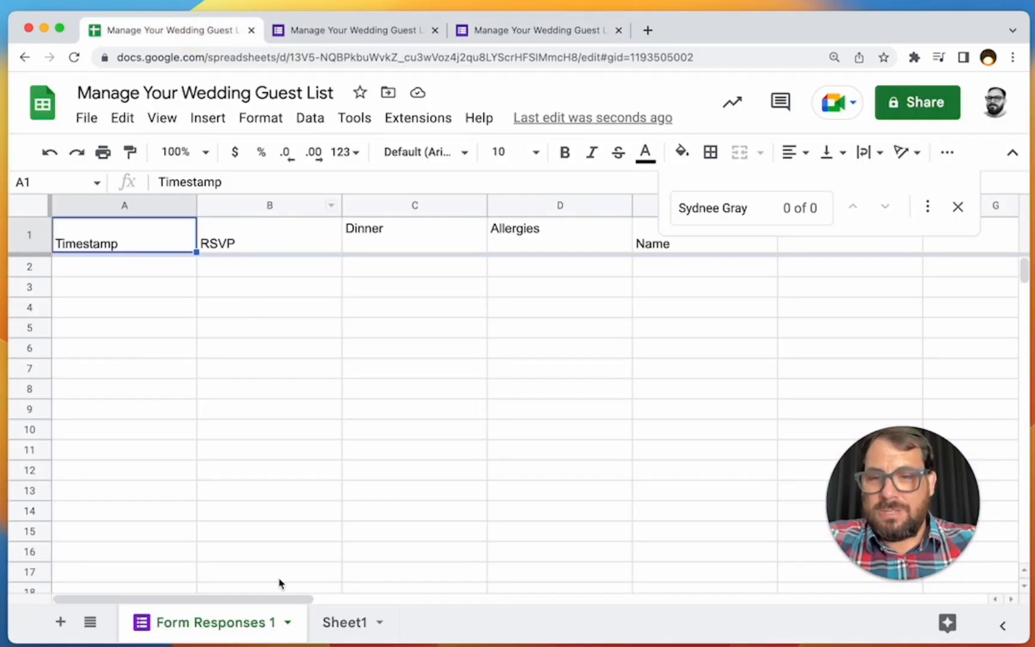
click(344, 622)
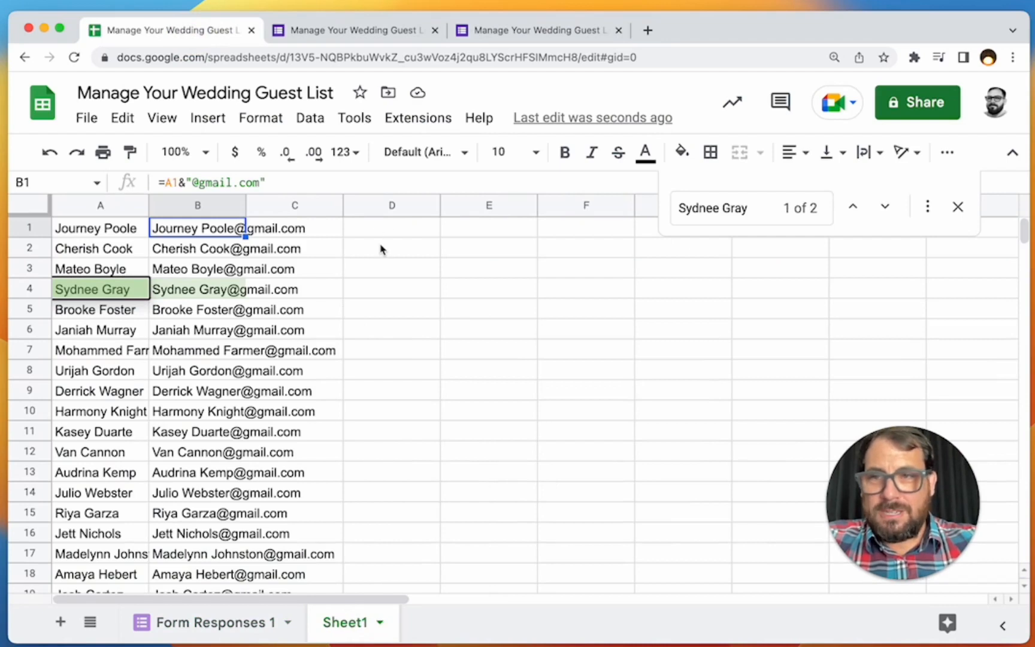
double_click(383, 228)
key(super+v)
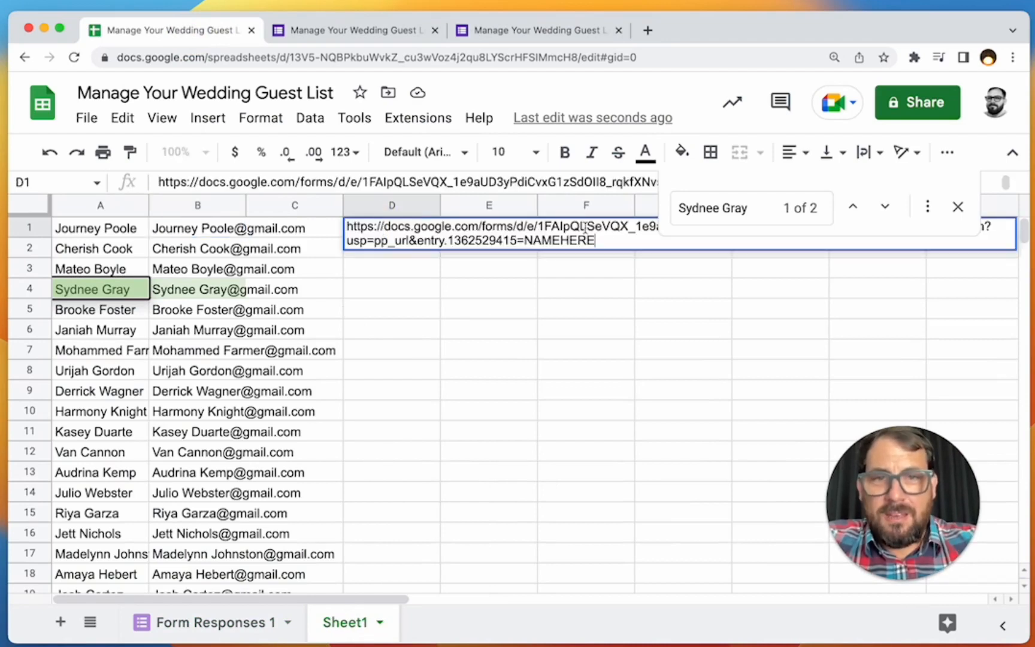
Turn the D1 link into a formula that replaces NAMEHERE with &A1, and copy it down column D to row 1000.
drag(527, 242, 629, 243)
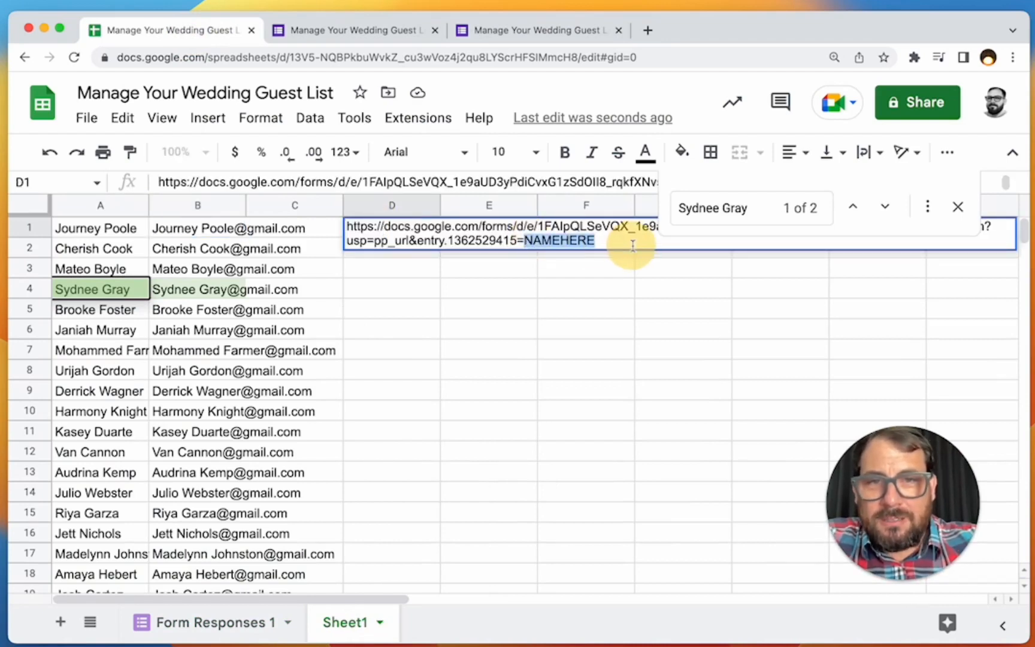
key(BackSpace)
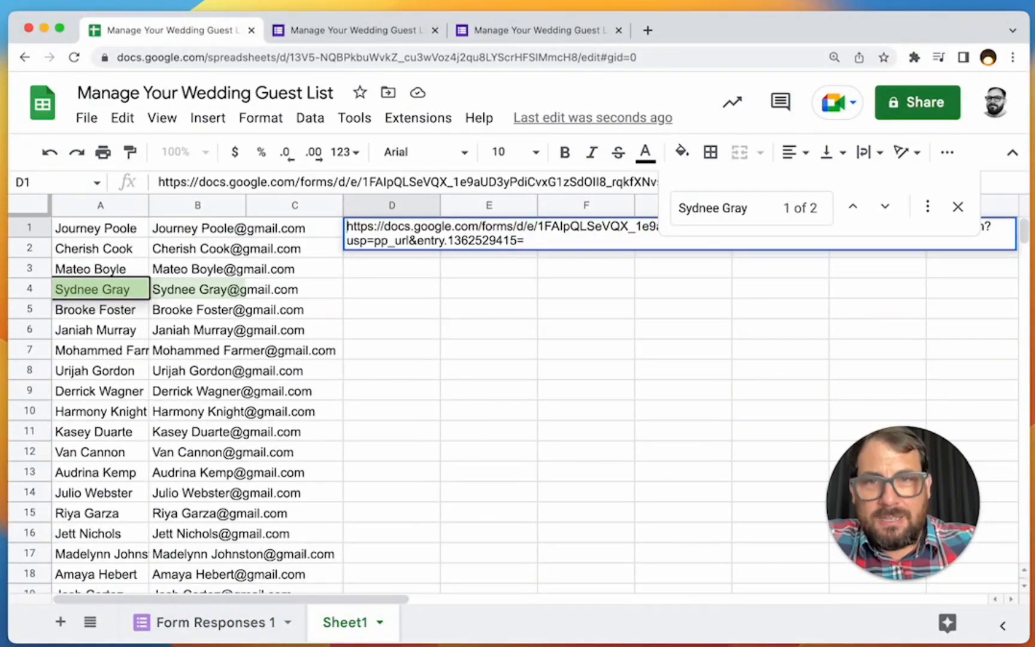
key(Home)
text(=")
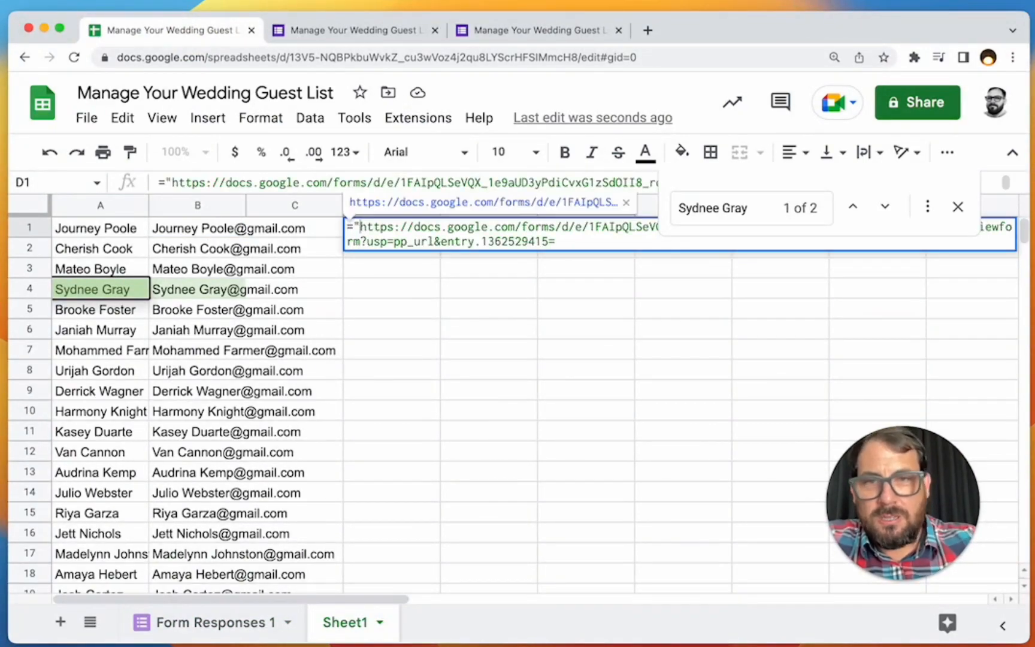
text(&)
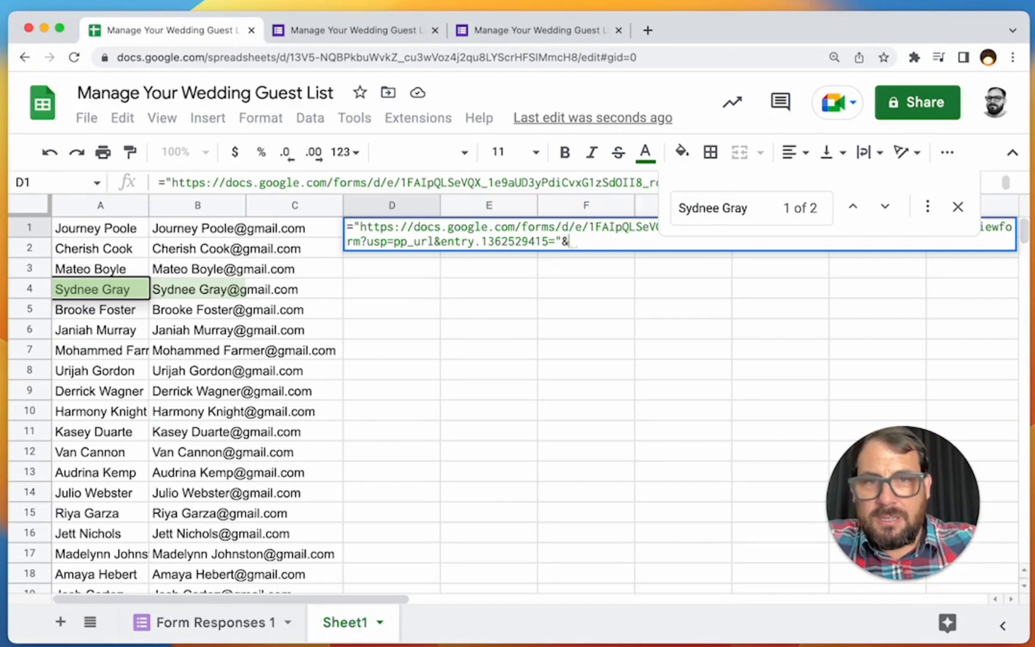
click(94, 233)
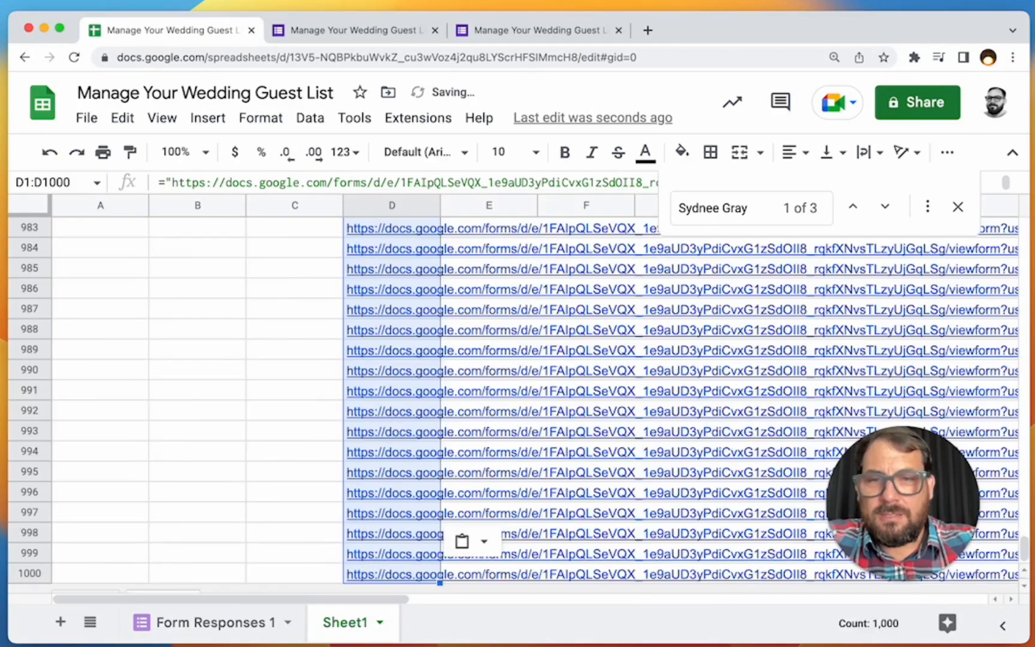
key(Left)
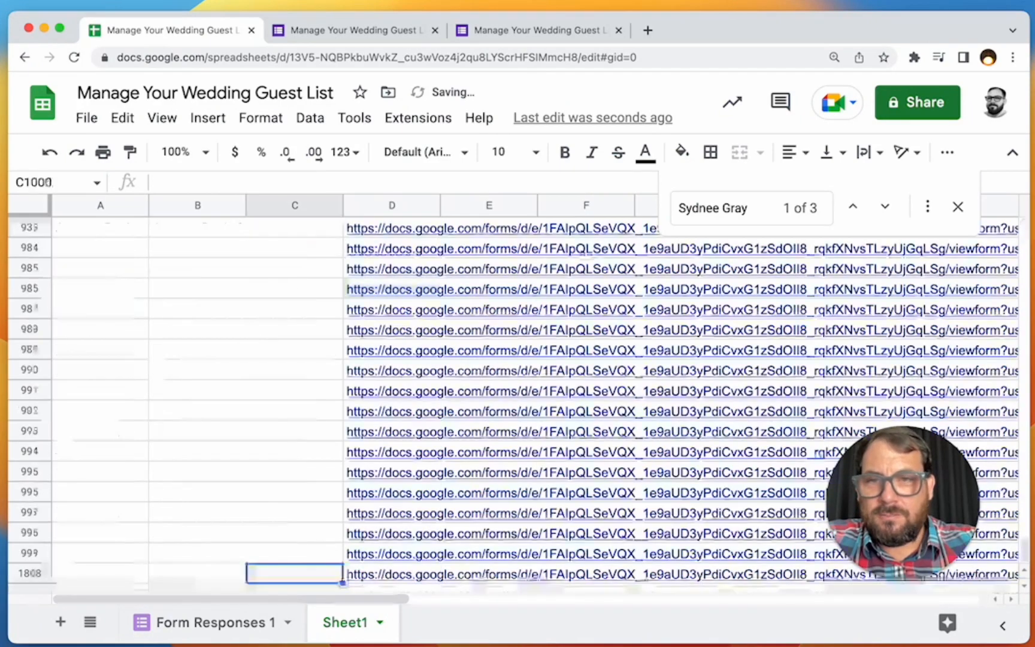
Delete the surplus rows 197 to 1000 below the last guest in Sheet1.
key(Left)
key(super+Up)
key(Down)
key(Right)
key(Right)
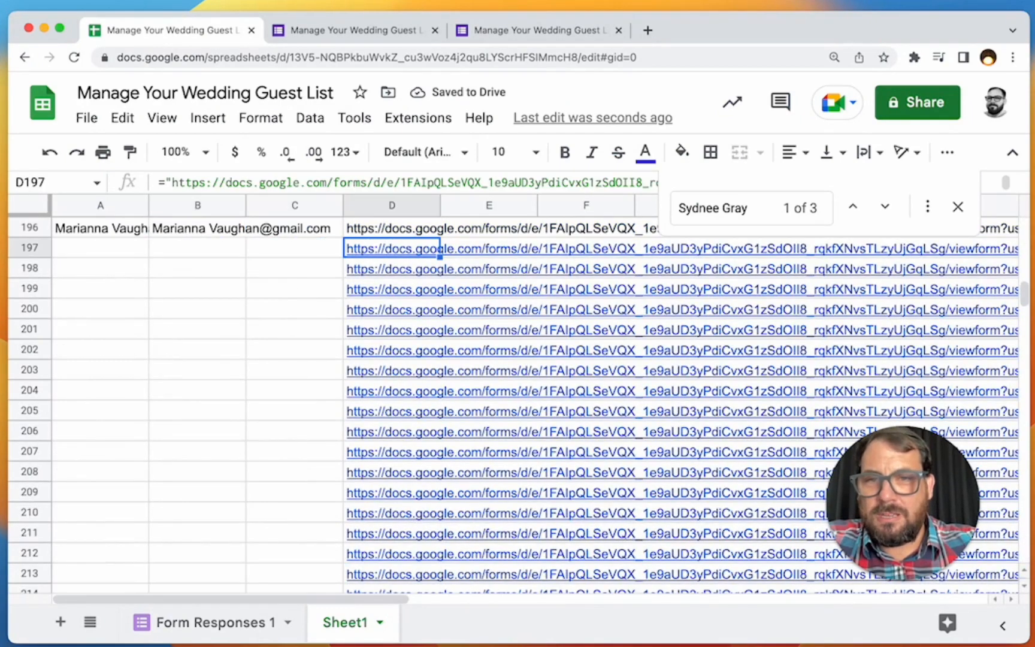
key(super+shift+Down)
right_click(51, 277)
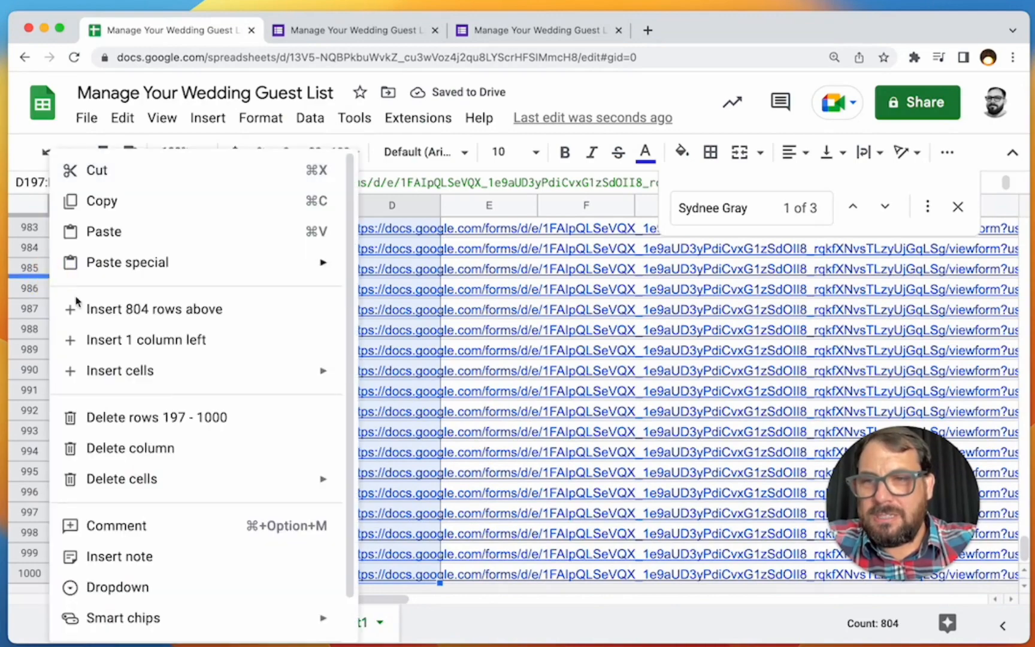
click(132, 415)
Open the pre-filled form link in D9 of Sheet1 and check the name it carries.
key(super+Up)
key(Down)
key(Down)
key(Down)
key(Down)
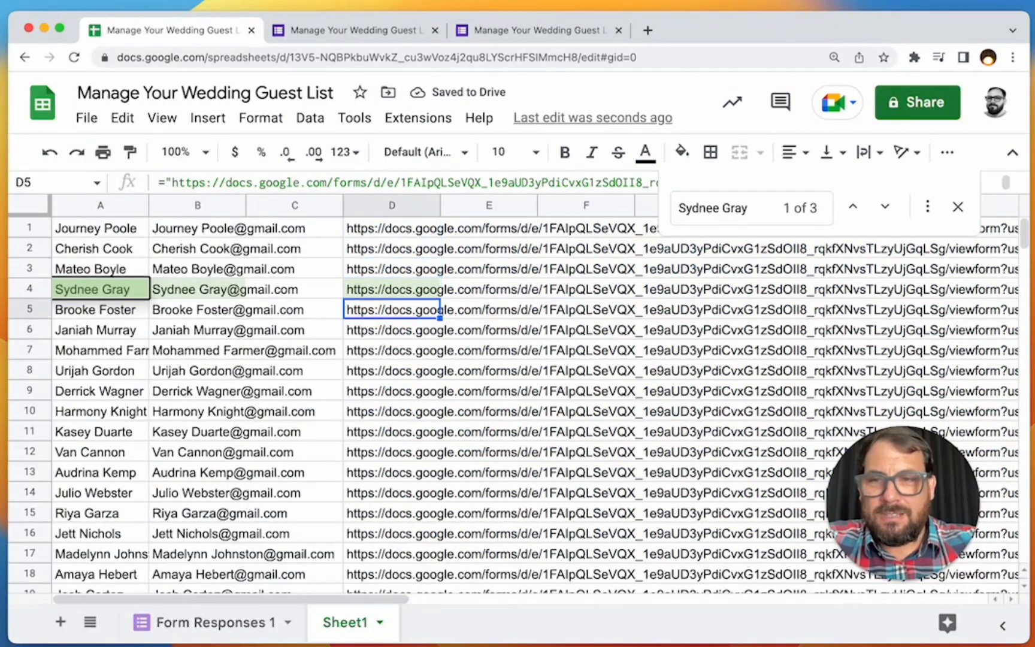
click(129, 357)
click(124, 372)
click(412, 399)
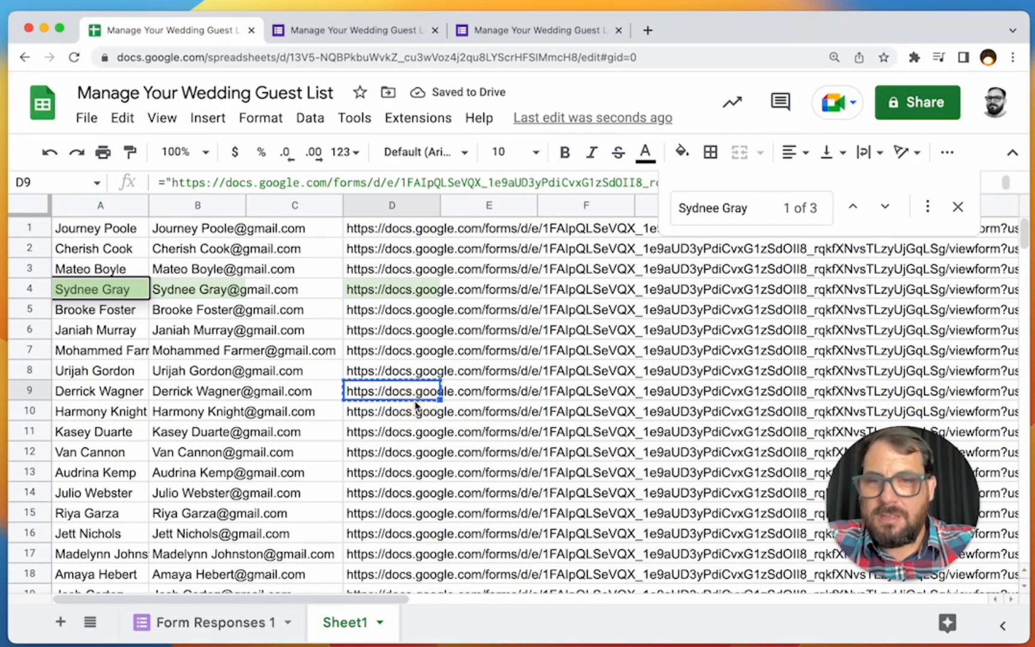
click(415, 405)
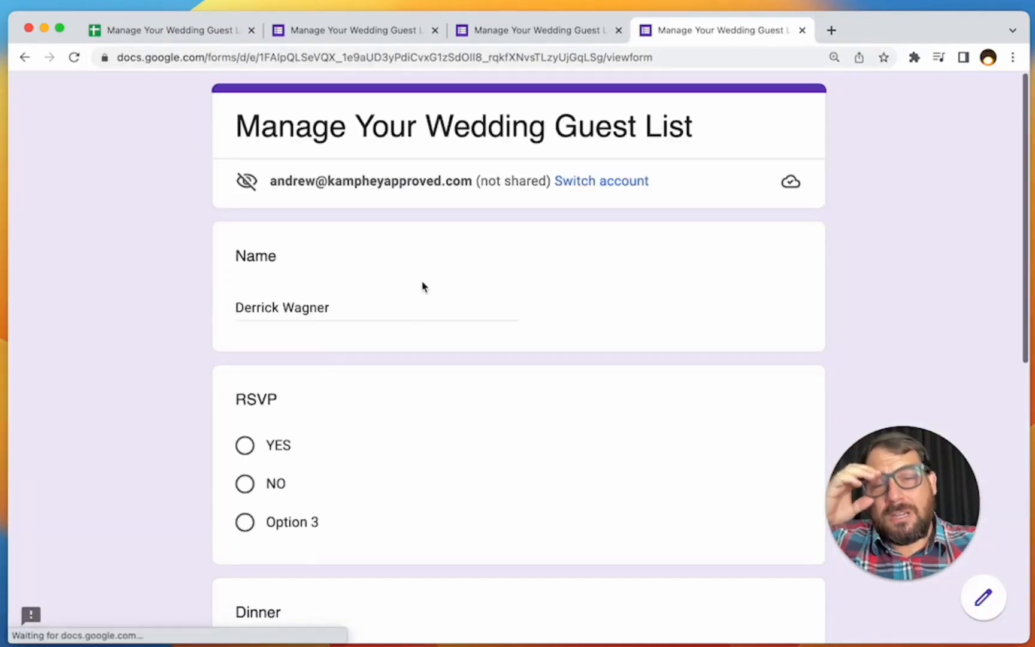
drag(316, 307, 259, 308)
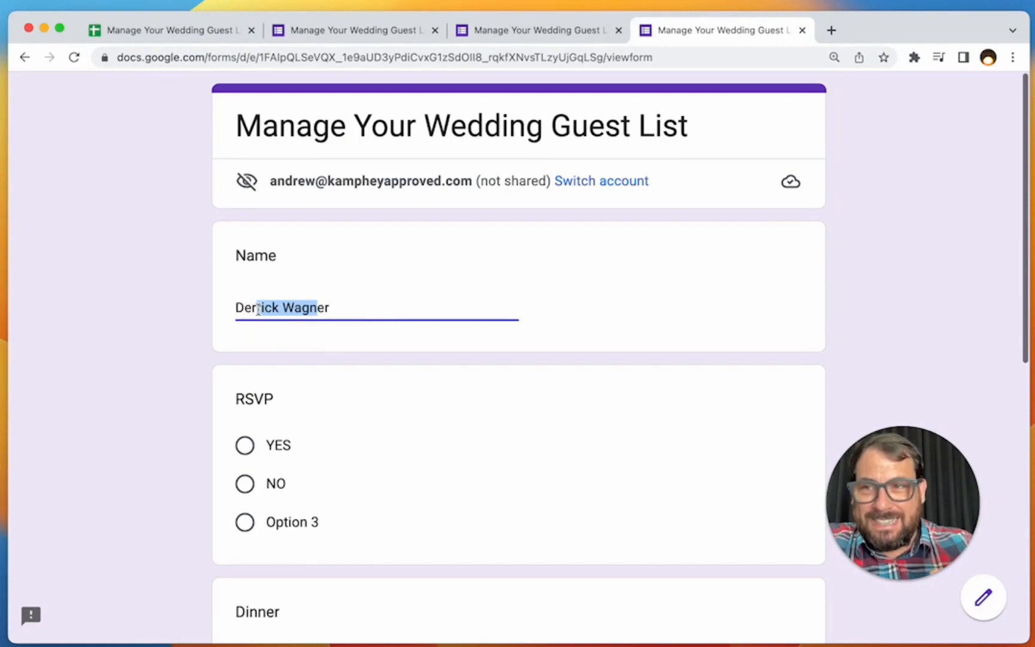
Submit the pre-filled form with RSVP set to YES and Dinner set to Chicken, leaving Allergies blank.
click(245, 445)
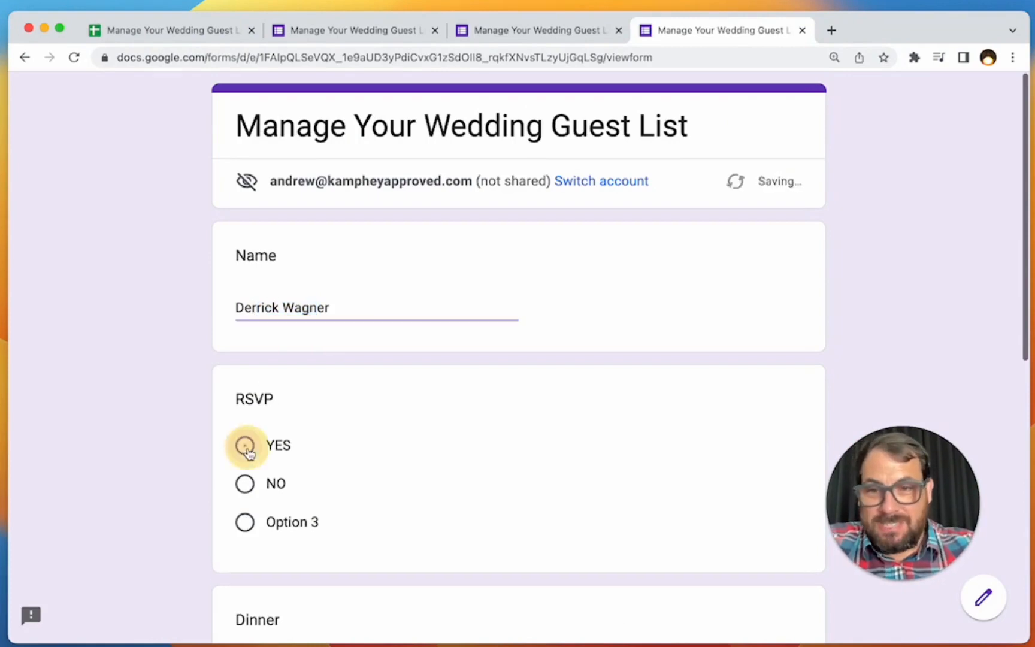
scroll(245, 434, down, 7)
click(248, 273)
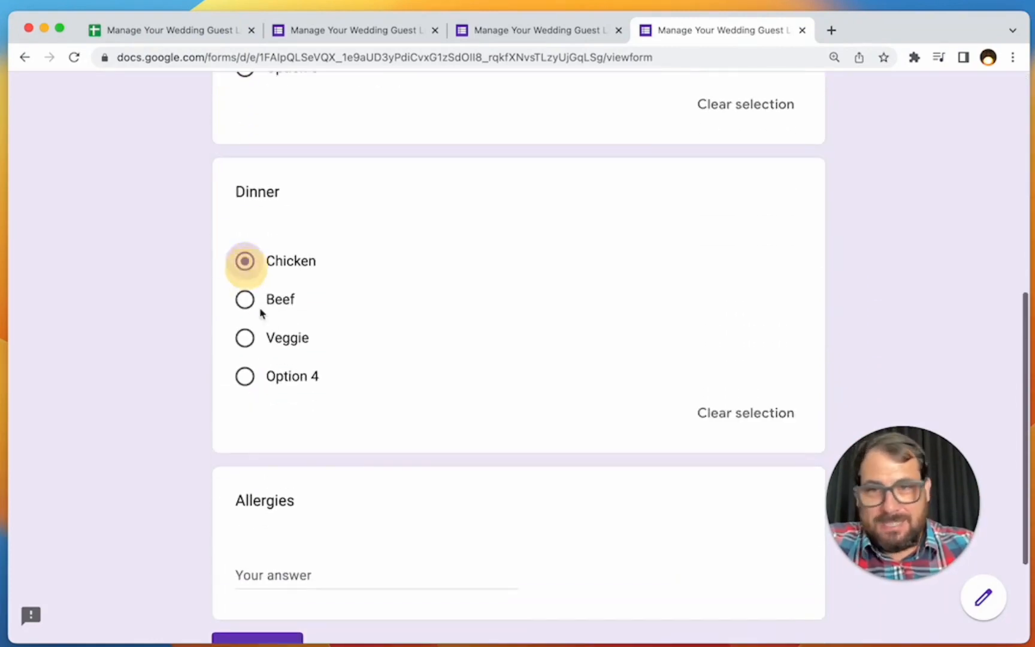
scroll(331, 416, down, 3)
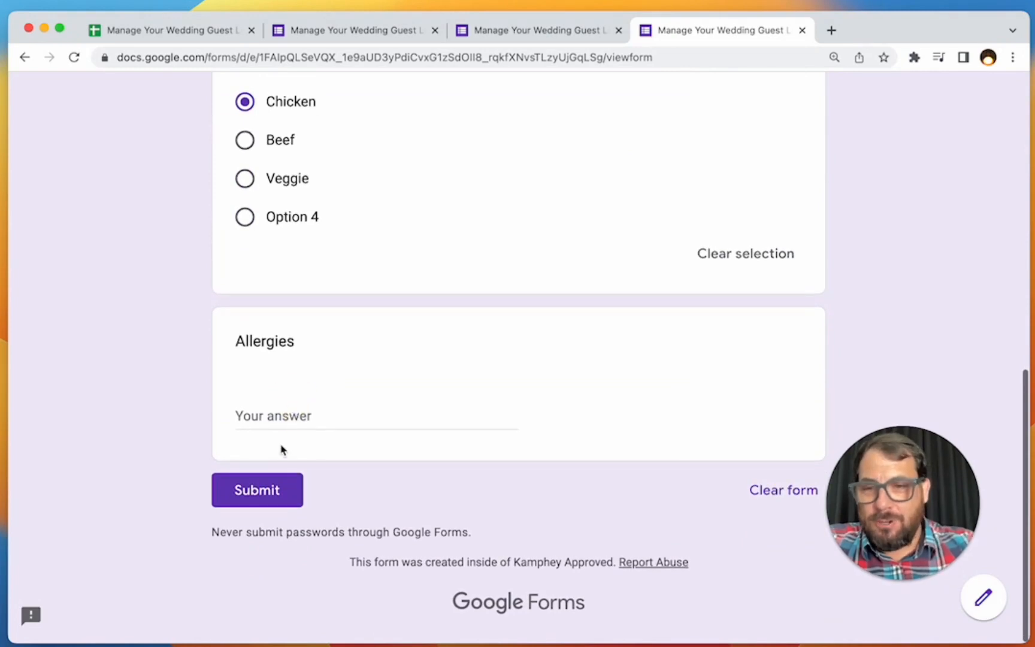
click(258, 486)
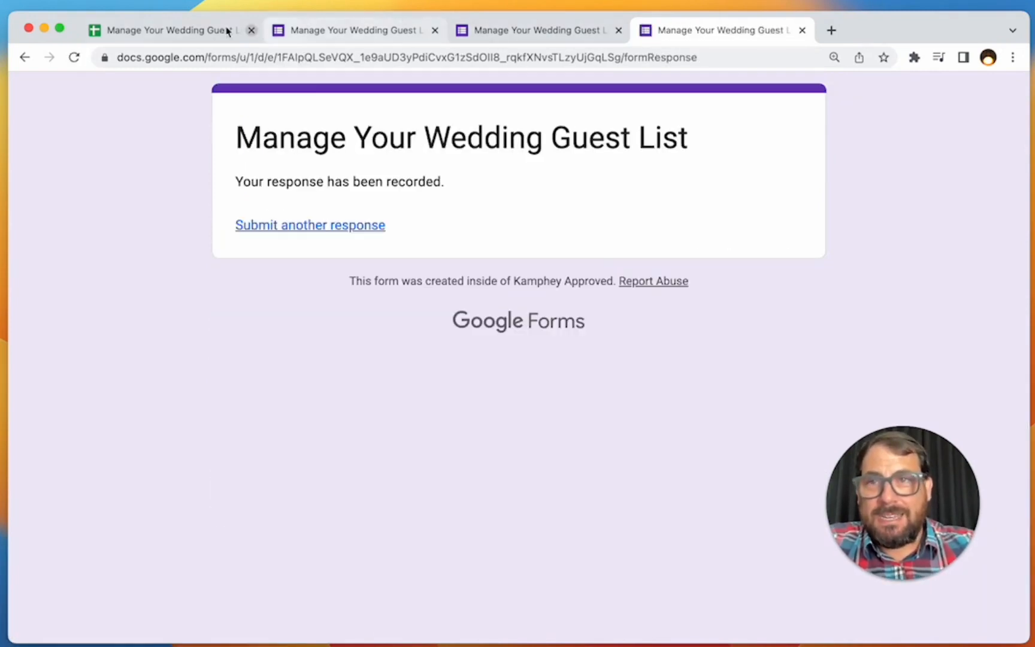
Return to the guest list spreadsheet, check the submitted answer in Form Responses 1 and close the find box.
click(200, 29)
click(210, 623)
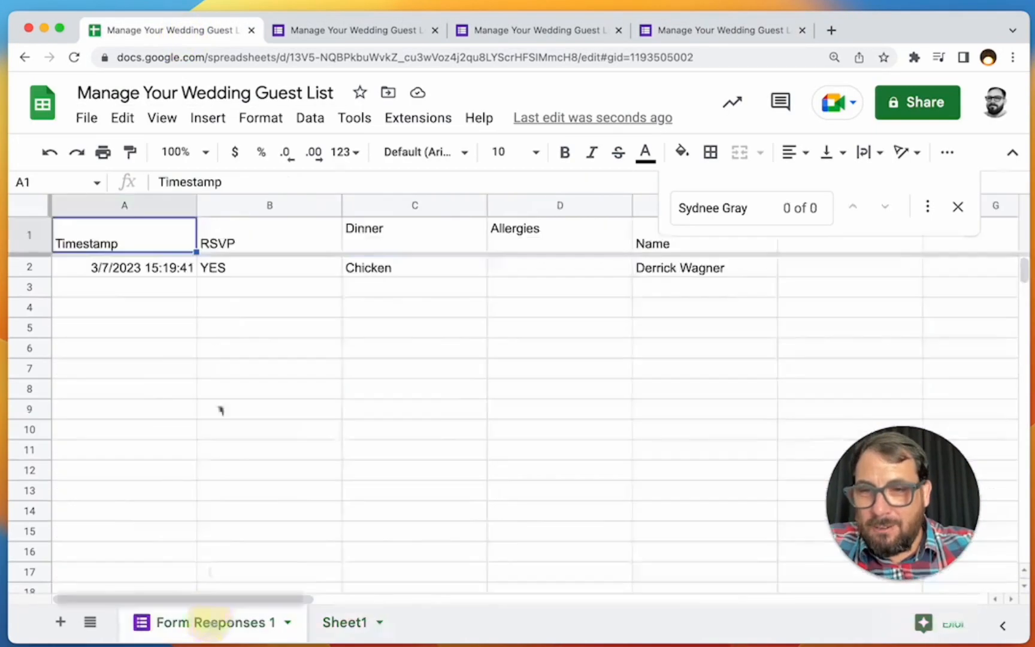
click(359, 243)
click(668, 269)
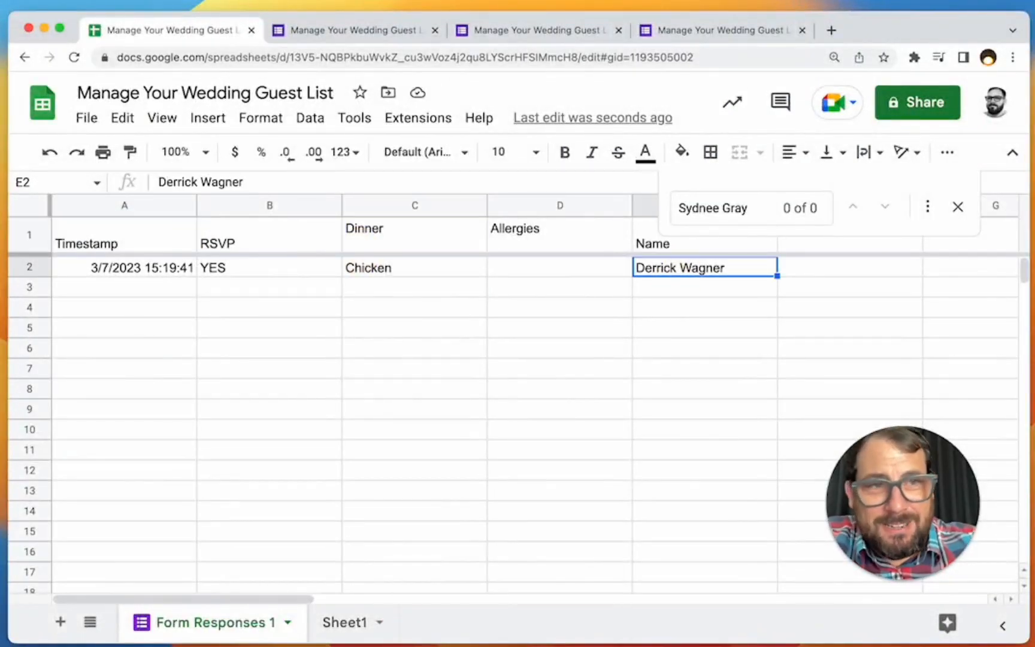
click(958, 207)
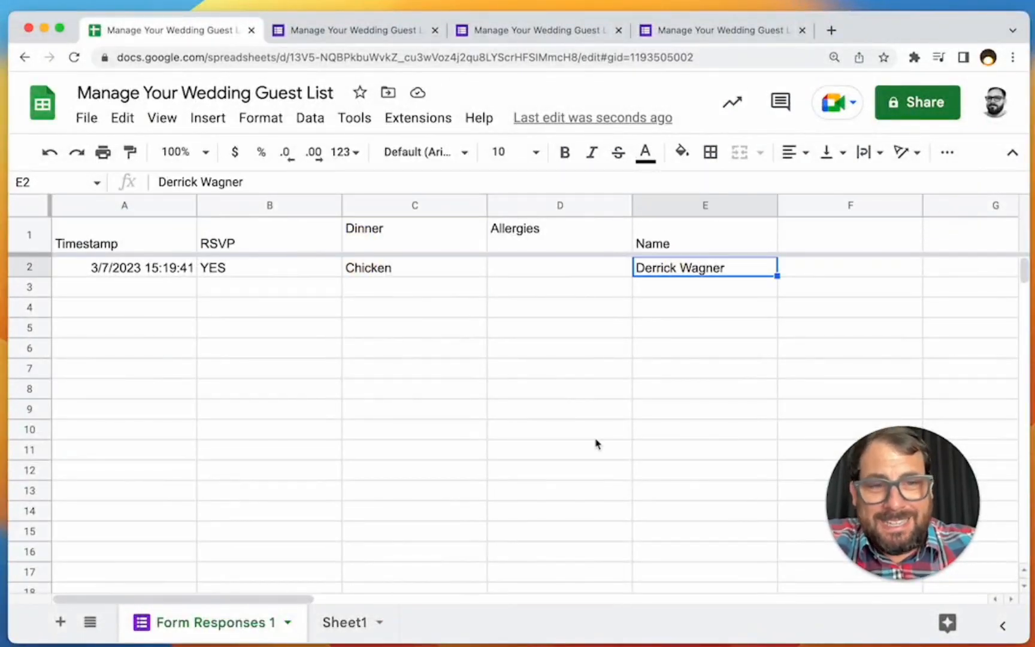
Insert an empty row above the first guest in Sheet1.
click(346, 623)
click(173, 229)
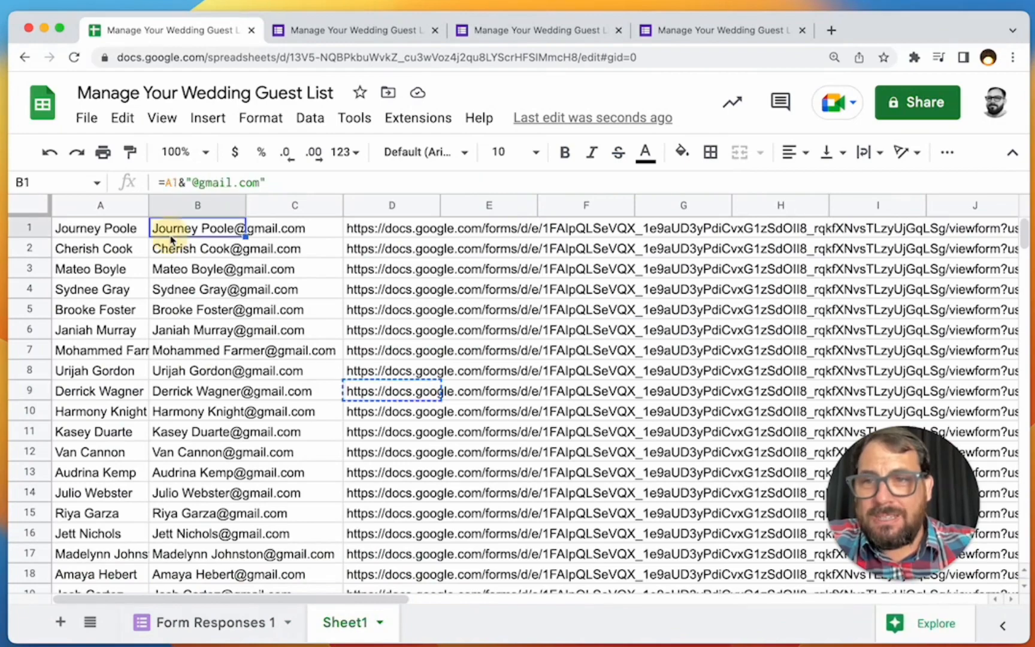
click(273, 229)
right_click(33, 206)
click(490, 333)
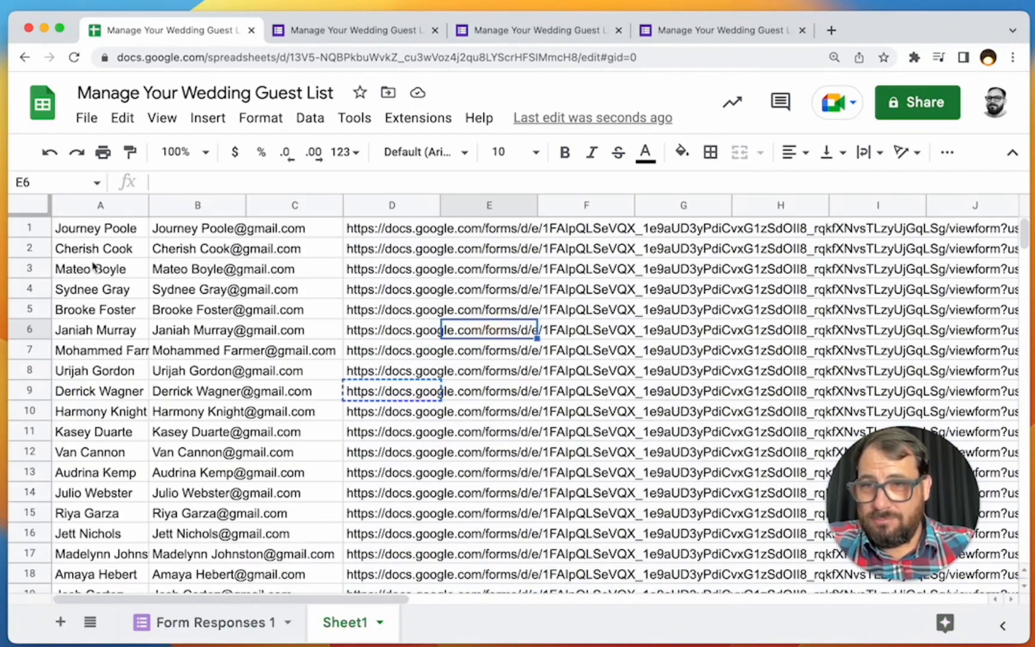
click(29, 228)
right_click(29, 227)
click(122, 343)
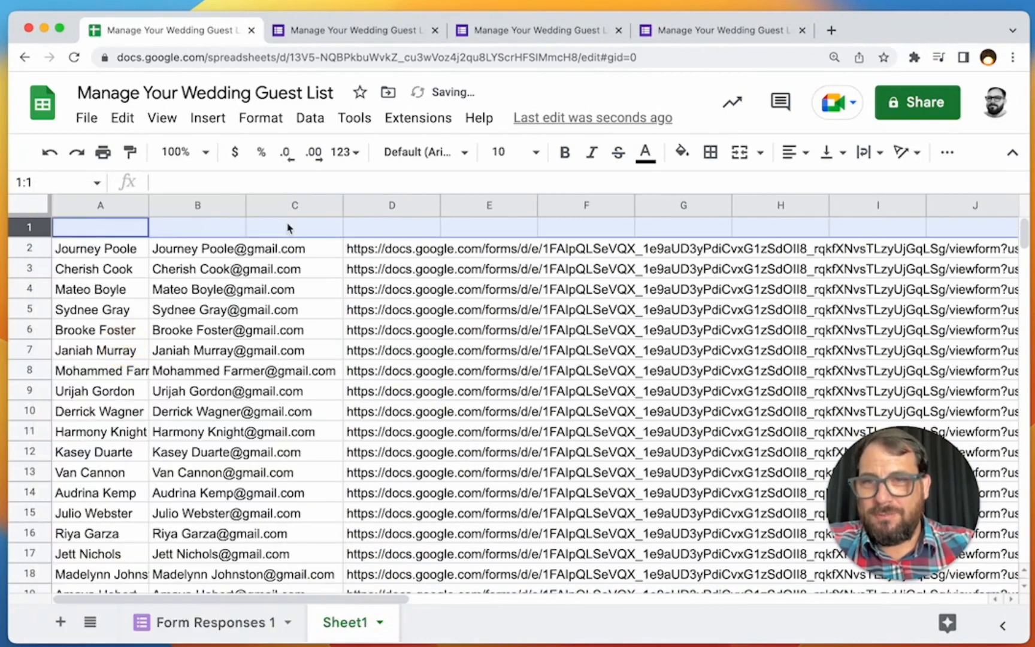
Enter the headers Name, Email and RSVP in A1 to C1.
click(108, 234)
text(Name)
key(Tab)
text(E)
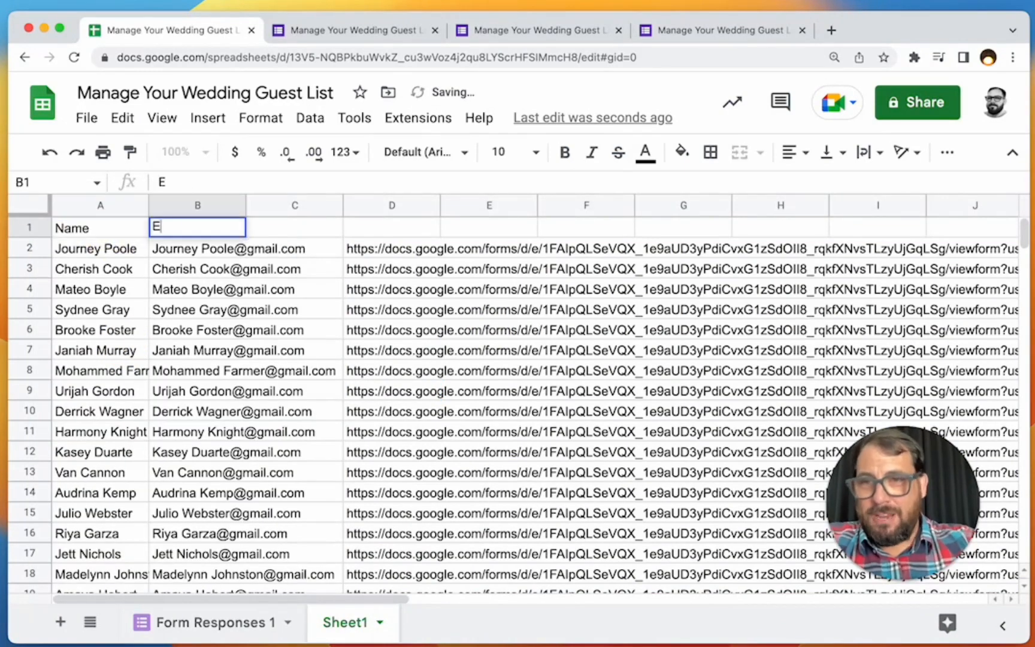
text(mail)
key(Tab)
text(RSVP)
key(Return)
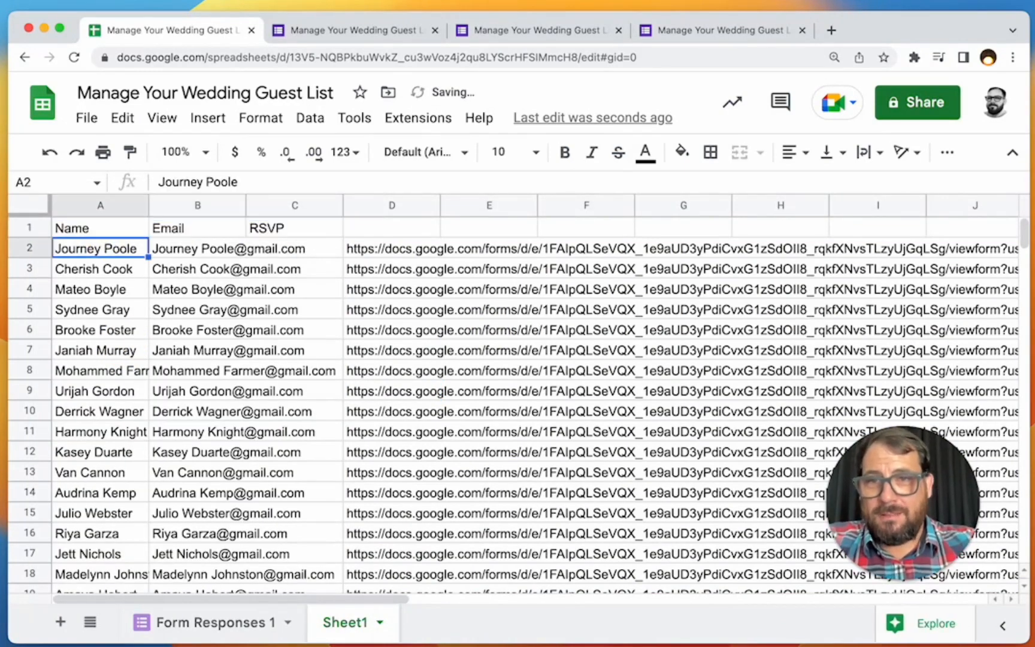
Enter =filter('Form Responses 1'!E:E,'Form Responses 1'!E:E=A2) in C2 of Sheet1.
click(392, 249)
click(295, 249)
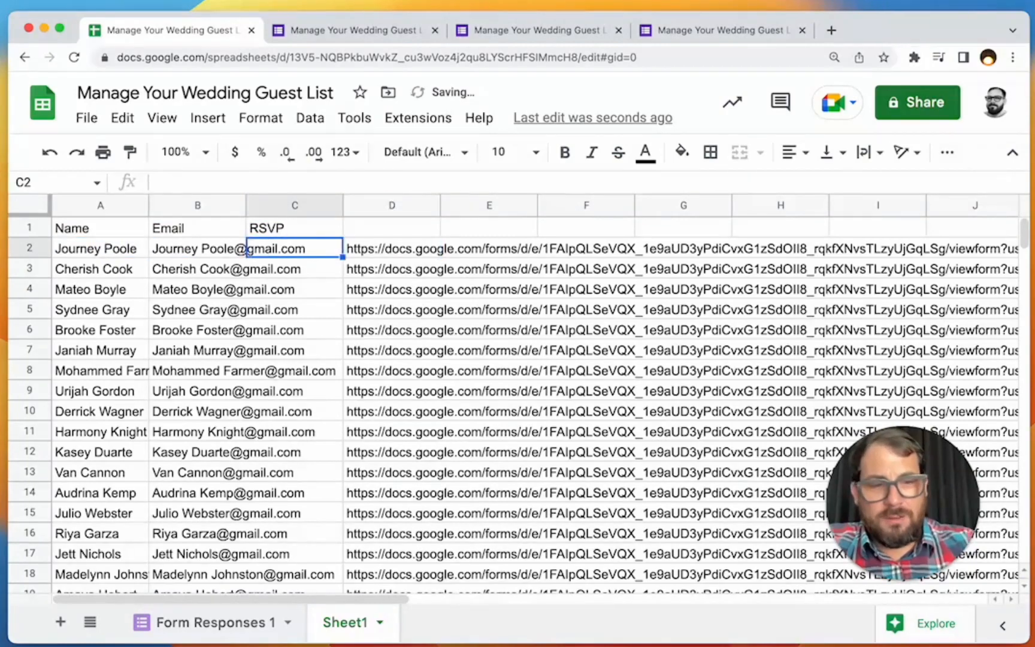
text(=filter()
click(204, 623)
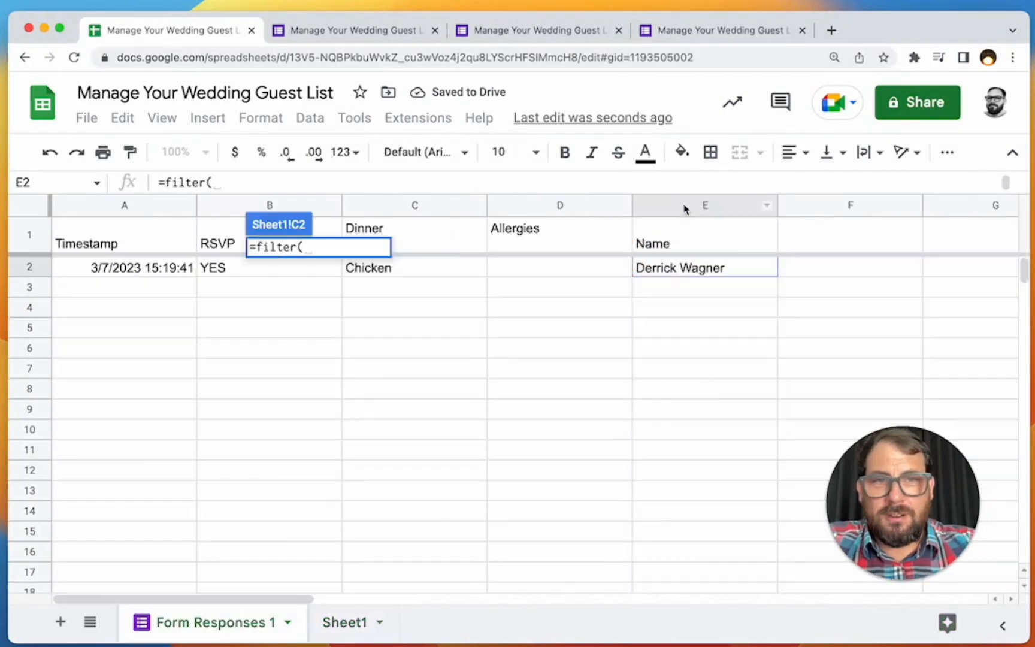
click(687, 208)
text(,)
click(345, 622)
click(117, 258)
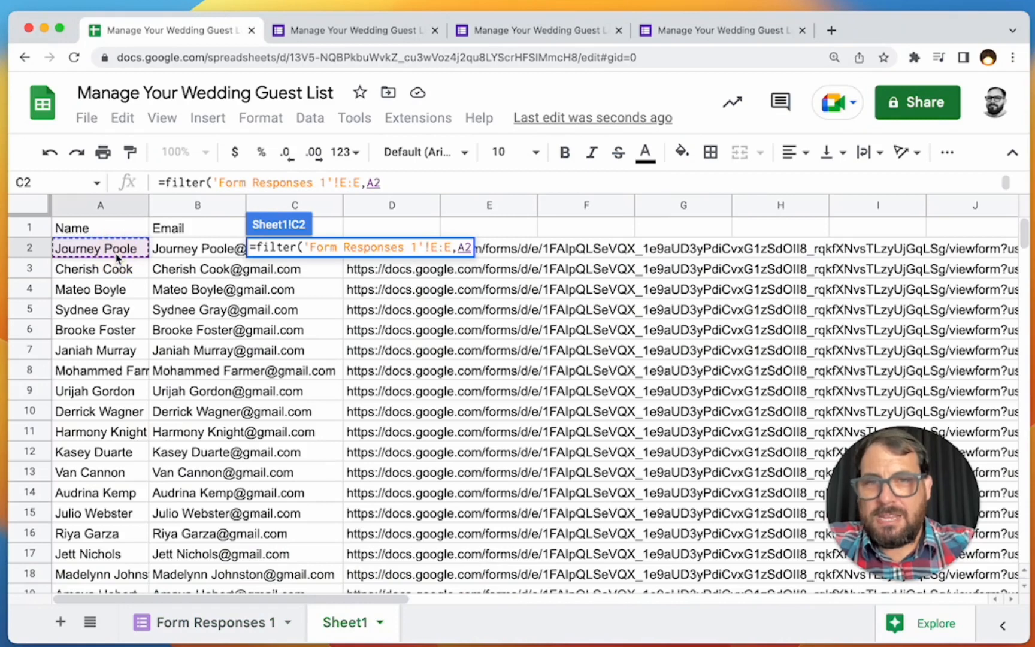
key(BackSpace)
click(228, 612)
click(665, 208)
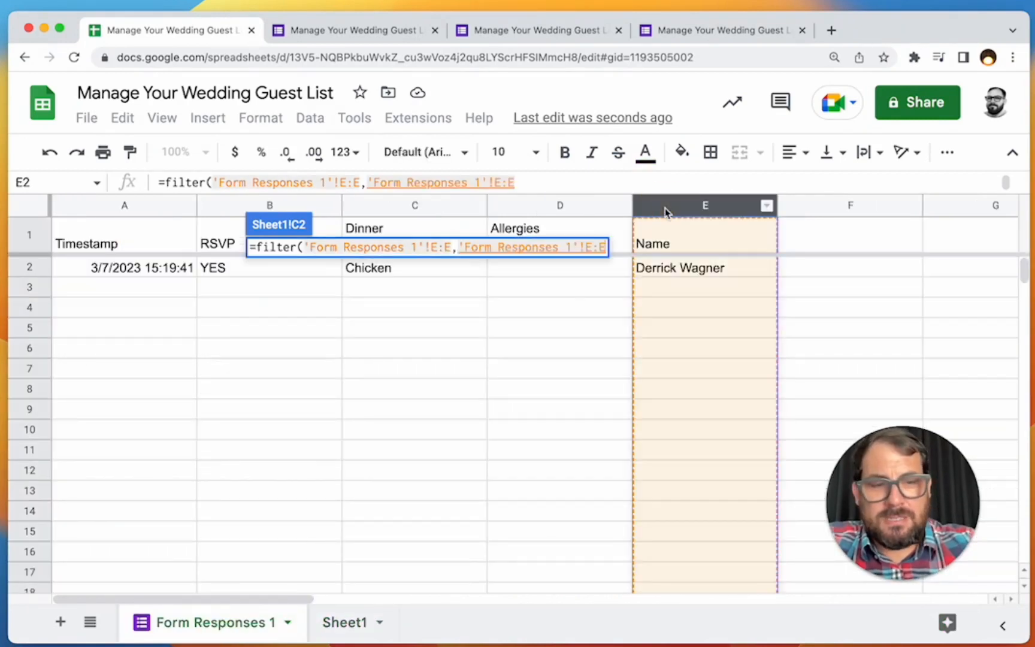
text(=)
click(317, 617)
click(114, 249)
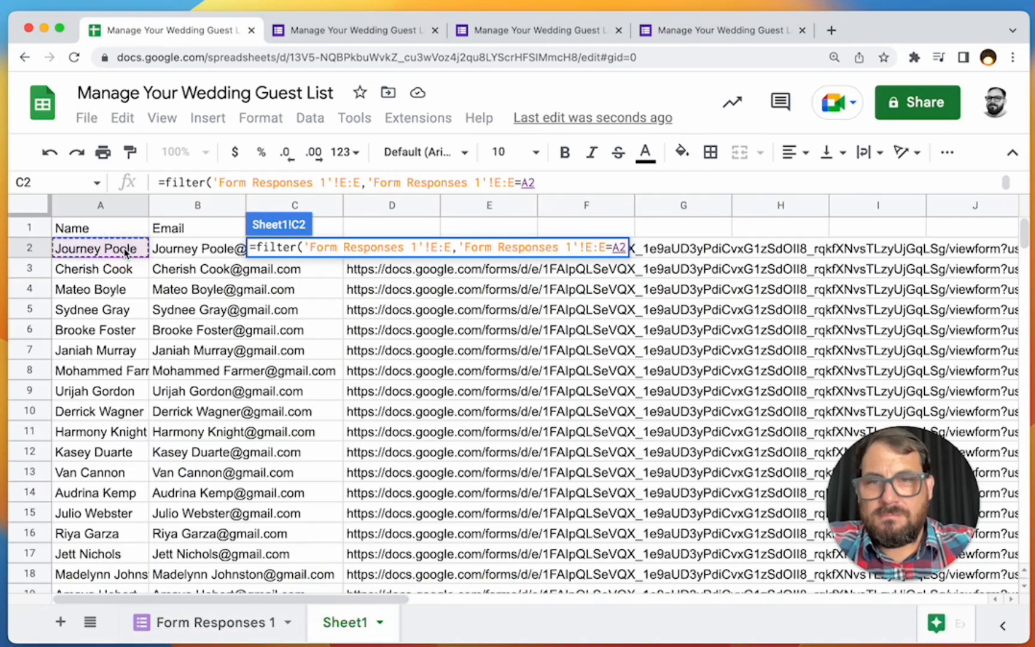
key(Return)
Wrap the C2 FILTER formula in IFERROR with an empty fallback value.
double_click(296, 249)
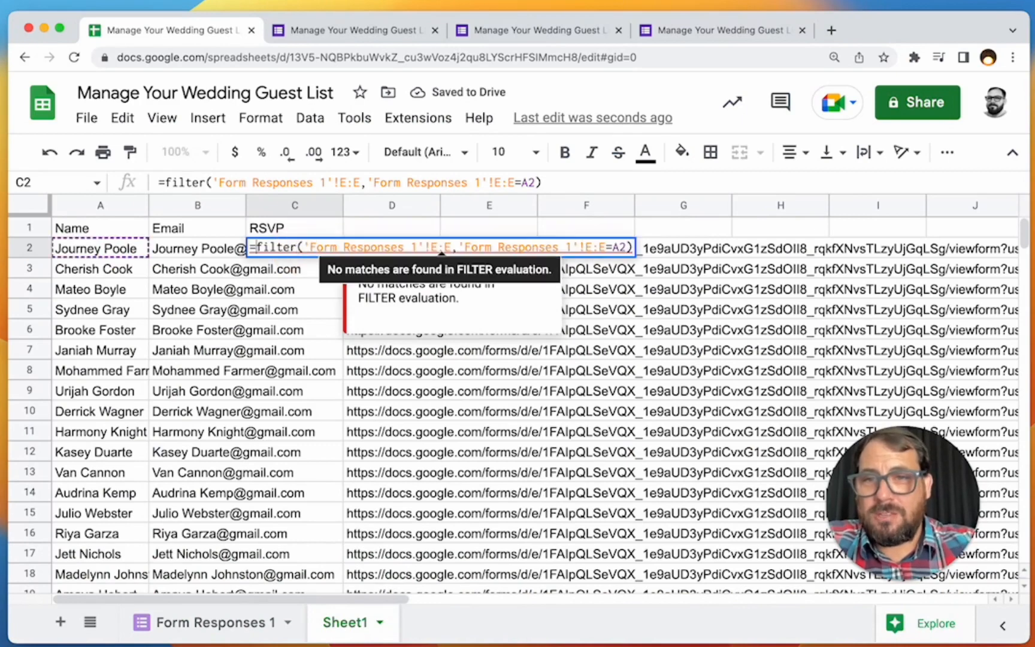
text(iferror()
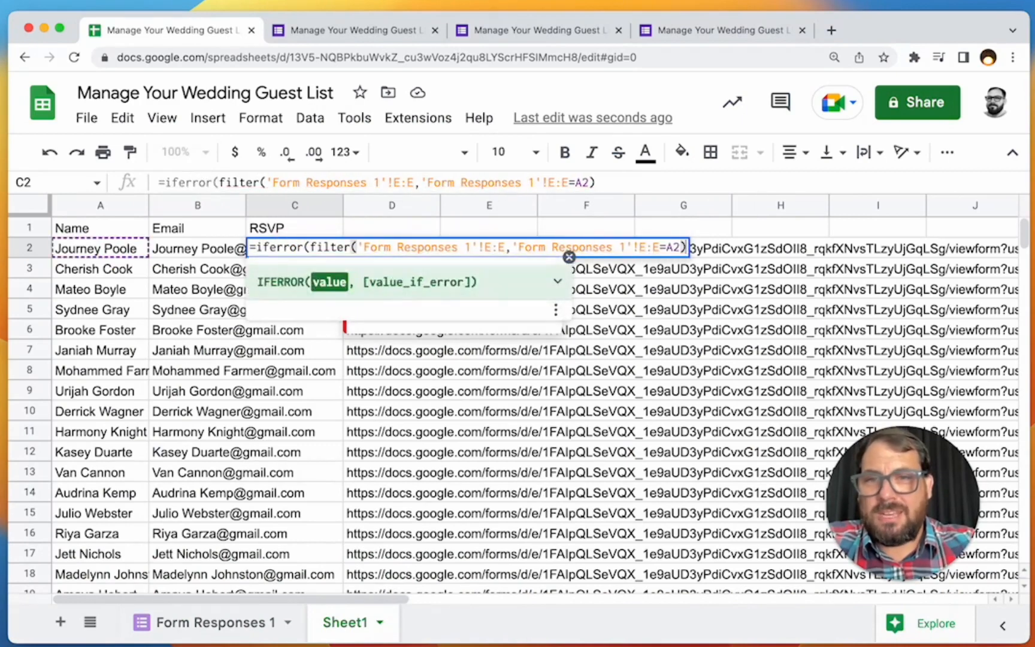
key(End)
text(,))
key(Return)
Copy the C2 formula down the rest of column C.
key(Up)
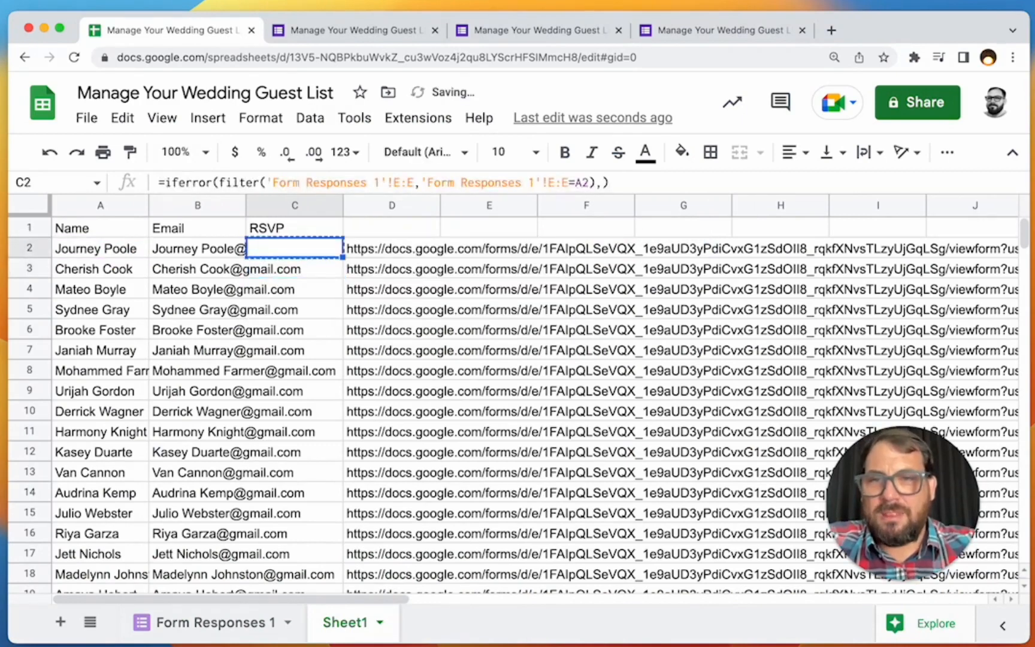
key(super+c)
key(super+shift+Down)
key(super+v)
key(super+Up)
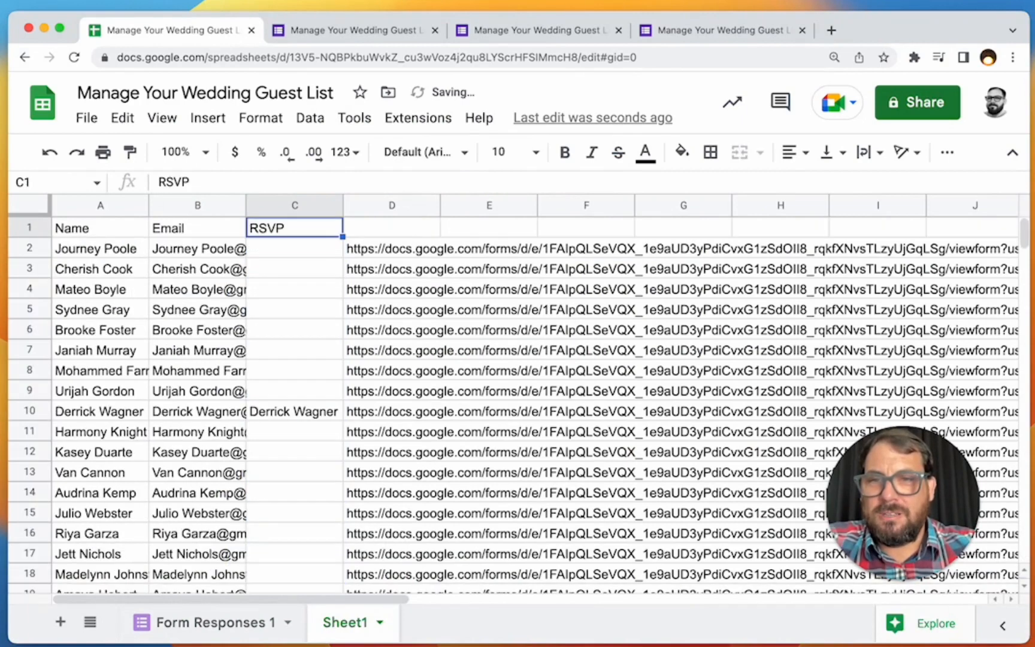
Widen the RSVP column C and insert an empty column directly after it.
click(277, 412)
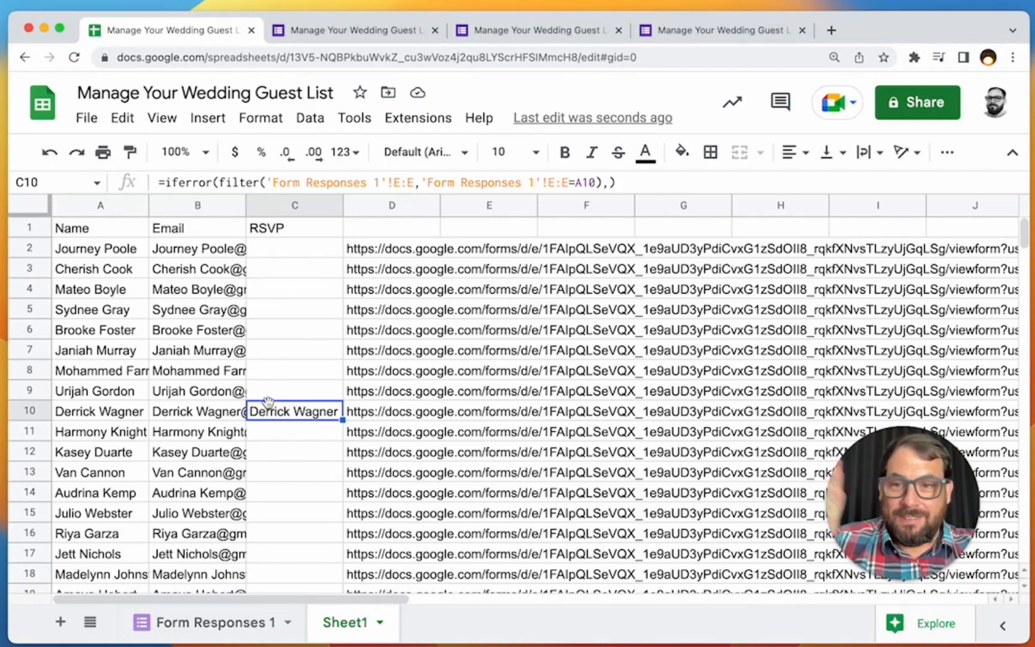
drag(342, 205, 468, 206)
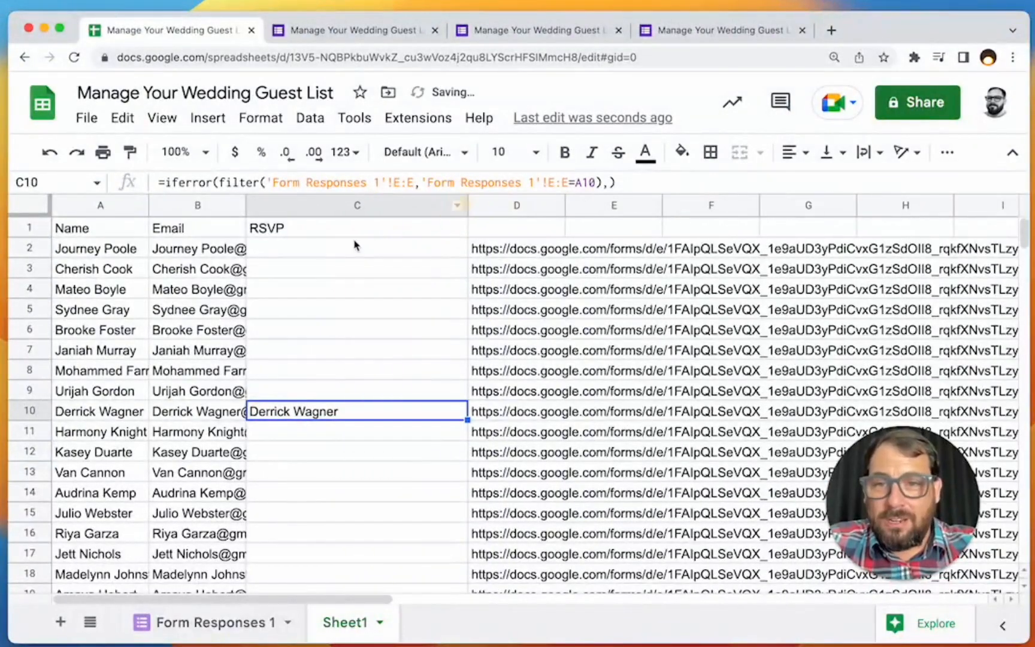
right_click(352, 210)
key(super+t)
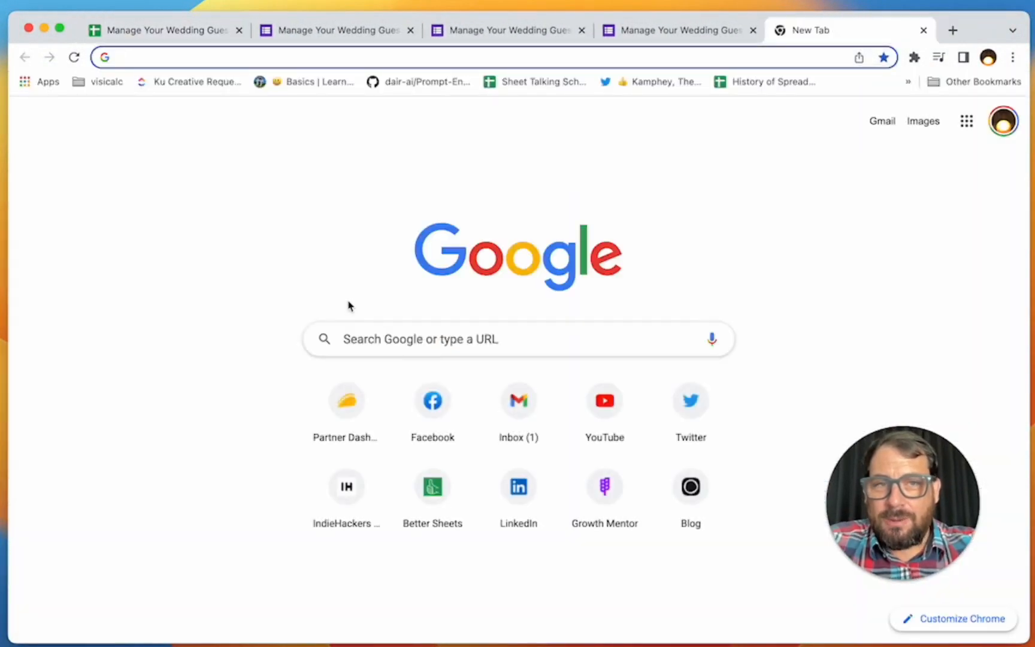
key(super+w)
Change the FILTER return range in C10 to columns B:D of Form Responses 1.
click(312, 392)
click(314, 411)
double_click(314, 411)
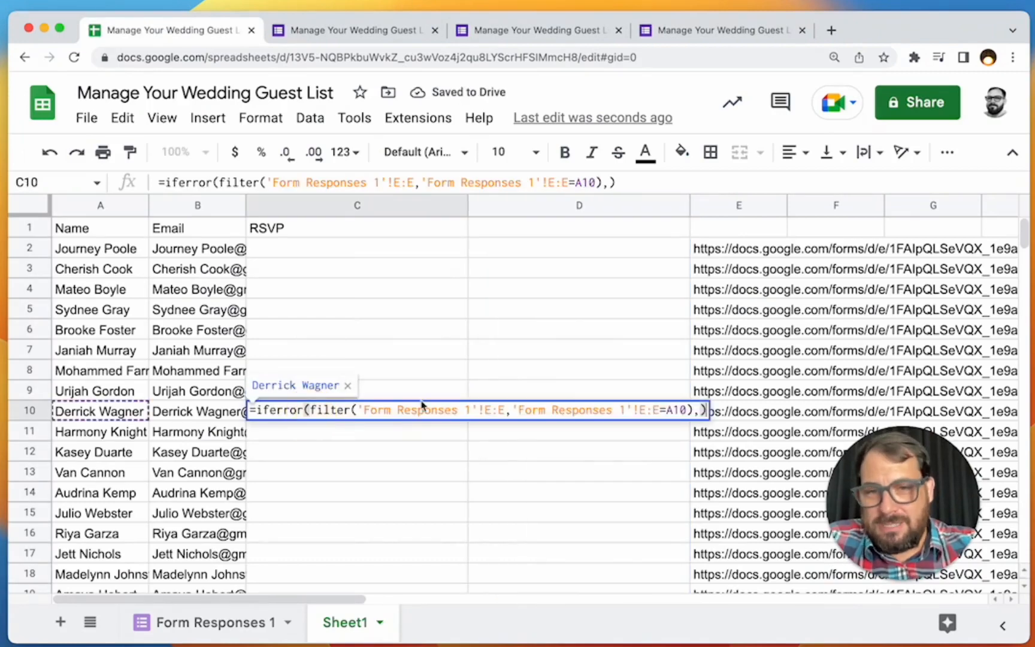
click(506, 408)
key(BackSpace)
key(BackSpace)
key(BackSpace)
text(B:)
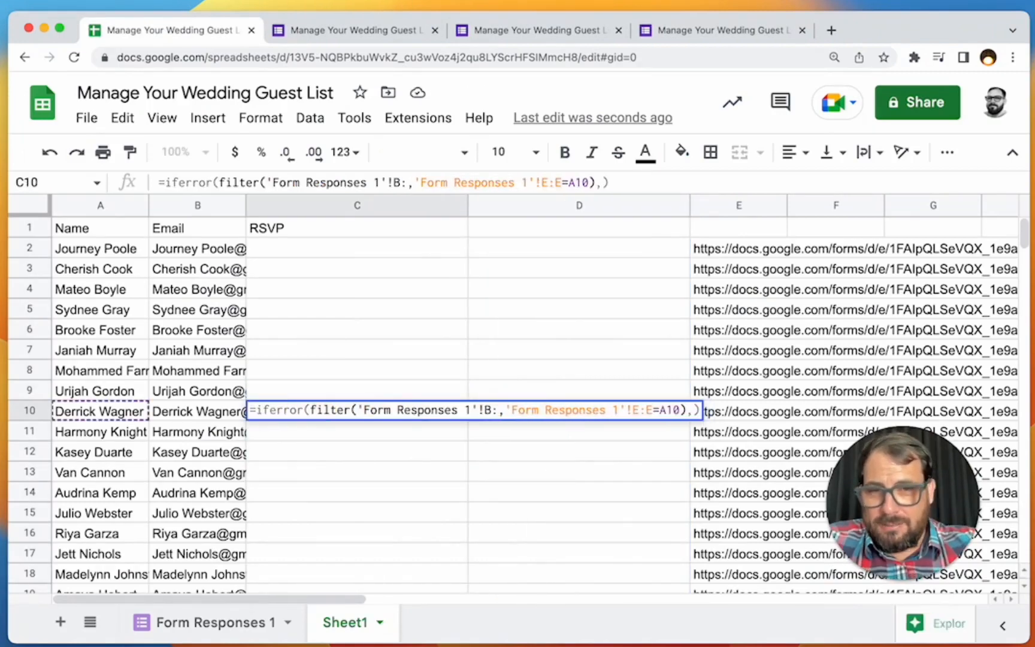
text(B)
key(Return)
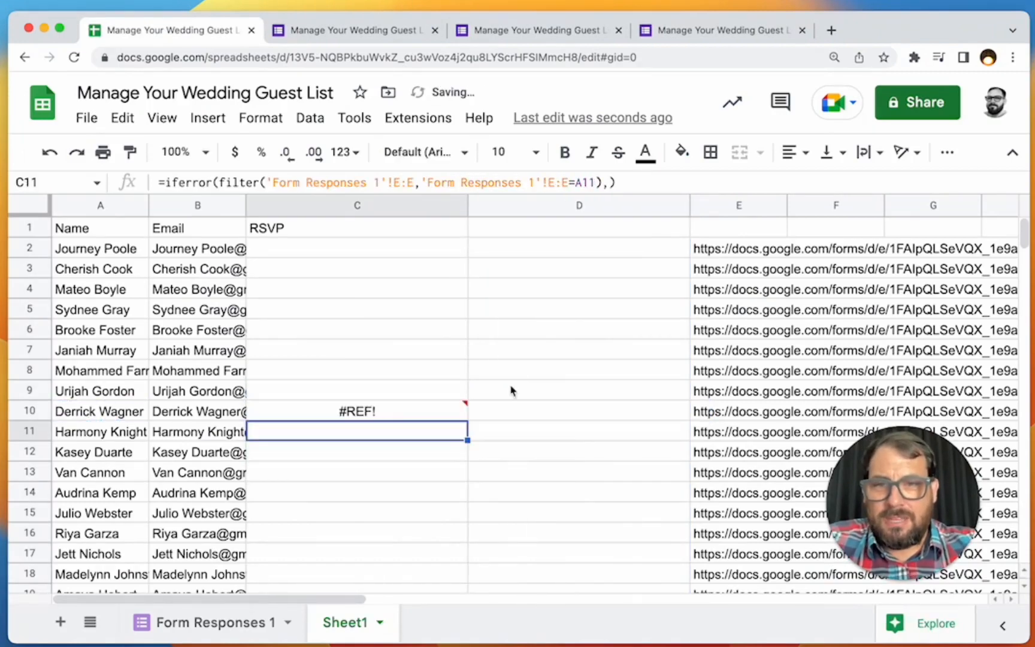
Insert an empty column directly after column D in the guest list sheet.
right_click(517, 210)
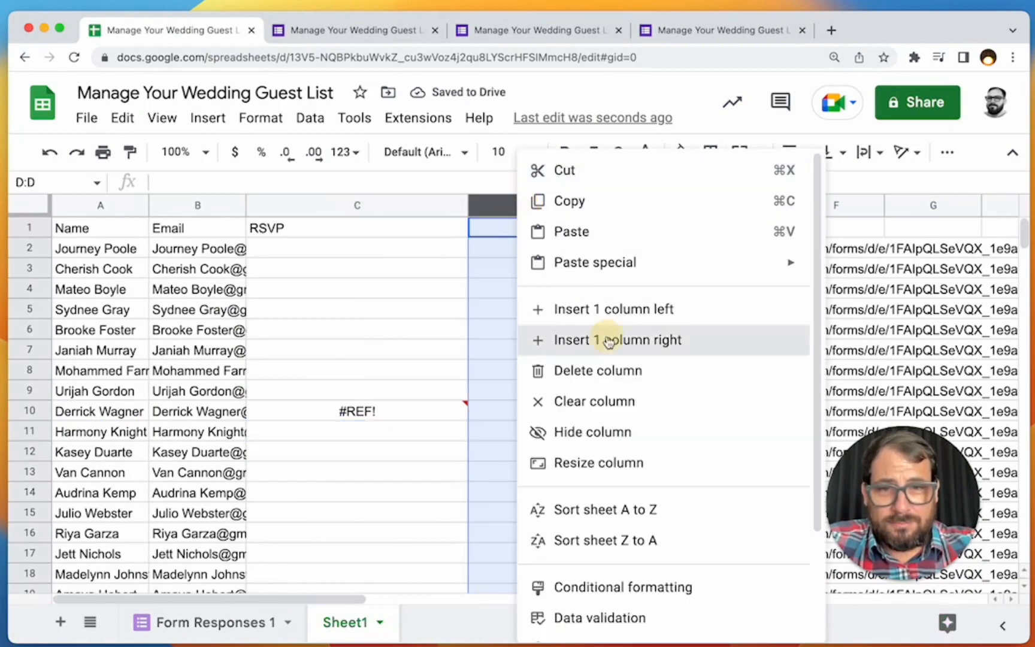
click(605, 339)
click(364, 410)
Enter the headers Dinner in D1 and Allergies in E1, beside the RSVP header.
click(347, 226)
click(347, 226)
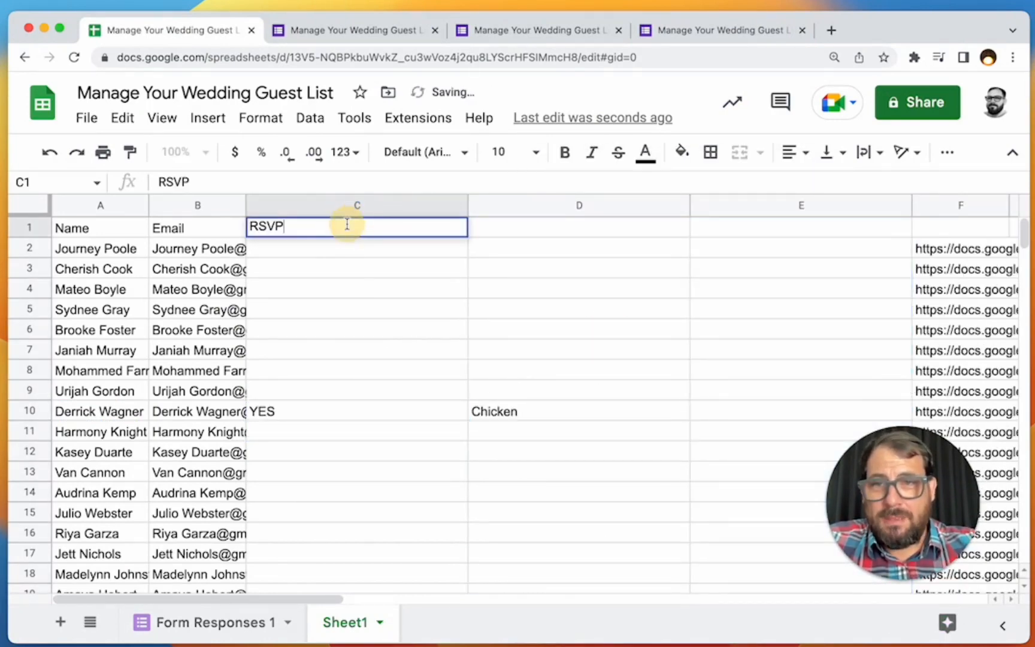
click(421, 399)
click(516, 230)
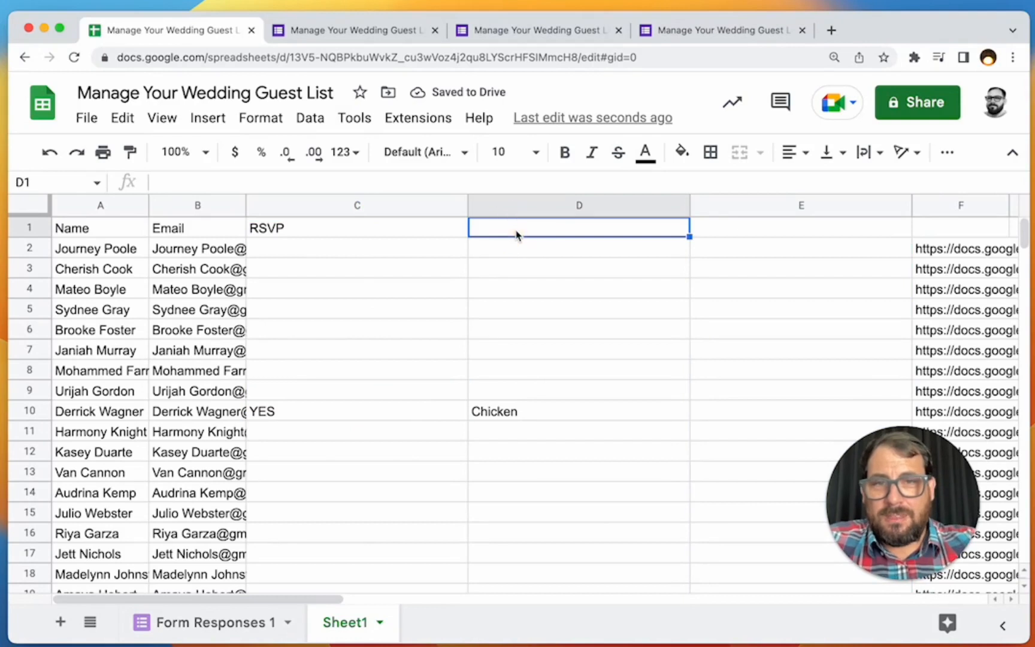
text(Dinner)
click(357, 228)
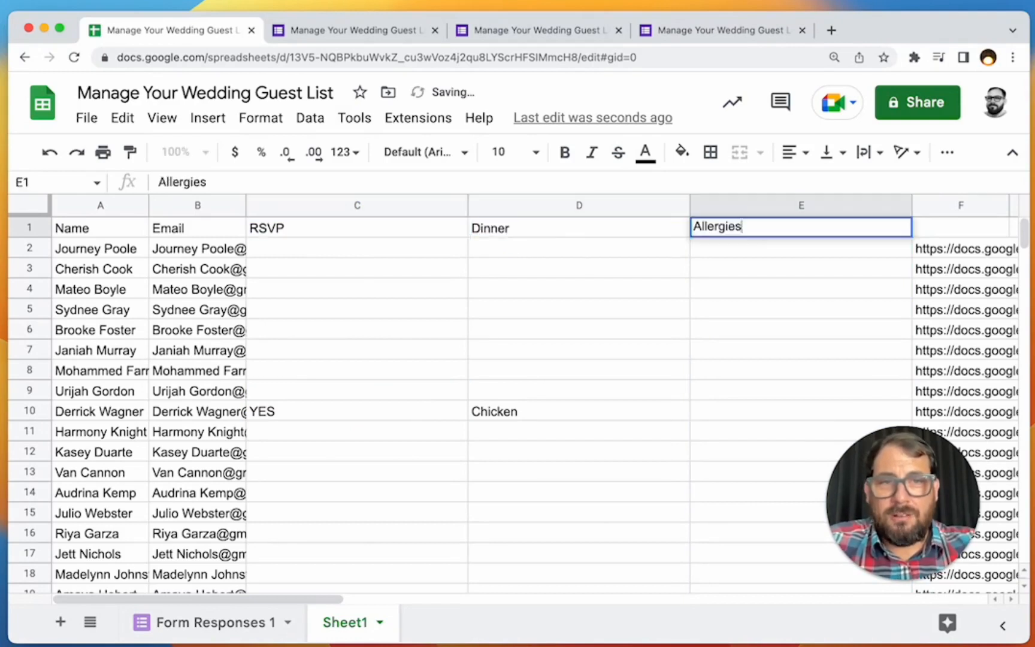
click(357, 247)
Copy the C10 FILTER formula returning columns B:D to the other guest rows in column C.
click(340, 412)
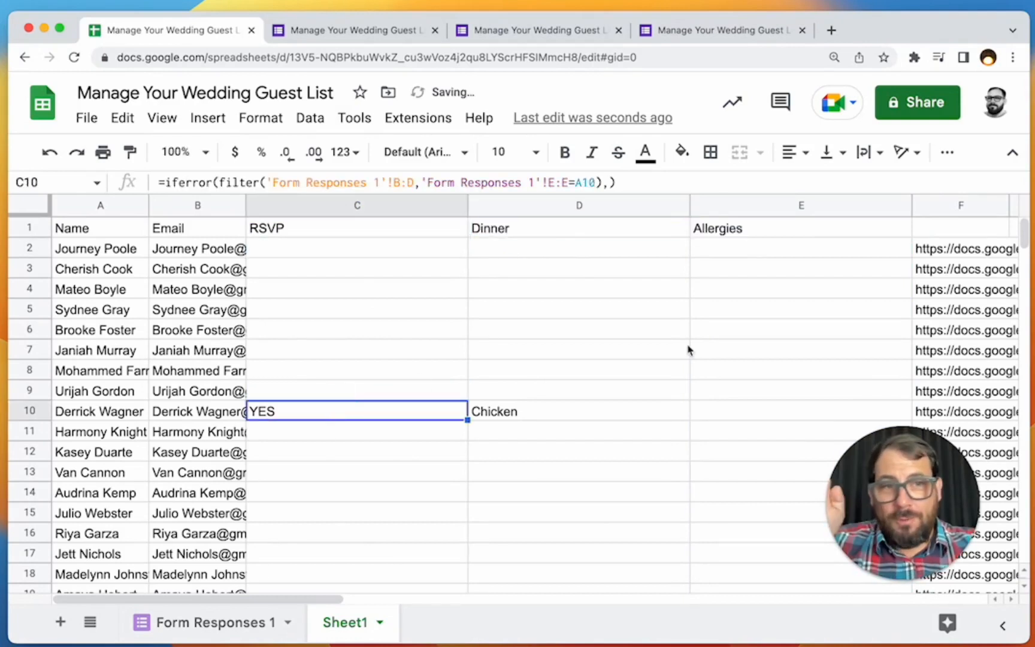
scroll(713, 342, right, 2)
click(857, 269)
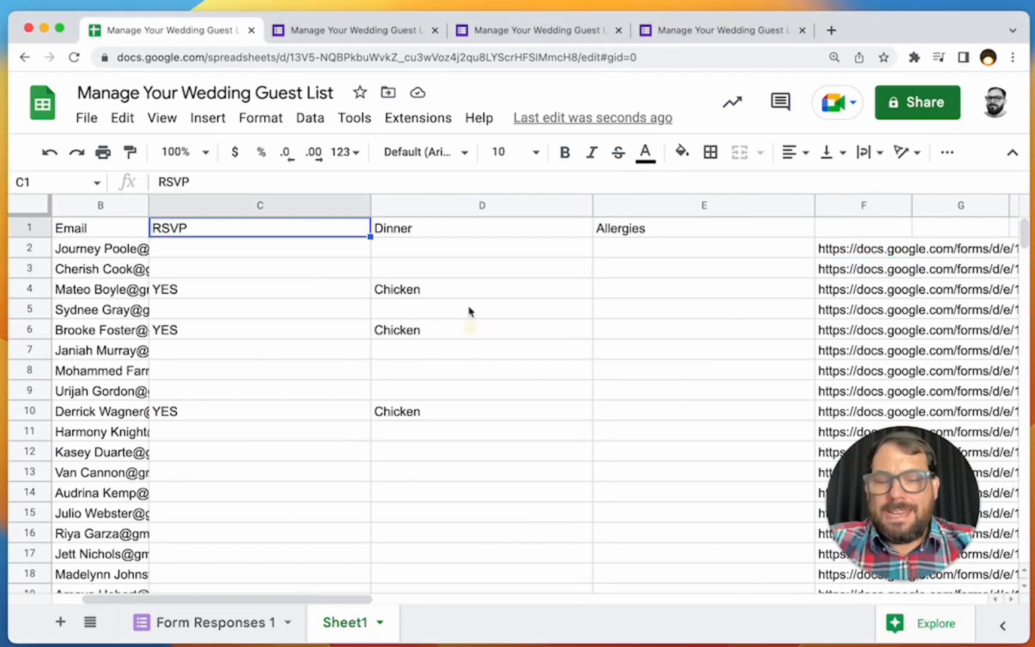
drag(441, 297, 446, 329)
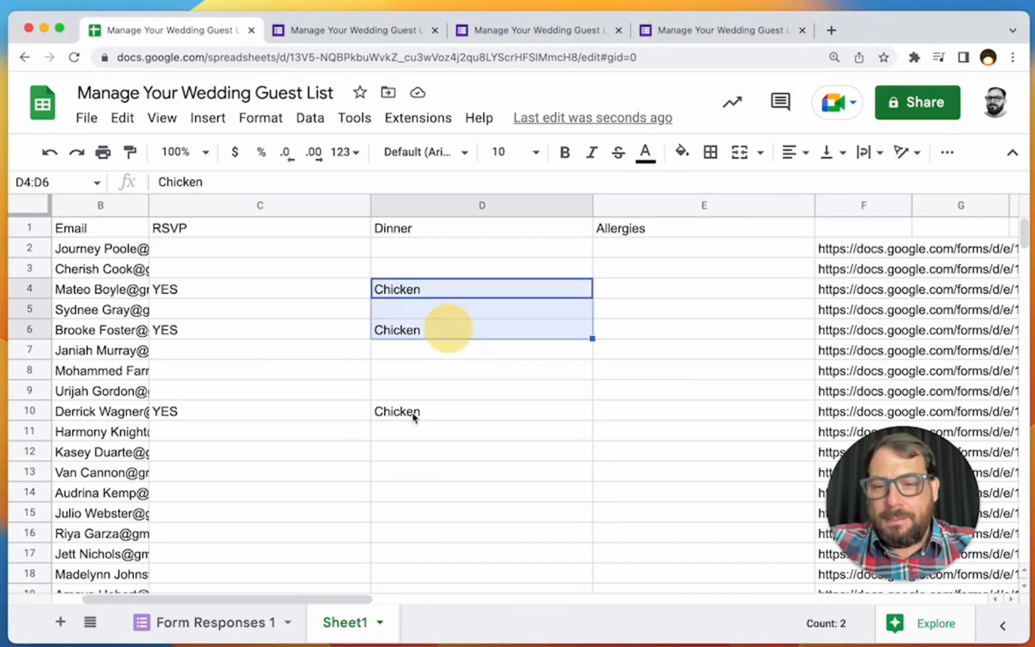
Add a new sheet to the spreadsheet and name it CATERING.
click(59, 623)
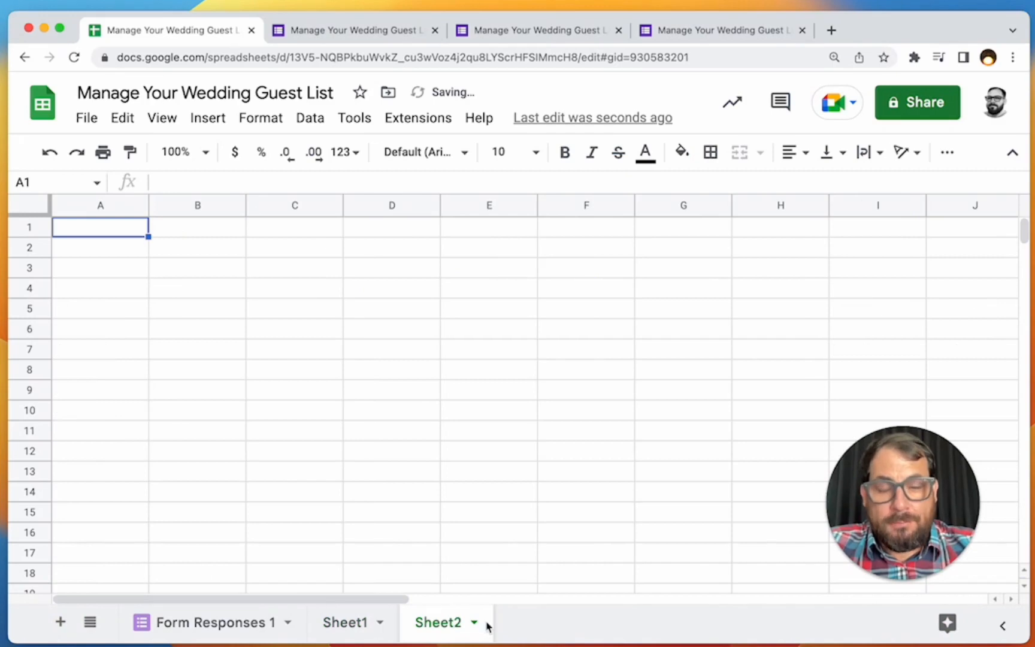
double_click(441, 623)
text(CATERING)
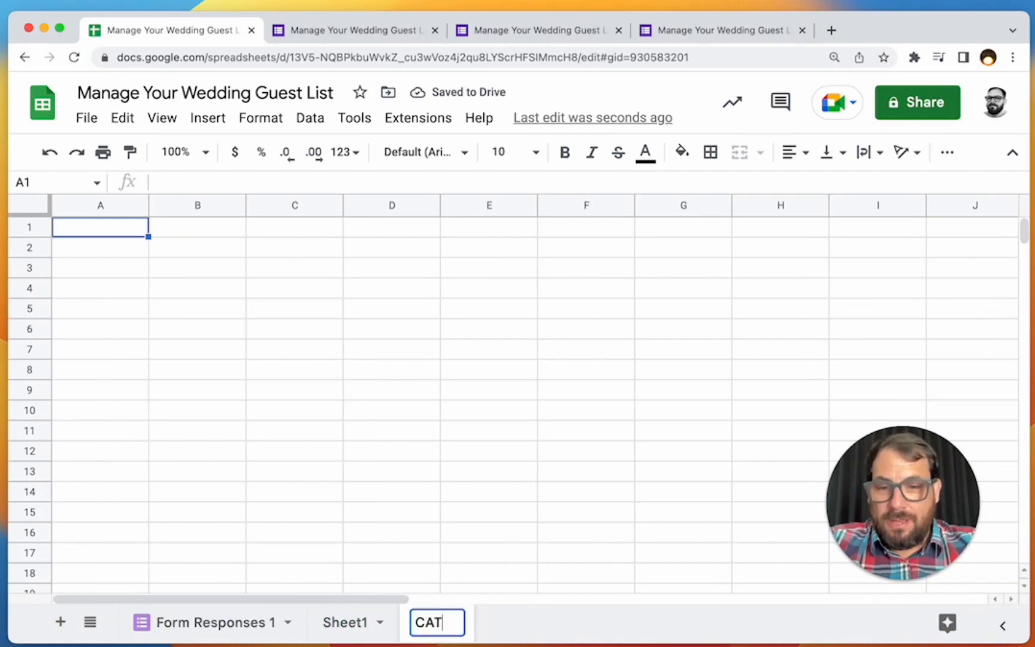
key(Return)
Enter the meal headers Chicken, Beef and Veggie in A1:C1 of the CATERING sheet.
text(Ch)
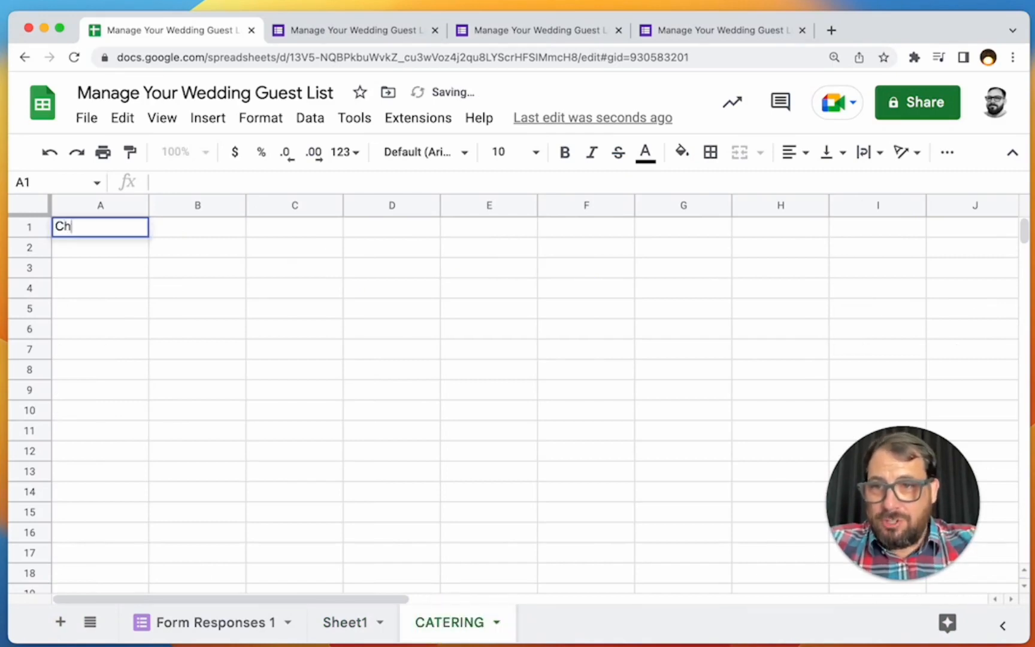
text(icken)
key(Tab)
text(Beef)
key(Tab)
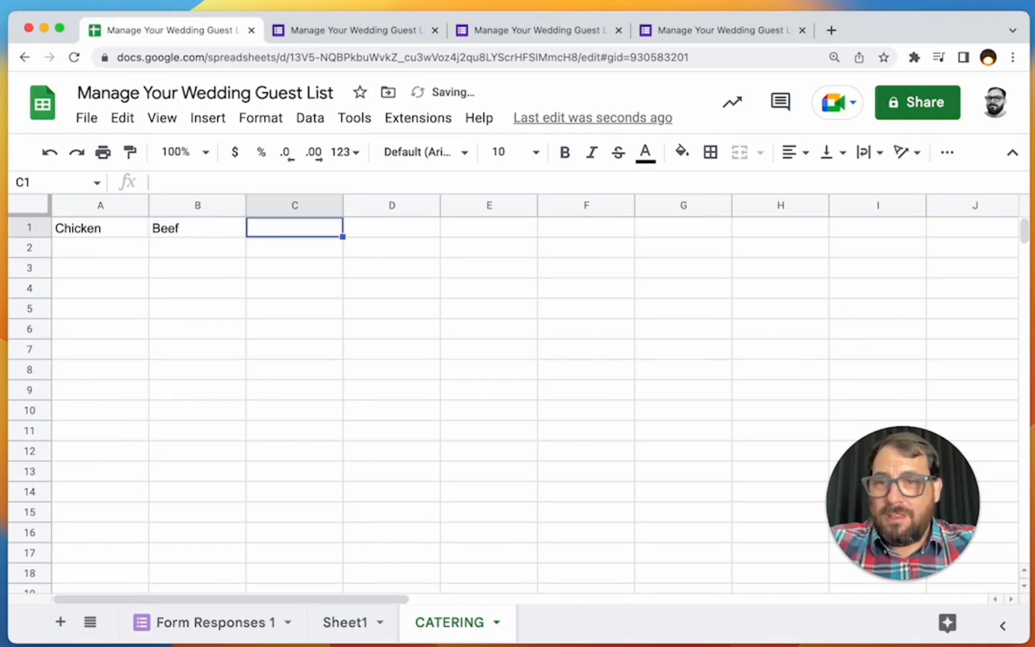
text(Beg)
text(Veggie)
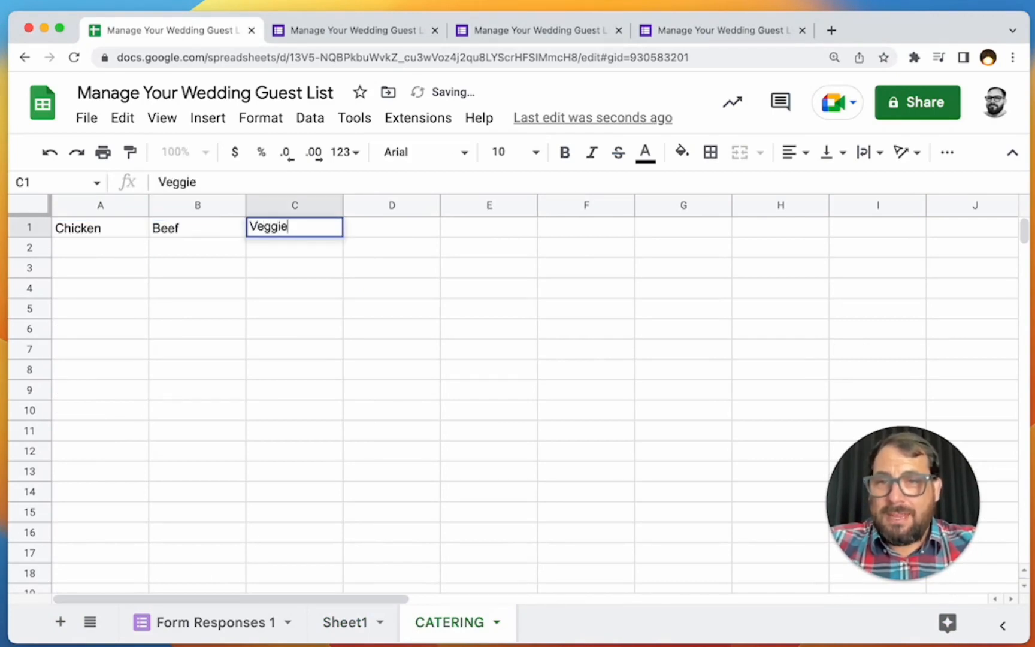
key(Return)
Enter a COUNTIF formula in A2 that counts the A1 meal in column D of Sheet1.
text(=)
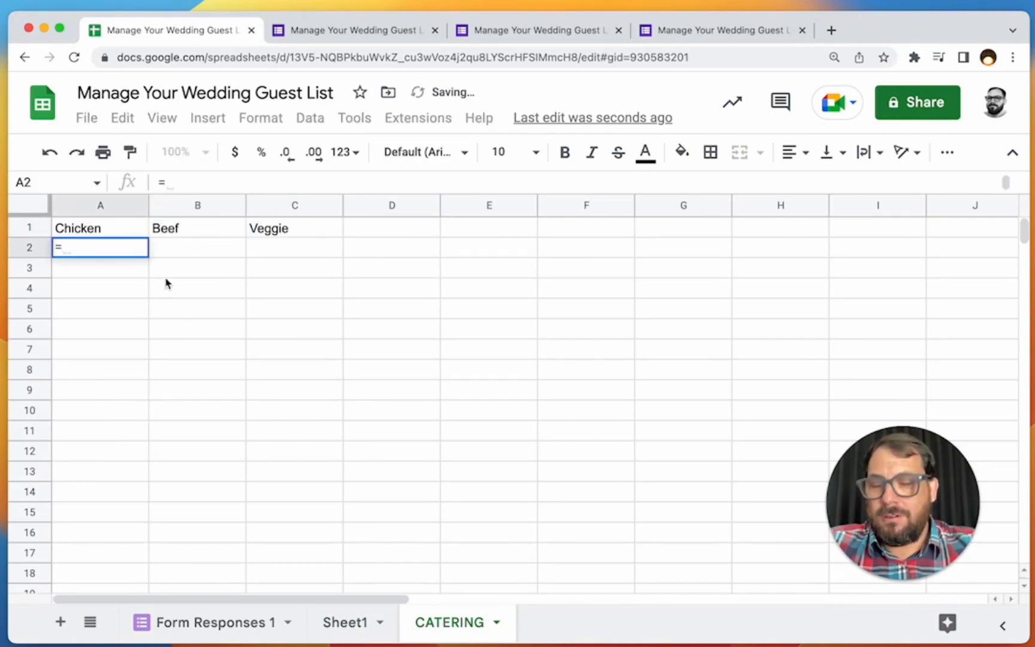
text(countif()
click(345, 623)
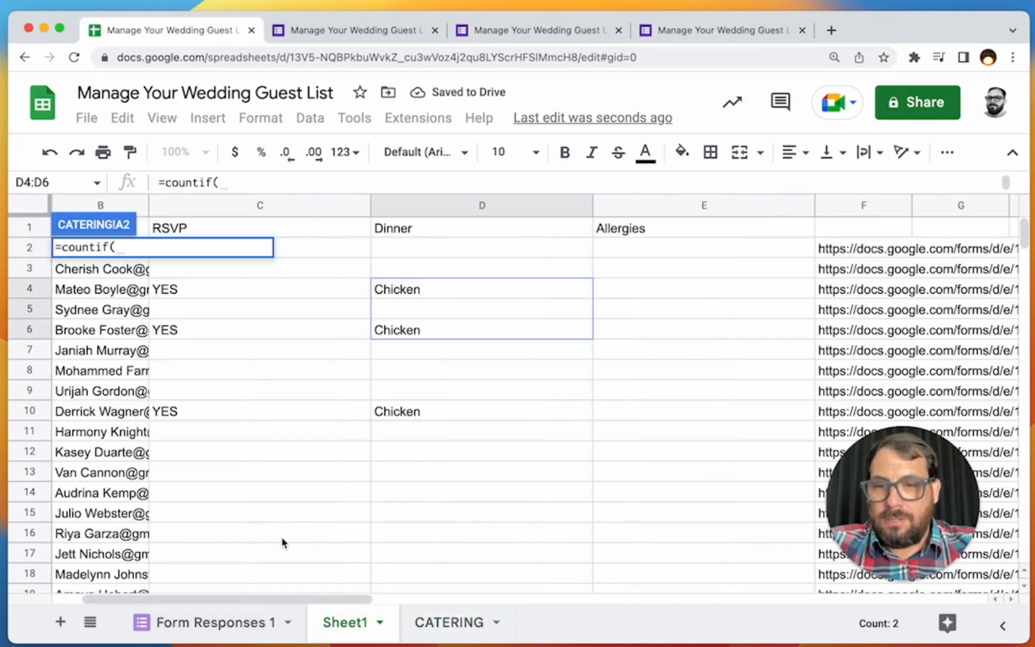
click(436, 205)
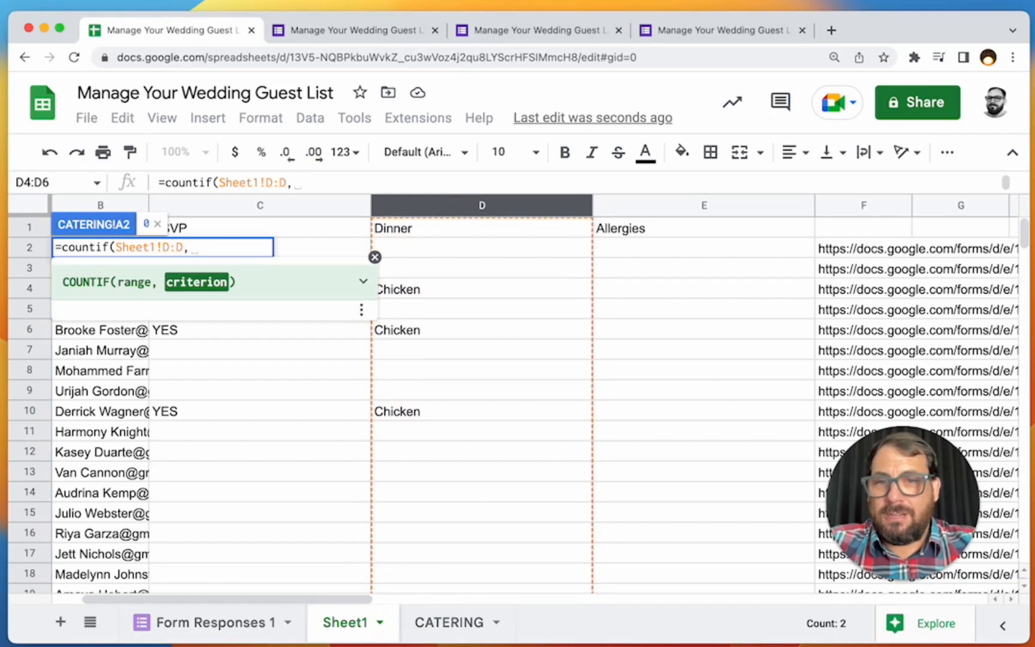
click(449, 623)
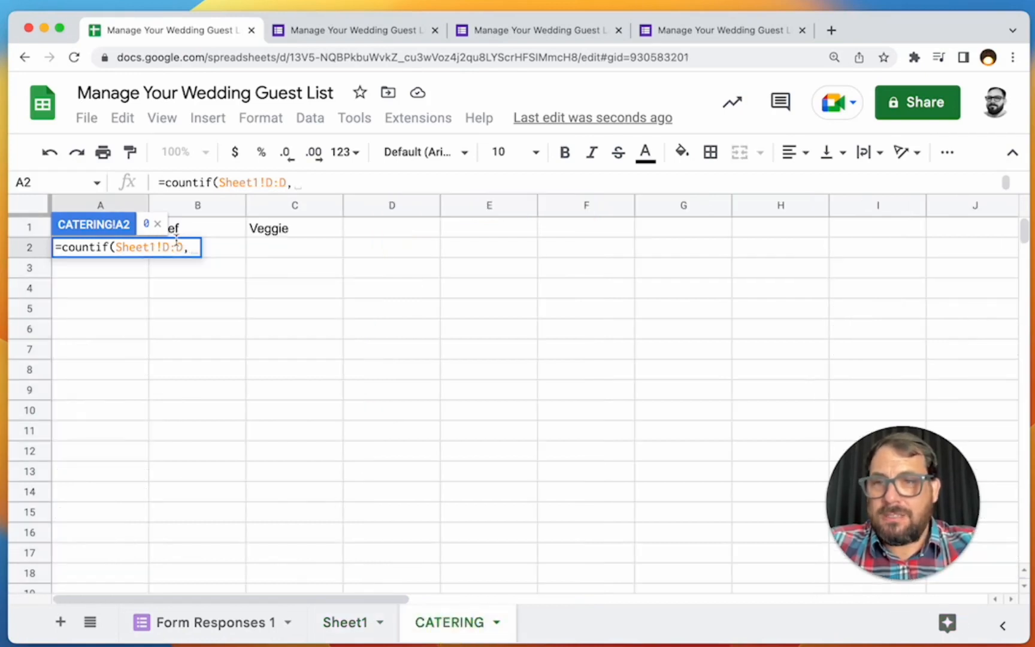
text(A1))
key(Return)
Make the column reference in the A2 COUNTIF formula absolute as Sheet1!$D:$D.
click(111, 255)
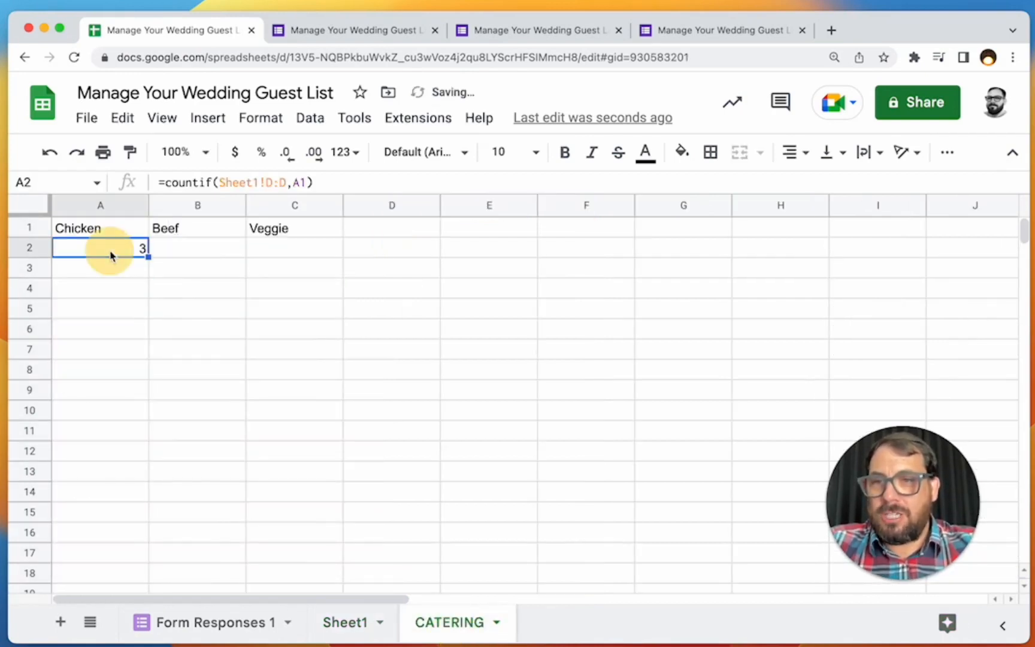
click(118, 233)
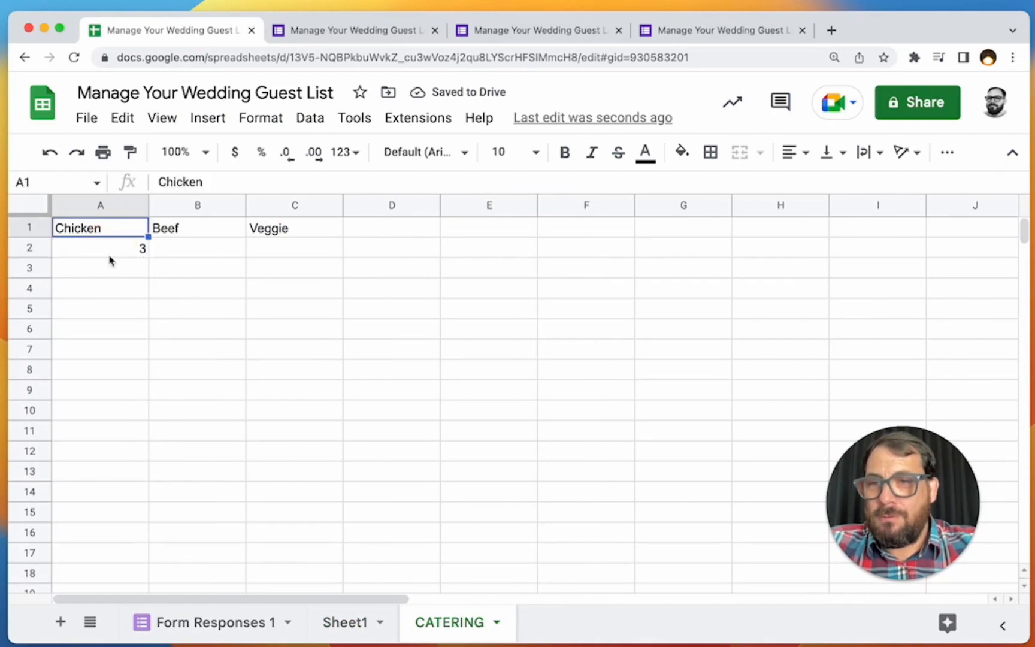
click(109, 254)
click(284, 180)
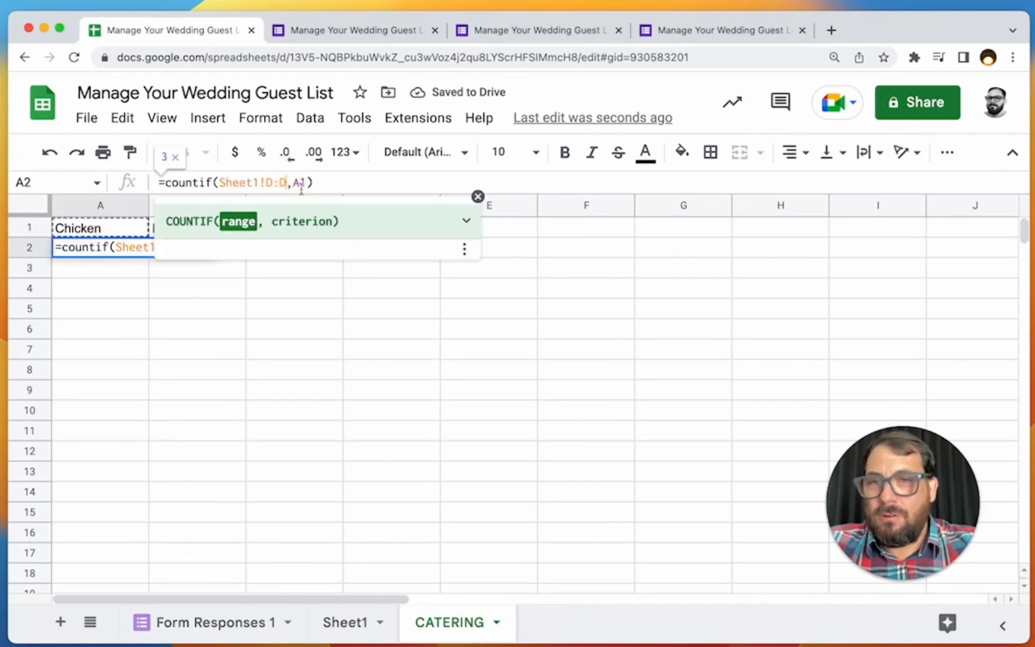
text($D:)
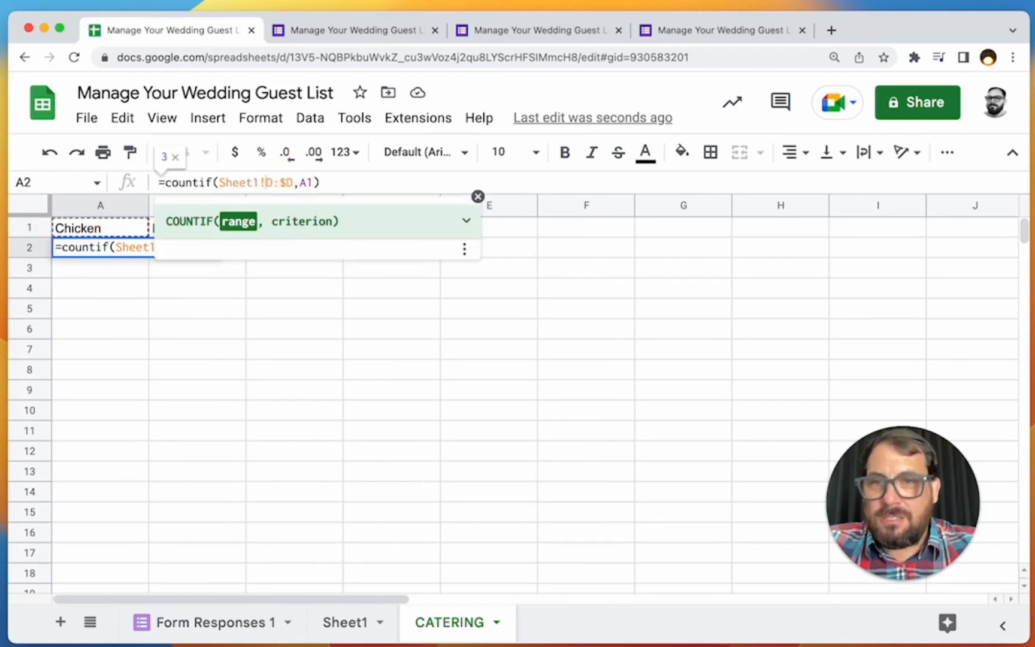
text($)
key(Return)
Copy the A2 COUNTIF formula into B2 and C2 under Beef and Veggie.
key(Up)
key(super+c)
key(Right)
key(super+v)
key(Right)
key(super+v)
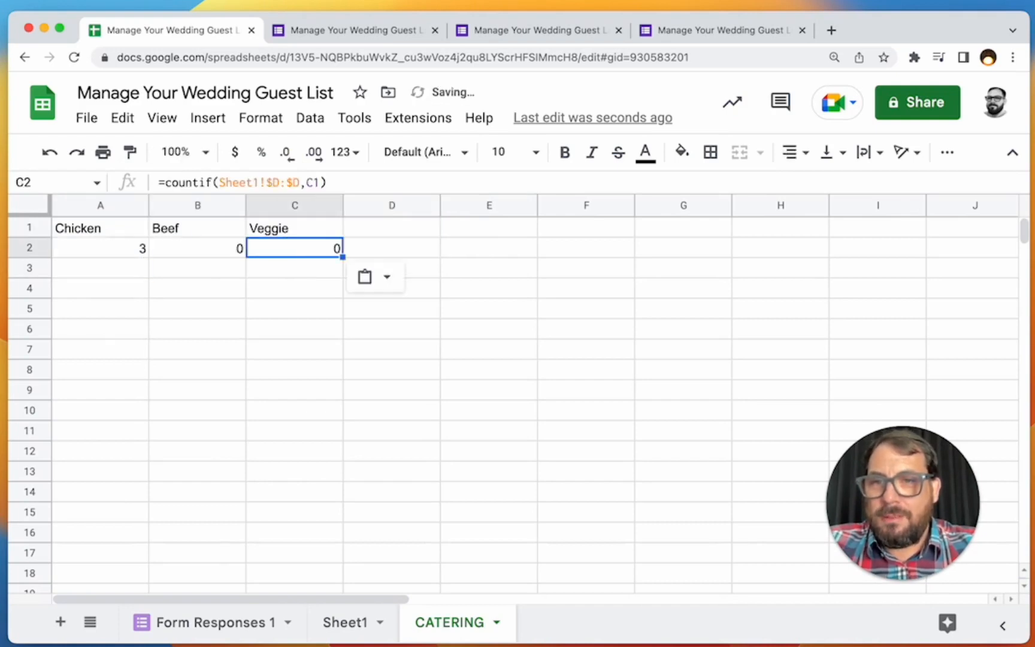
key(Left)
Open the pre-filled RSVP form link from row 8 of Sheet1 in a new browser tab.
click(328, 626)
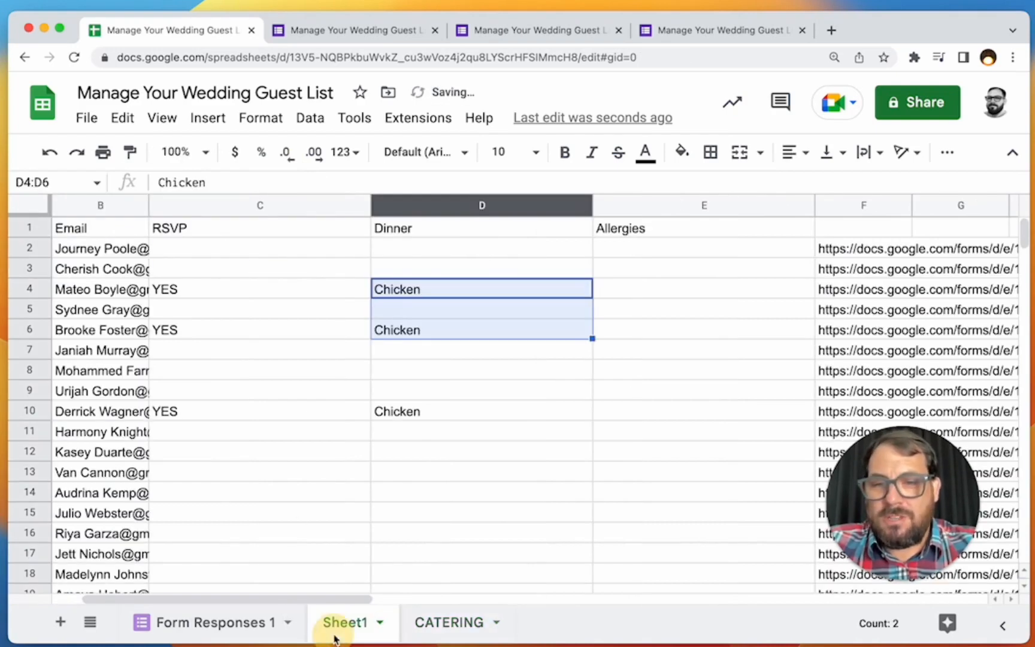
click(854, 370)
key(super+c)
key(super+t)
key(super+v)
key(Return)
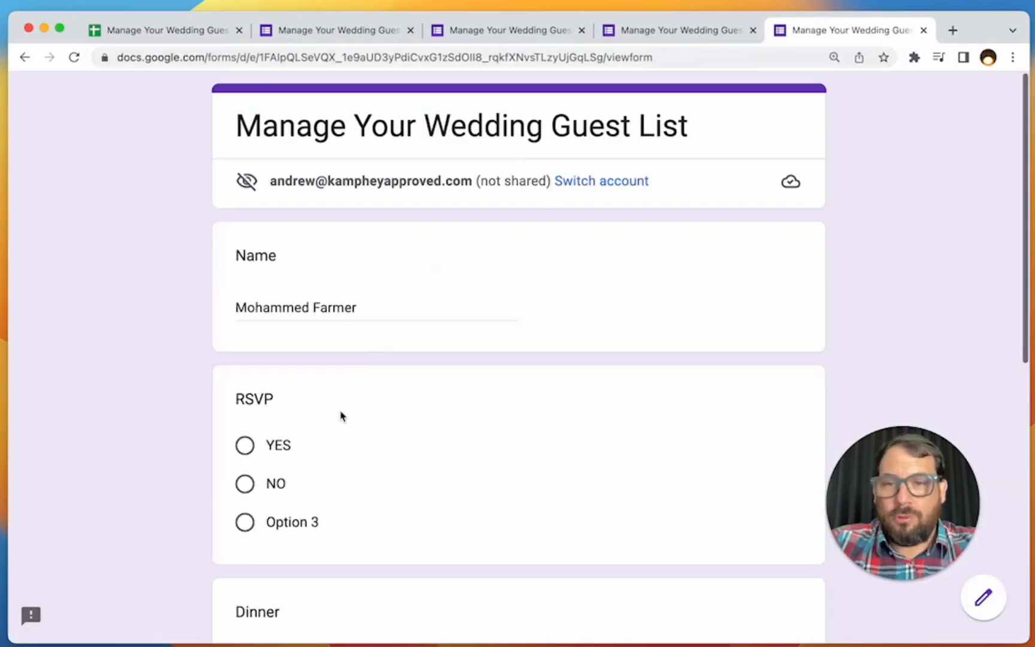
Answer the form with RSVP YES, dinner Veggie and allergies Cats, and submit it.
scroll(246, 431, down, 6)
click(244, 405)
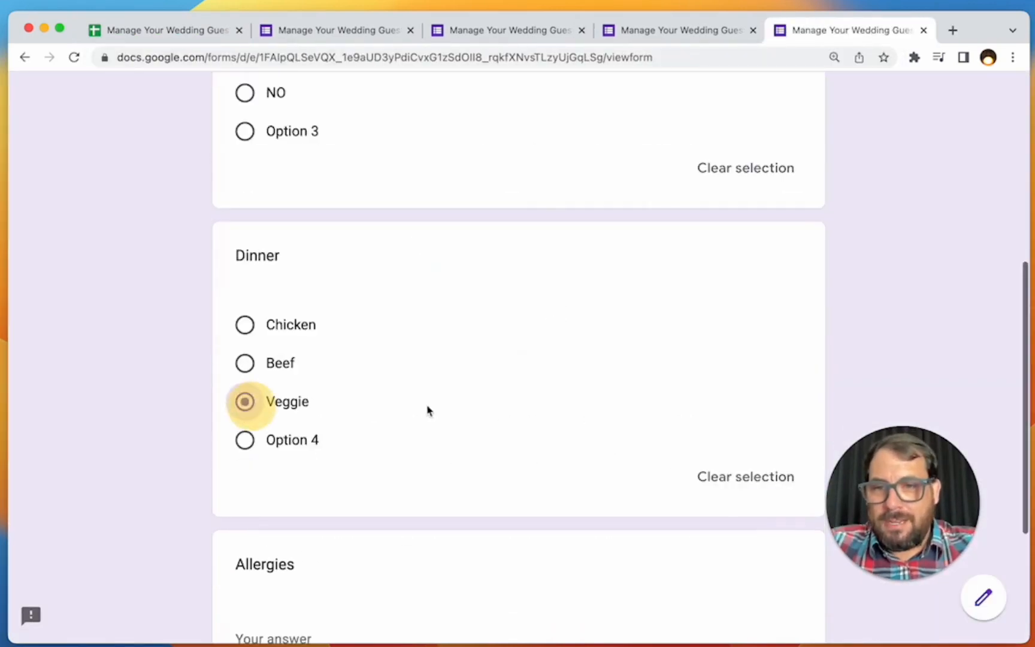
scroll(431, 411, down, 5)
click(291, 419)
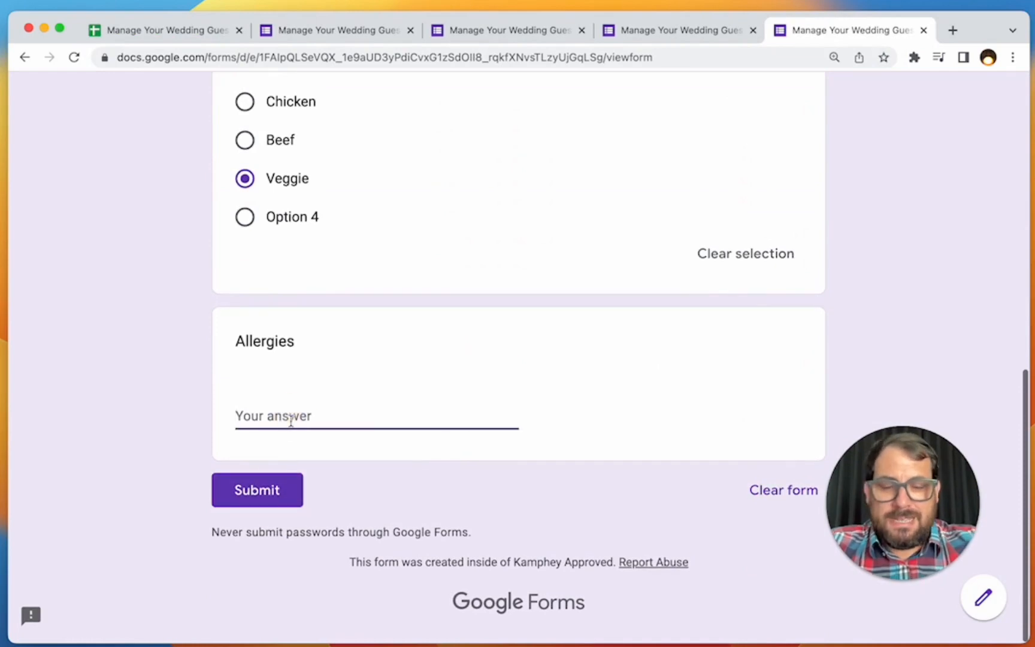
text(Cats)
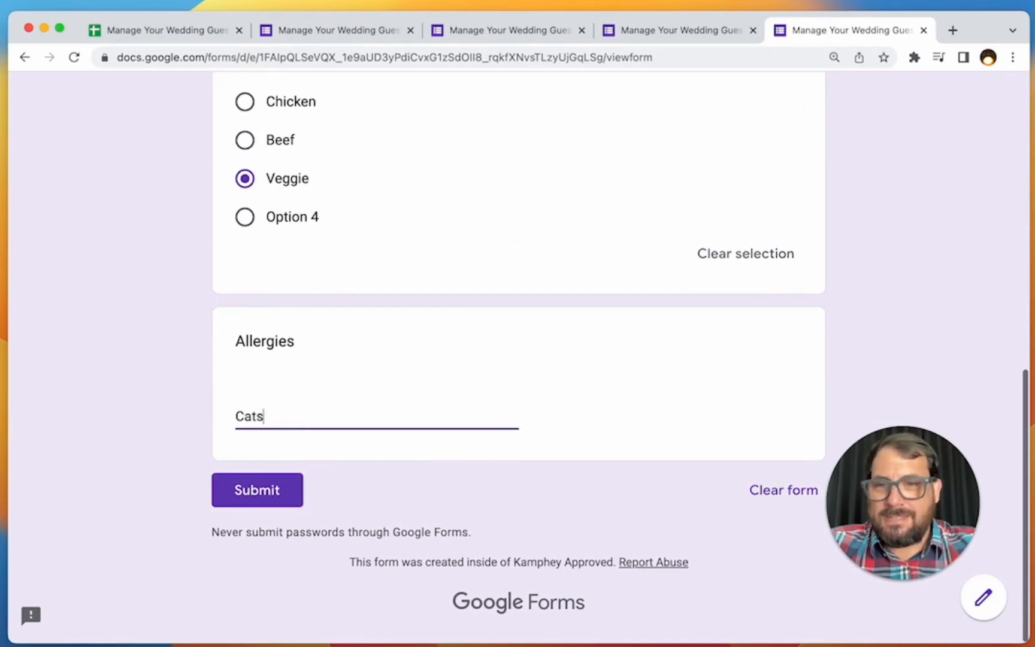
click(239, 492)
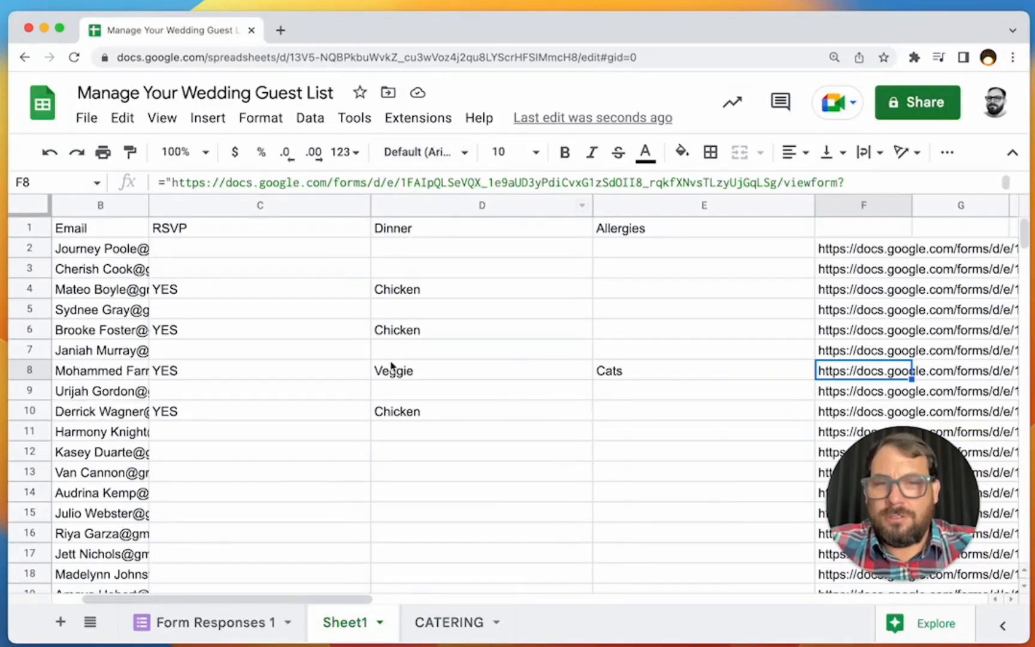
Check the new response in Sheet1, the Veggie count in CATERING and the Allergies column.
click(518, 388)
click(446, 621)
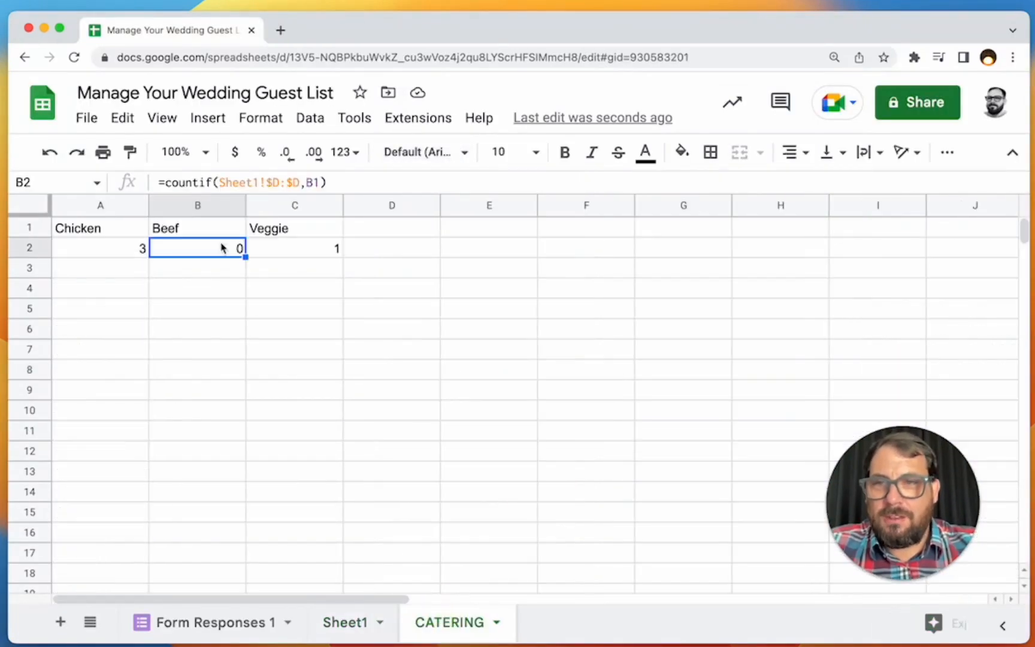
click(303, 233)
click(294, 250)
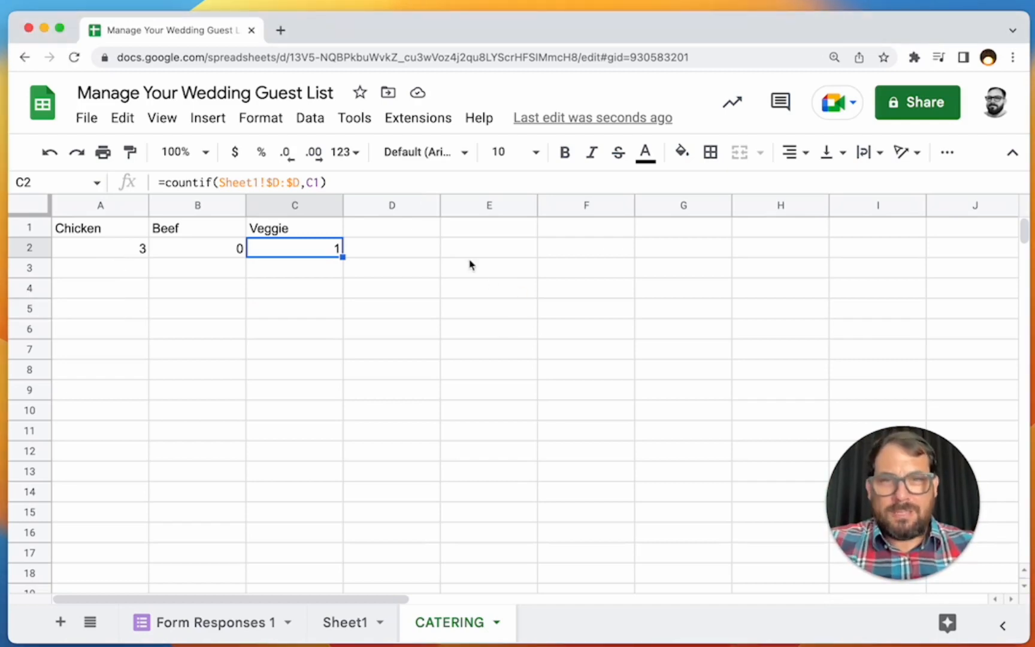
click(345, 623)
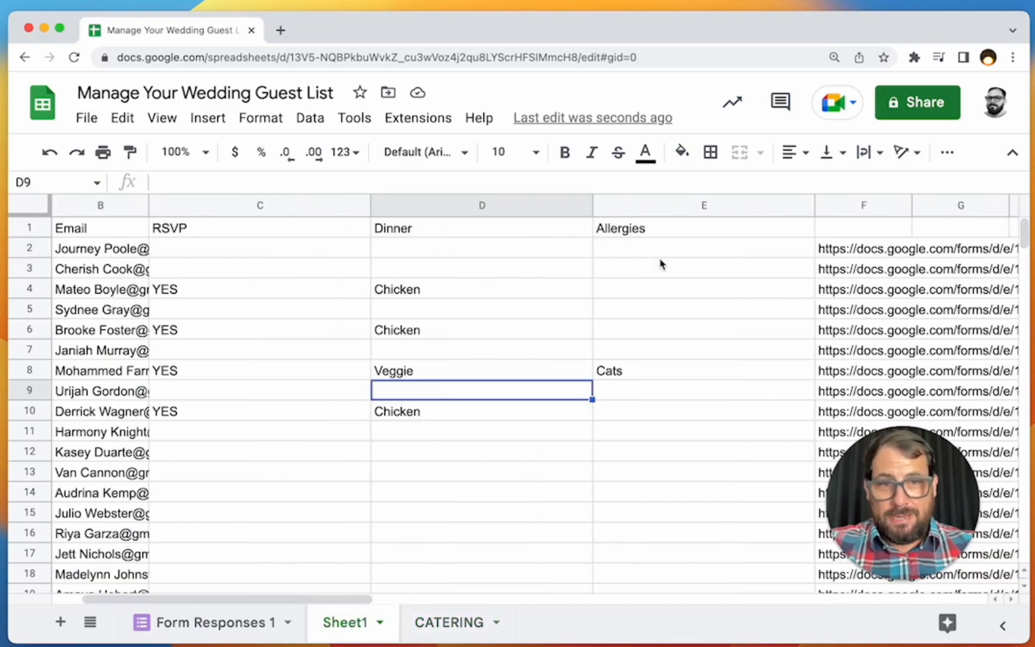
drag(661, 248, 660, 474)
click(660, 396)
click(449, 612)
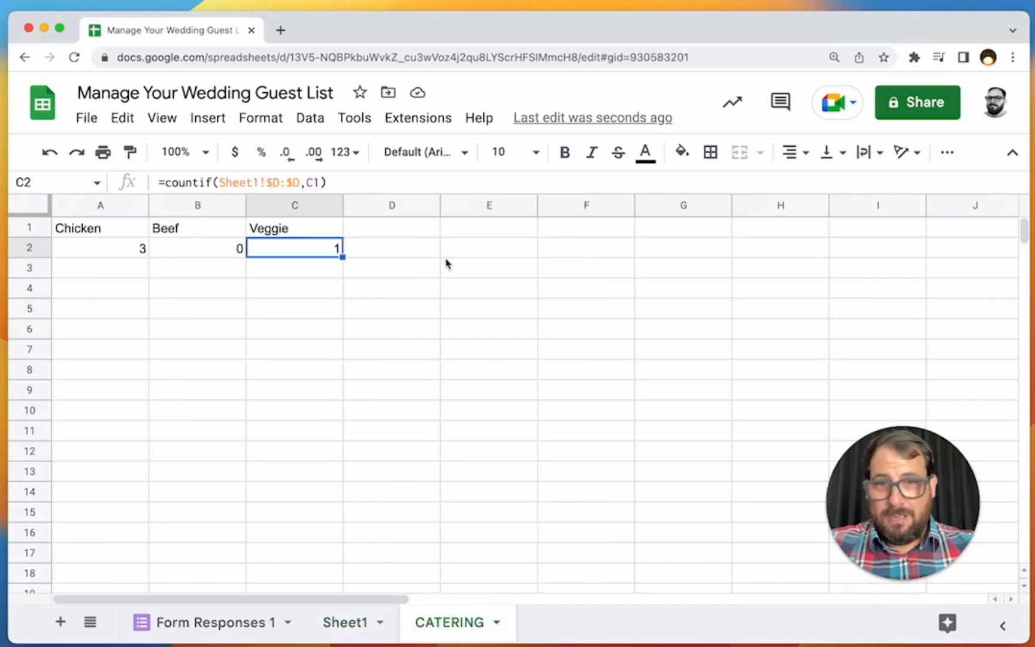
Enter a SORT formula in CATERING cell E2 that lists the allergies from 'Form Responses 1'!D2:D.
click(496, 225)
click(486, 246)
text(=)
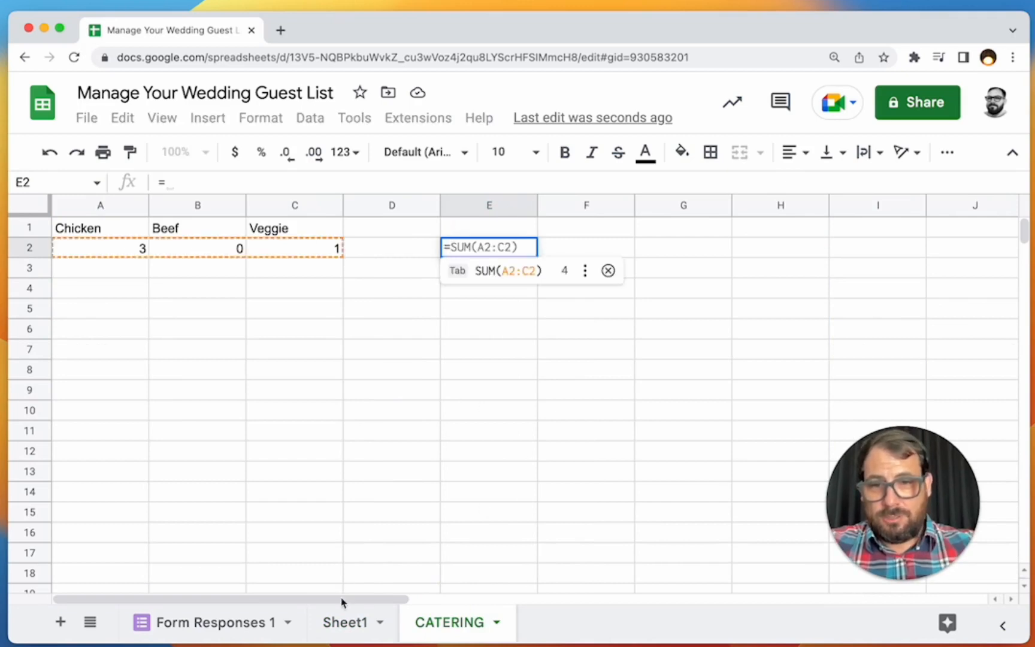
text(so0rt)
key(BackSpace)
key(BackSpace)
key(BackSpace)
text(rt()
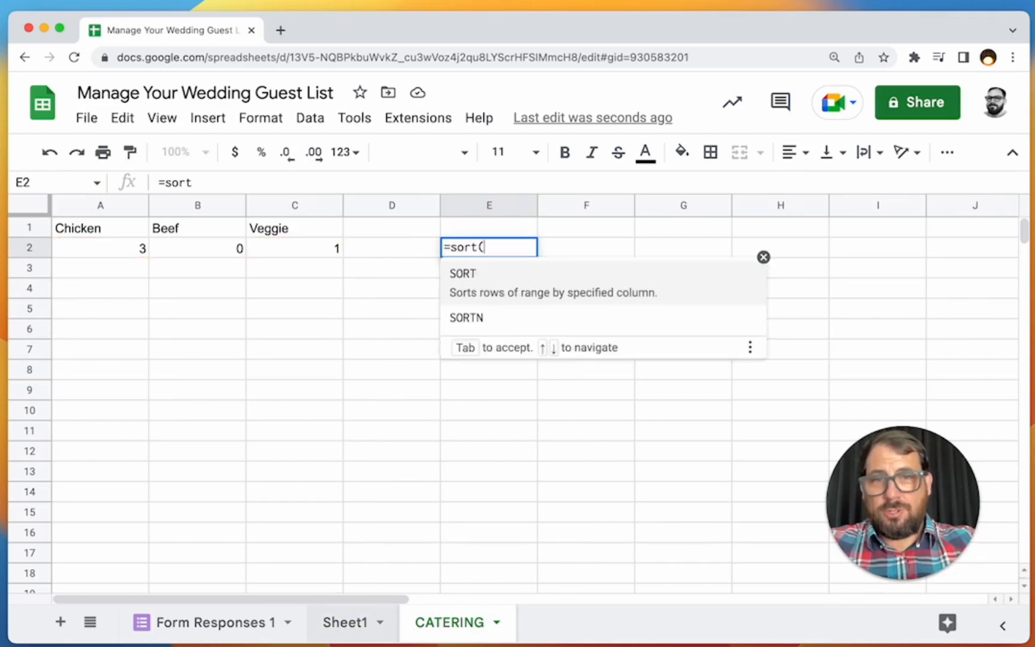
click(228, 621)
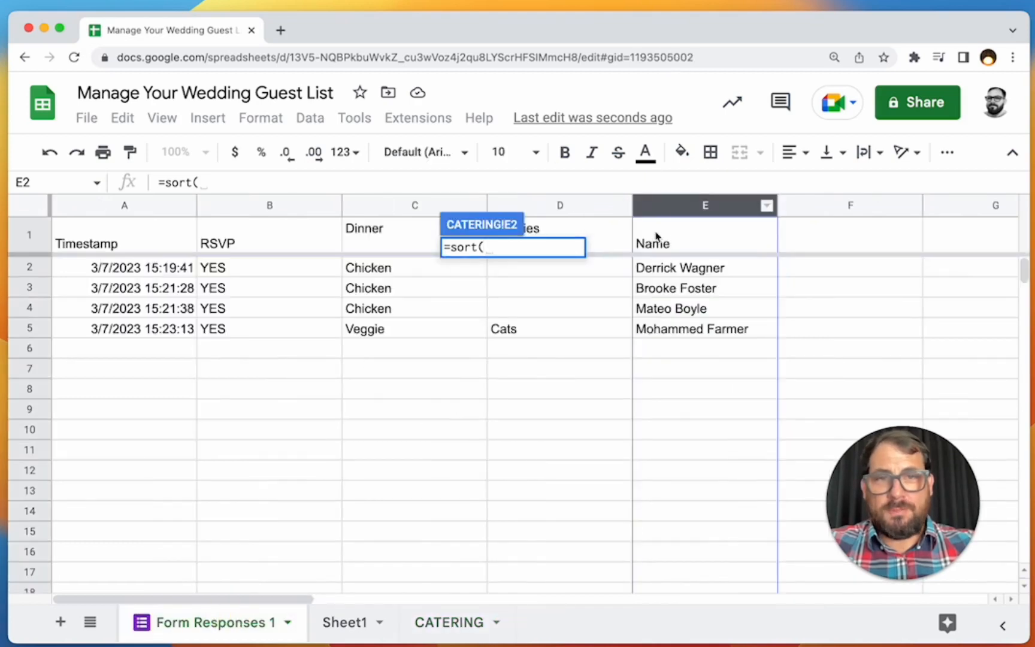
click(580, 207)
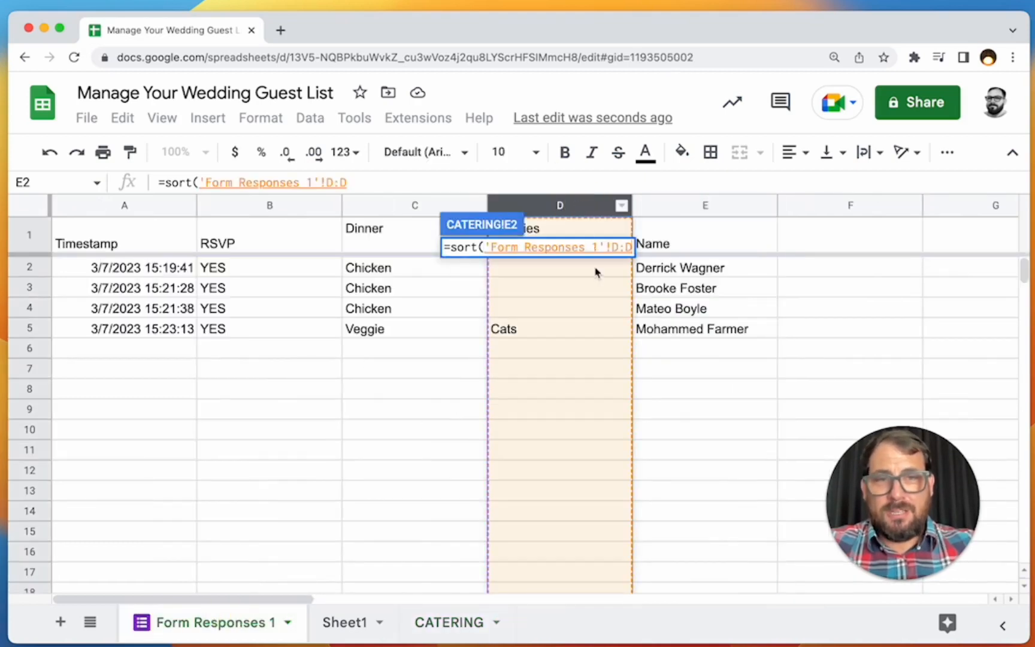
key(Left)
key(Right)
key(BackSpace)
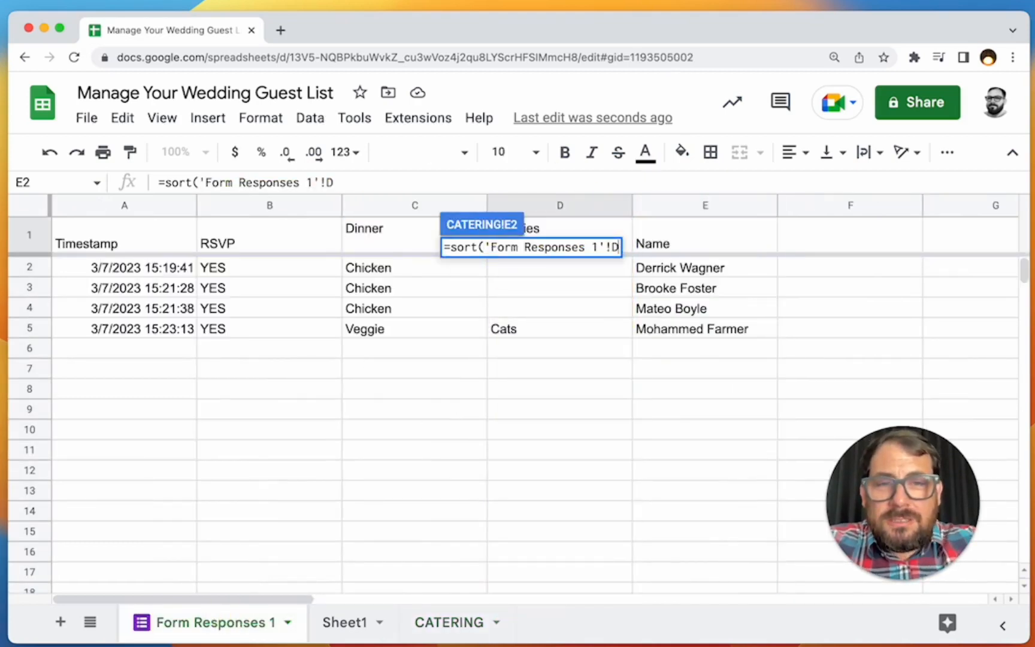
text(2:D)
key(Return)
Add the headers Allergy in E1 and Guest in F1 of the CATERING sheet.
click(489, 227)
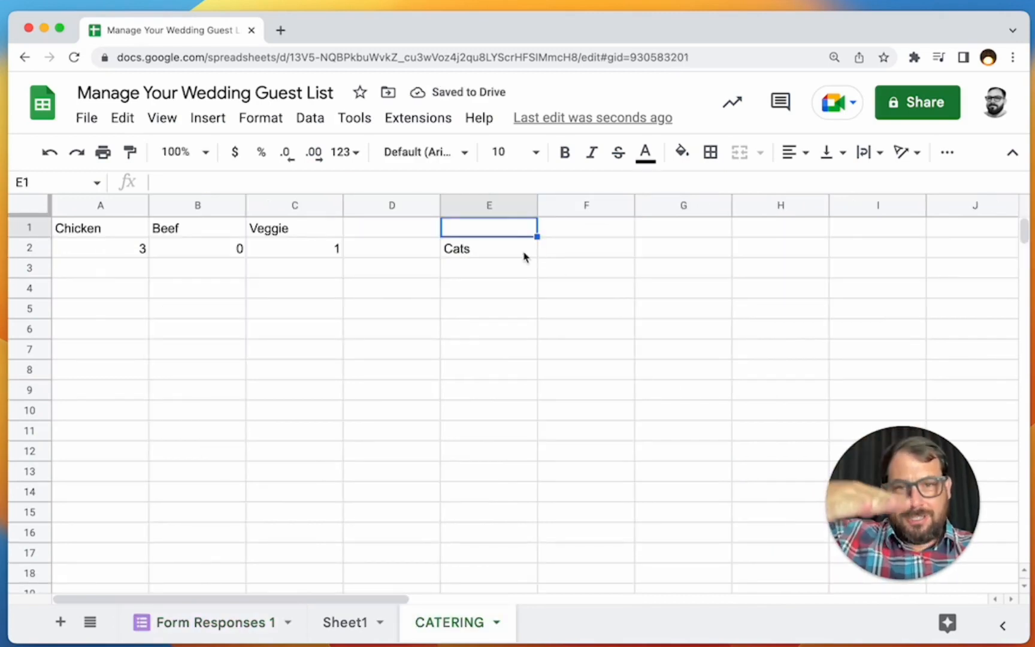
drag(525, 255, 490, 368)
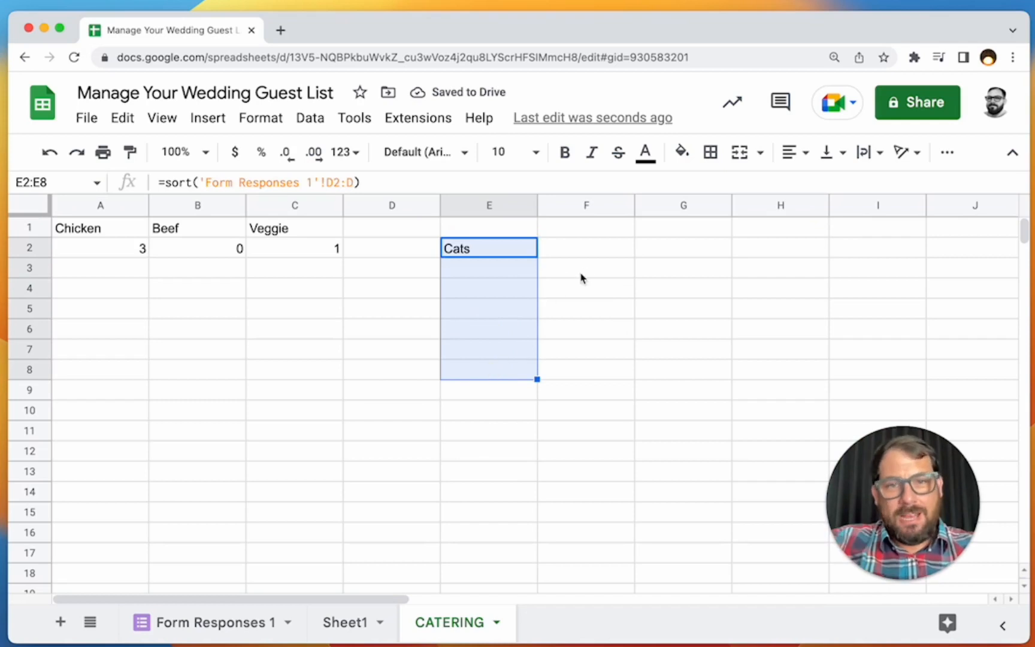
click(591, 247)
click(509, 228)
text(Alle)
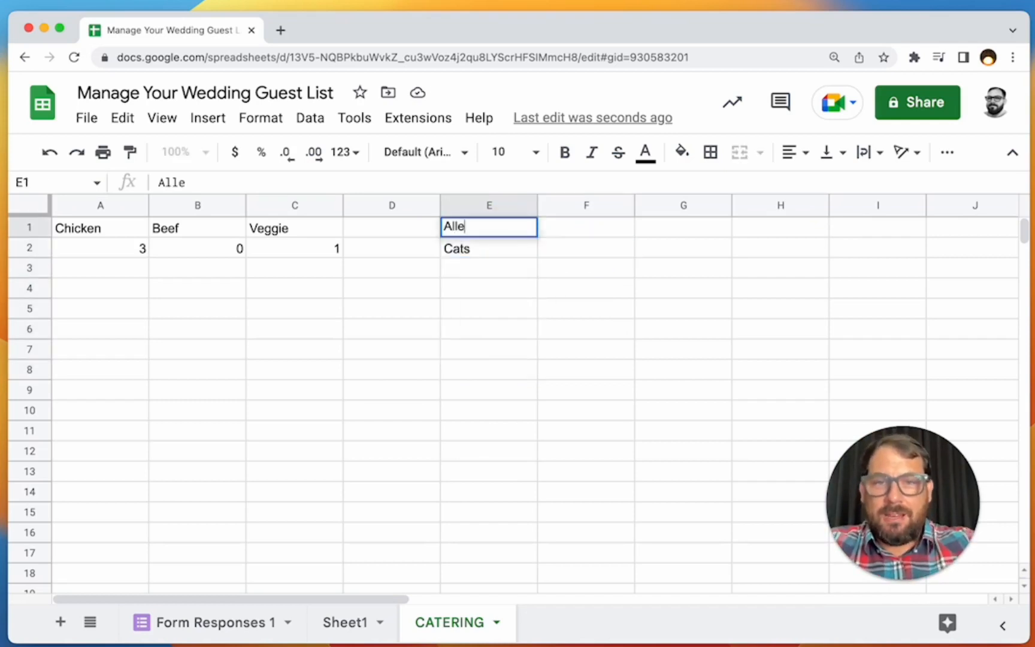
text(rgy)
key(Tab)
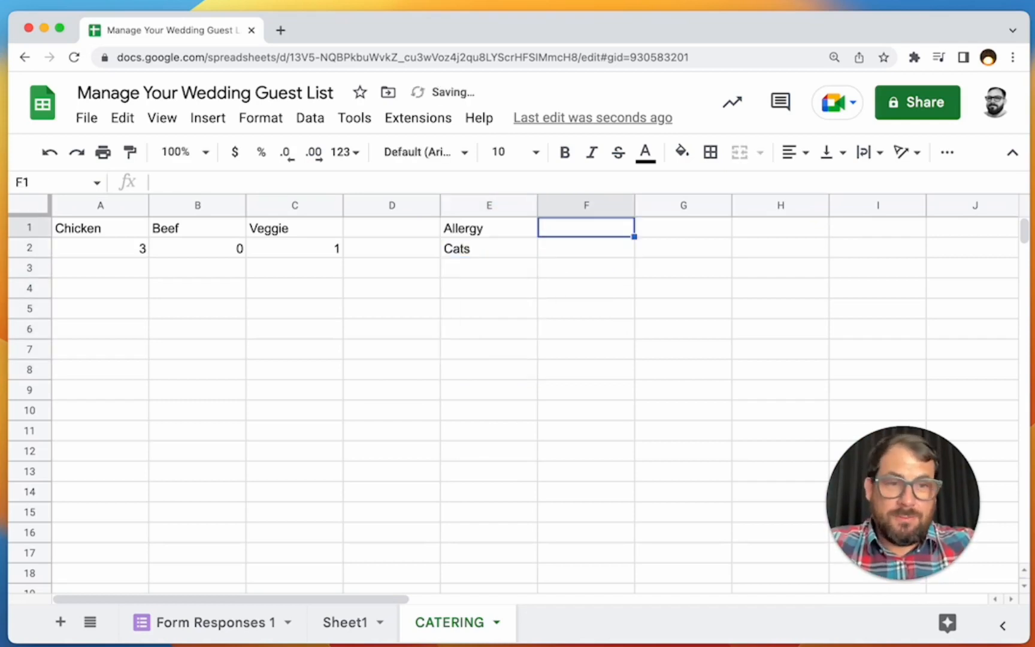
text(Guest)
key(Return)
Enter =vlookup(E2,'Form Responses 1'!D:E,2,false) in F2 to look up the guest for the allergy.
key(Tab)
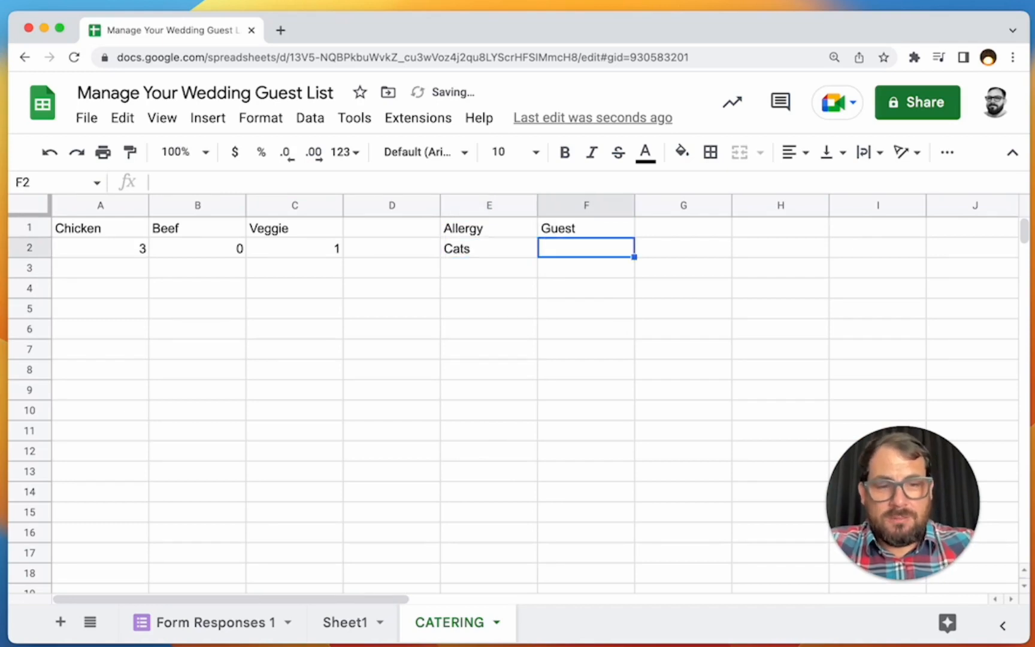
text(=vlookup()
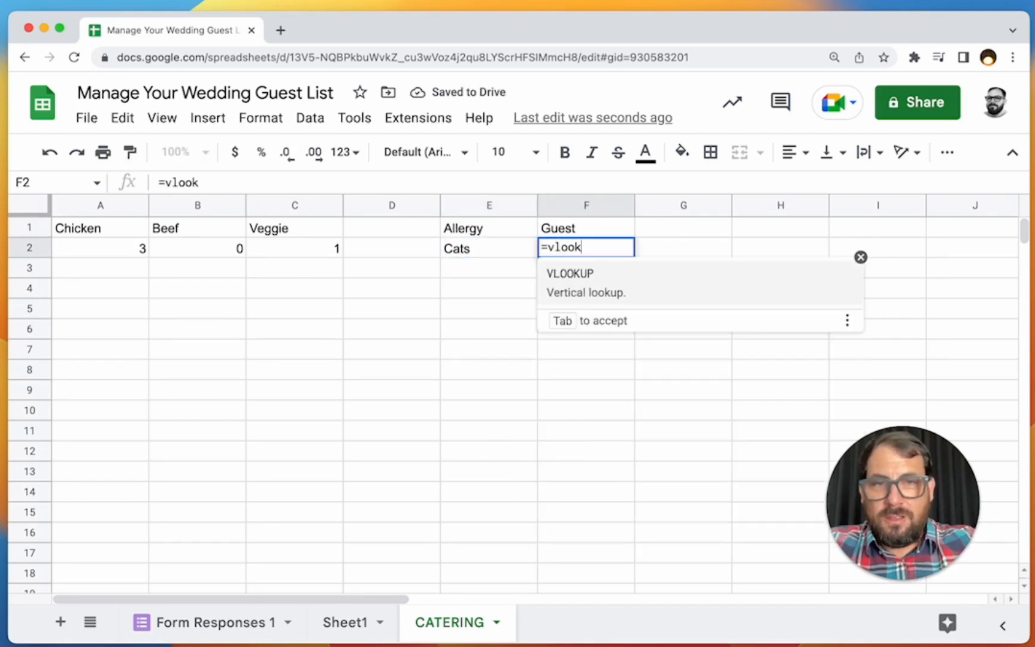
click(488, 256)
text(,)
click(204, 622)
click(521, 202)
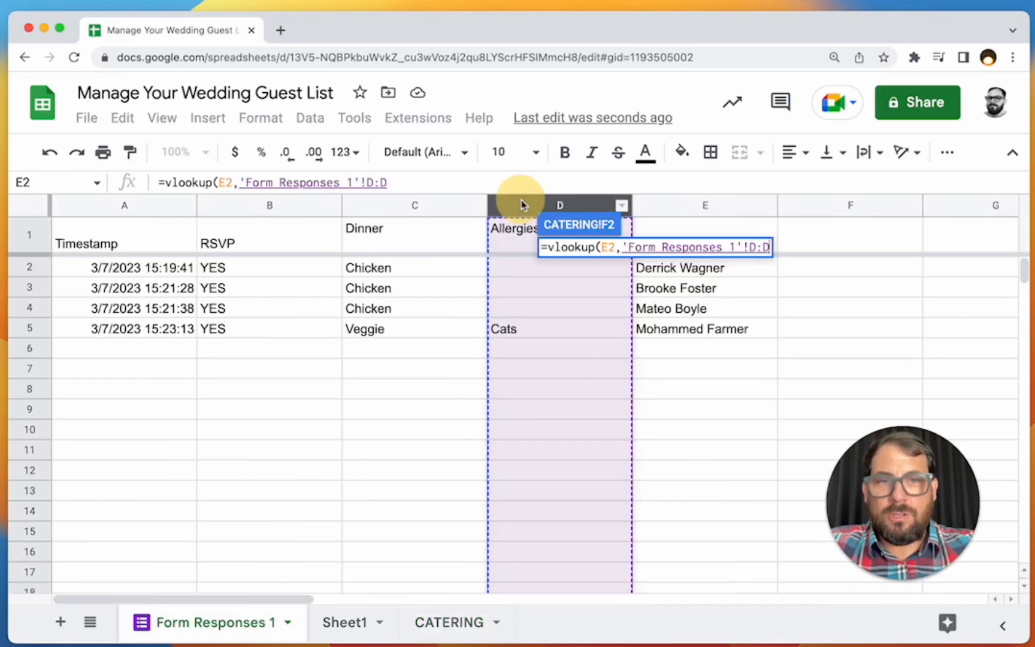
drag(518, 223, 705, 207)
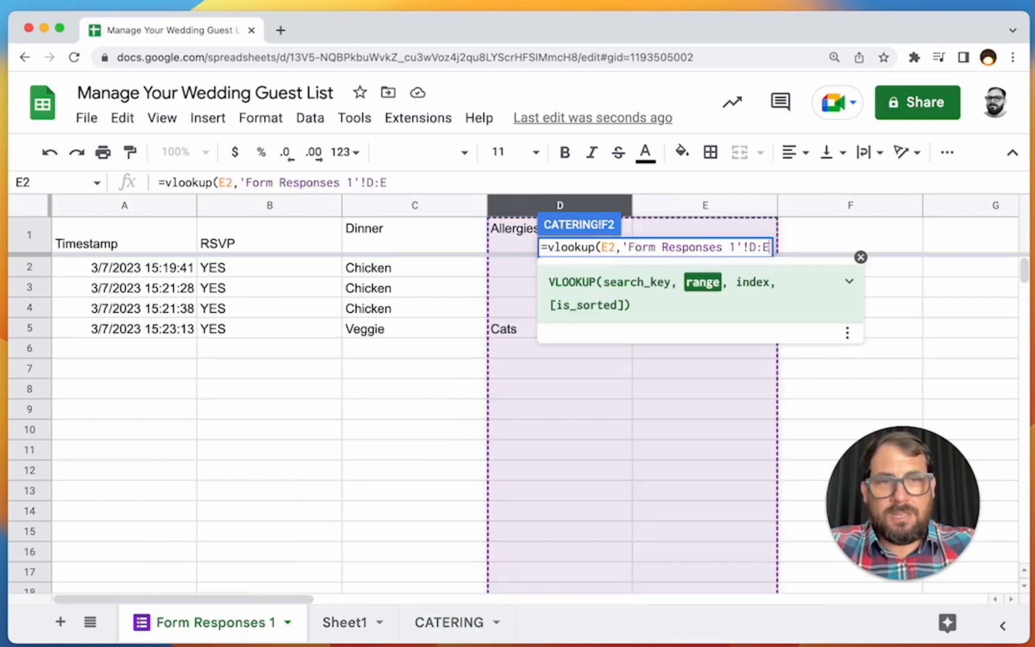
text(,)
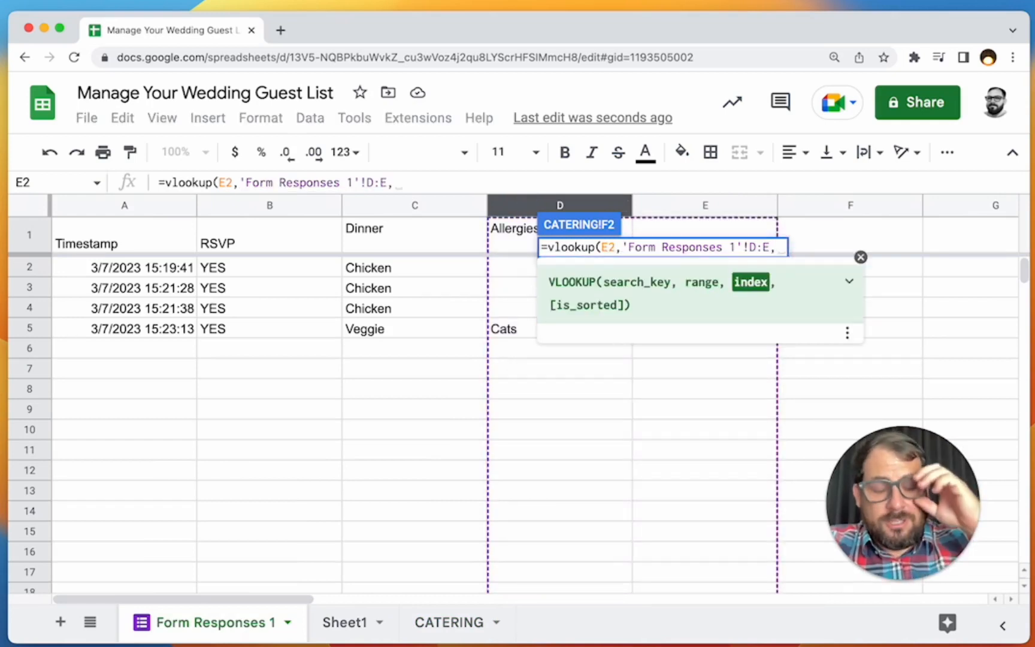
text(2,false))
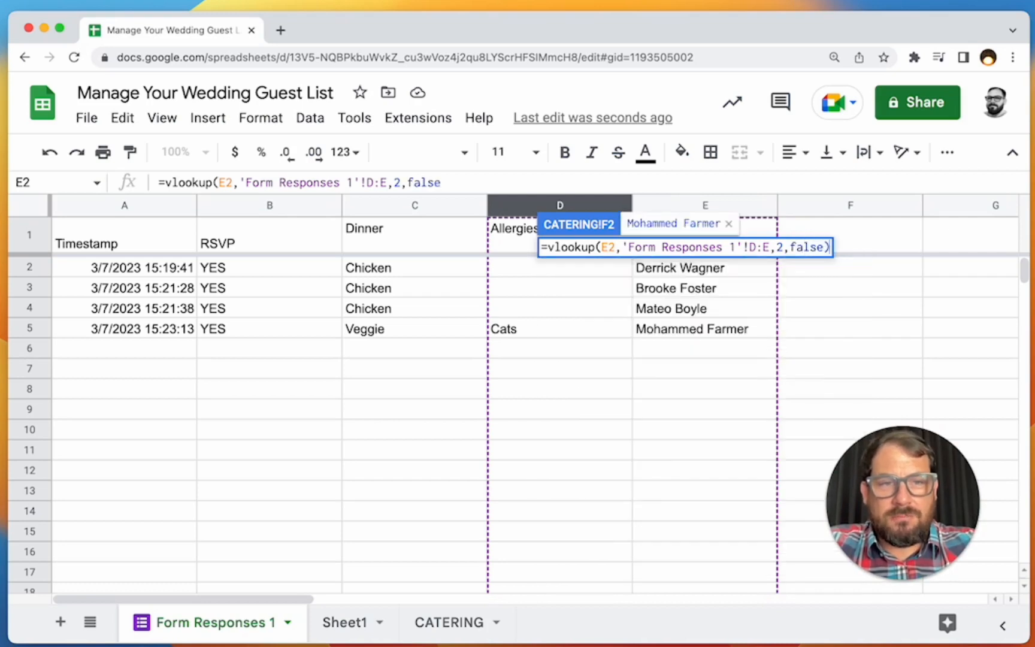
key(Return)
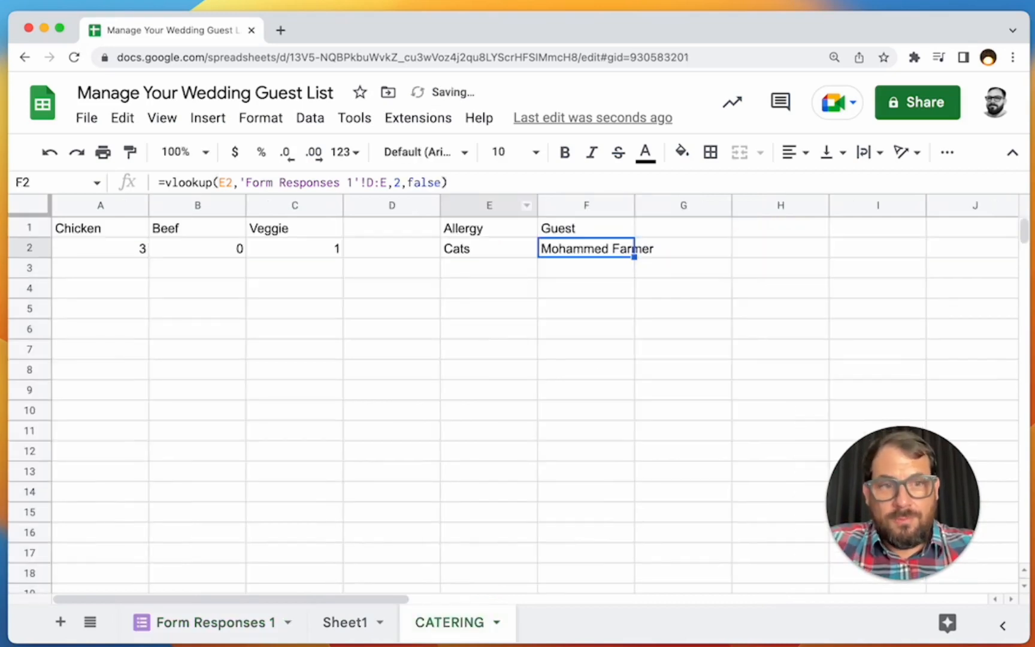
Open the pre-filled RSVP form link from row 16 of Sheet1 in a new browser tab.
key(Left)
key(Left)
key(Right)
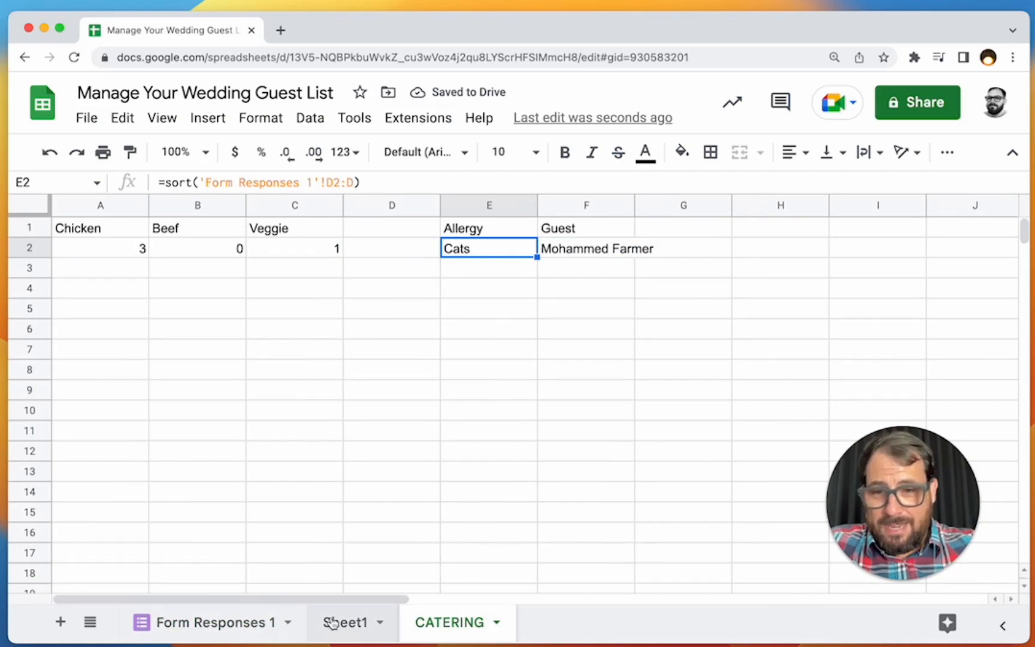
click(239, 623)
click(320, 622)
scroll(521, 399, down, 3)
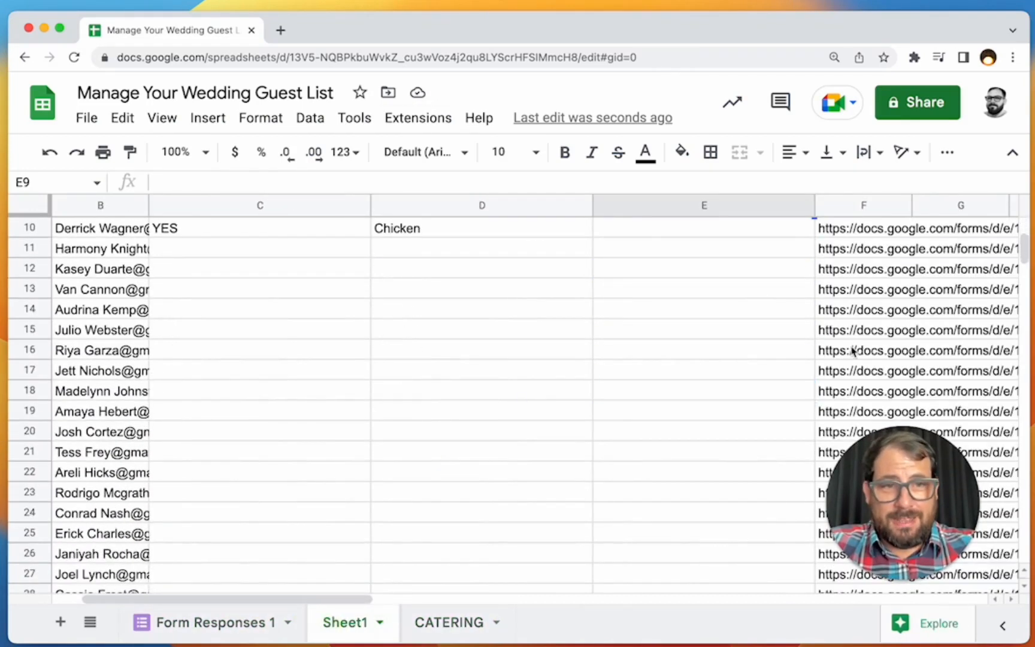
click(852, 353)
click(847, 354)
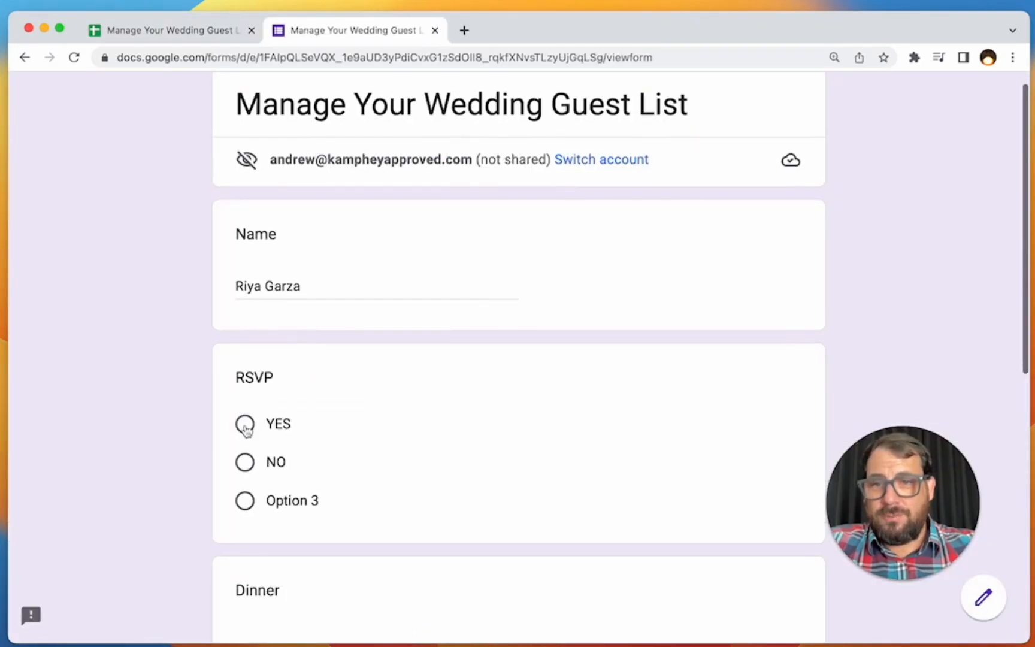
Submit the form with RSVP YES, dinner Veggie and allergies "Pollen, Bees", and close its tab.
click(245, 424)
scroll(297, 430, down, 3)
scroll(298, 432, down, 3)
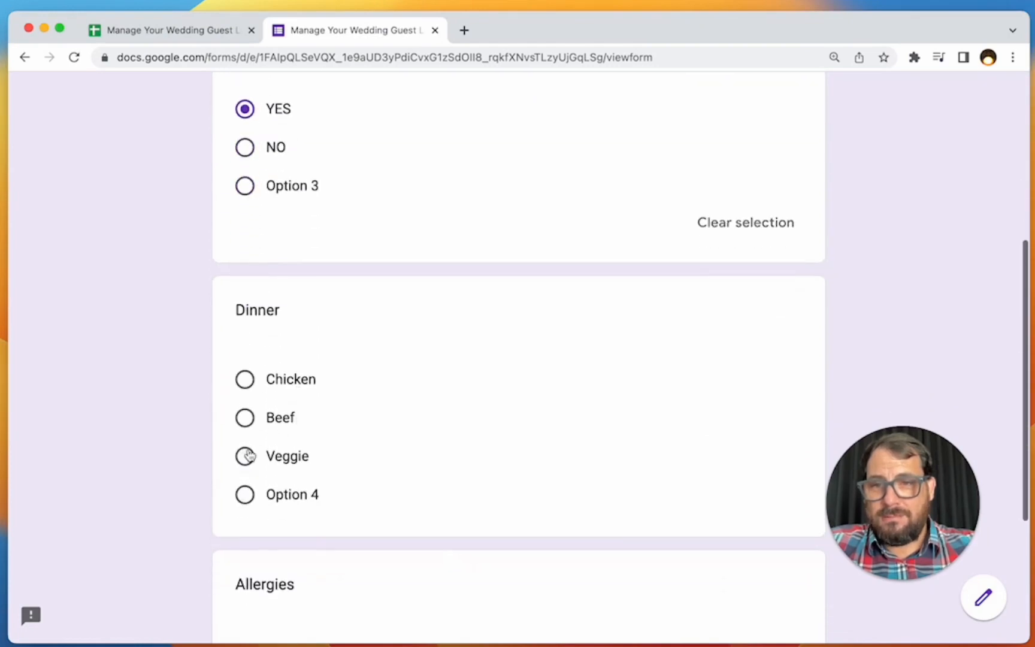
click(244, 455)
scroll(249, 454, down, 5)
click(251, 415)
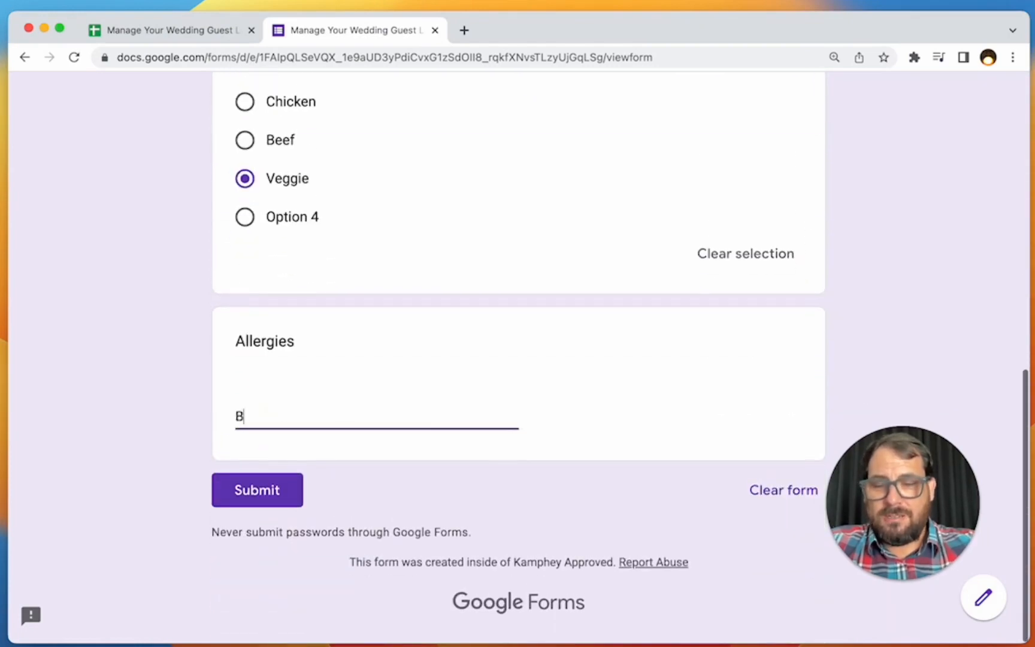
text(Pollen)
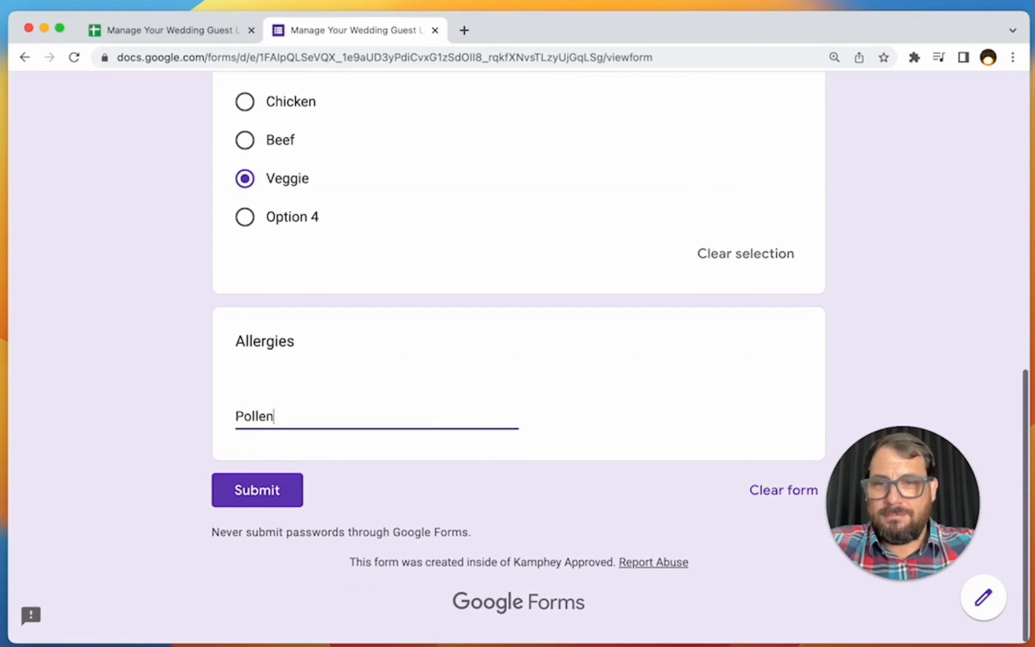
text(, Bees)
click(259, 496)
key(super+w)
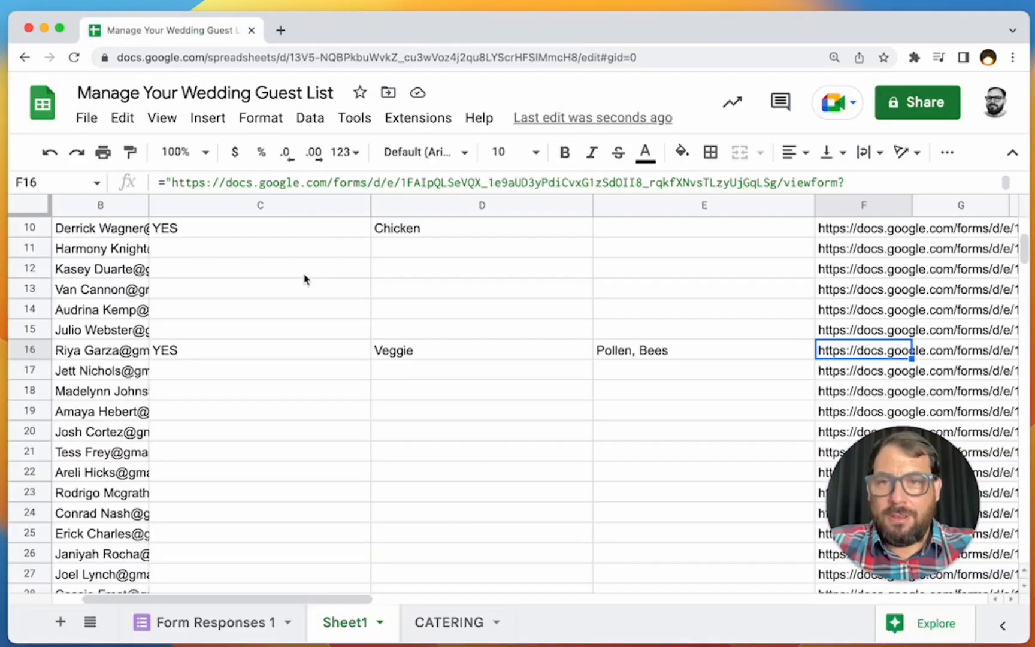
Copy the VLOOKUP formula from F2 into F3 of the CATERING sheet.
click(449, 623)
click(504, 271)
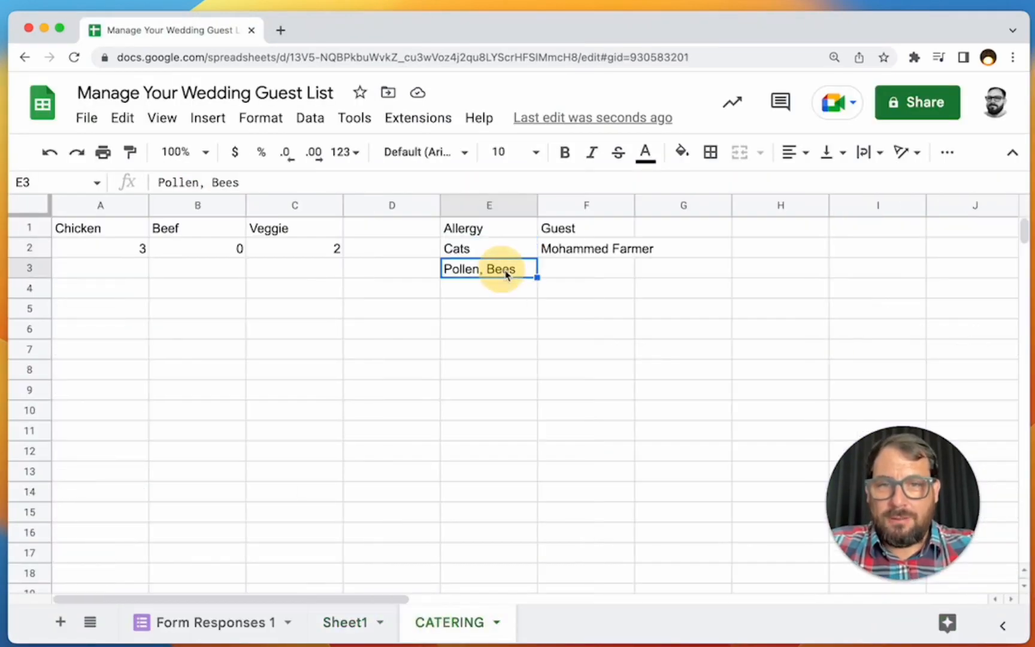
click(560, 259)
key(super+c)
key(Down)
key(super+v)
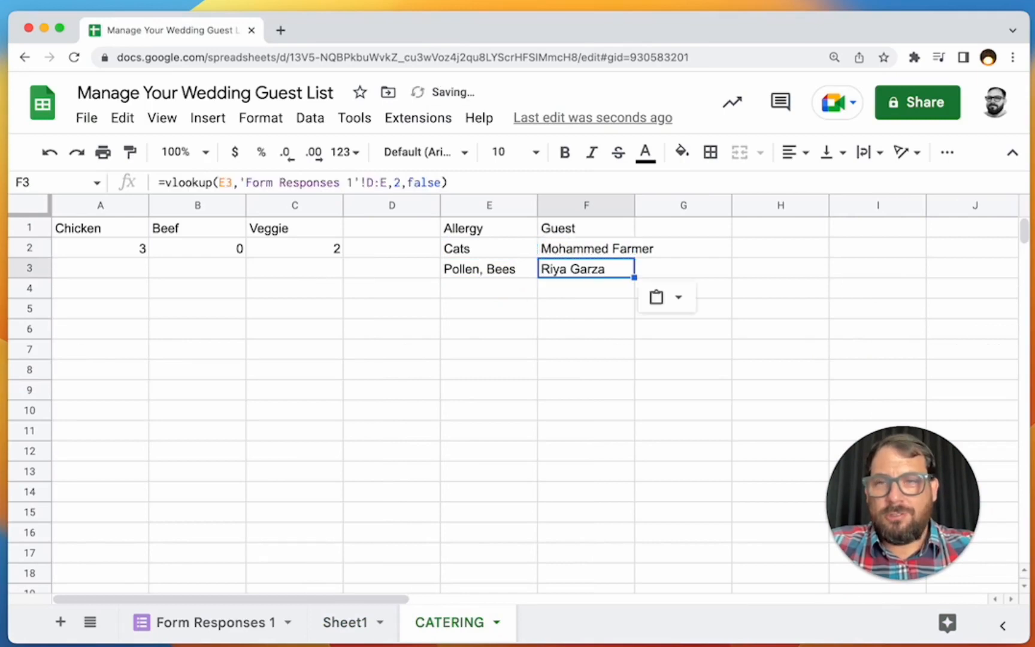
Try to fill the guest lookup formula from F3 down to F1000, and undo the fill.
key(super+shift+Down)
key(super+v)
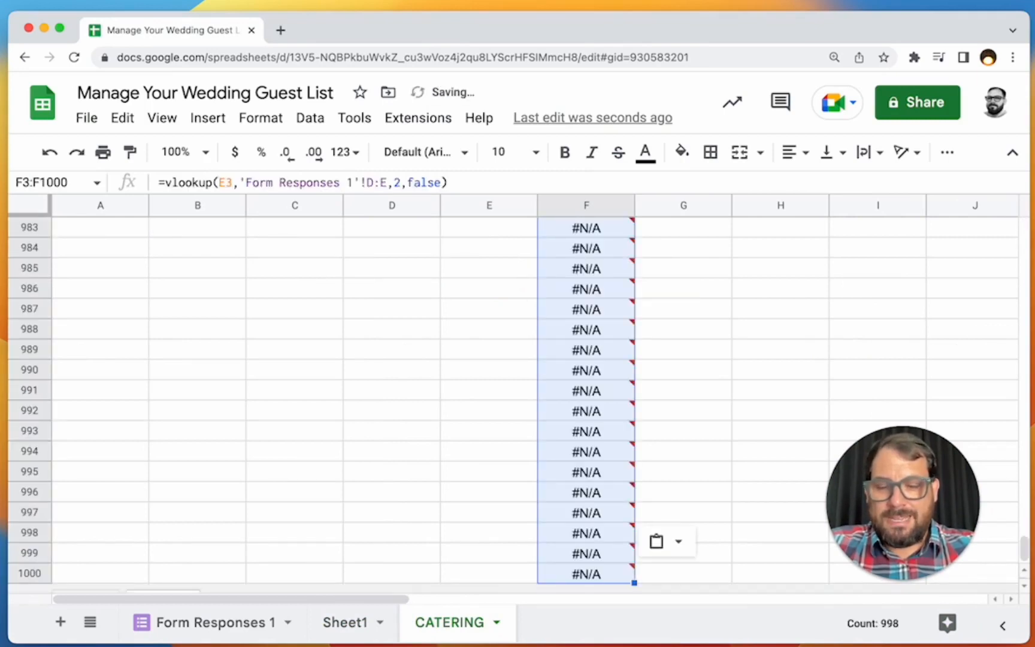
key(super+z)
key(Up)
key(Up)
key(Down)
key(Down)
key(Left)
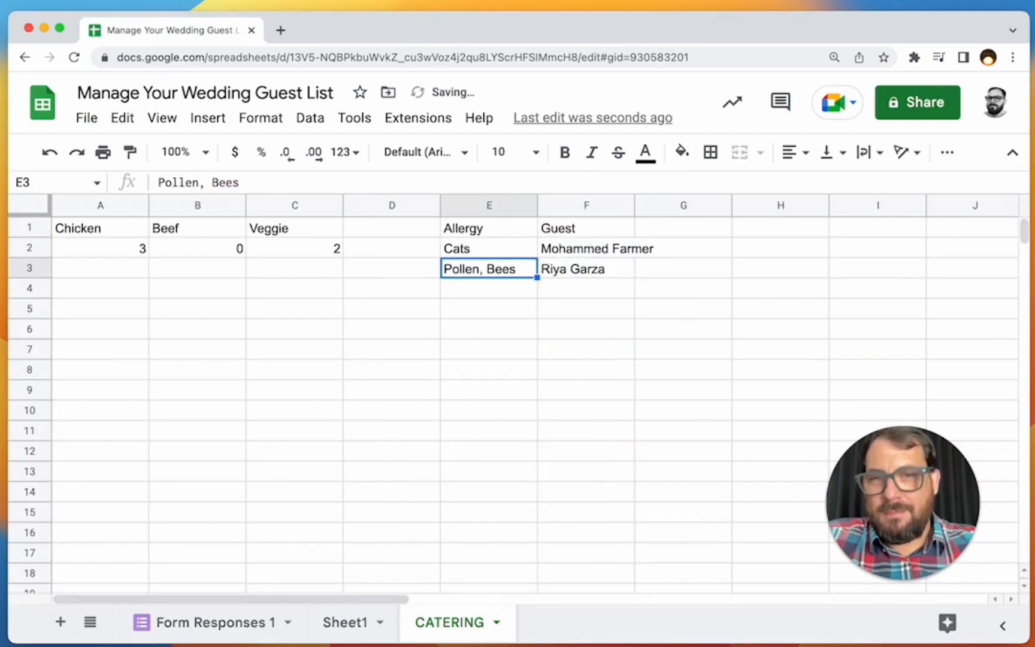
key(Right)
key(Left)
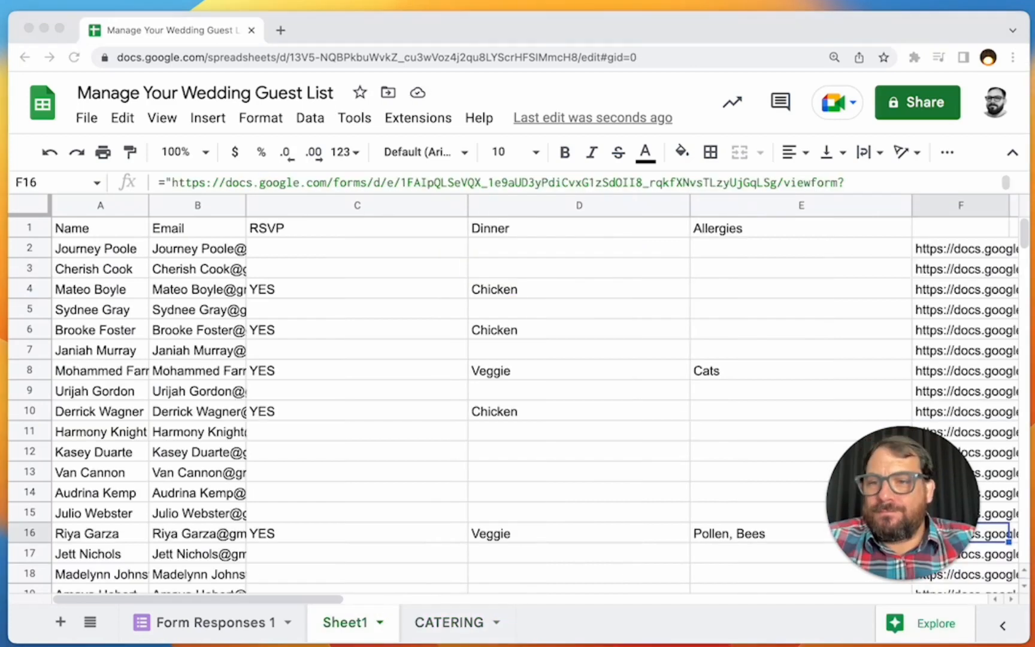
Open the spreadsheet's Apps Script editor from Sheet1 and accept the currently signed-in account.
click(247, 273)
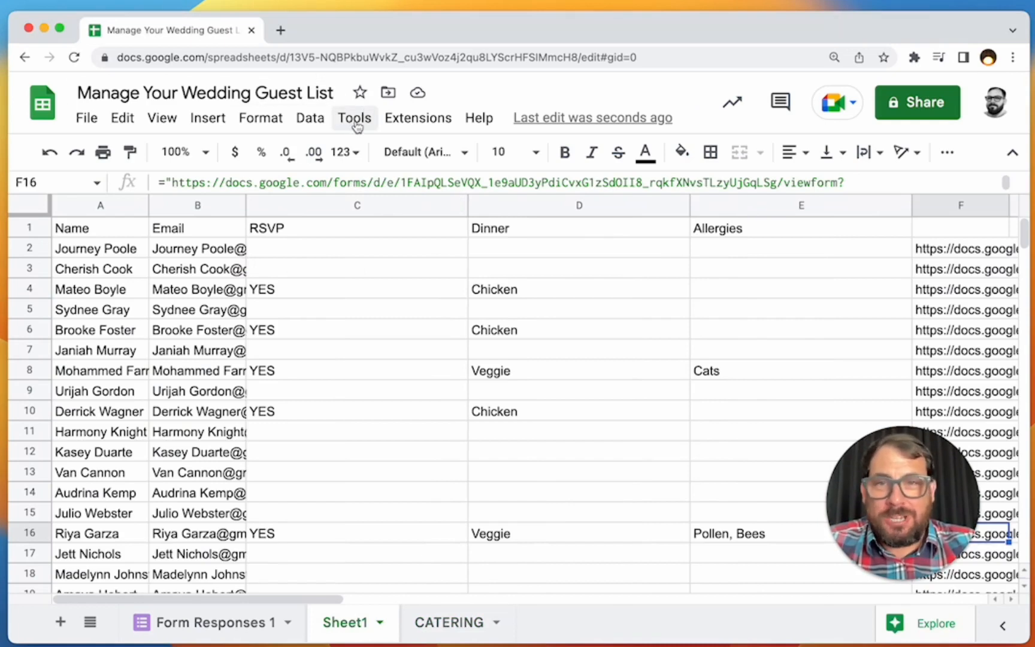
drag(240, 248, 252, 258)
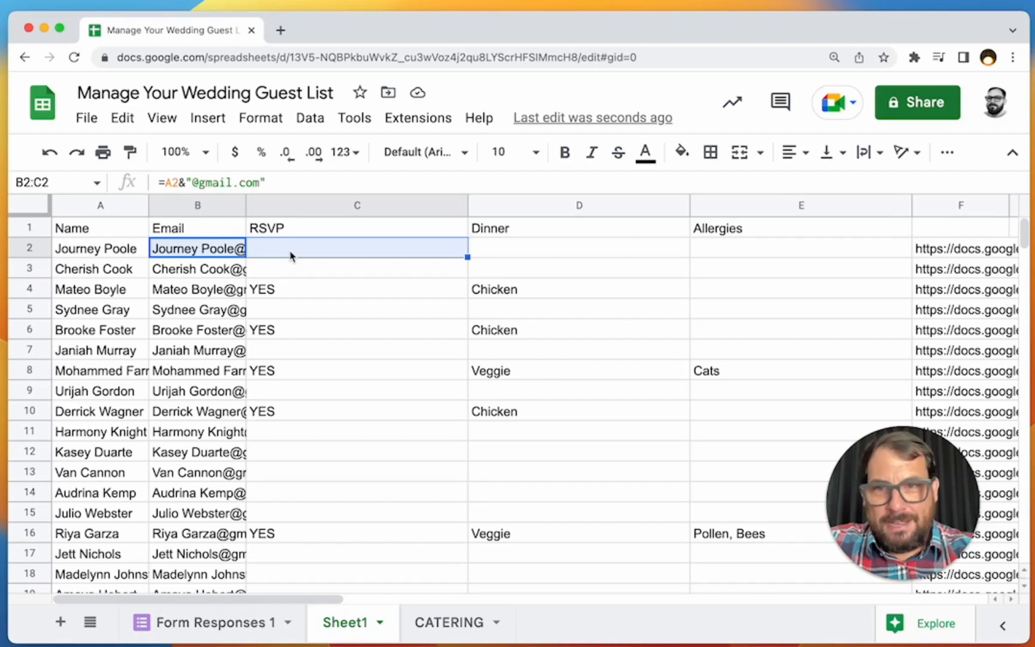
click(354, 118)
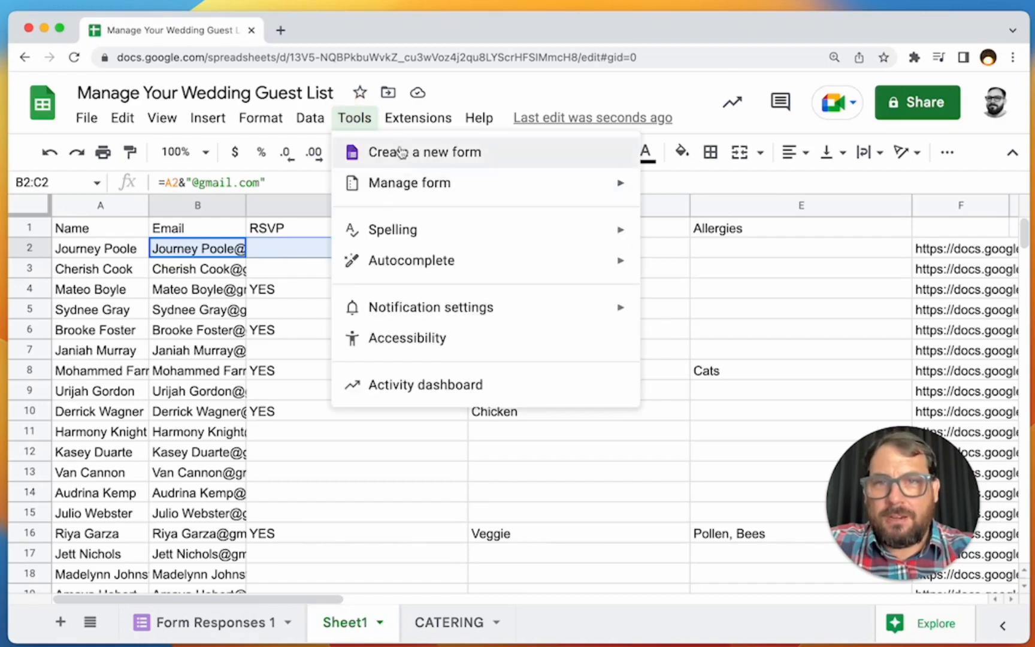
mouse_move(424, 120)
click(451, 225)
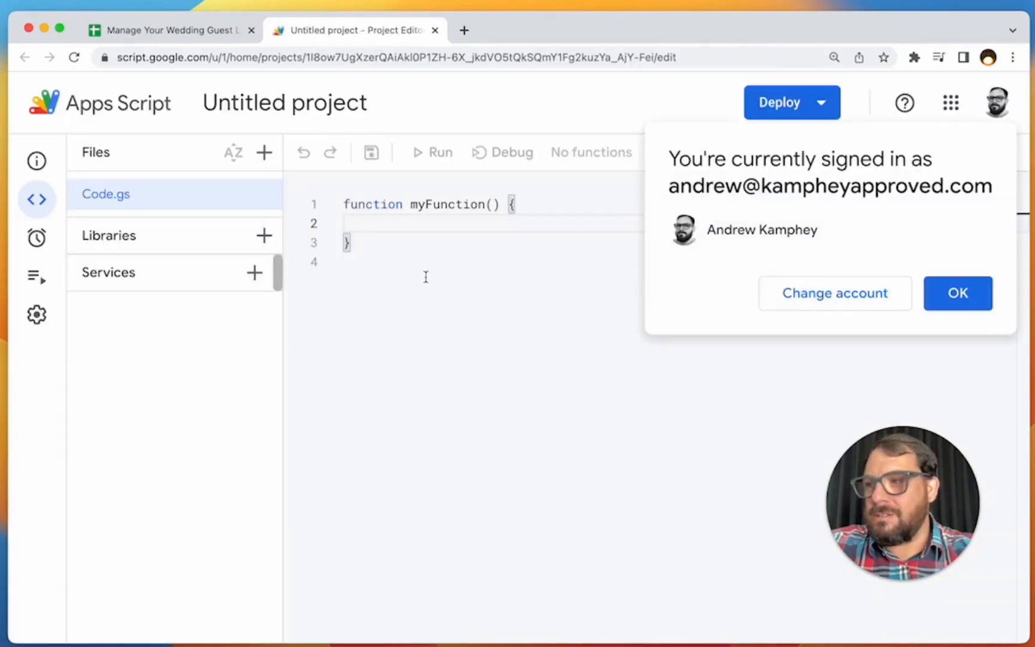
click(963, 318)
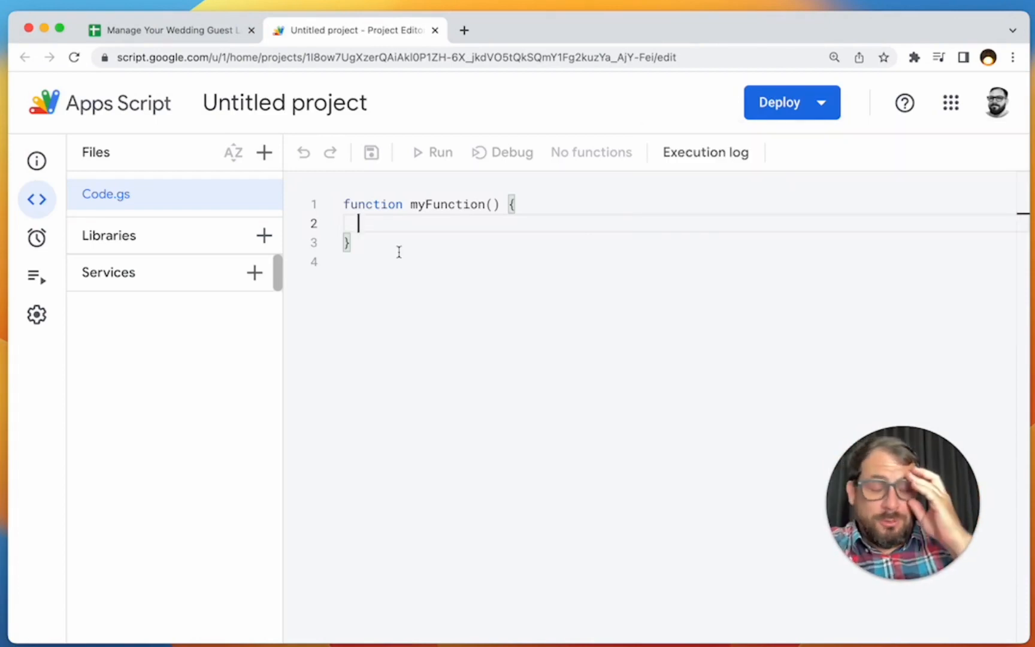
Add a MailApp.sendEmail call with the arguments rec, subject and body inside myFunction.
text(MailApp.s)
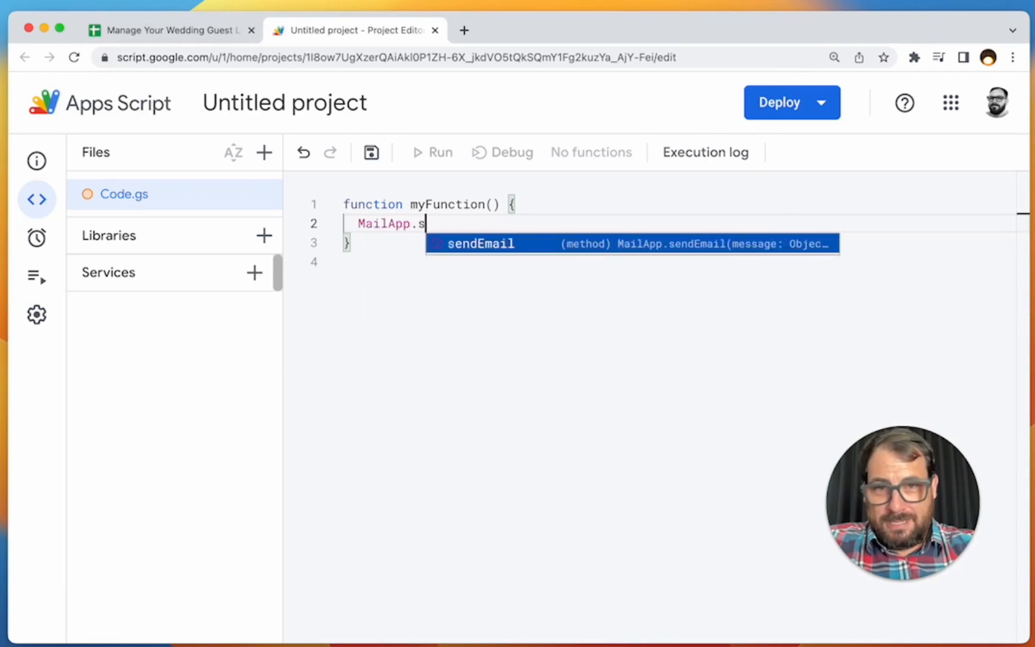
text(endEmail(rec,subject)
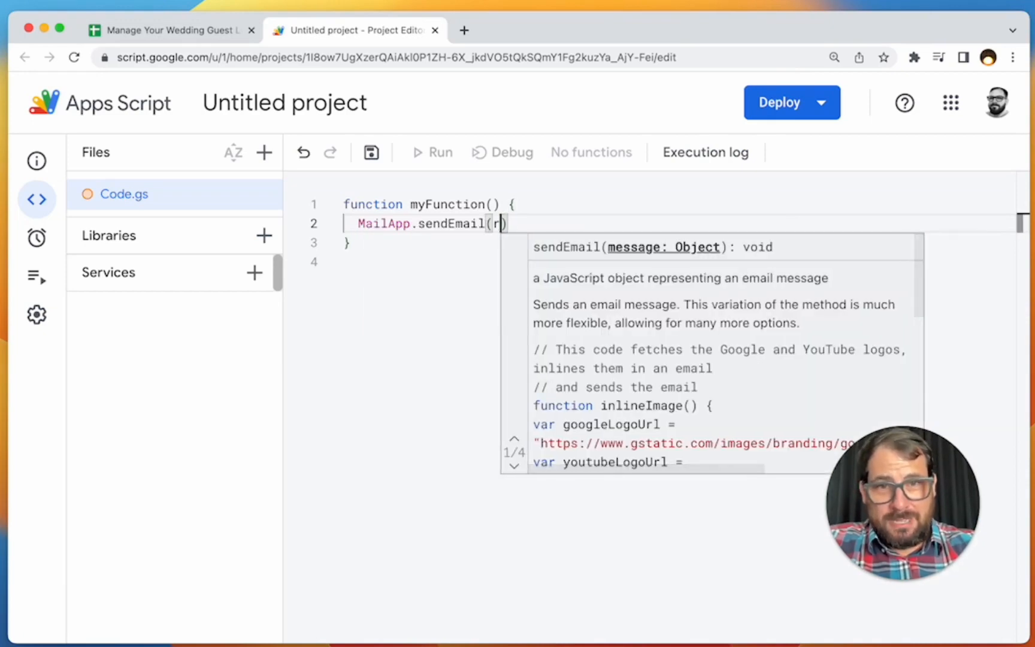
text(,body)
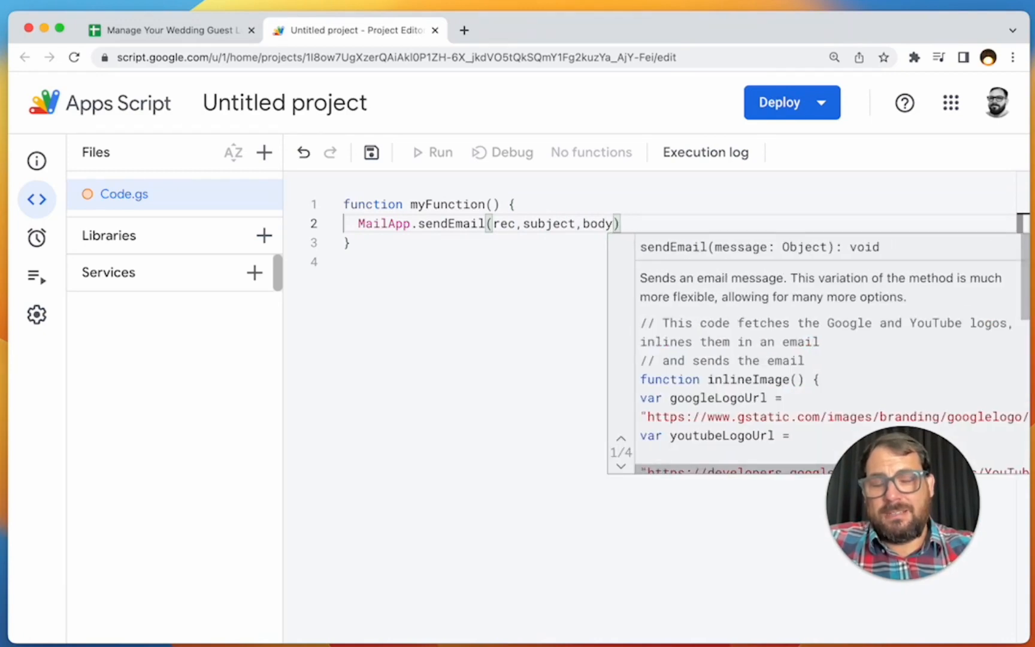
Declare a variable rec with the string "gmail" on a new line above the sendEmail call.
click(533, 213)
key(Return)
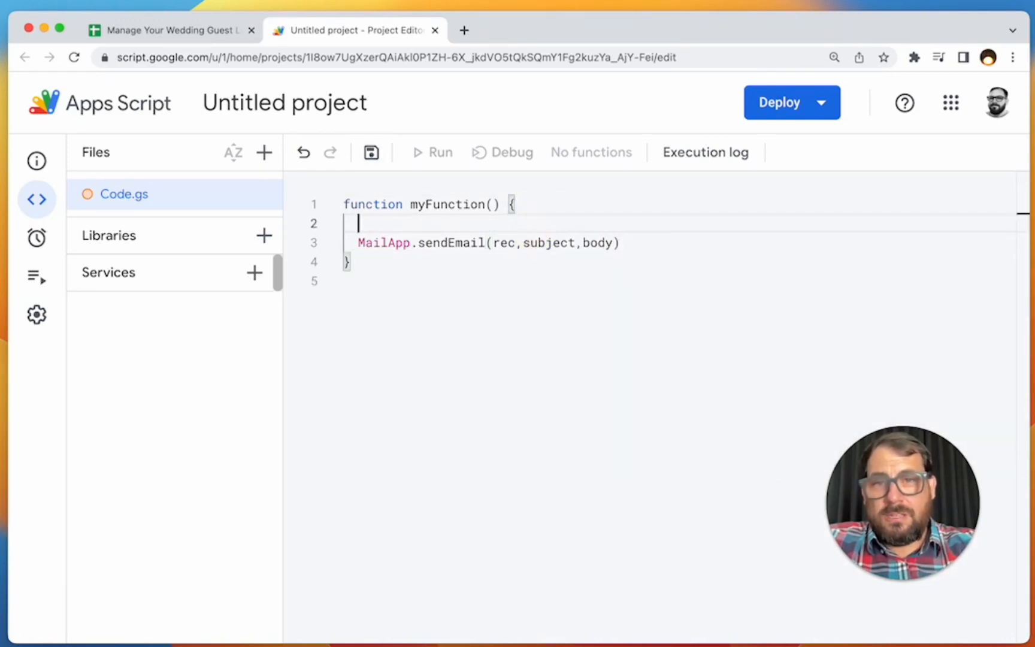
text(var rec )
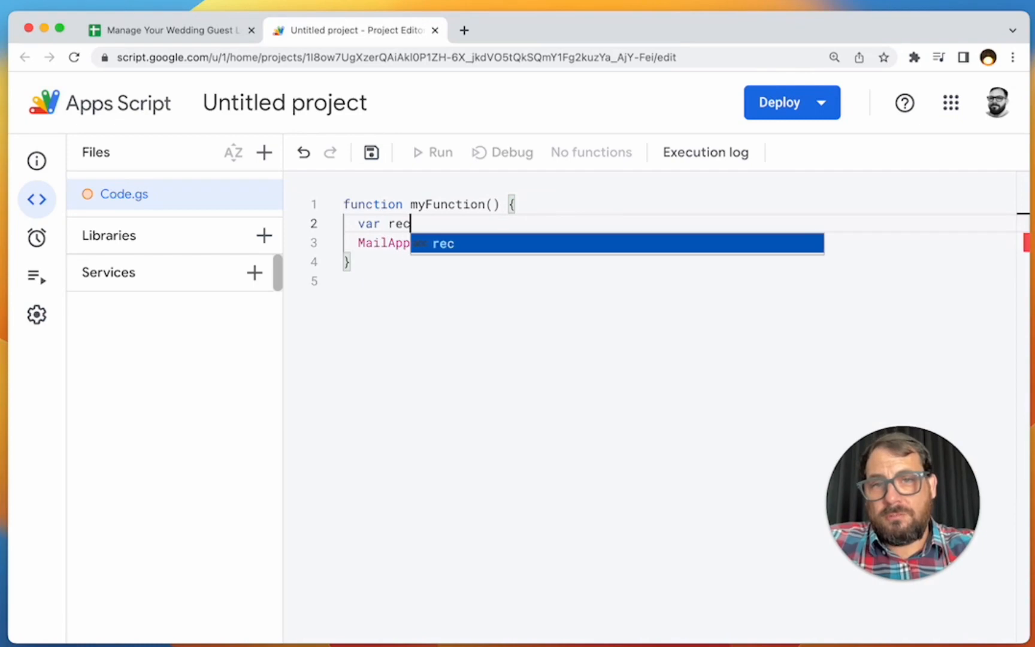
text(= ")
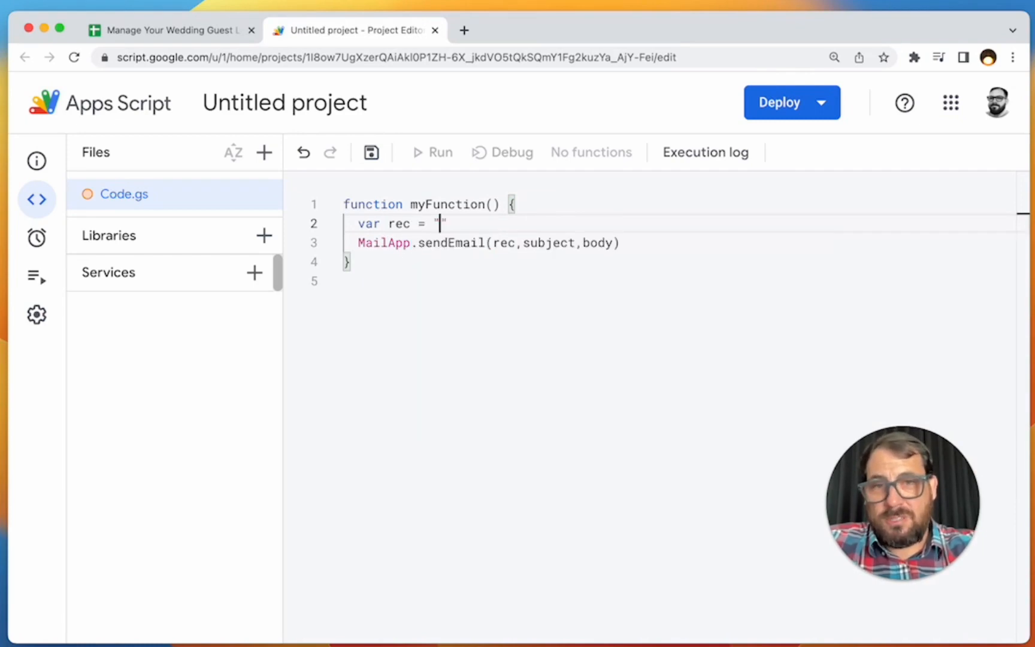
text(gmail)
key(Return)
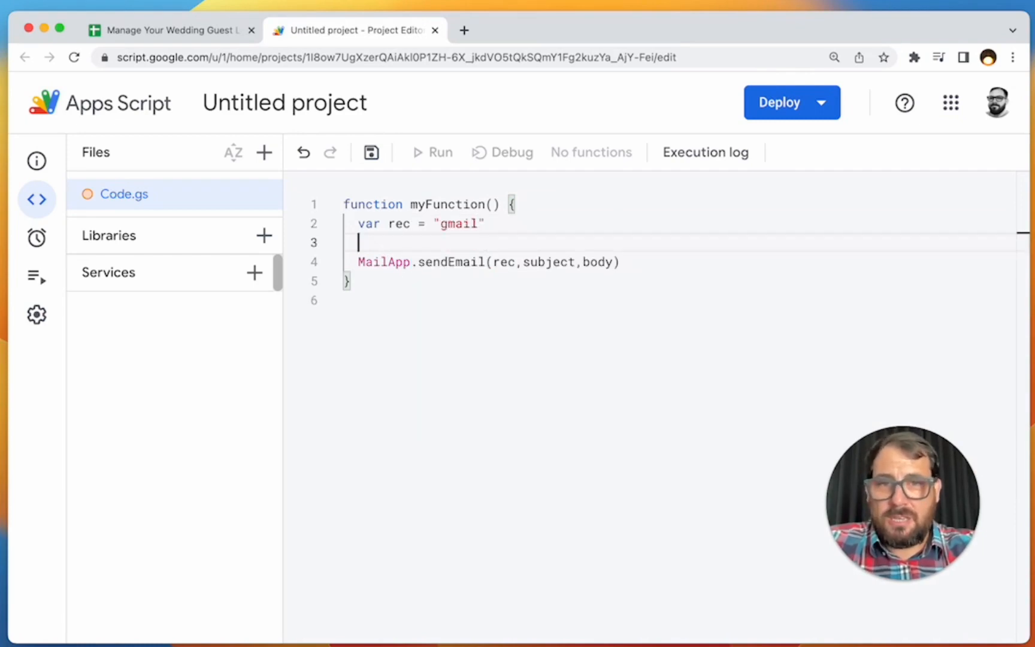
Declare a variable subject with the string "Please RSVP" below the rec line.
text(var subject = )
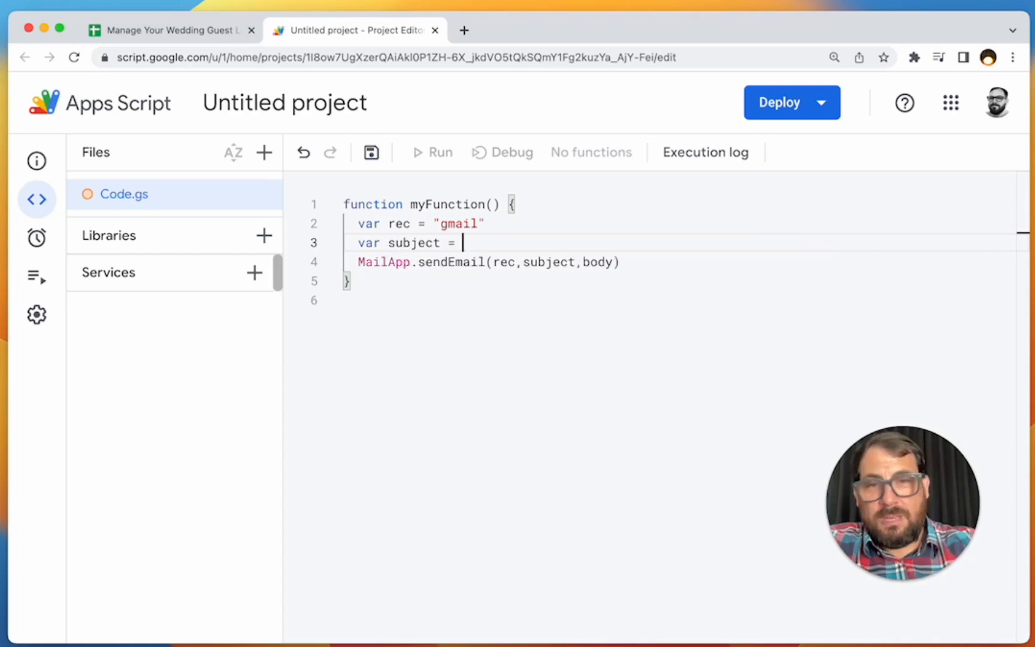
text("please RSVP)
key(super+Left)
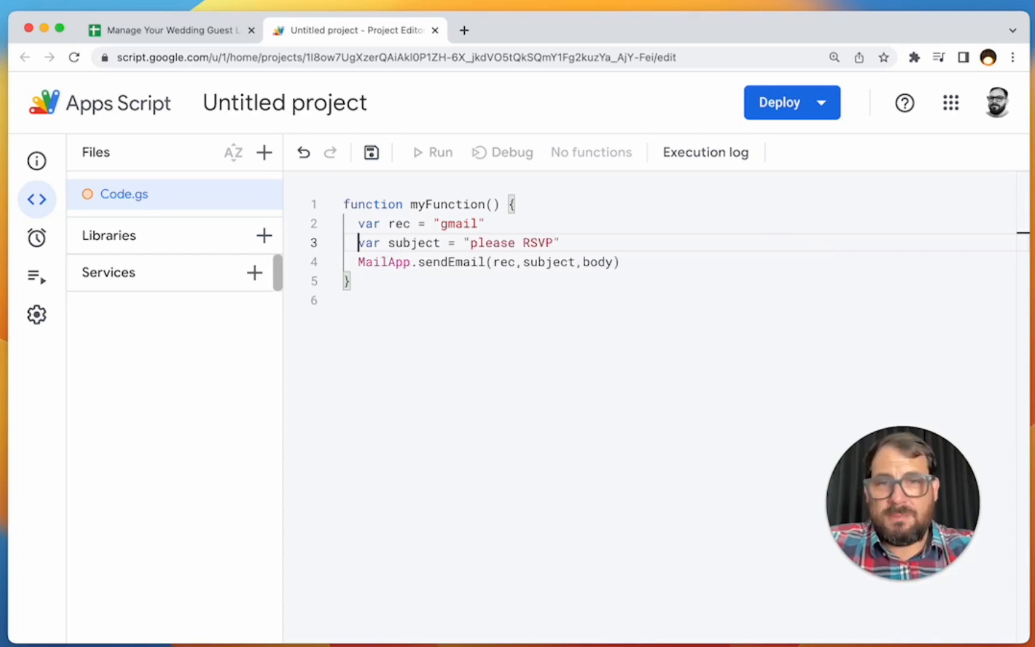
key(Right)
key(Right)
key(Right)
key(Right)
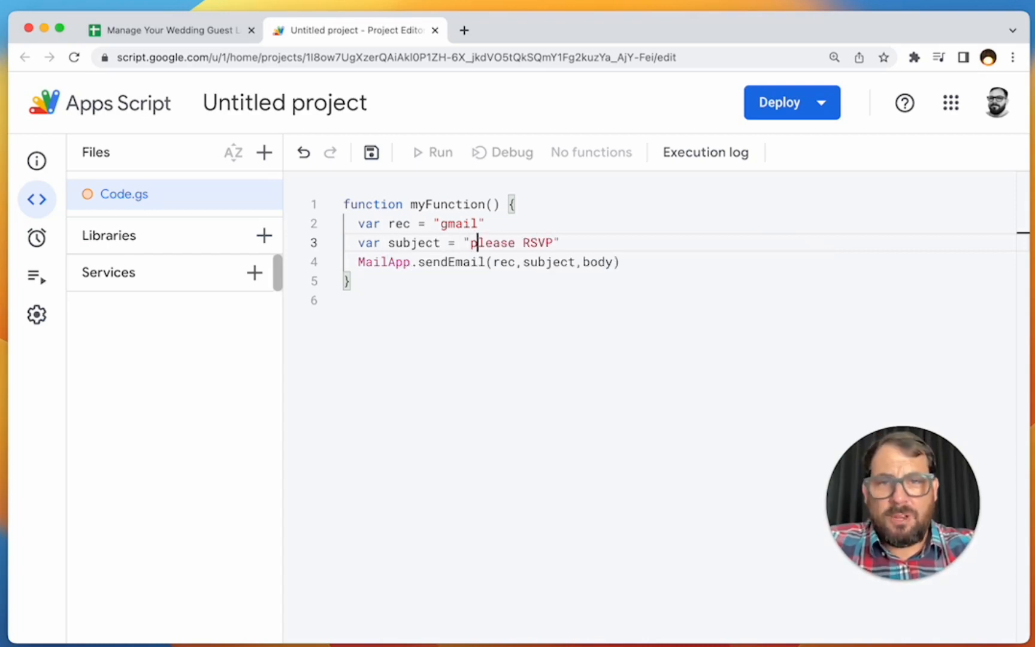
key(BackSpace)
text(OP)
key(BackSpace)
key(BackSpace)
text(P)
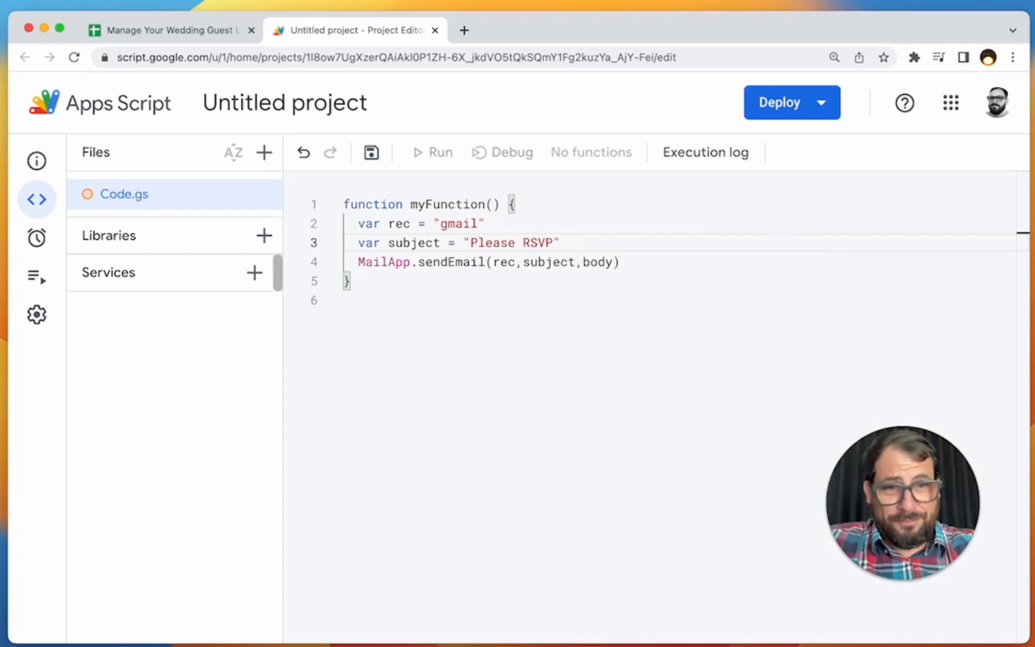
Declare a body variable below the subject, starting with "Hey, just checking if you're coming to my wedding. RSVP ".
key(super+Right)
key(Return)
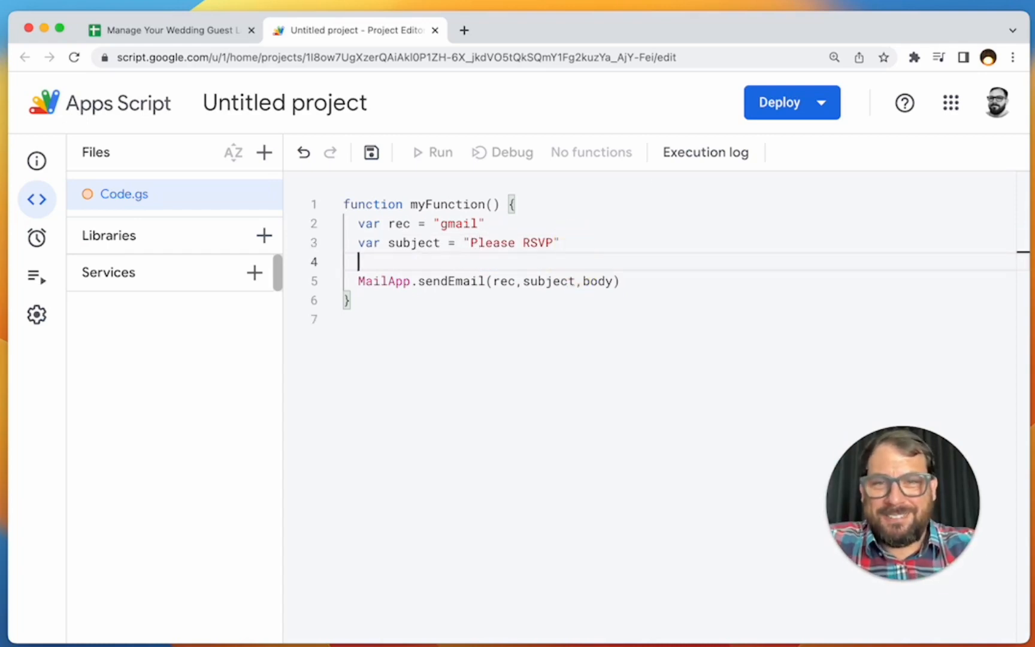
text(var body = )
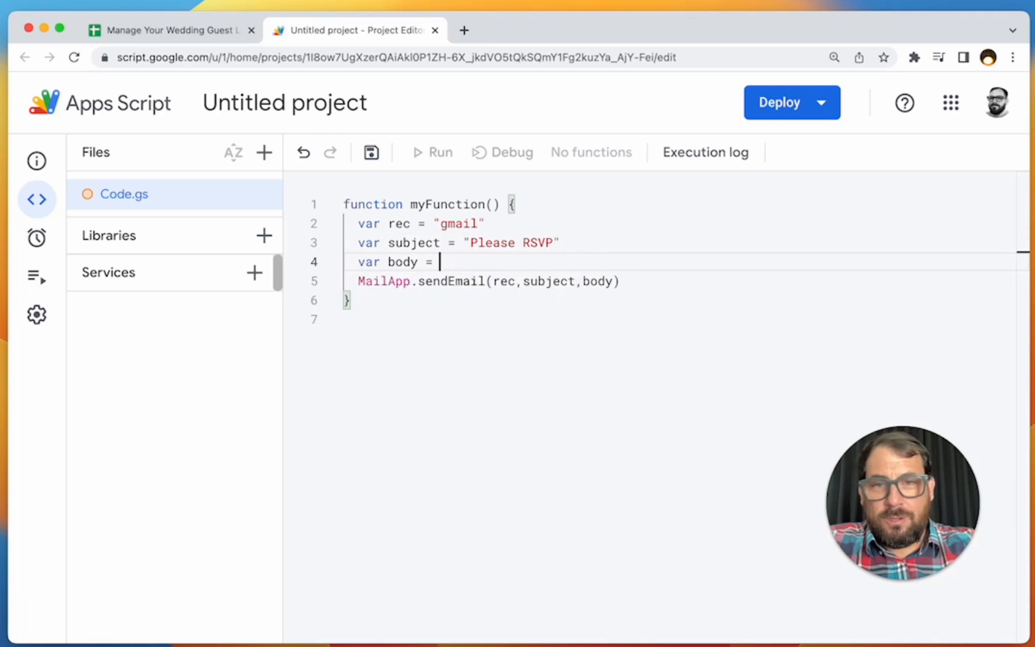
text("Hey, just chekc)
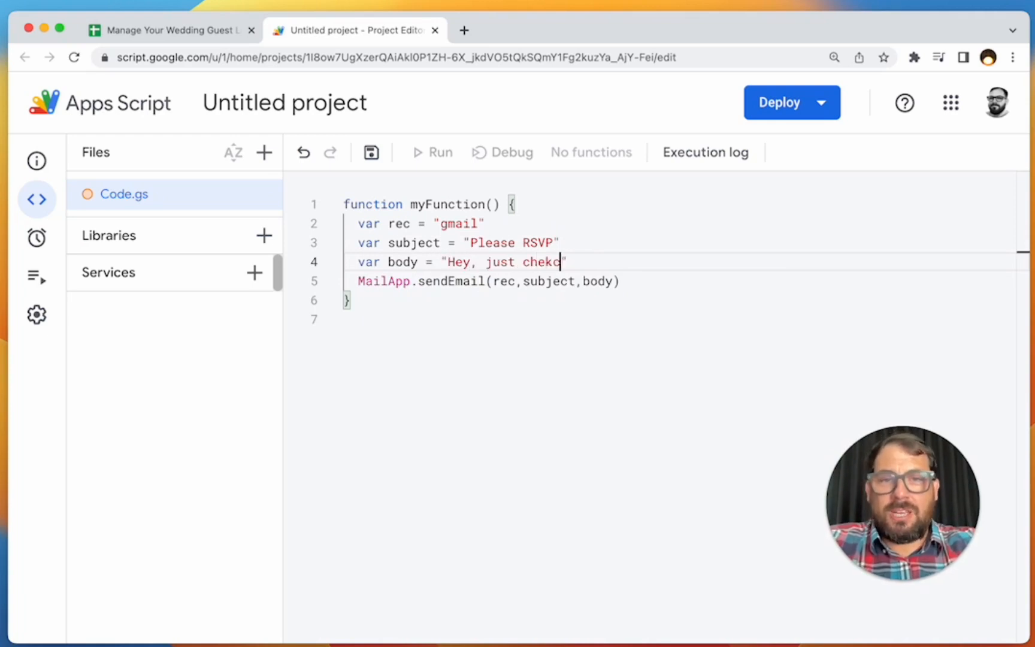
key(BackSpace)
key(BackSpace)
text(cking sh)
key(BackSpace)
key(BackSpace)
text(if you're coming to my wedding. RSVP )
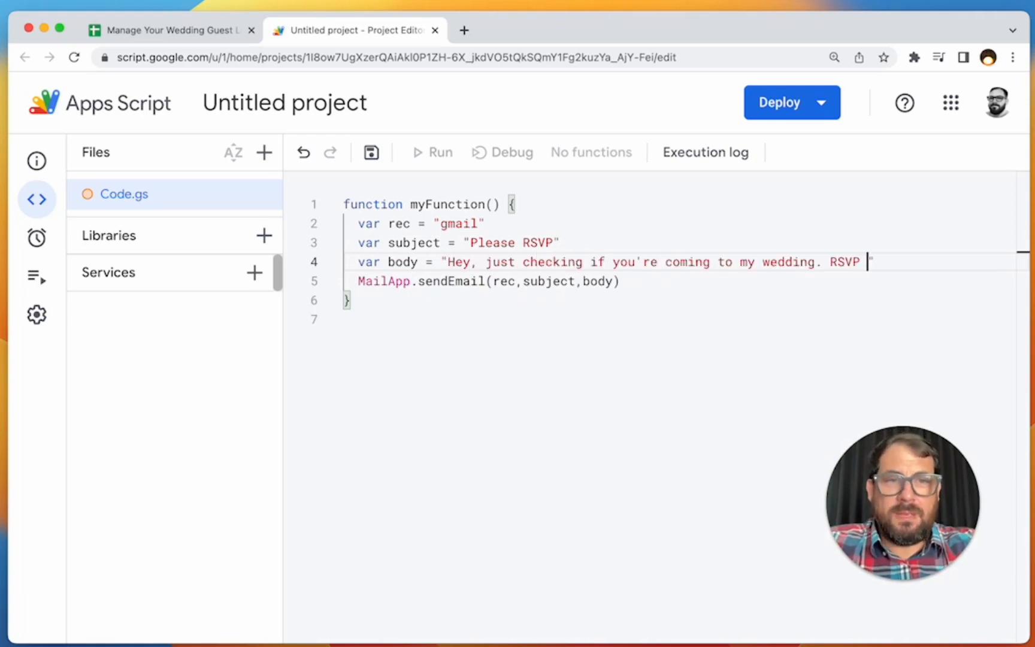
Finish the body string with "before May 1st, here: " and concatenate the variable googleFormLink.
text(before may 1)
key(BackSpace)
key(BackSpace)
key(BackSpace)
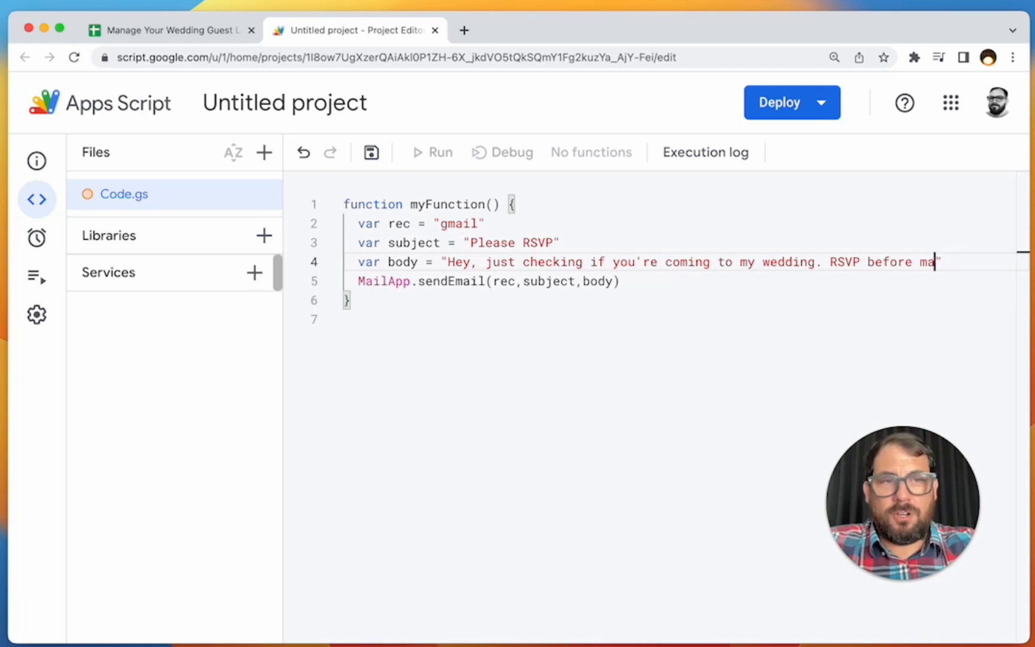
key(BackSpace)
key(BackSpace)
text(May 1st, here: ")
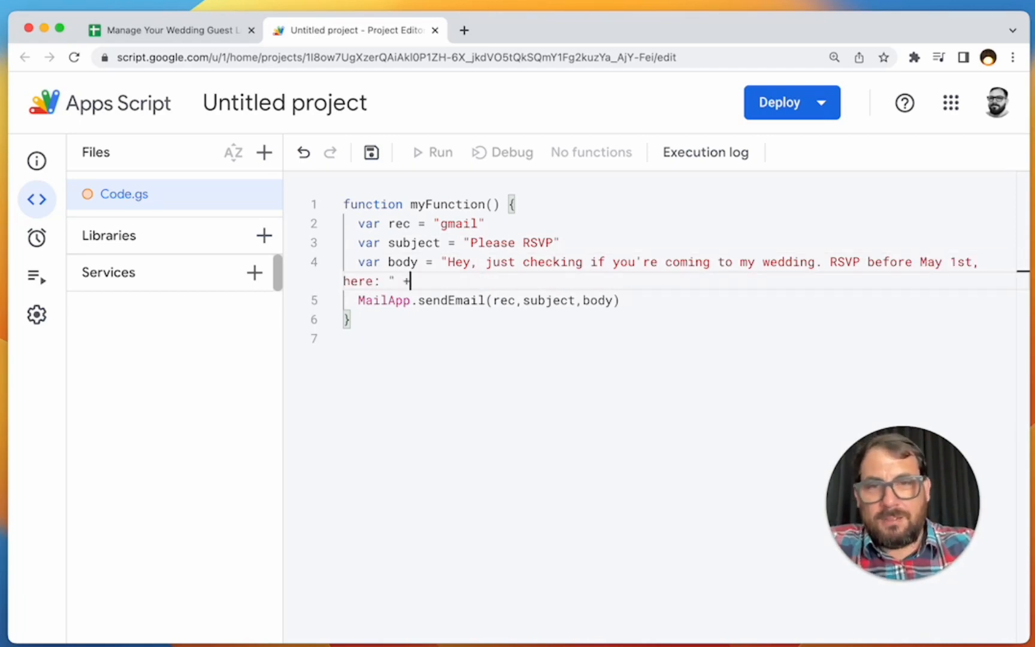
text( + googleFormLink)
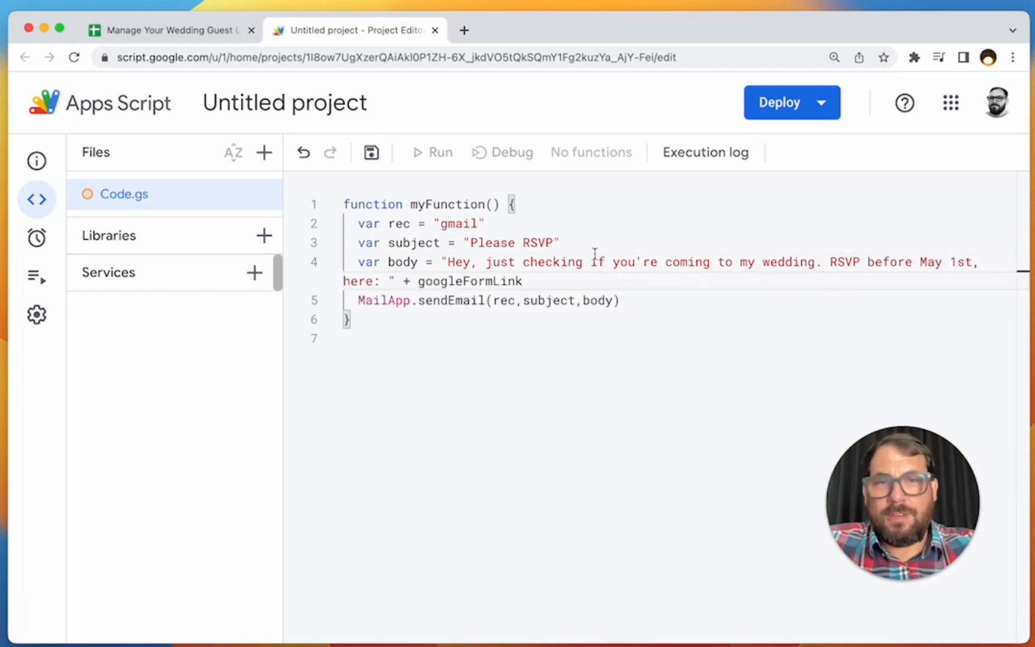
Replace the string assigned to rec with the variable email.
drag(485, 224, 433, 225)
text(email)
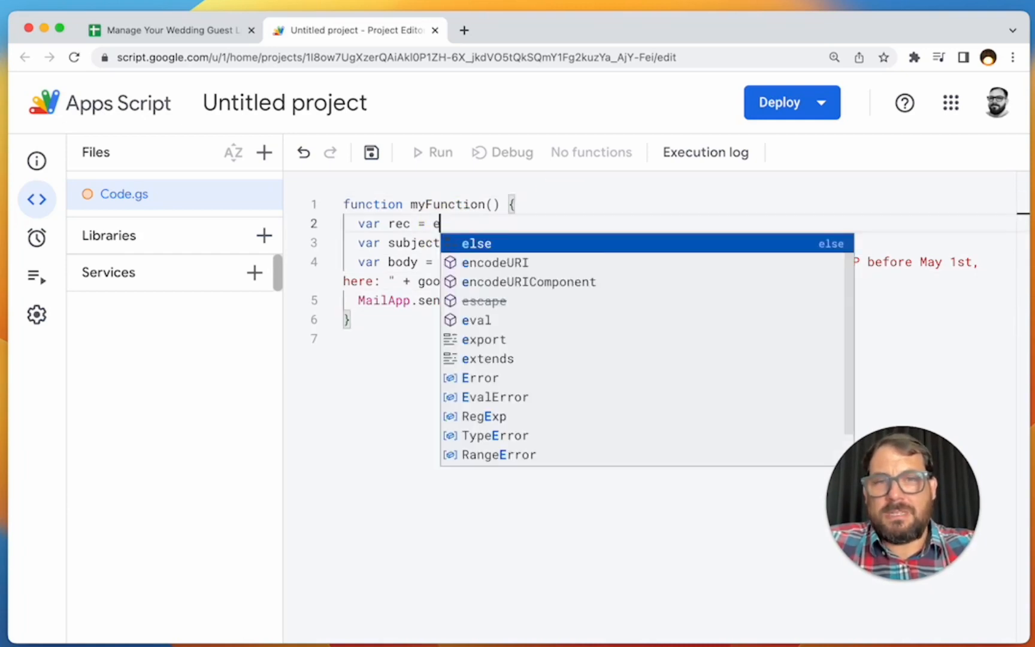
click(535, 209)
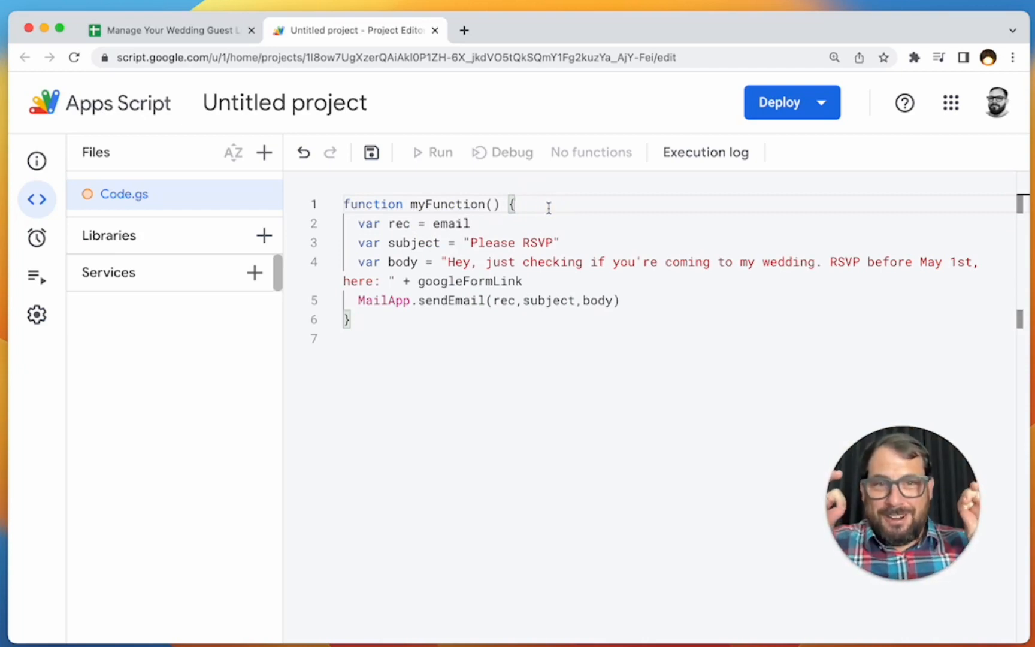
In the guest list spreadsheet's Sheet1, move the form link column F between the Email and RSVP columns.
click(206, 31)
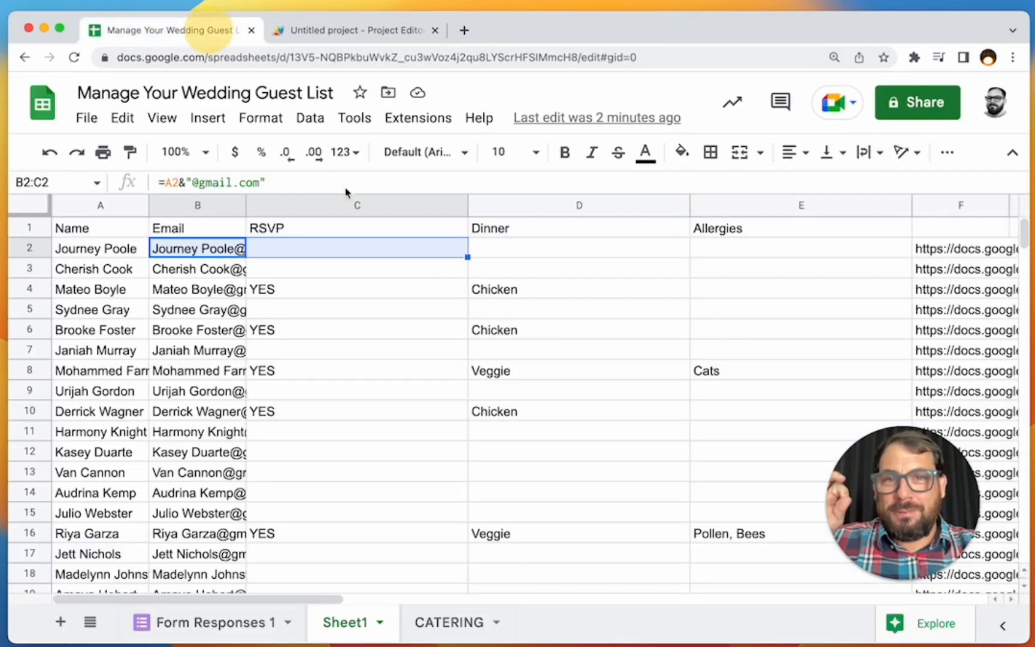
click(156, 250)
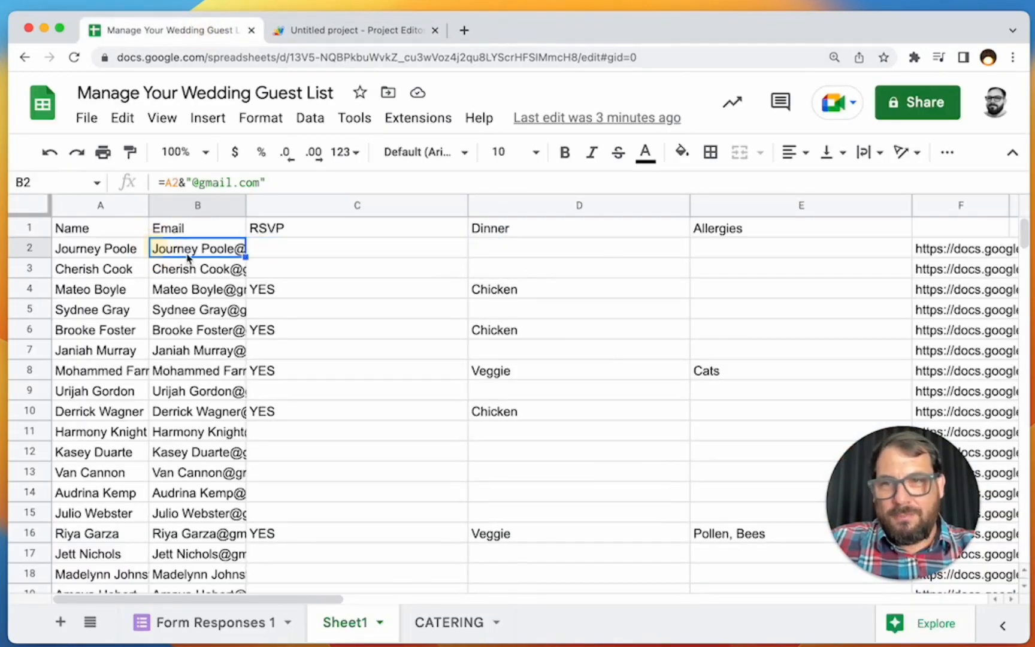
click(937, 256)
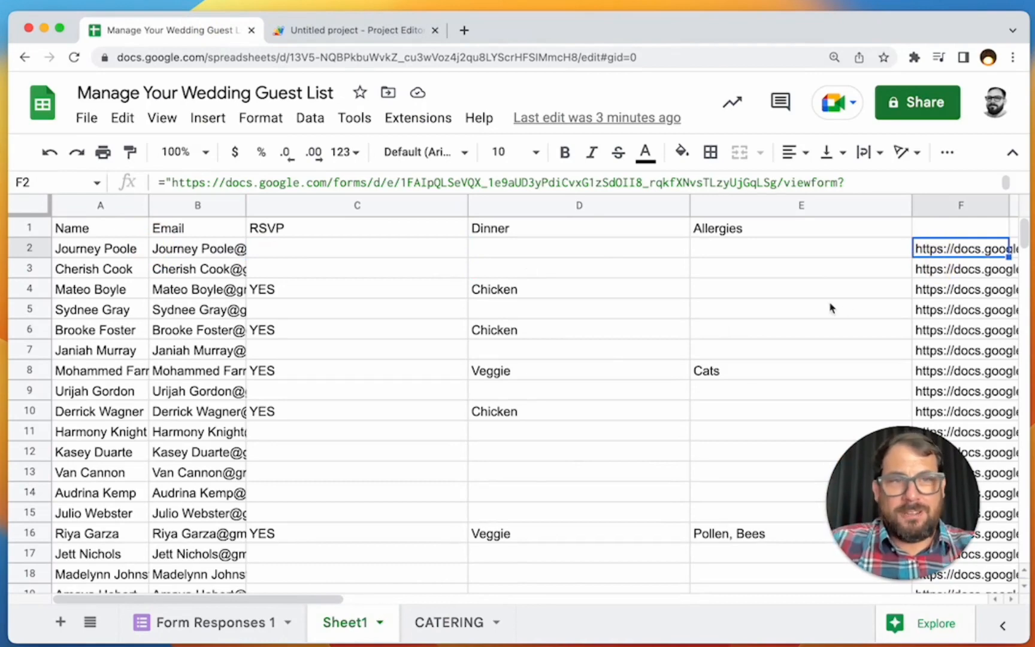
click(950, 205)
drag(949, 205, 335, 204)
click(294, 256)
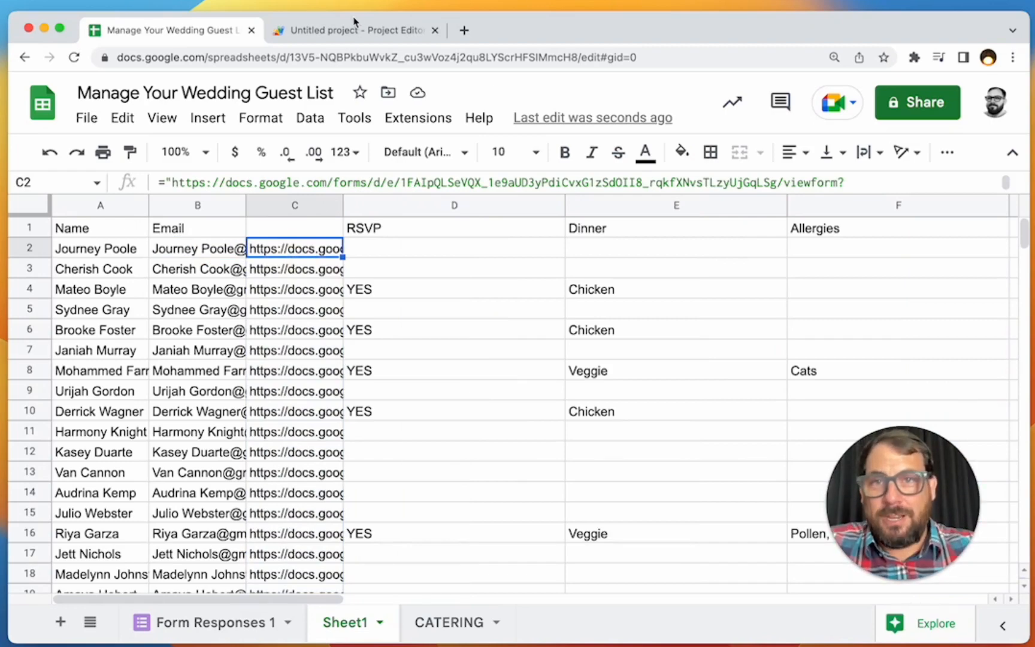
Back in the Apps Script project, declare arrayOfGuests as SpreadsheetApp.getActiveSpreadsheet() above the rec line, leaving a blank line before it.
click(342, 31)
key(Return)
key(Return)
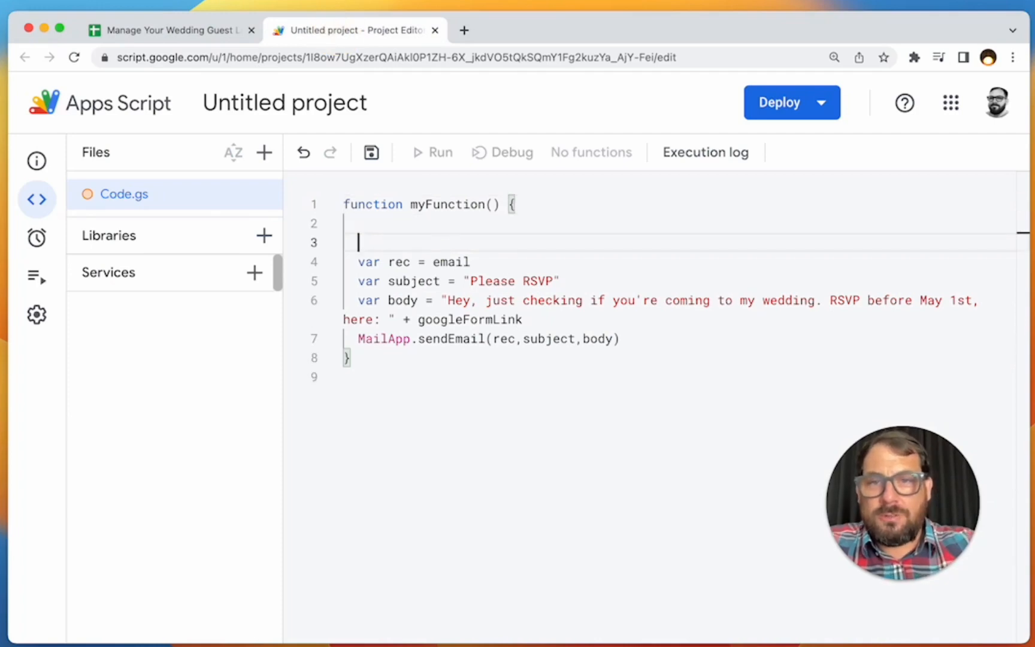
text(var ar)
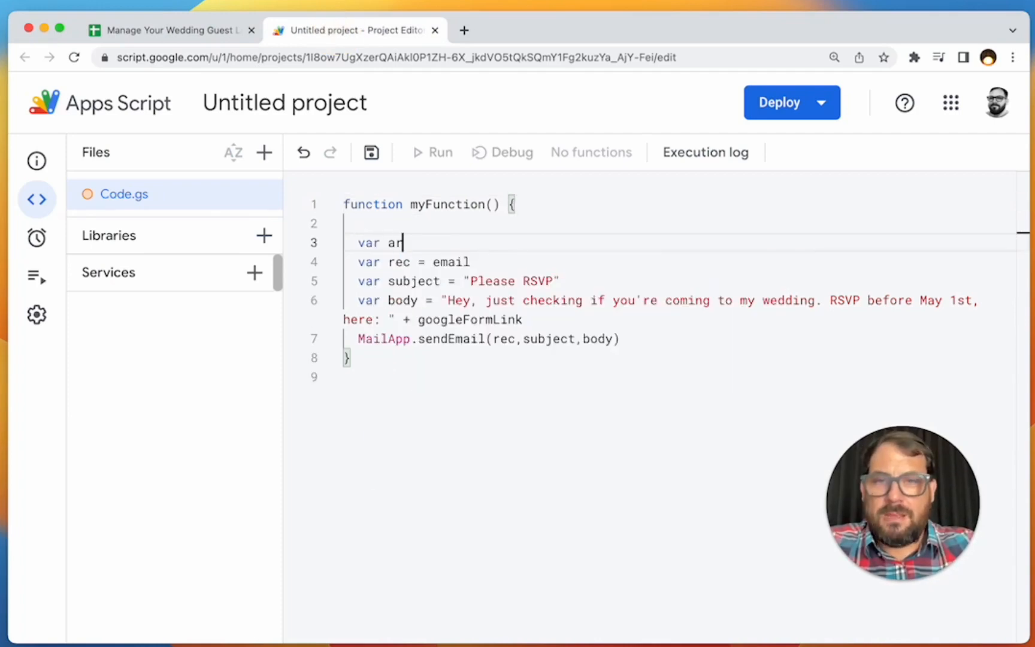
text(rayOfGuests = )
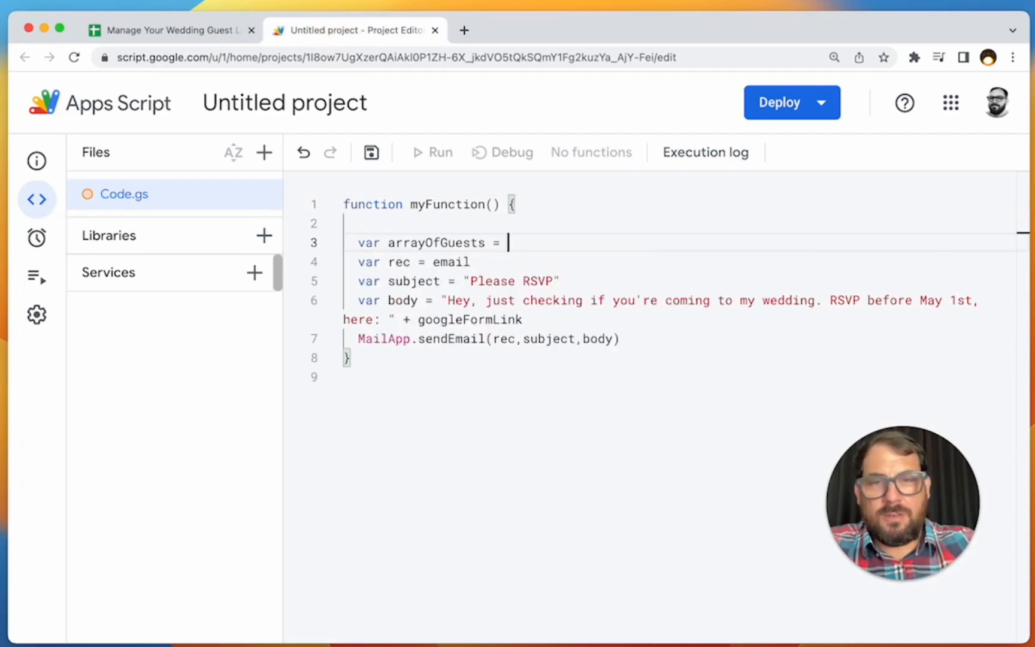
text(SpreadsheetApp.get)
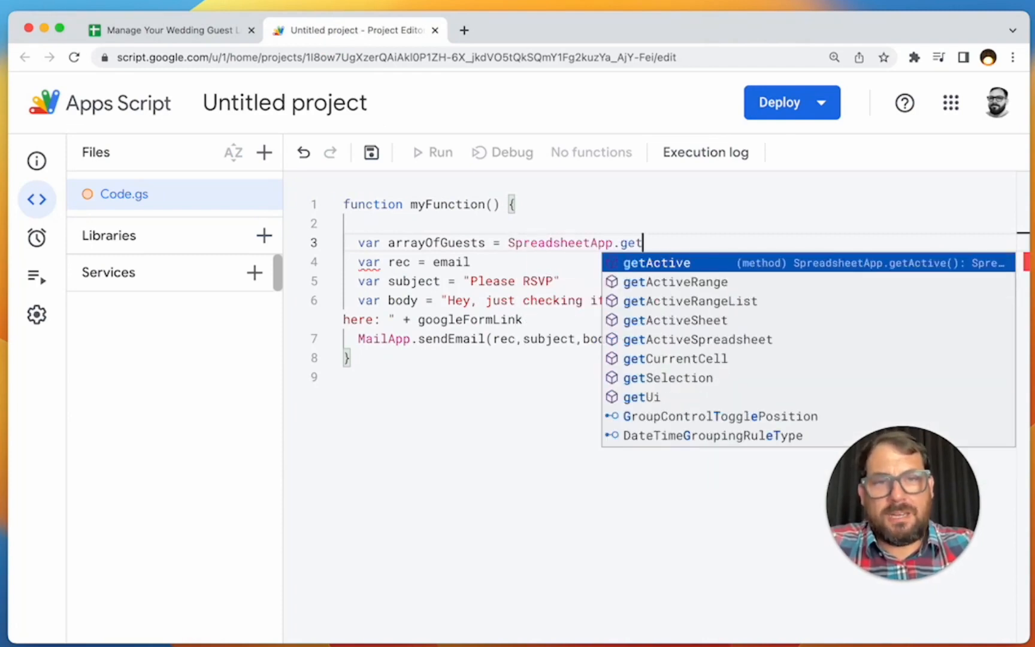
key(Down)
key(Down)
key(Down)
key(Down)
key(Return)
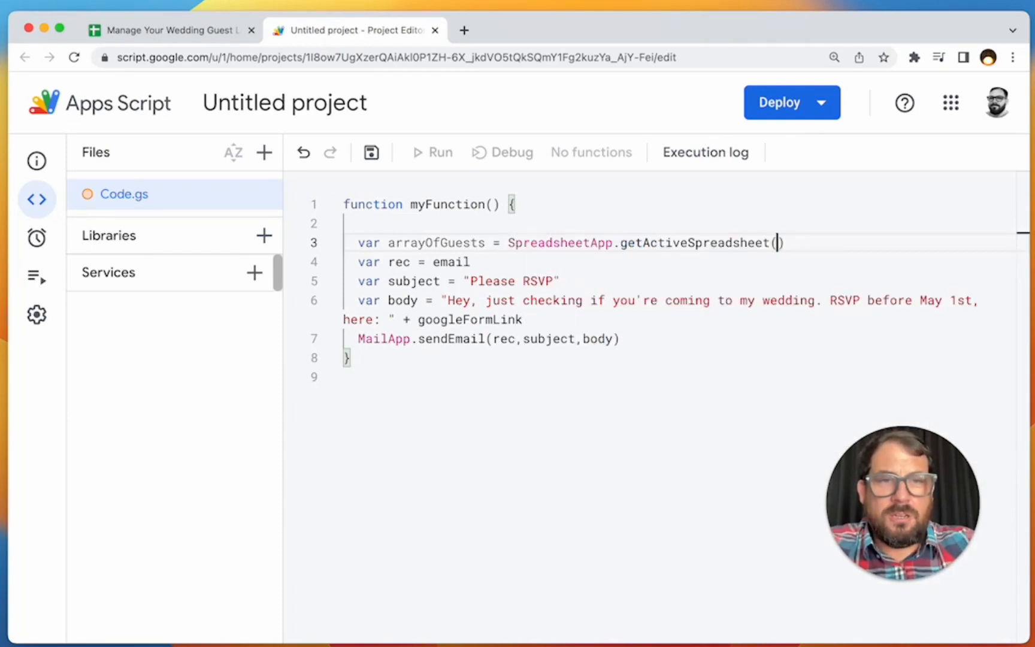
Chain getSheetByName("Sheet1") onto the arrayOfGuests statement, checking the sheet name in the spreadsheet.
key(Right)
text(.getSheetByName)
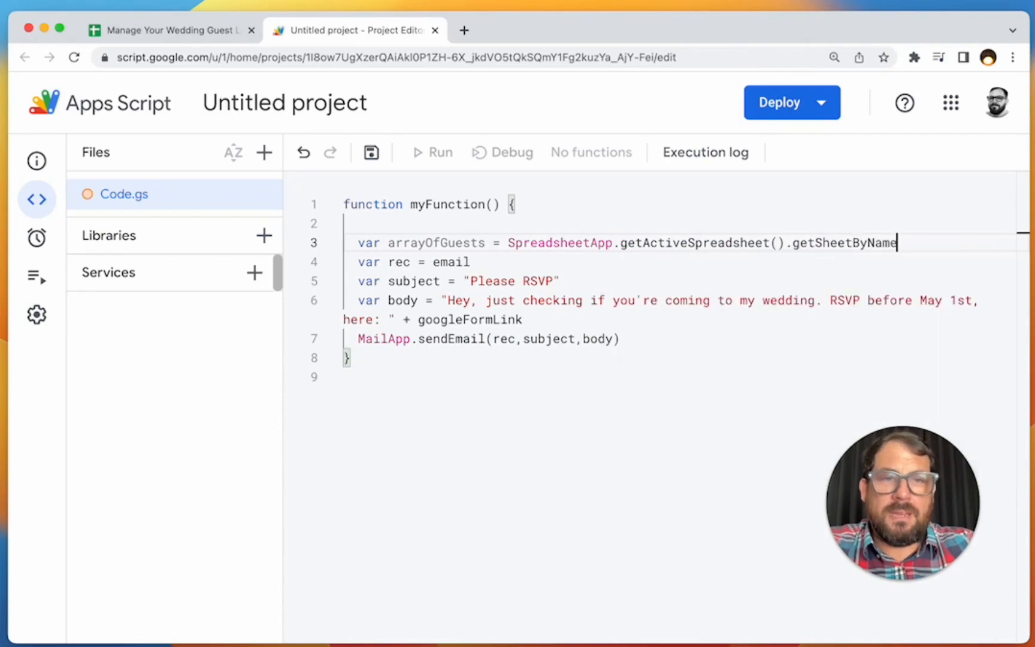
click(166, 28)
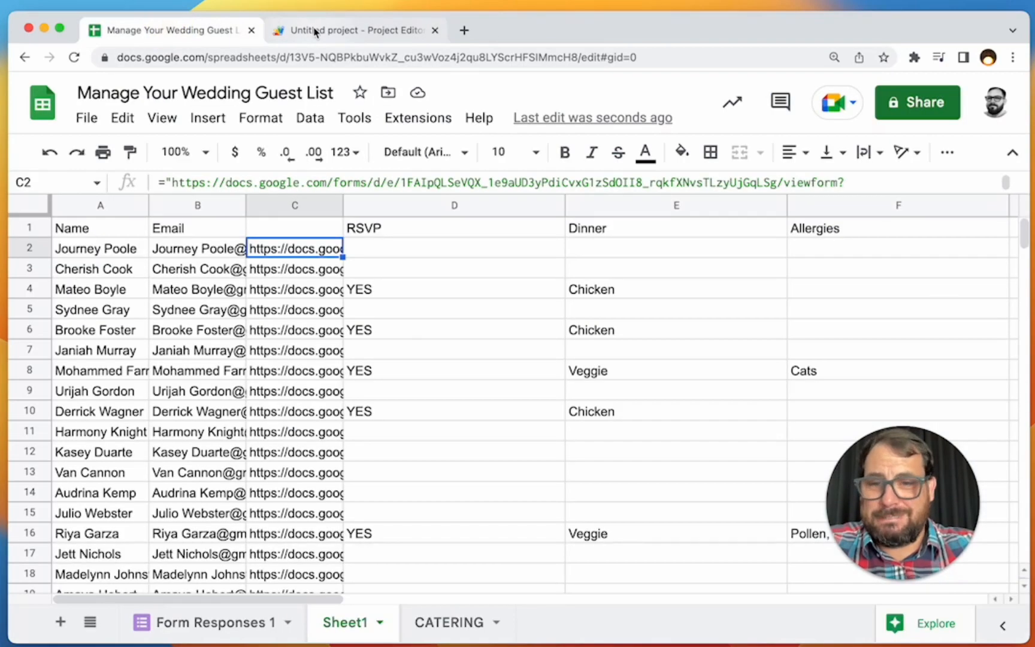
click(296, 29)
text(("Sheet1"))
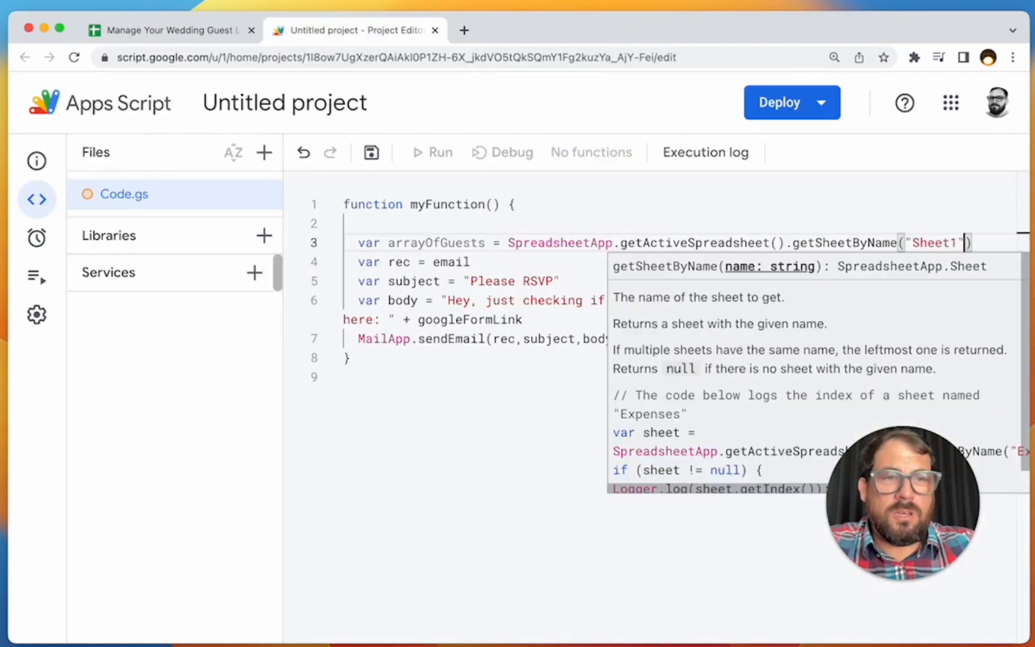
Chain getRange("B:D") onto the arrayOfGuests statement.
text(.getRange()
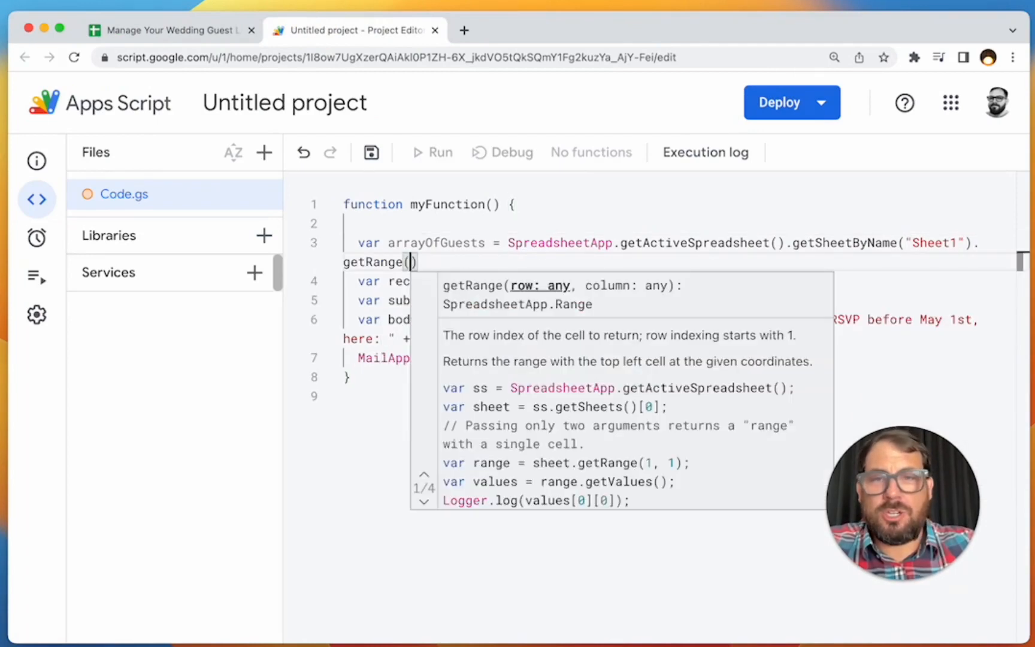
text(")
text(A:)
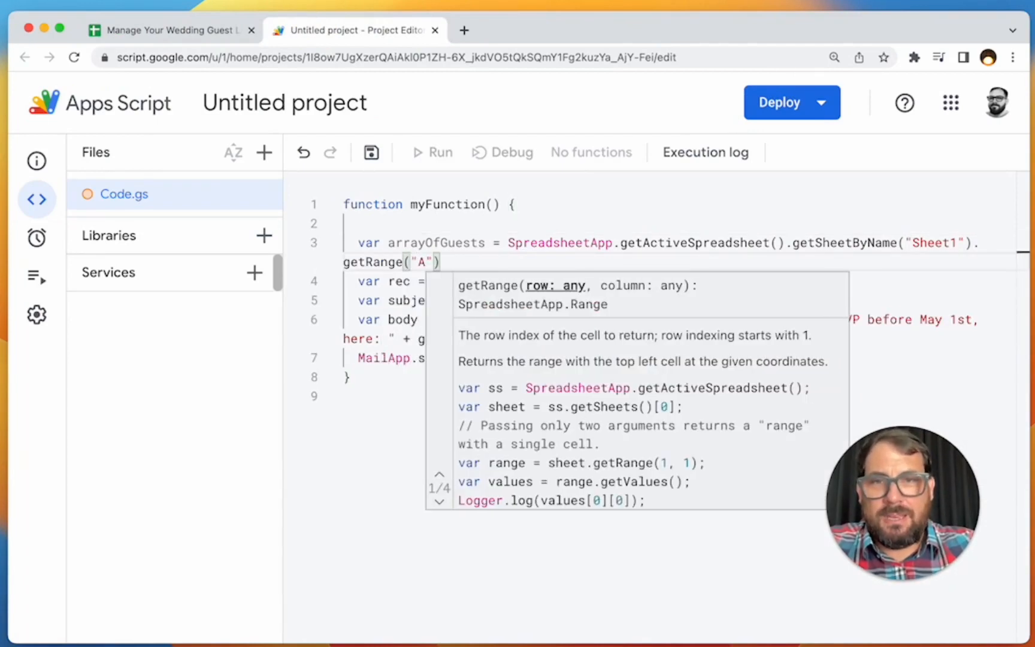
key(BackSpace)
key(BackSpace)
text(B:D)
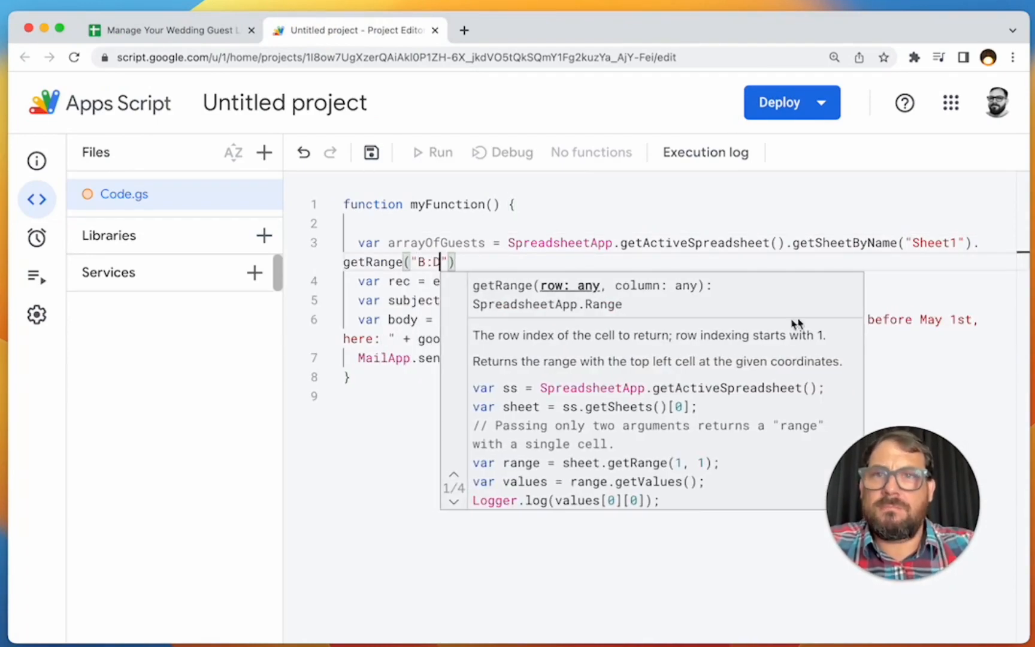
Chain getValues() onto the arrayOfGuests statement, ending it with a semicolon, and check the RSVP column in the spreadsheet's Sheet1.
click(157, 29)
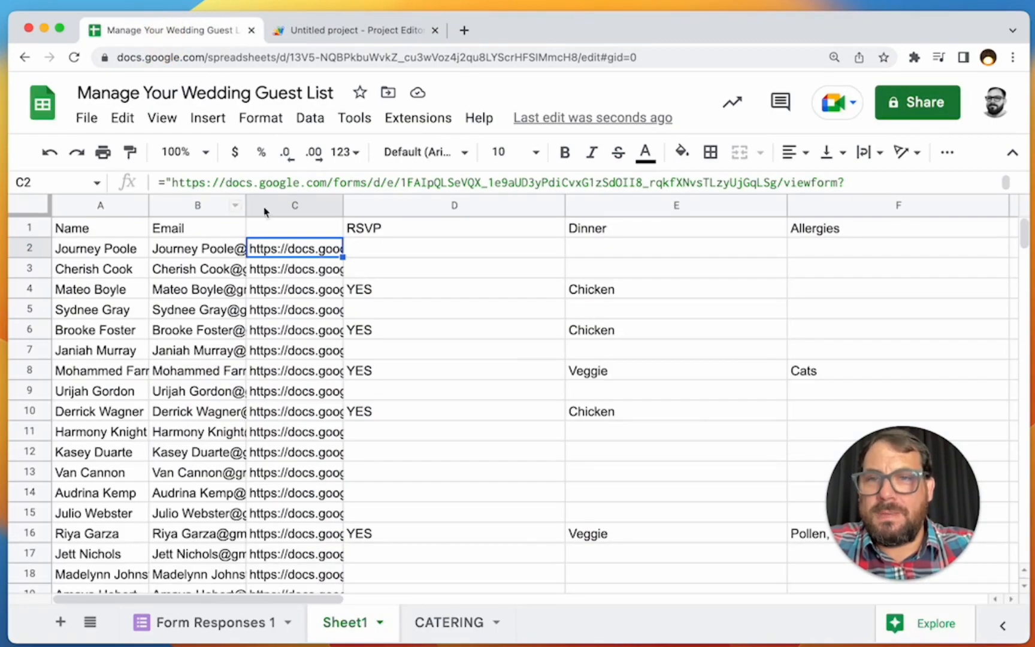
click(302, 29)
text(.getValues();)
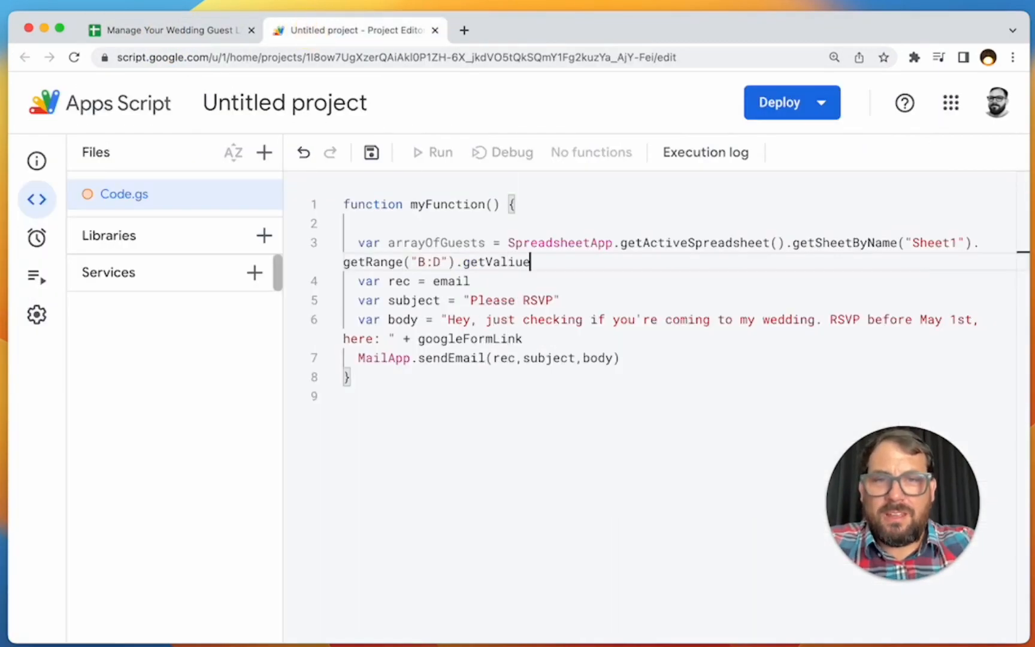
key(Return)
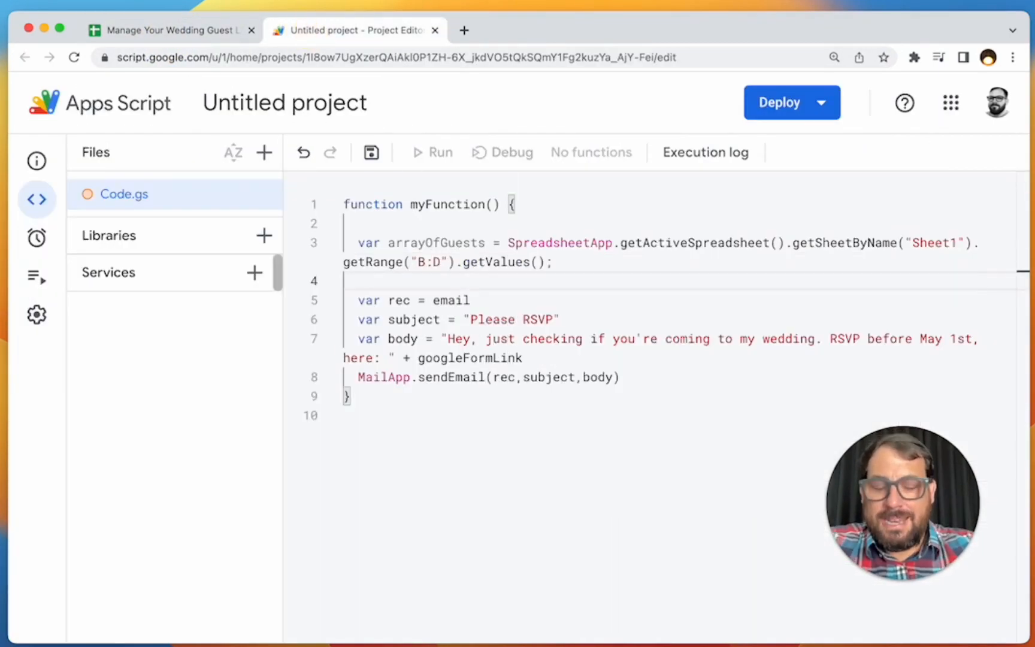
drag(474, 294, 428, 295)
click(471, 289)
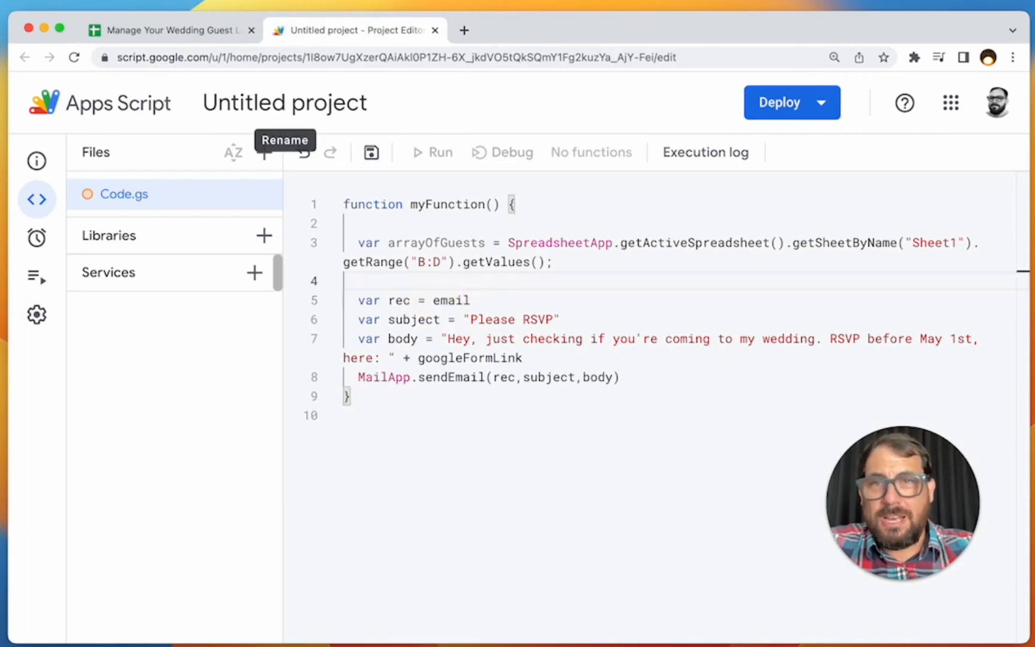
click(174, 29)
drag(393, 251, 394, 382)
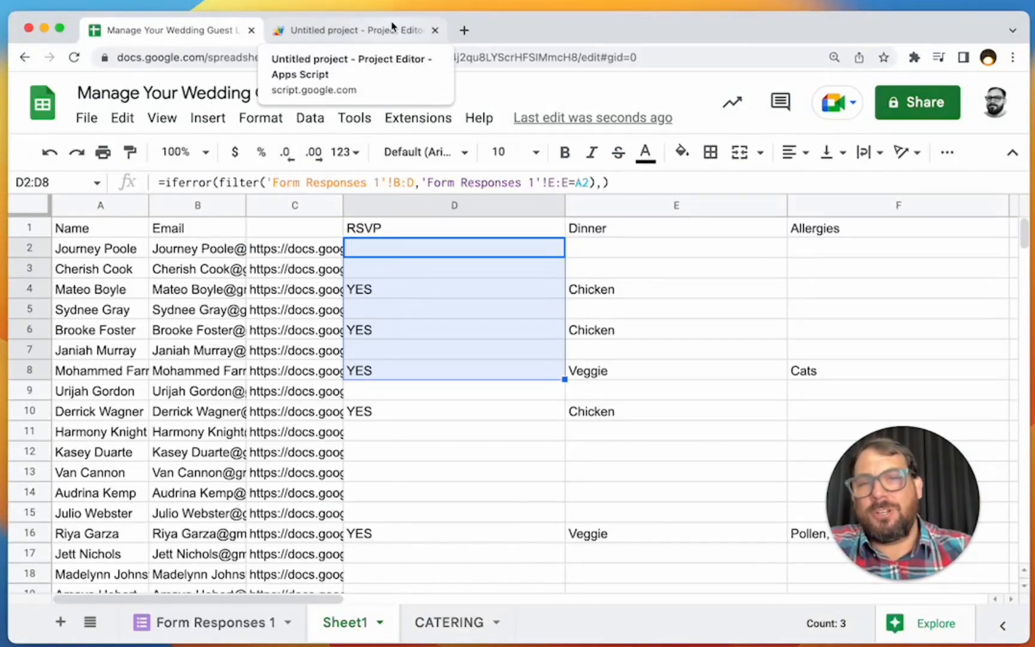
click(362, 29)
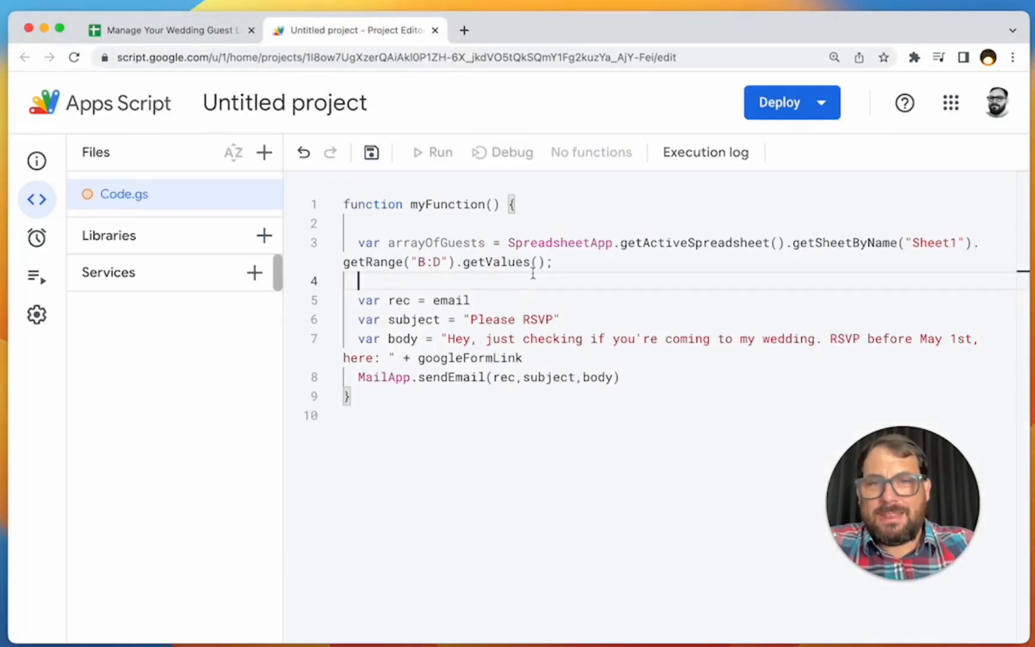
Below the arrayOfGuests statement, add a for loop with i=0, i< arrayOfGuests.length and i++, opening its body.
key(Return)
text(for )
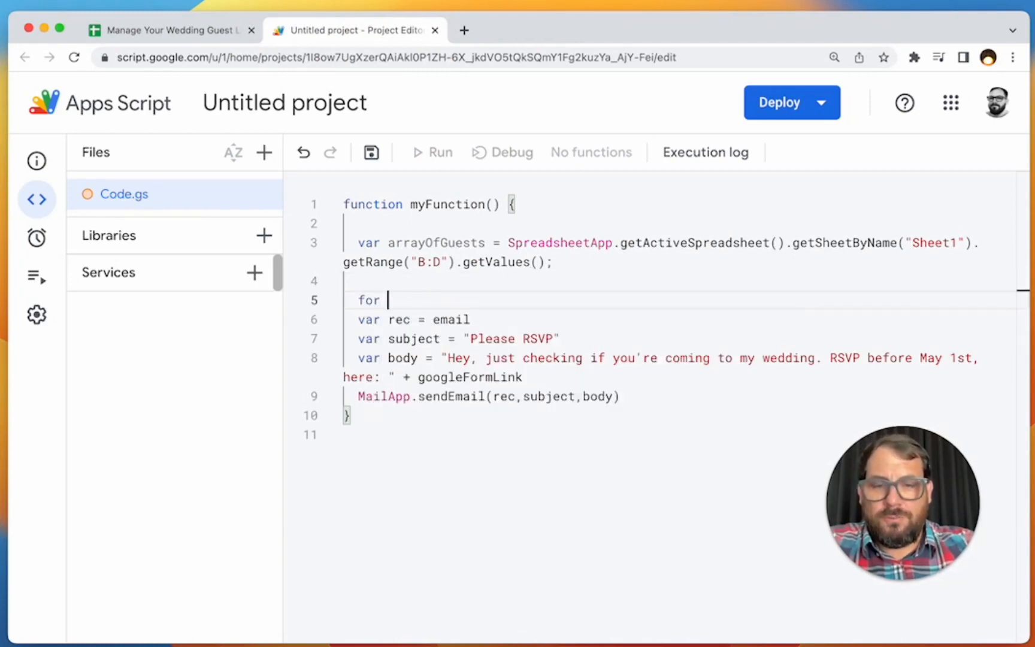
text((i)
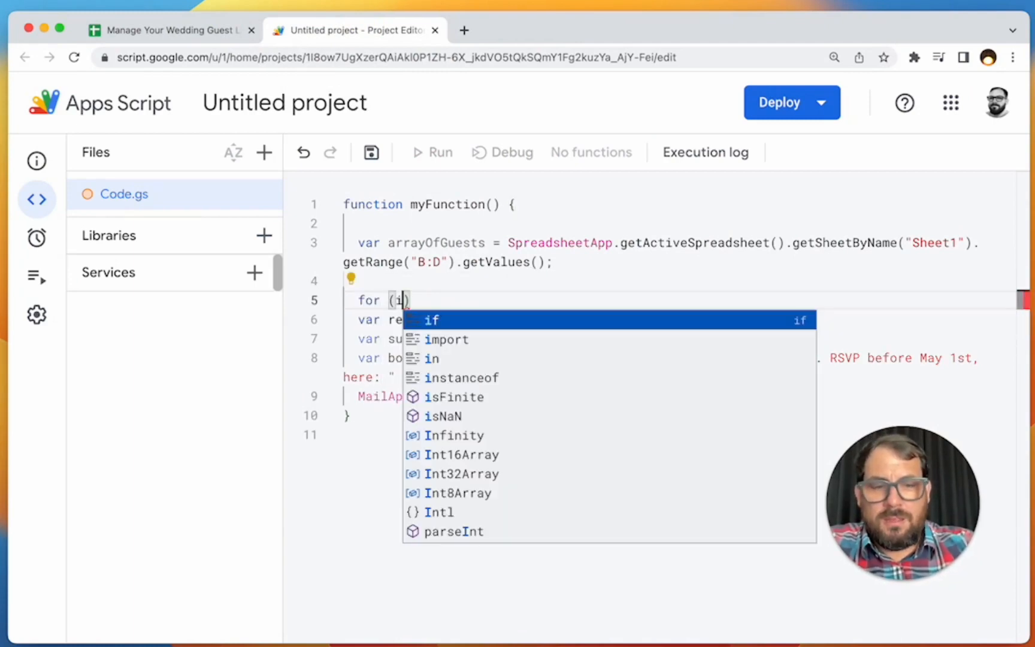
text(=0;i<)
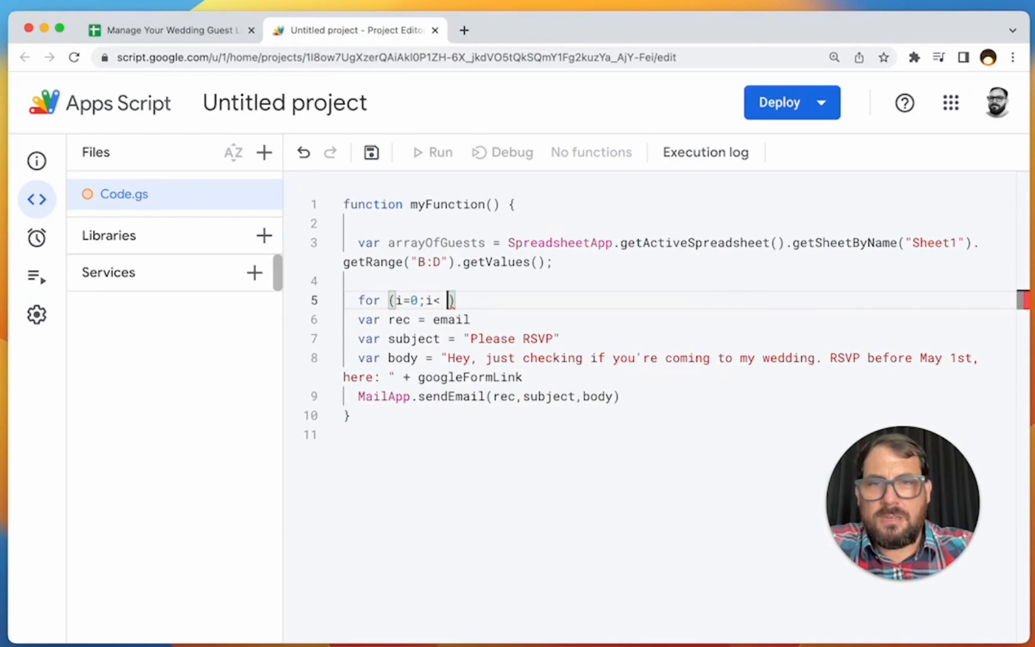
double_click(447, 241)
key(cmd+c)
click(448, 299)
key(cmd+v)
text(.length ; i)
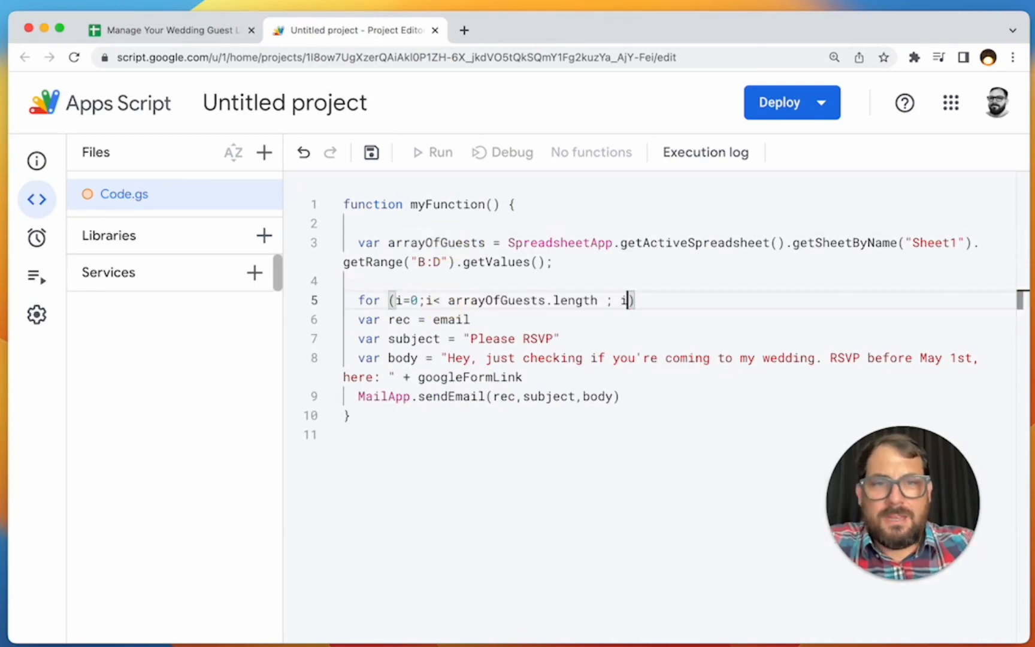
text(++){)
key(Return)
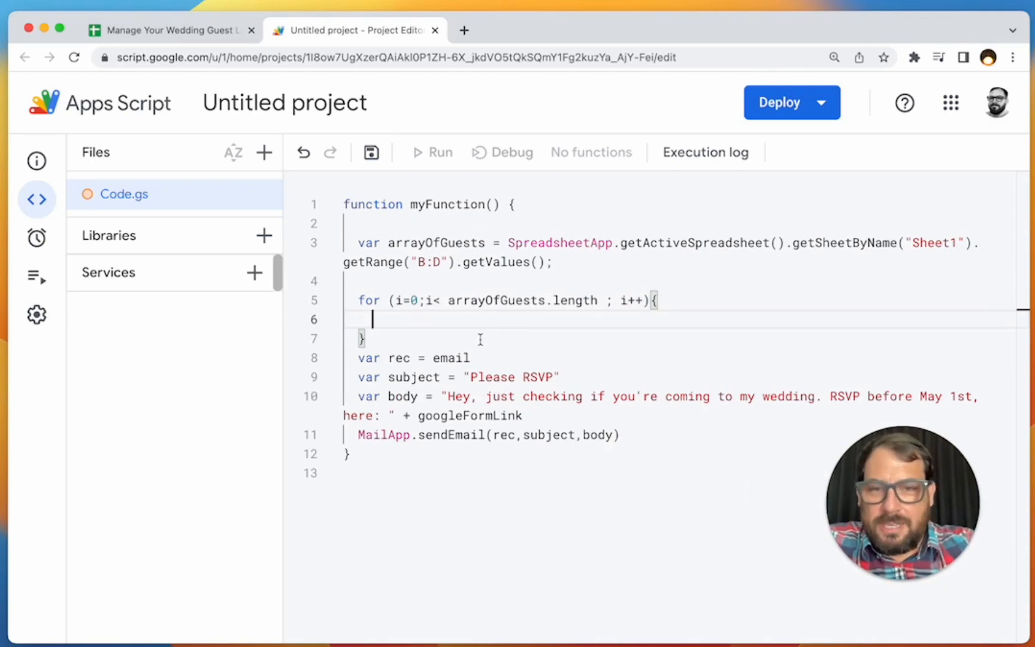
Declare row as arrayOfGuests[i] inside the loop, and change the getRange reference to "B2:D".
text(var row = arrayOfGuests[i])
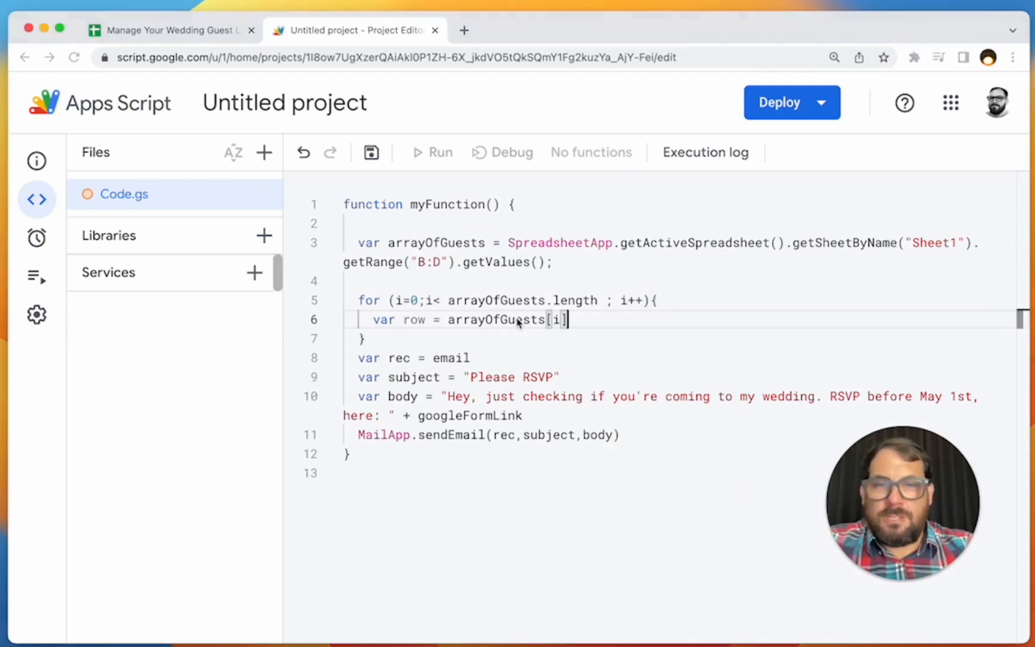
click(437, 318)
drag(457, 318, 568, 317)
click(571, 316)
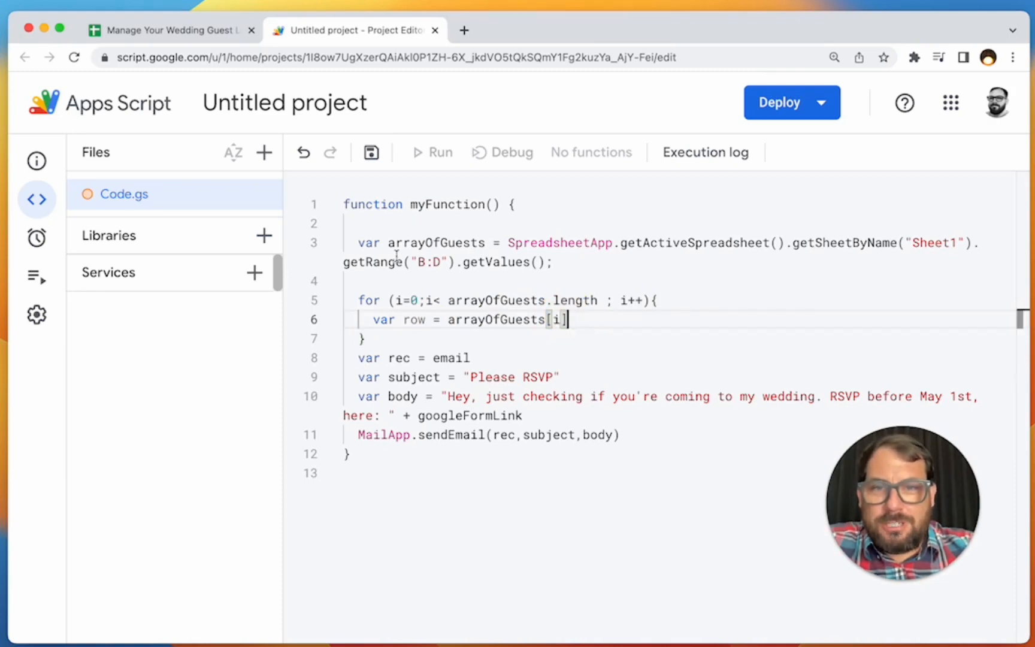
click(424, 261)
text(2)
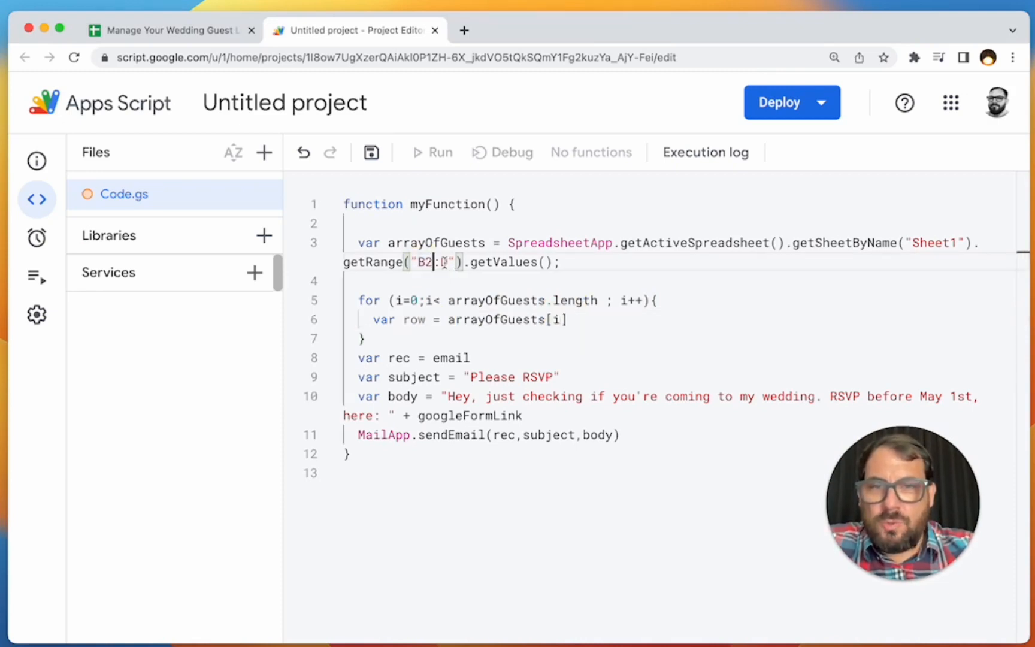
Add Logger.log(row) below the row declaration inside the loop and save the project.
click(610, 321)
key(Return)
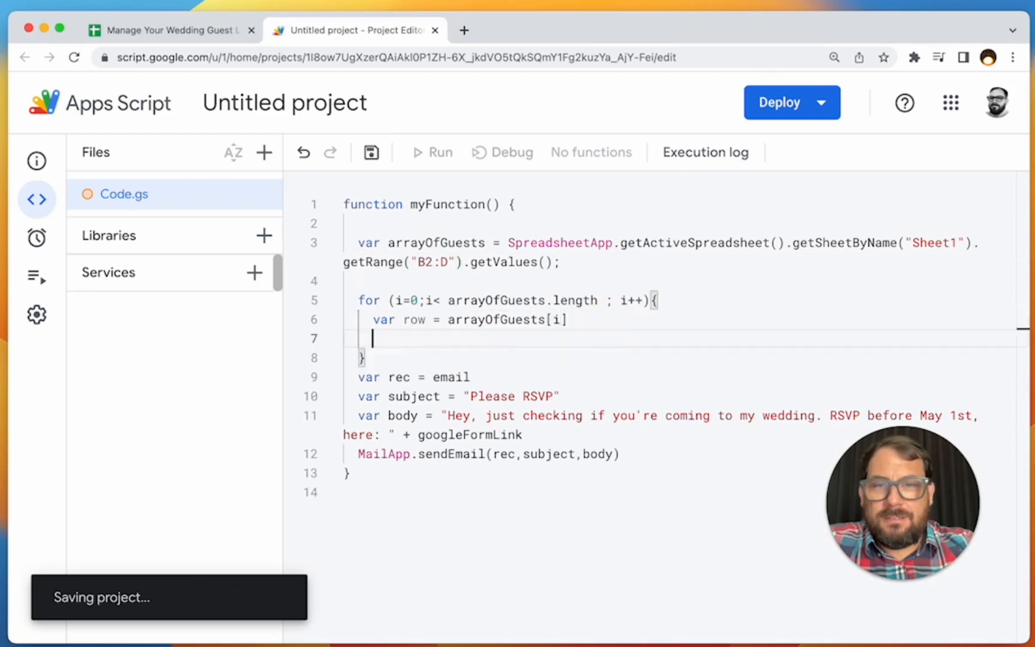
text(Logger.log()
text(row)
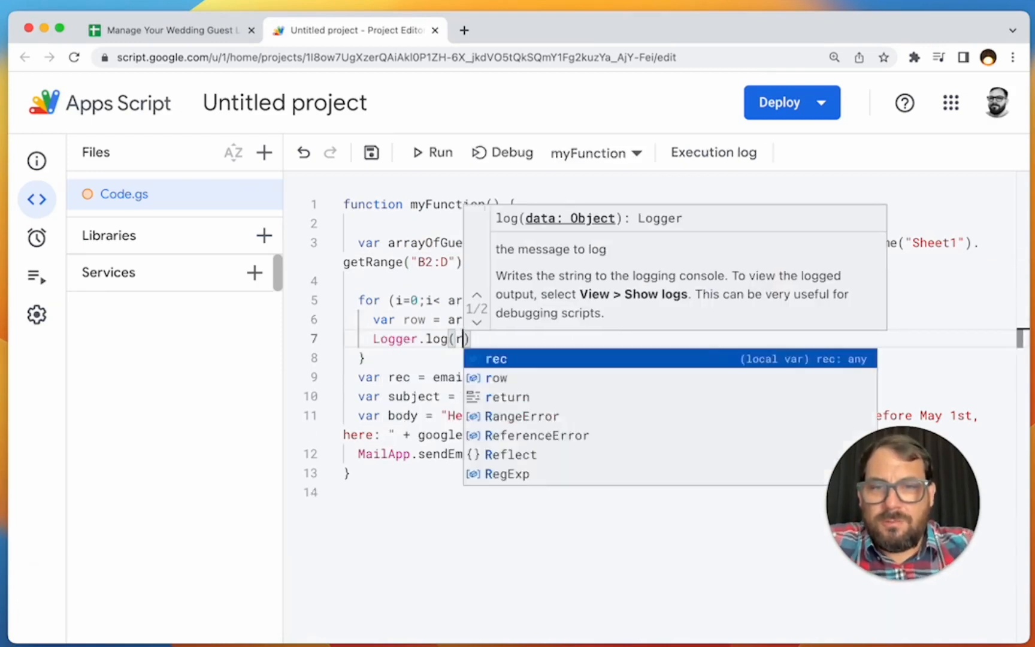
click(403, 319)
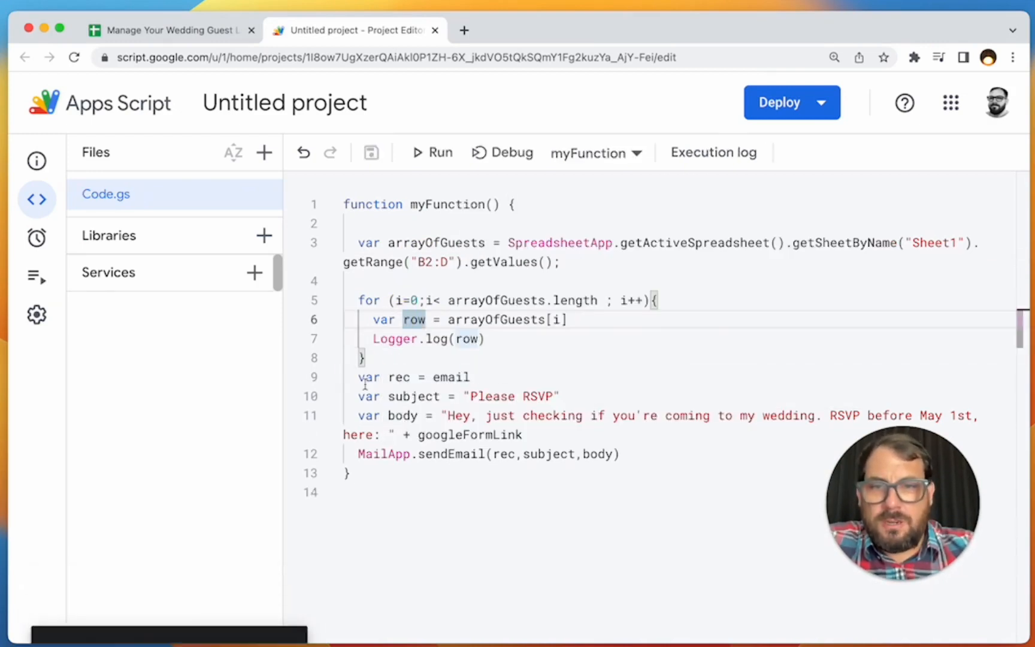
Comment out the rec, subject, body and MailApp.sendEmail lines below the loop, and save the project.
drag(358, 377, 626, 450)
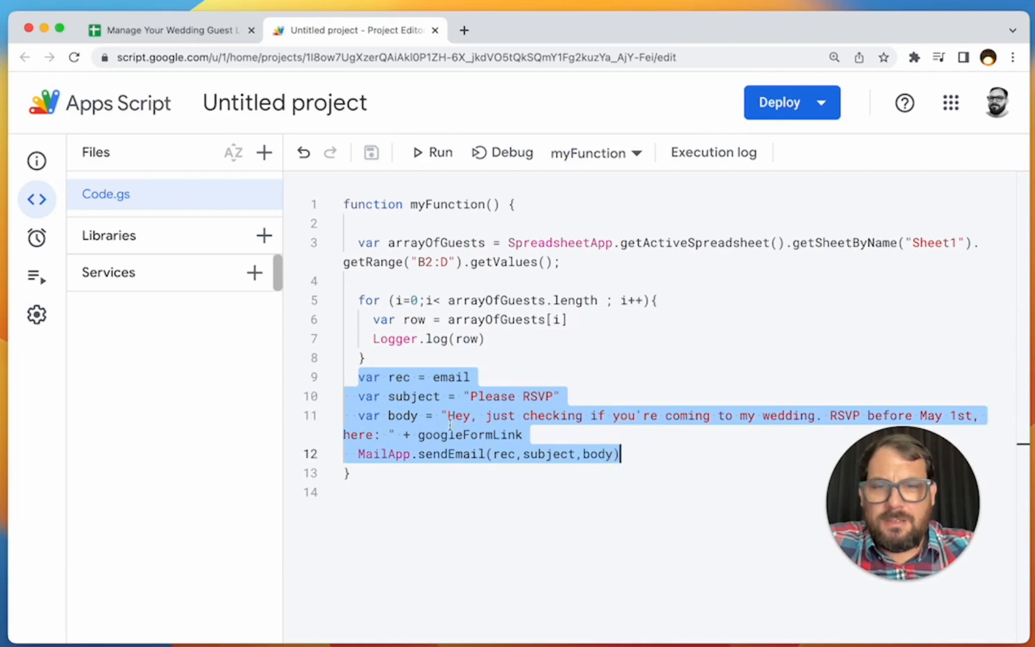
click(334, 379)
key(super+slash)
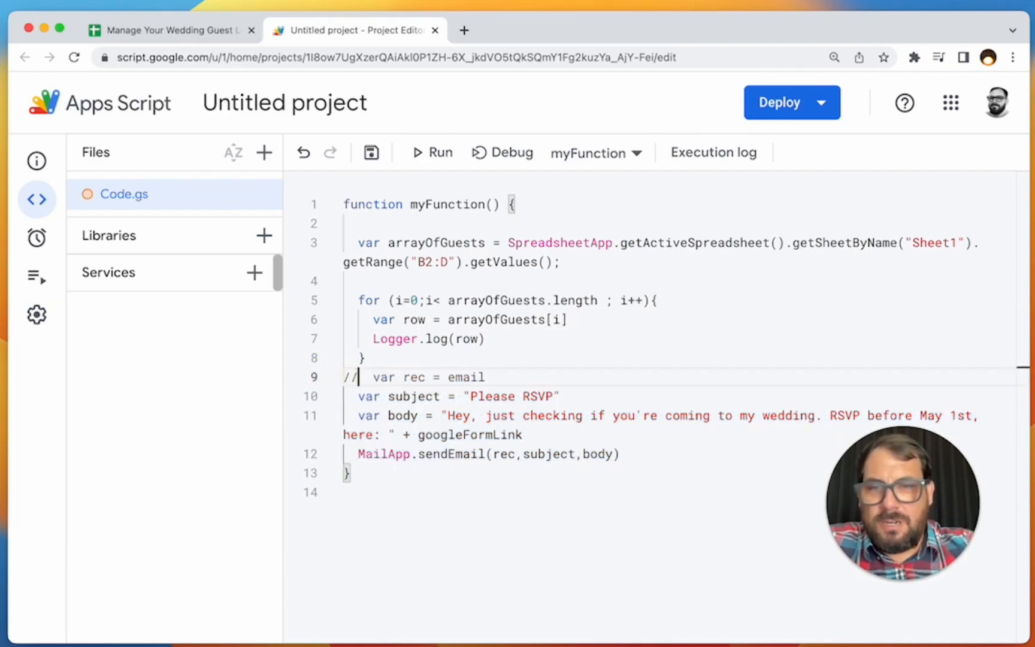
key(Down)
key(super+slash)
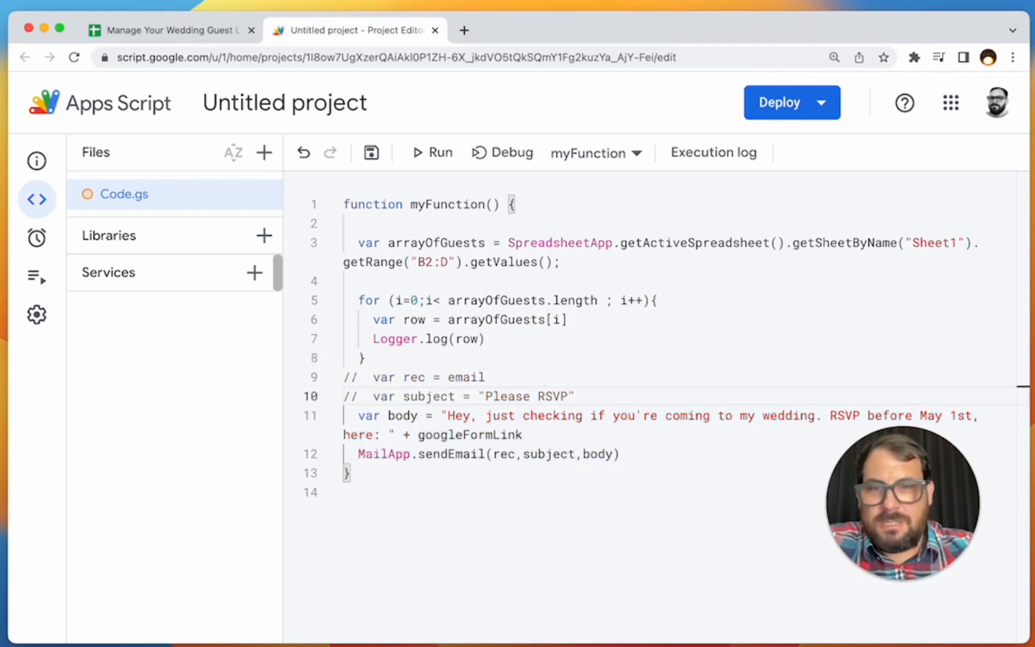
key(Down)
key(super+slash)
key(Down)
key(Down)
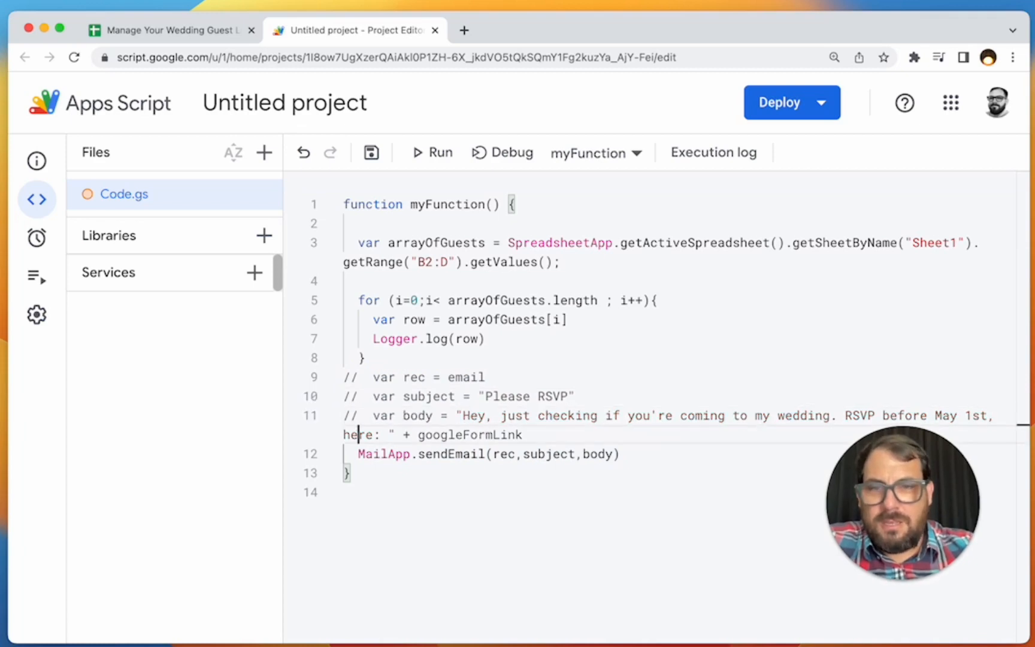
text(//)
key(super+s)
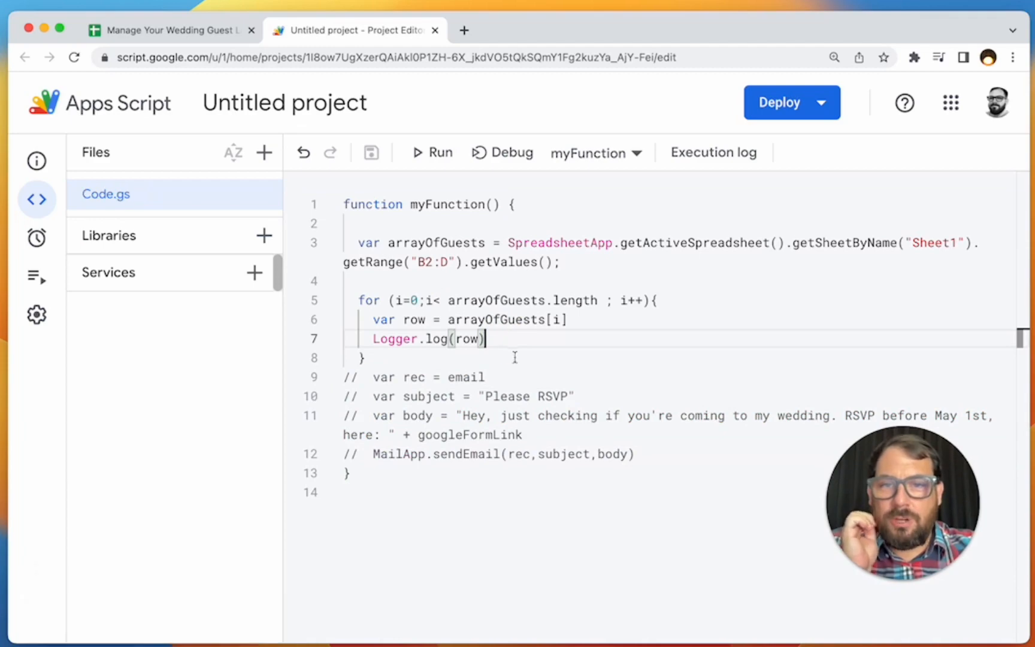
Run myFunction, allow the project the requested Google account access, and review the guest rows in the execution log.
key(super+r)
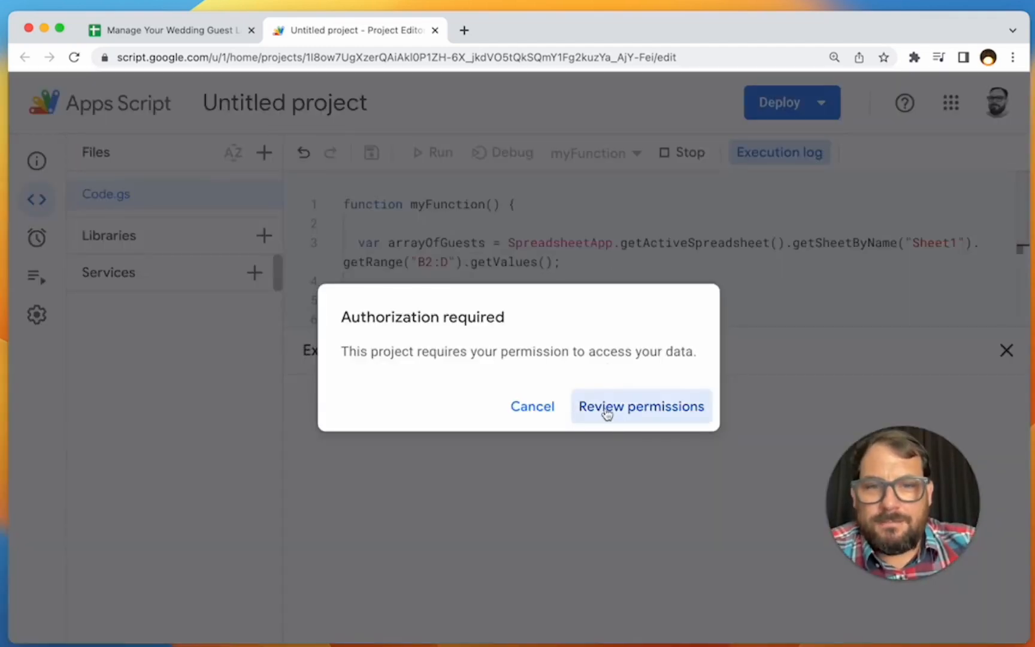
click(607, 412)
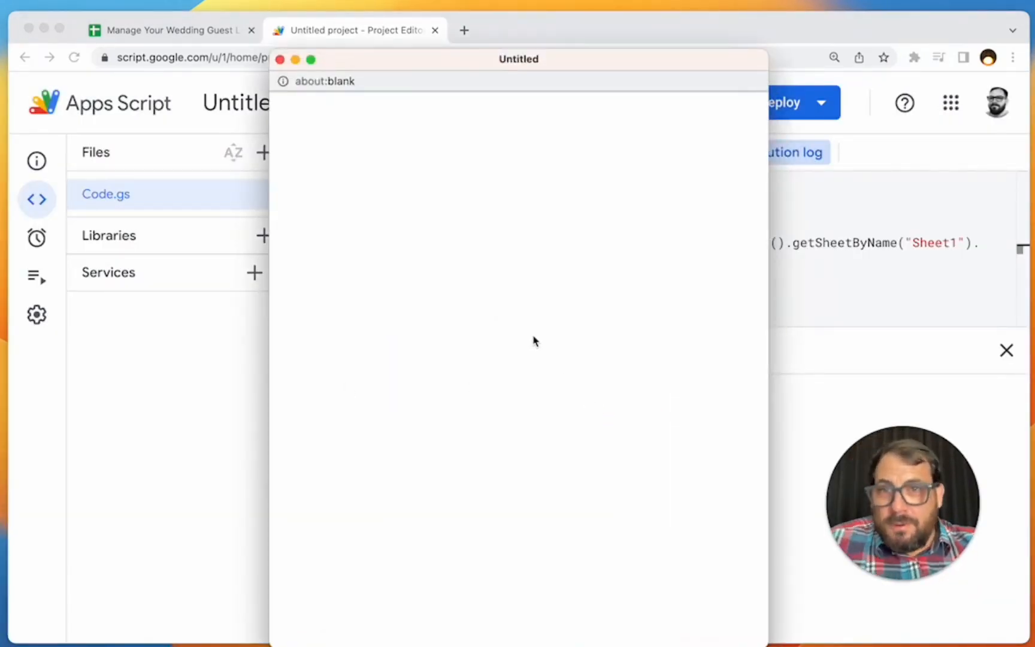
click(532, 364)
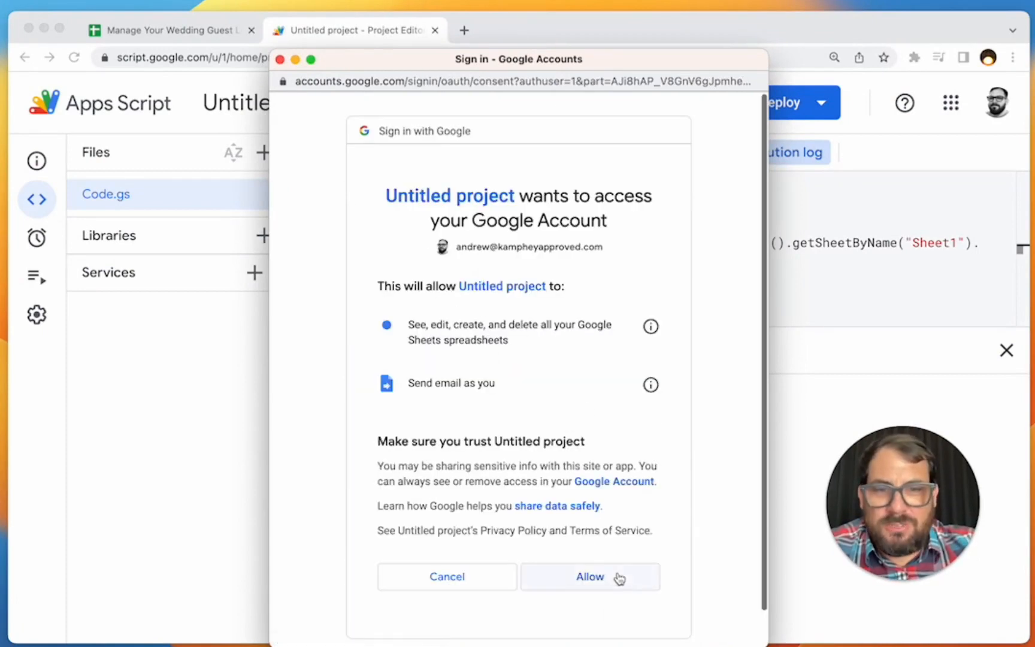
click(619, 578)
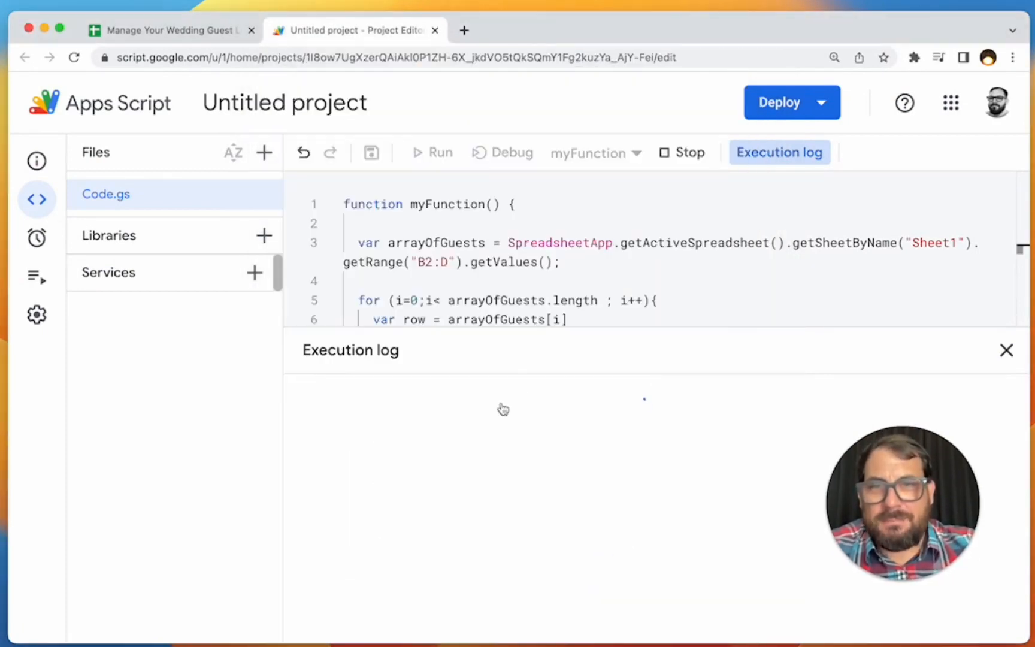
scroll(585, 462, up, 10)
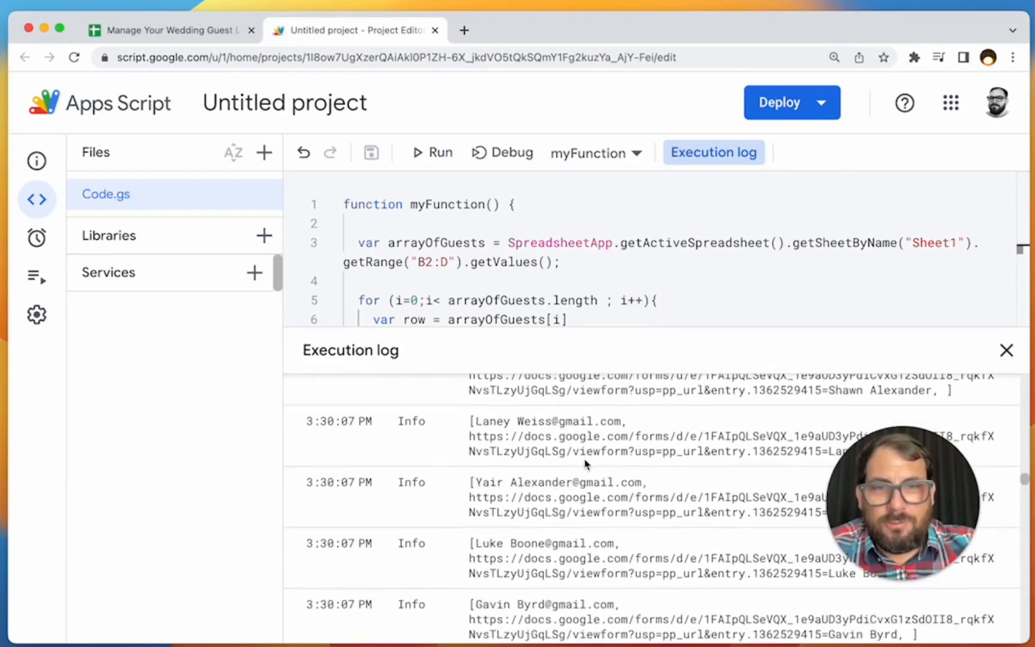
scroll(585, 461, up, 5)
scroll(509, 321, down, 2)
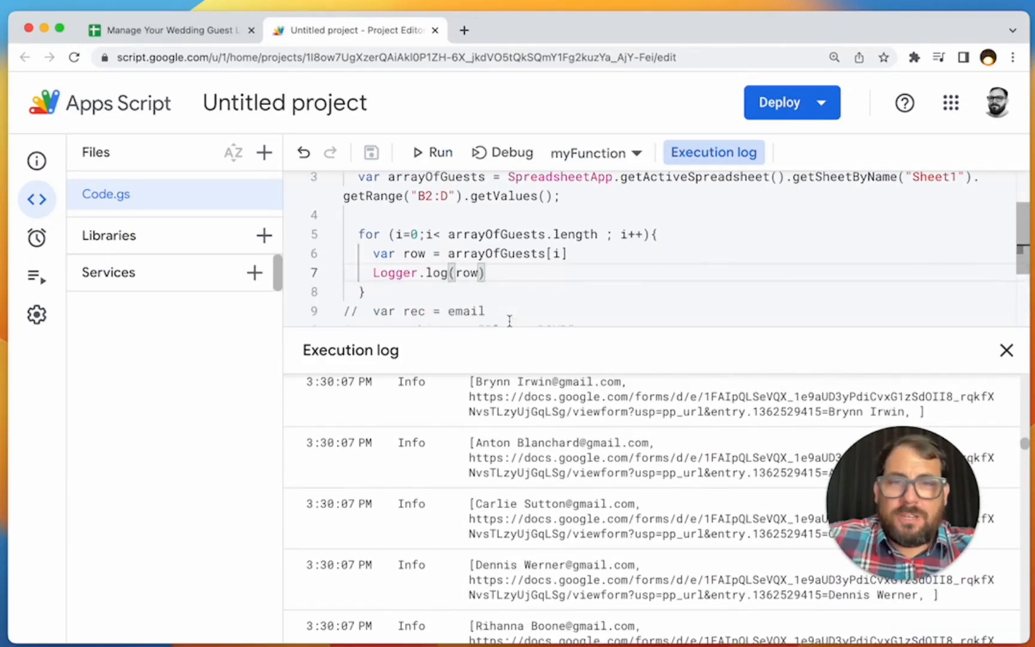
Declare email as row[0] below the Logger.log(row) line inside the loop.
text(var )
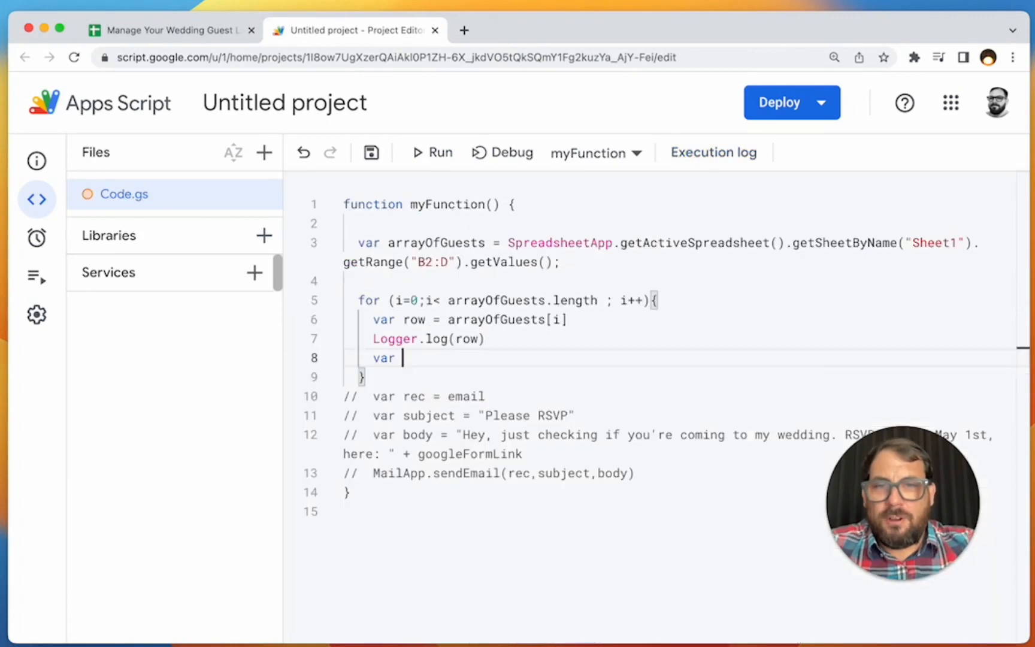
text(row)
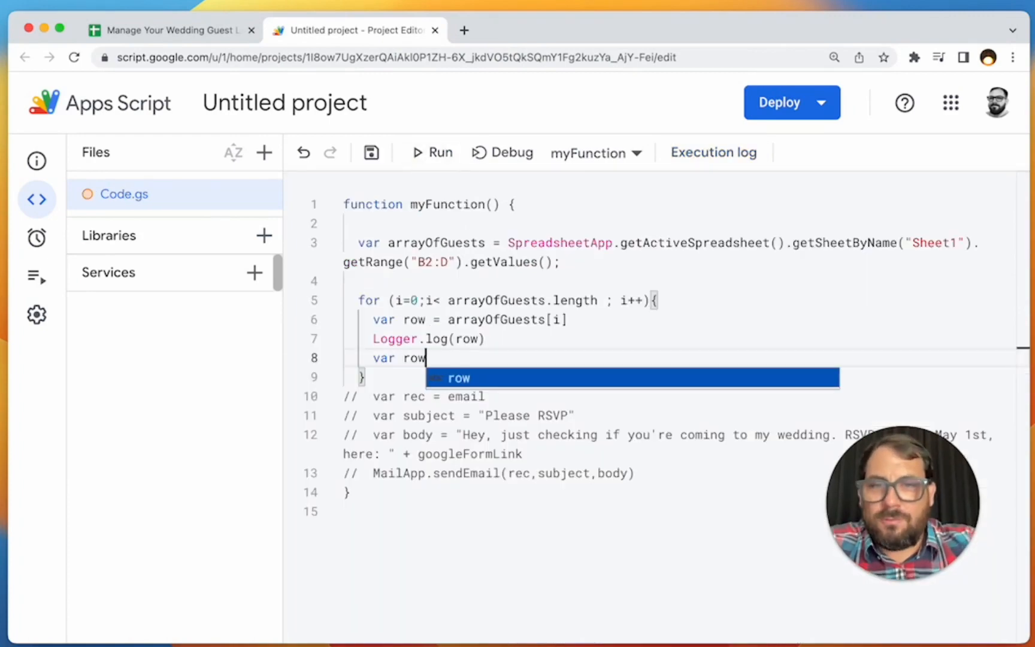
key(BackSpace)
key(BackSpace)
key(BackSpace)
text(email = ro)
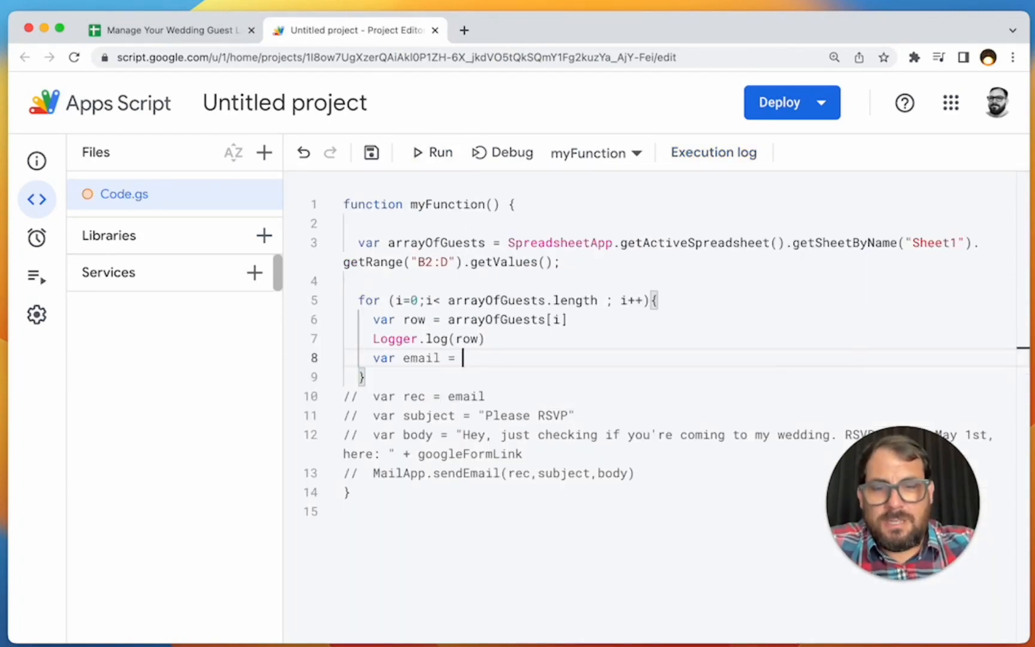
key(Return)
text([0)
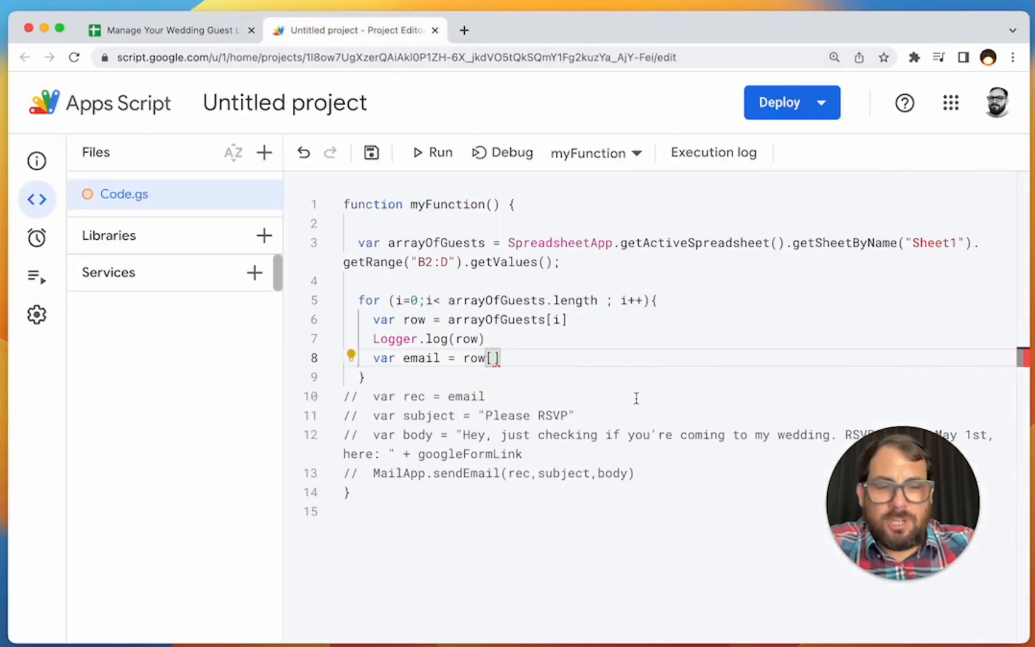
Log the email variable with Logger.log(email) on the line below its declaration.
key(End)
key(Return)
text(Logger.log(email))
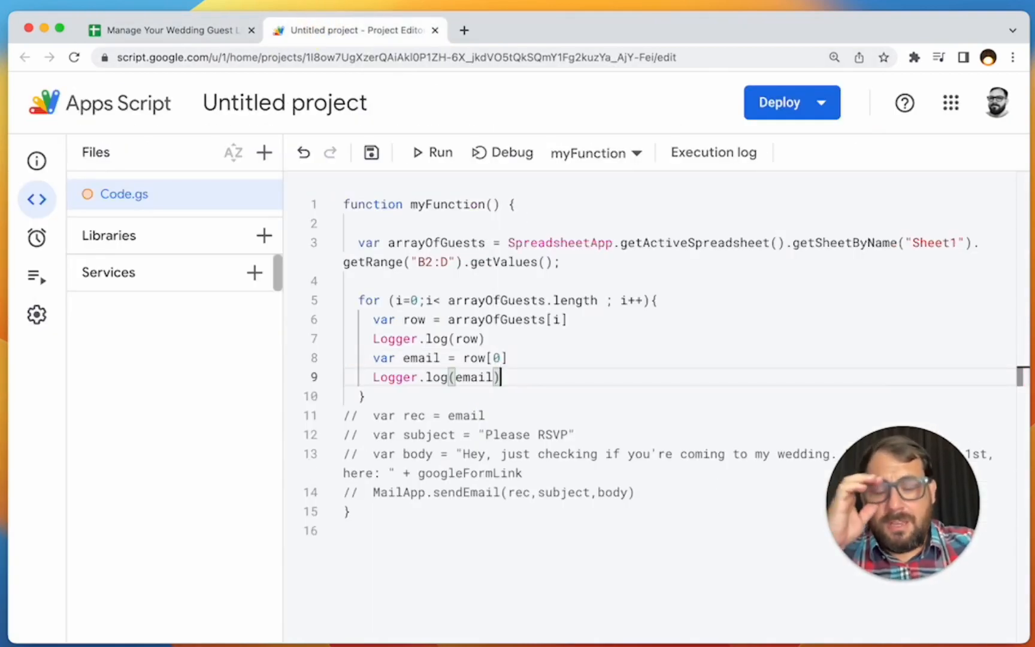
Declare rsvp as row[1] on a new line below Logger.log(email), checking the column order in the guest sheet.
key(Return)
text(var )
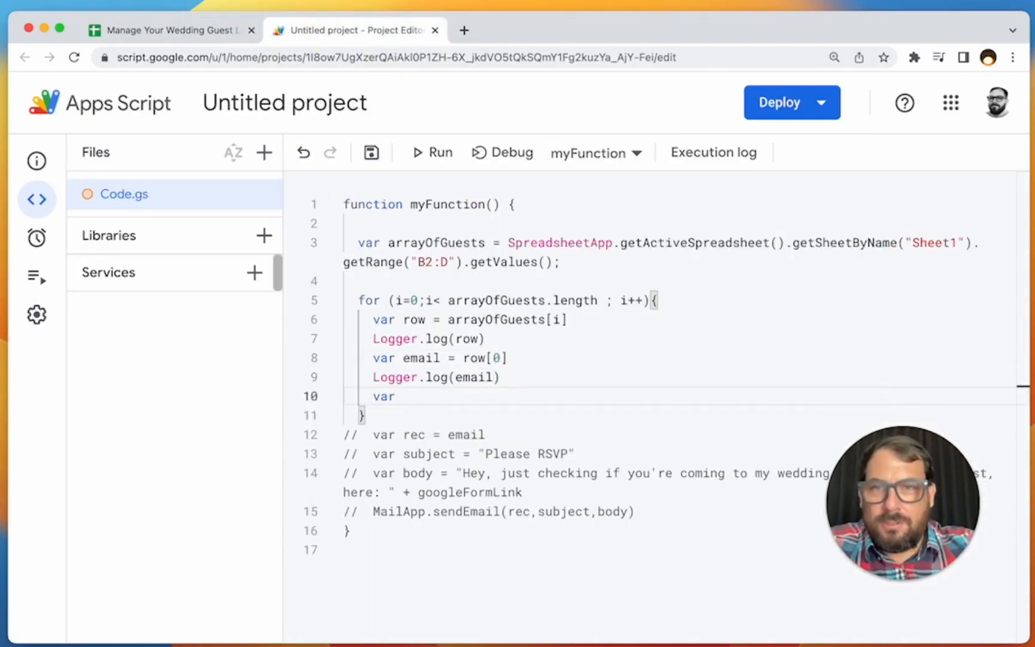
text(rsvp =)
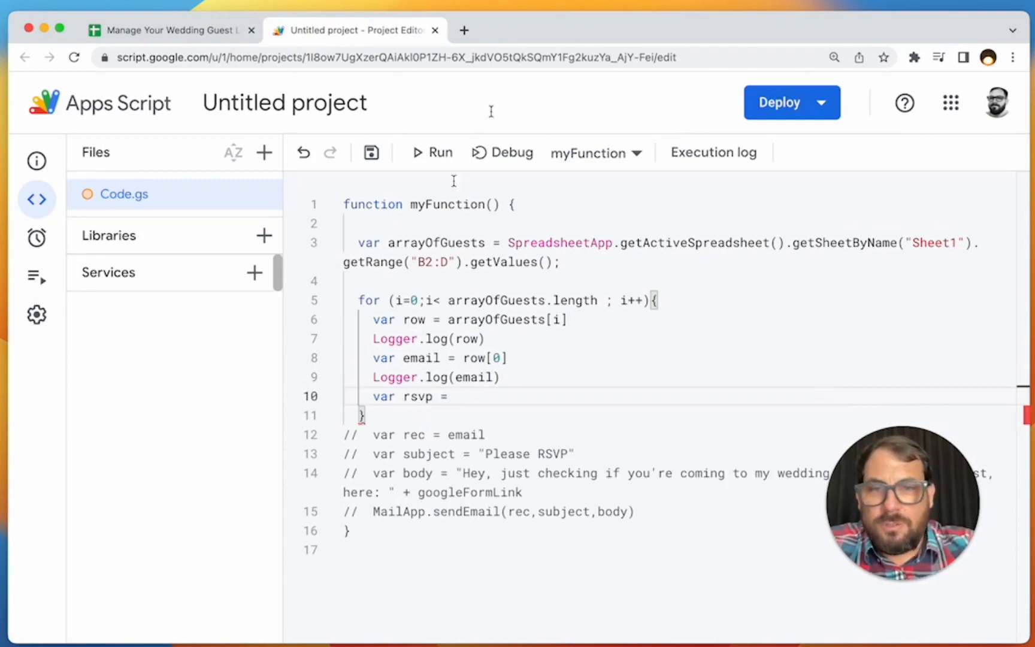
text(row[1)
key(ctrl+shift+Tab)
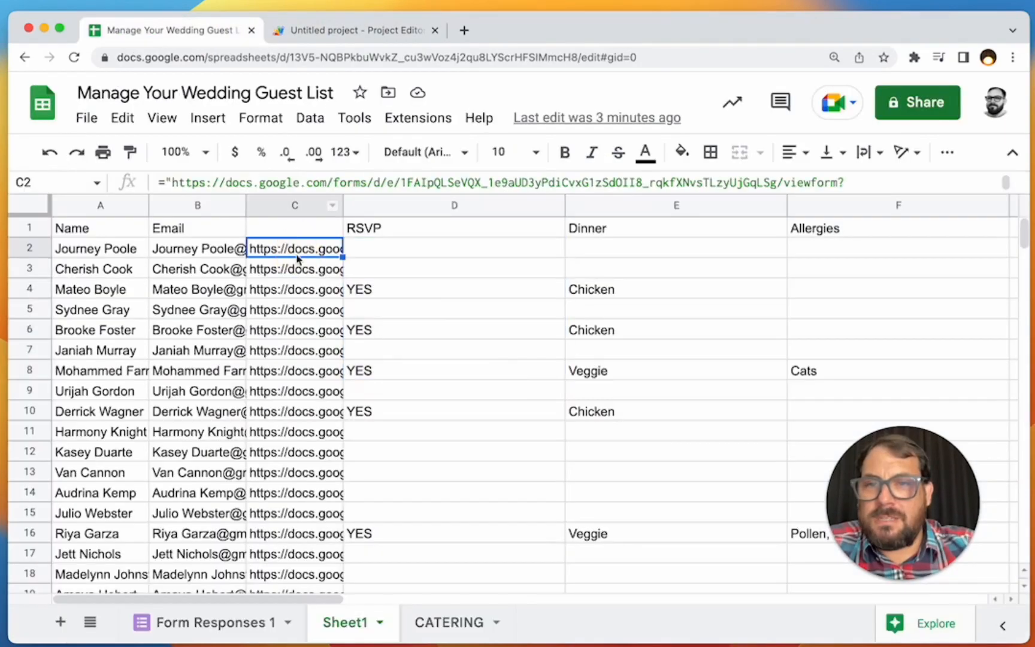
click(356, 33)
text(1)
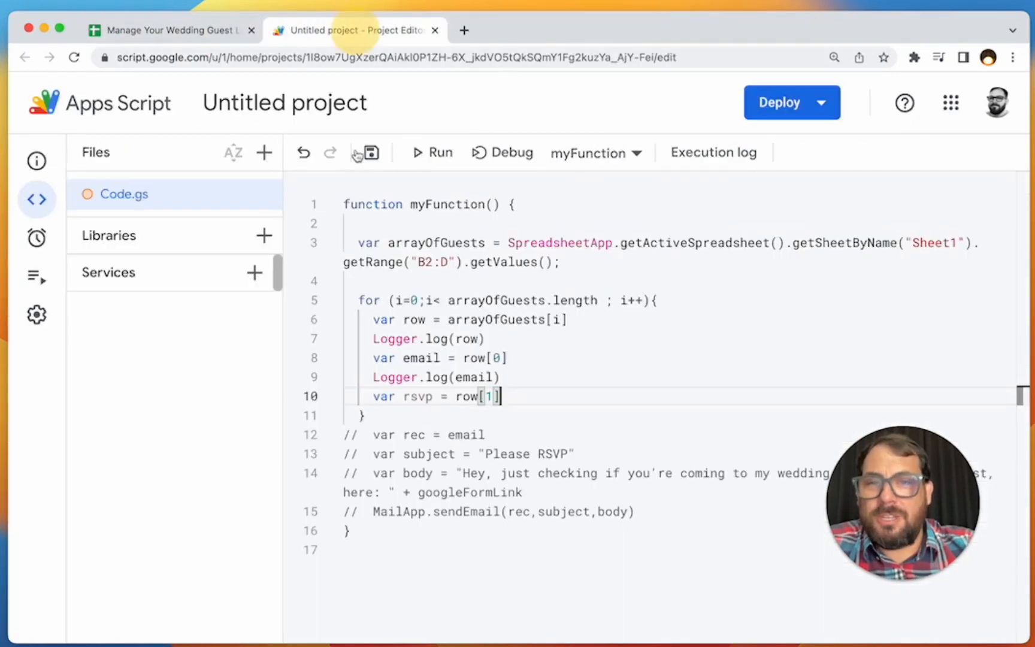
Rename the rsvp variable to googleFormLink, reusing the name from the commented-out body line.
double_click(462, 491)
key(ctrl+c)
double_click(417, 396)
key(ctrl+v)
click(592, 397)
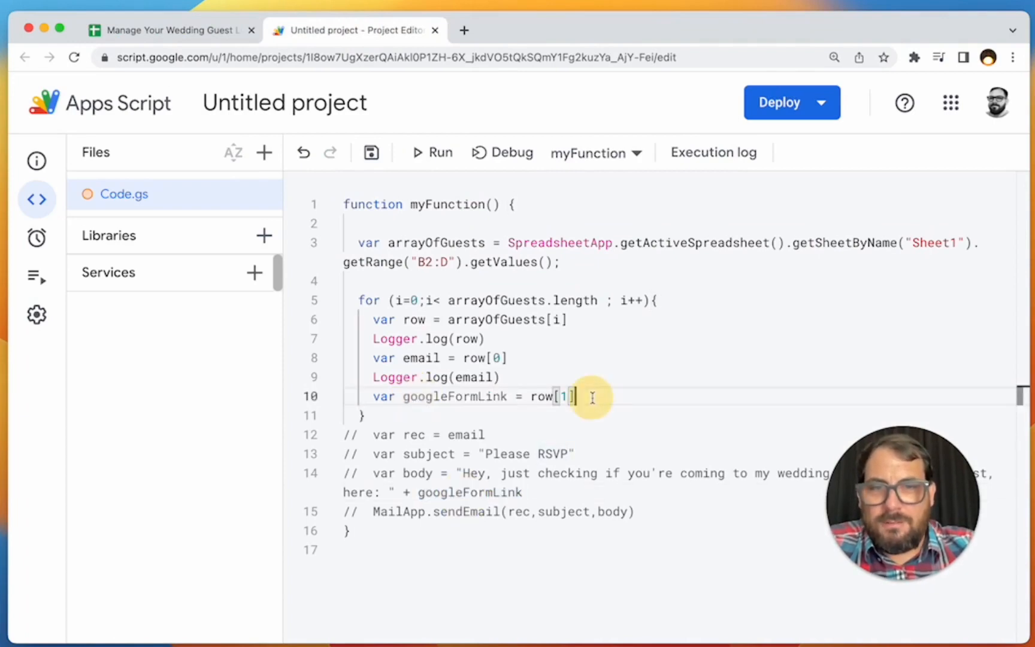
Declare rsvp as row[2] on a new line below the googleFormLink declaration.
key(Return)
text(var f)
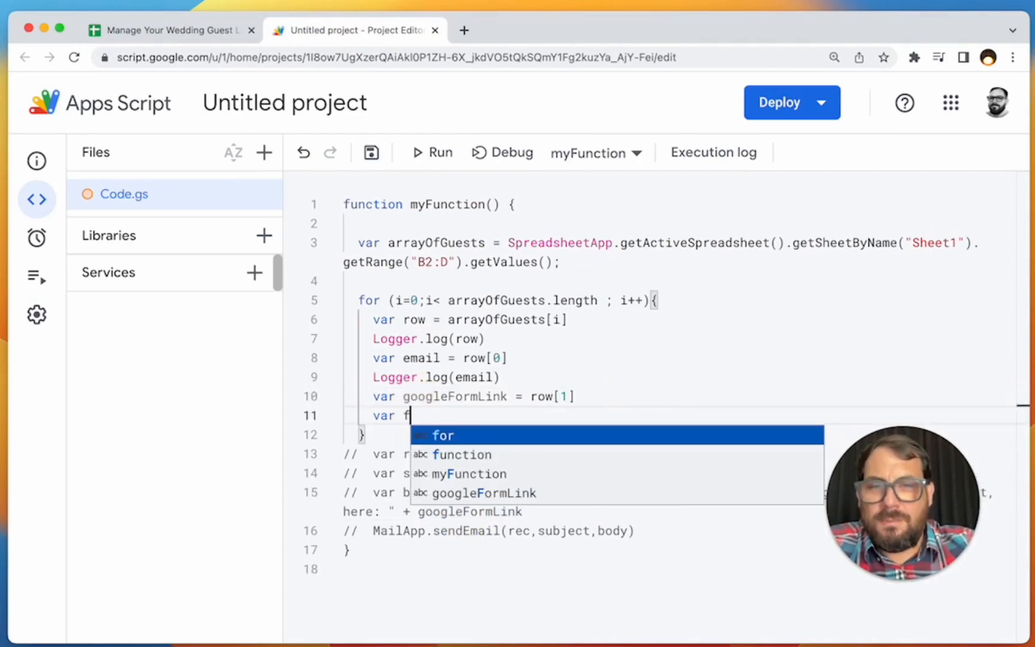
key(BackSpace)
text(rsvp = )
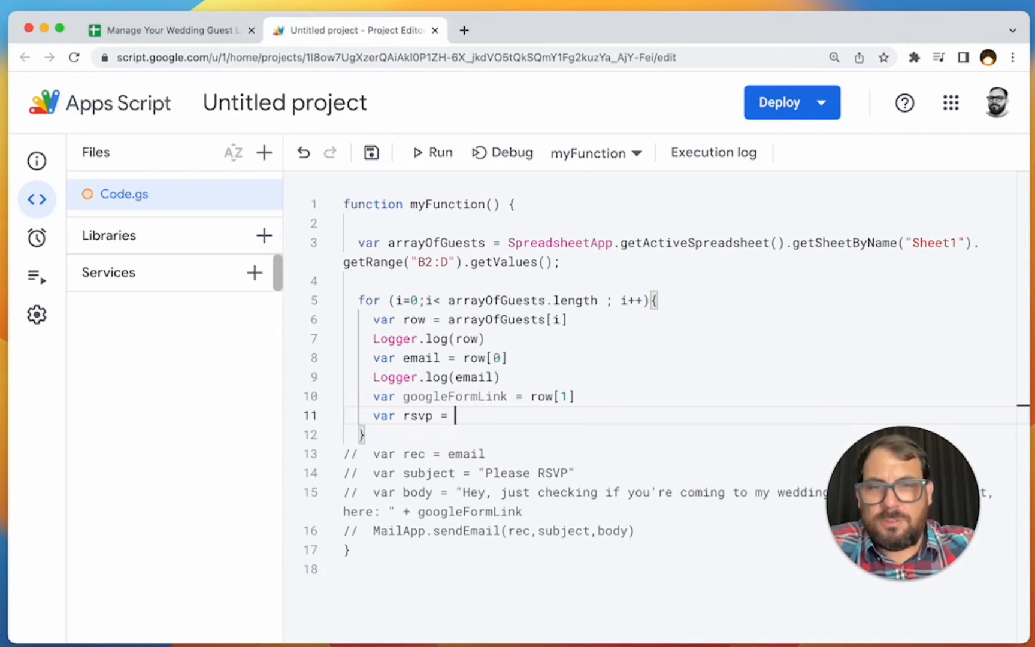
text(row[2)
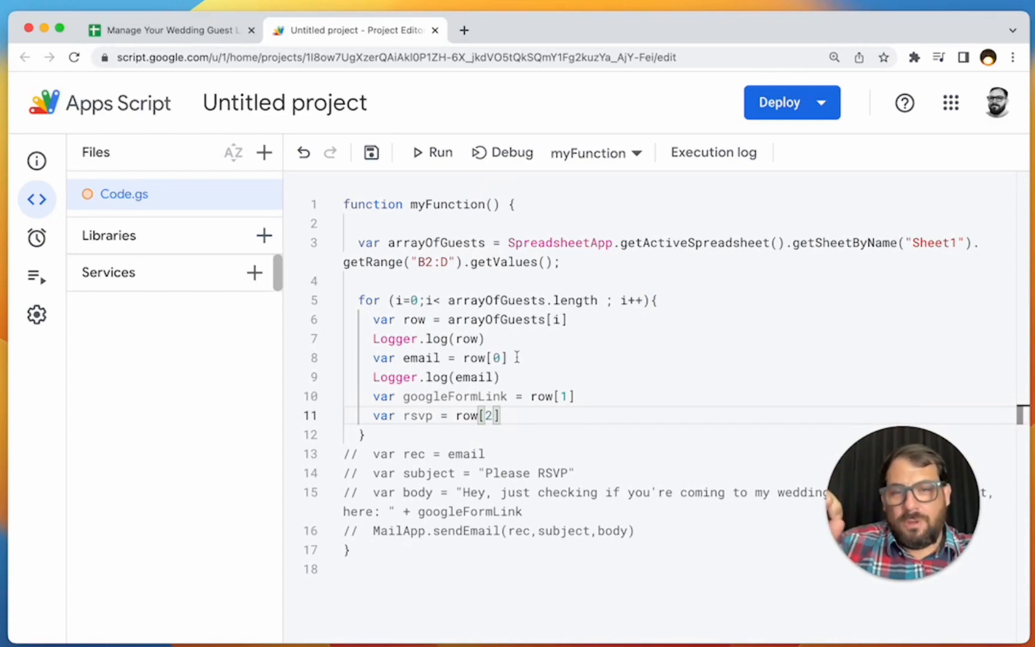
drag(517, 357, 486, 359)
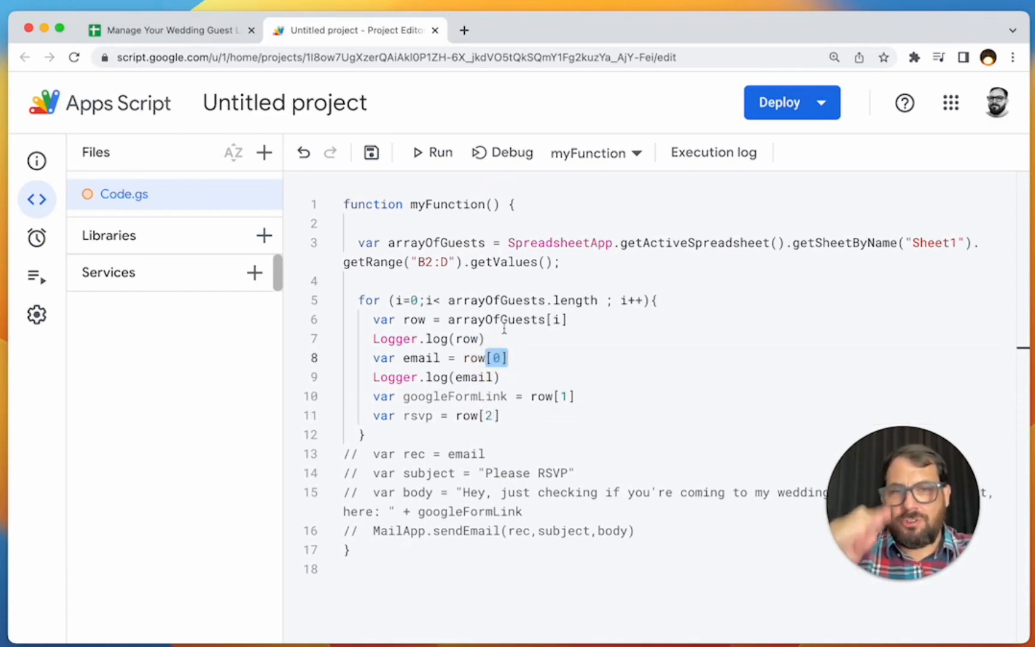
drag(560, 263, 510, 245)
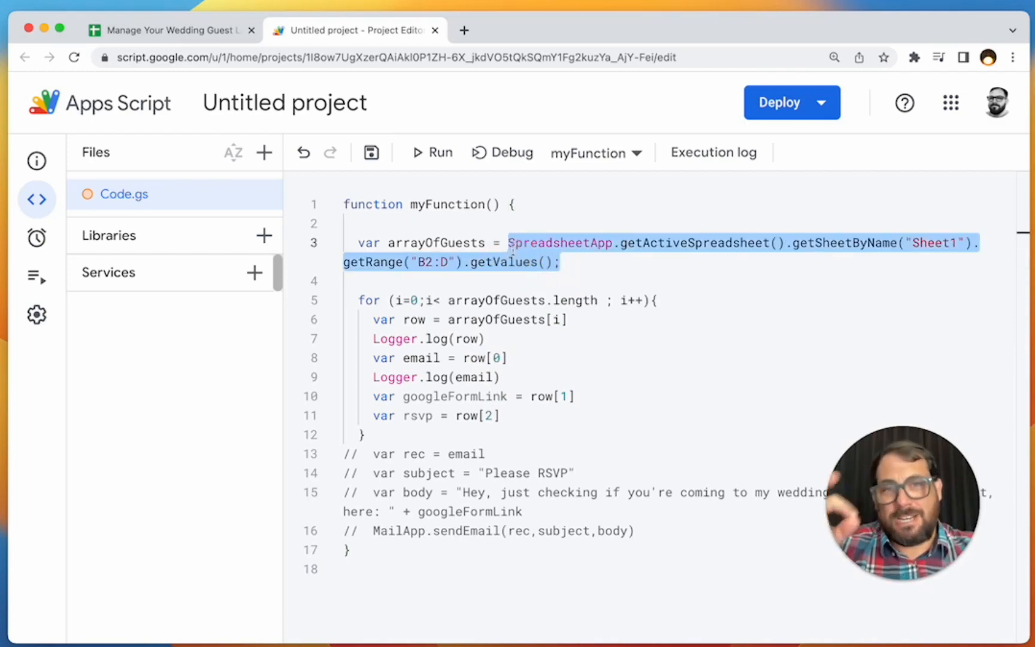
click(526, 248)
drag(512, 243, 579, 265)
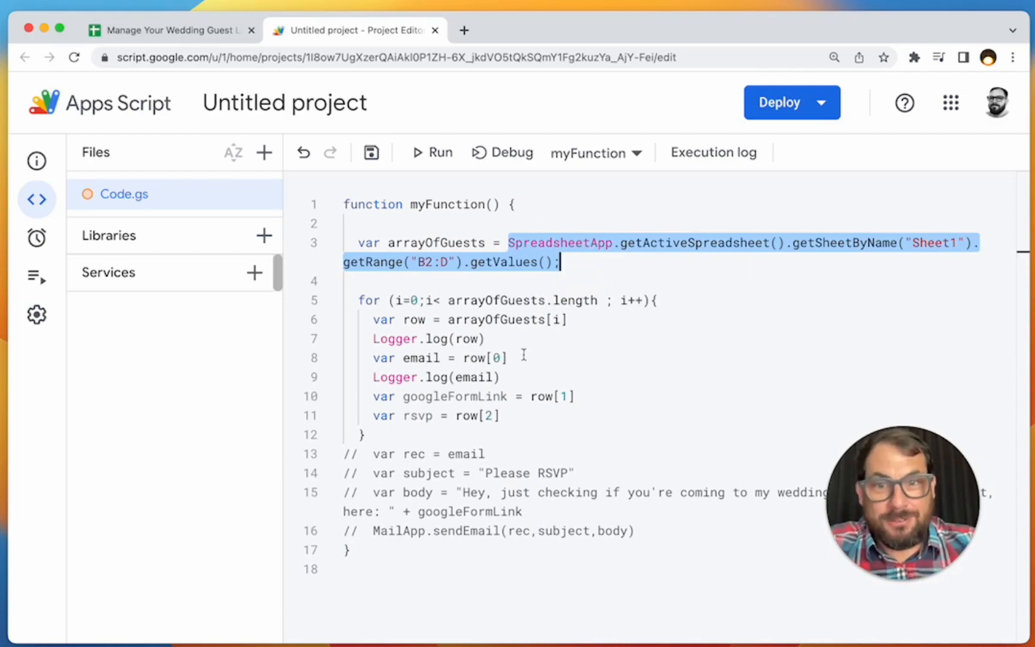
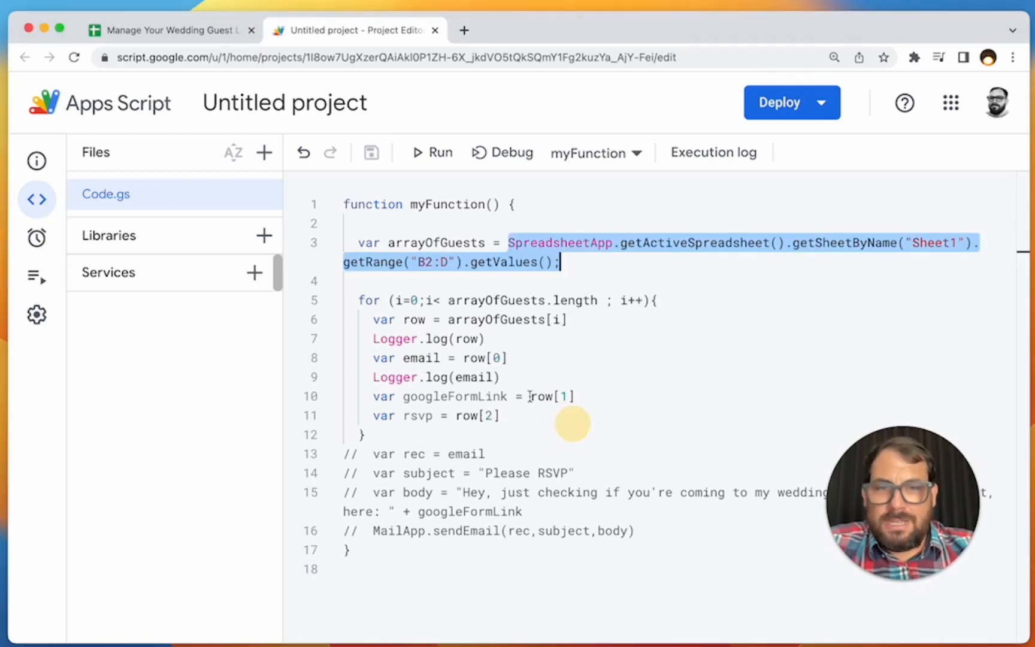
Log the form link with Logger.log(googleFormLink) on the line below its declaration.
click(589, 395)
key(Return)
text(Logger.o)
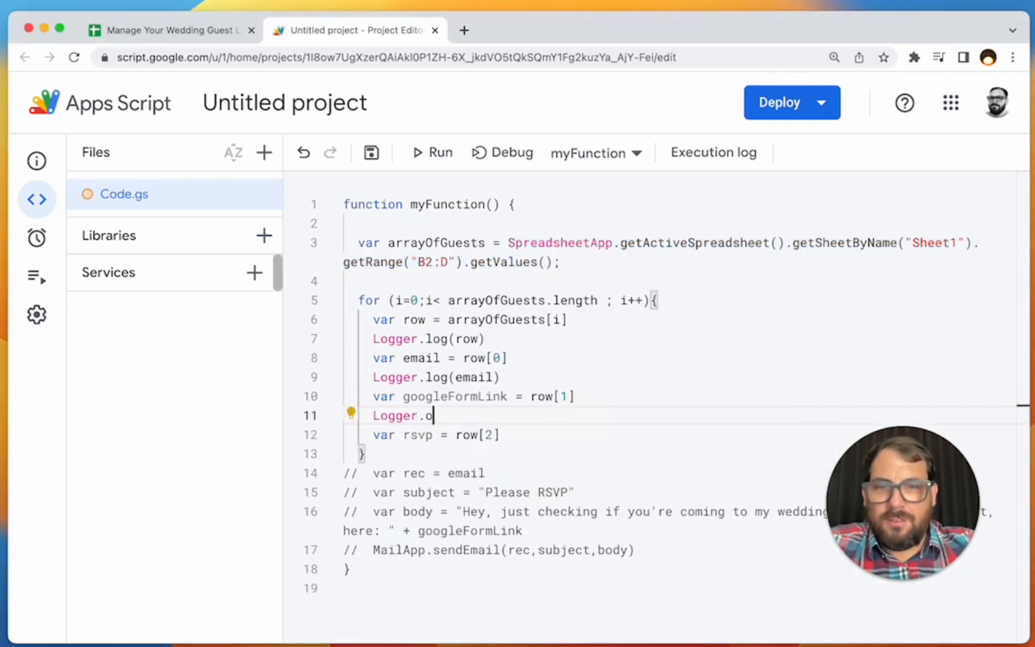
text(og()
double_click(455, 396)
key(ctrl+c)
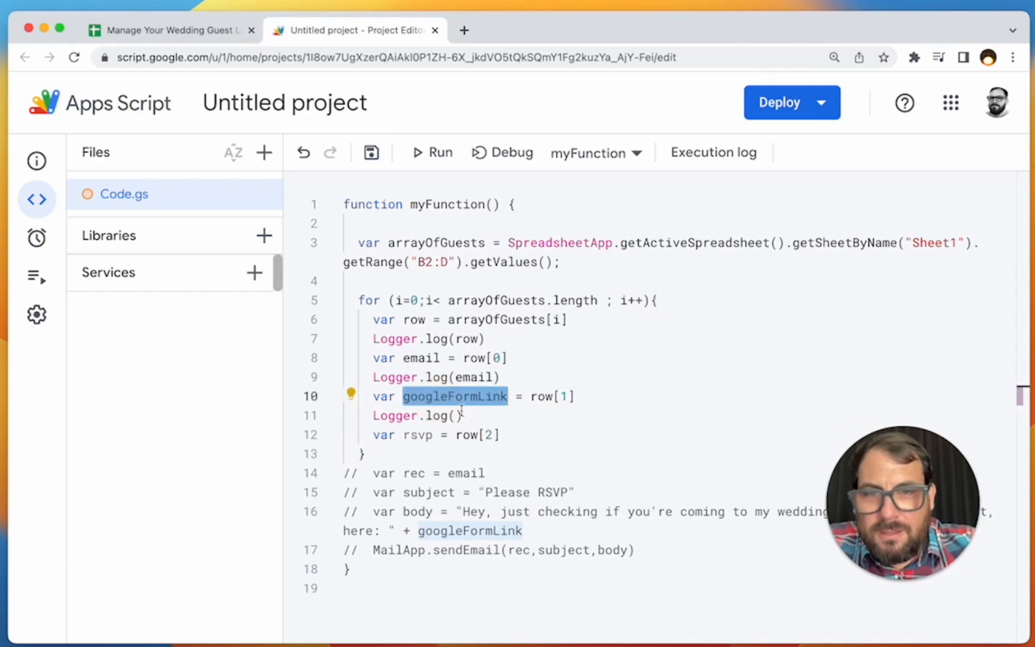
click(448, 415)
key(ctrl+v)
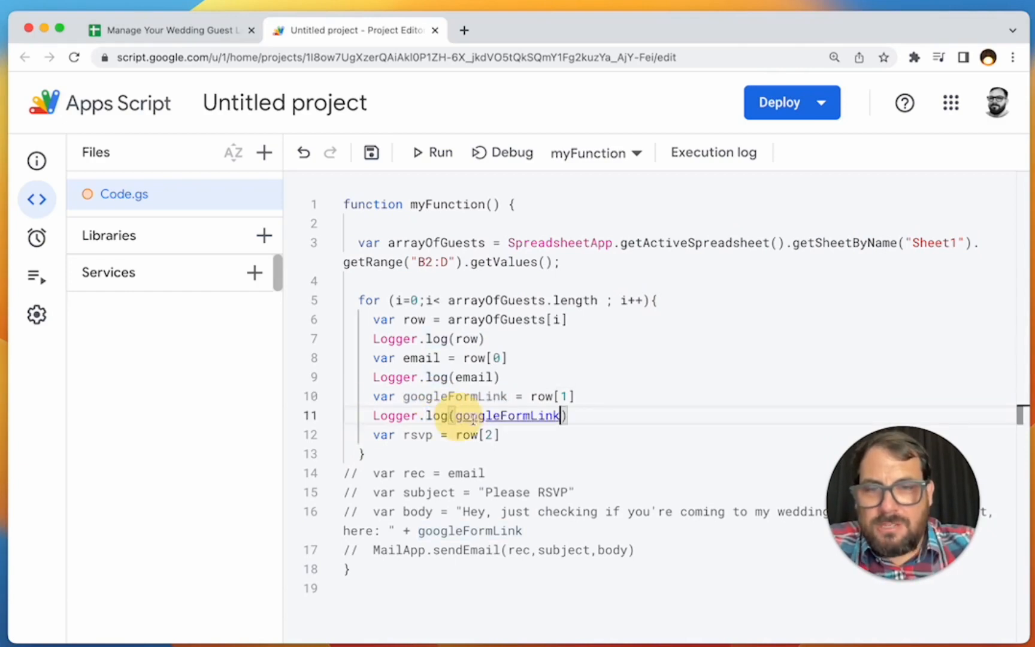
Add Logger.log(rsvp) below the rsvp declaration, save the project and run myFunction.
double_click(420, 435)
key(End)
key(Return)
text(Log)
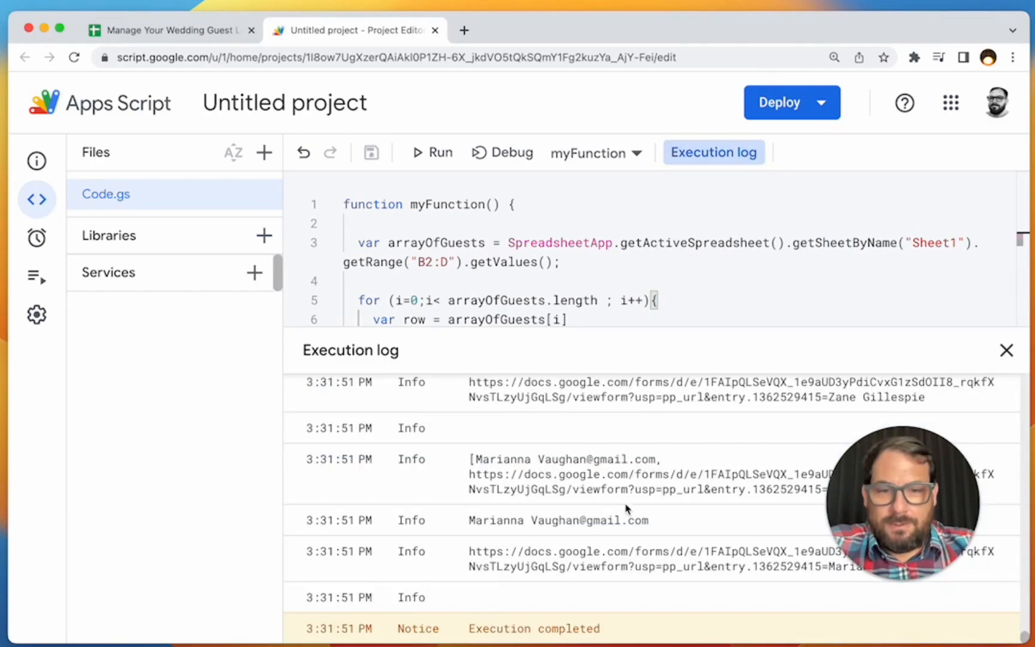
Compare the logged email, form link and RSVP entries with the loop's variables, and close the execution log.
drag(653, 521, 482, 522)
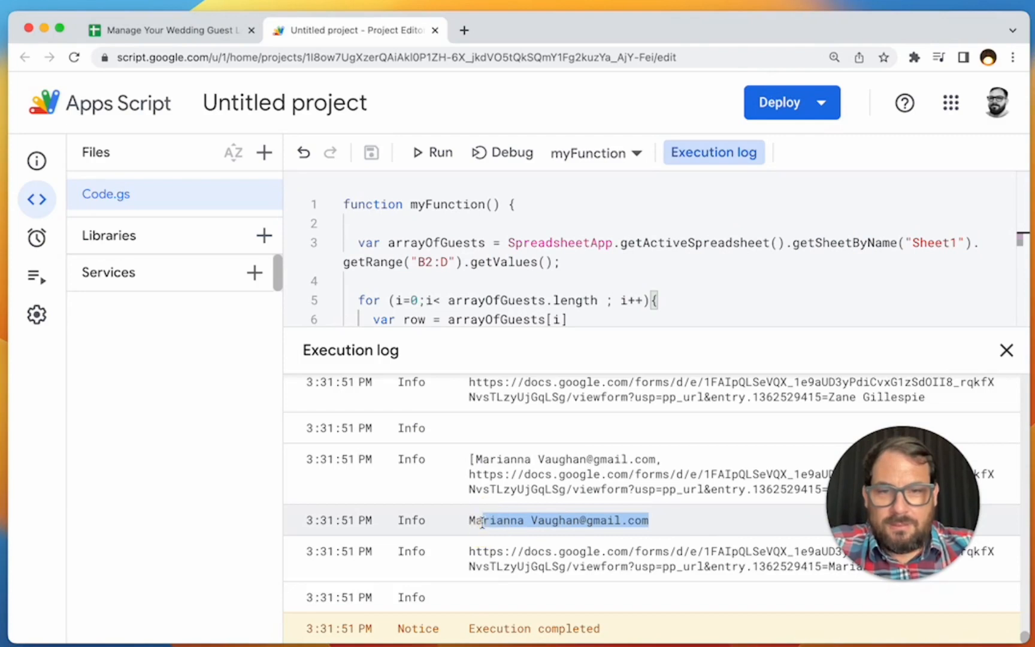
scroll(574, 197, down, 2)
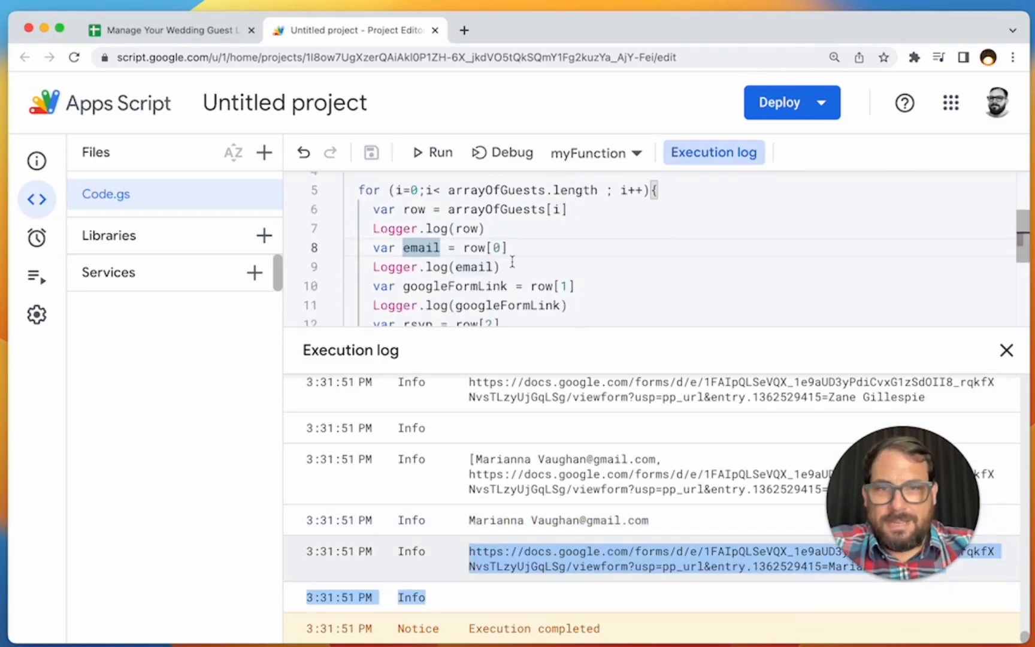
scroll(512, 261, down, 2)
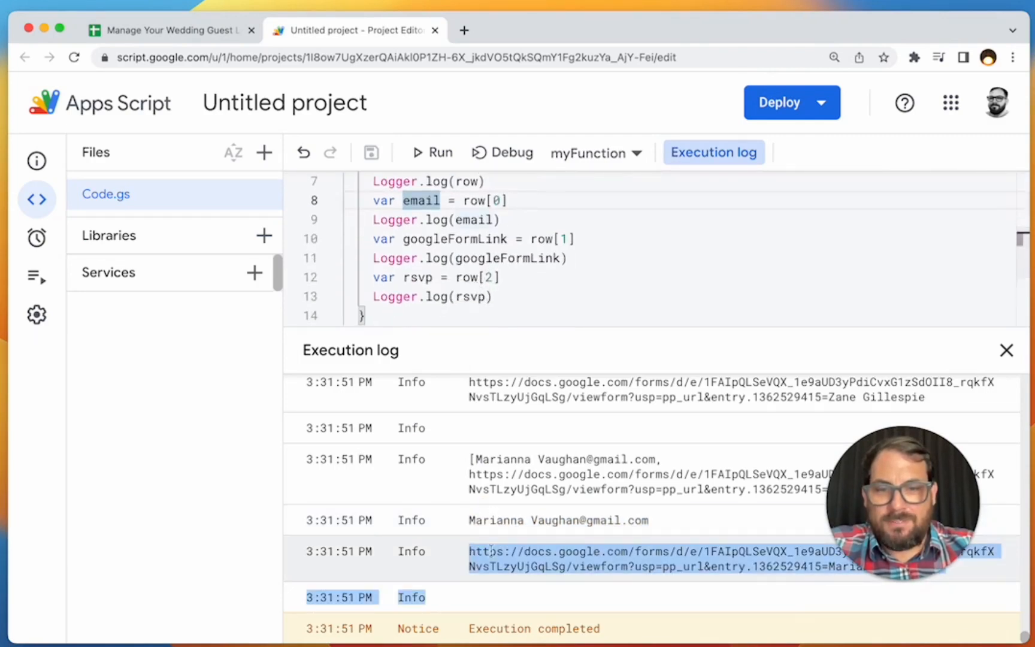
scroll(459, 260, down, 3)
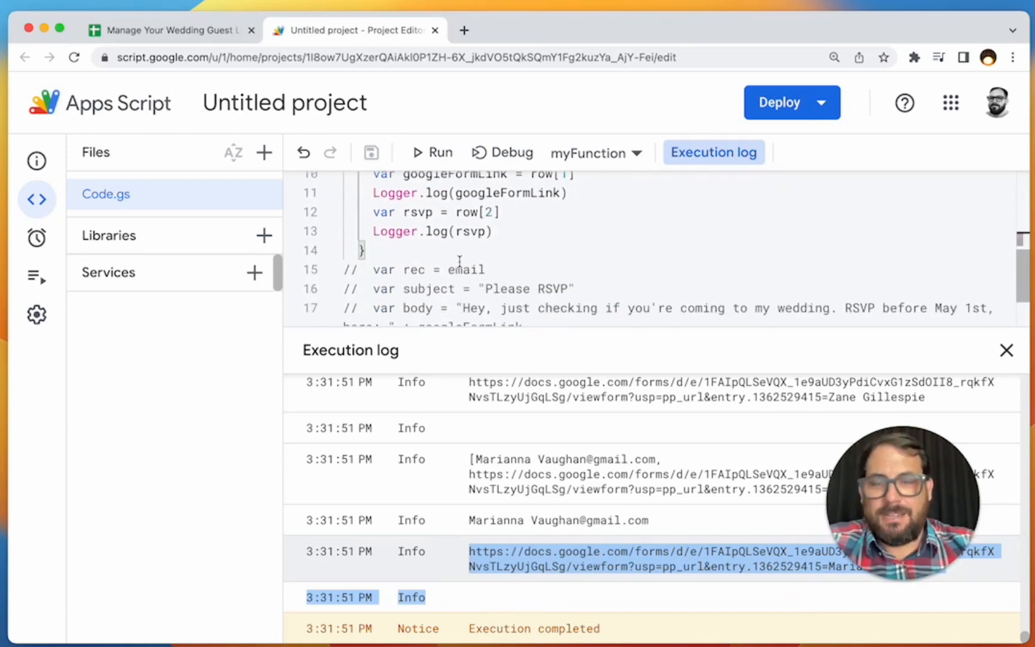
click(1006, 349)
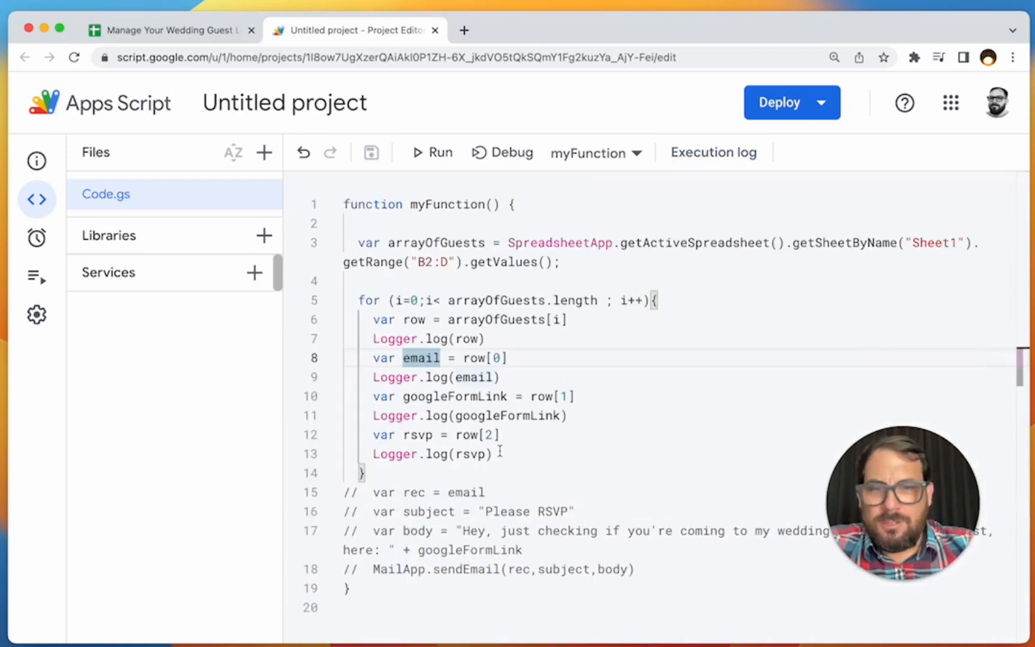
Delete all the Logger.log lines from inside the for loop.
drag(494, 453, 324, 455)
key(BackSpace)
key(BackSpace)
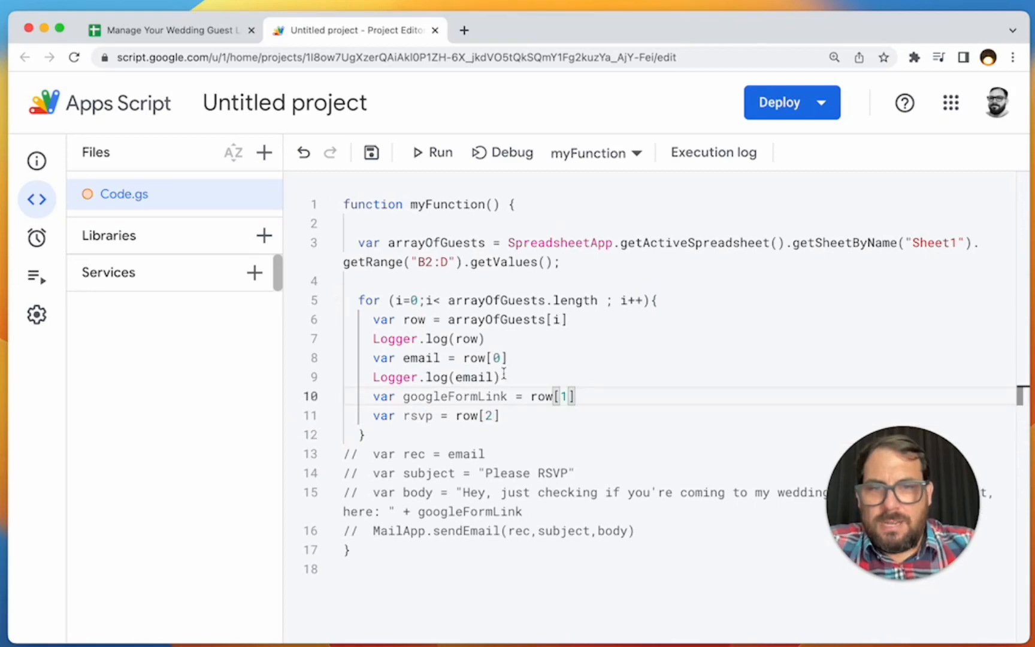
drag(504, 374, 293, 377)
key(BackSpace)
key(BackSpace)
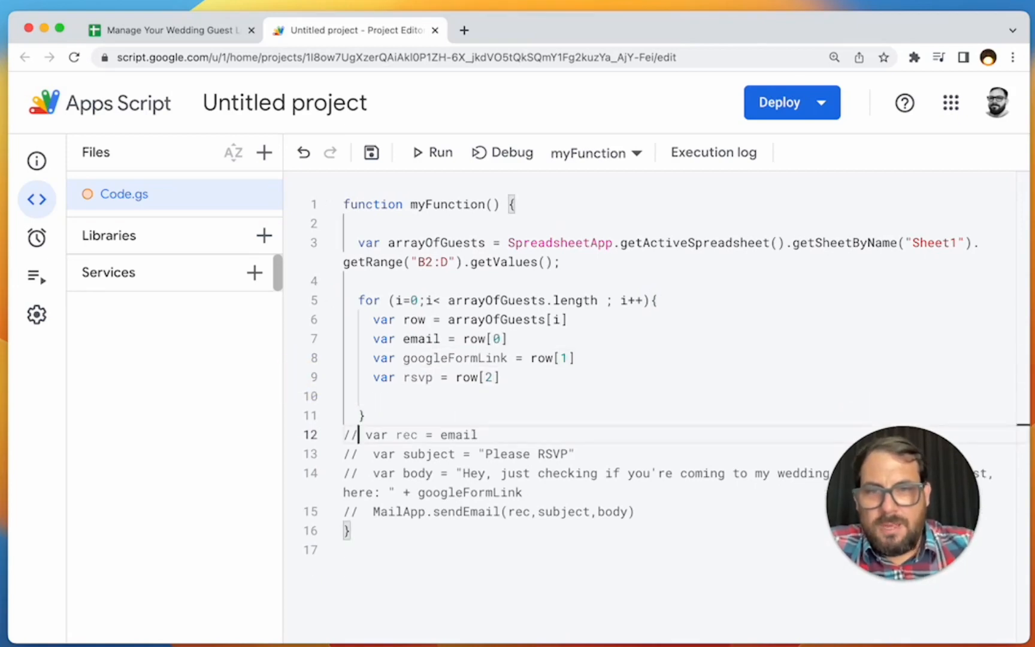
Cut the commented-out rec, subject, body and MailApp.sendEmail lines from below the loop.
drag(636, 511, 272, 436)
key(super+c)
key(BackSpace)
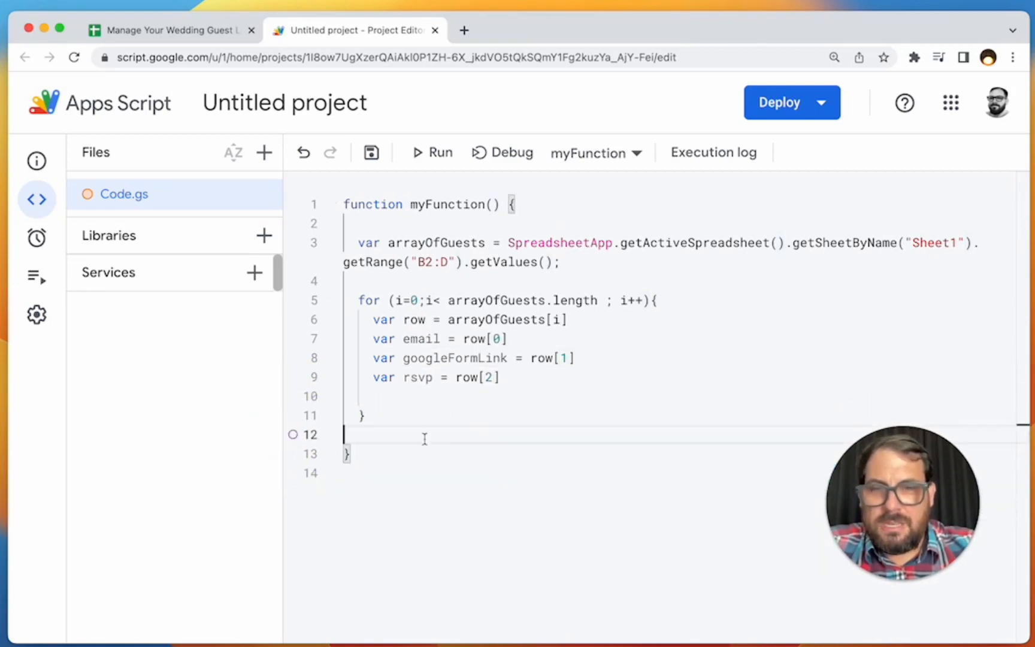
Add an if block below the rsvp declaration with the condition rsvp != "YES" || rsvp != "NO".
click(535, 384)
key(Return)
key(Return)
text(if ()
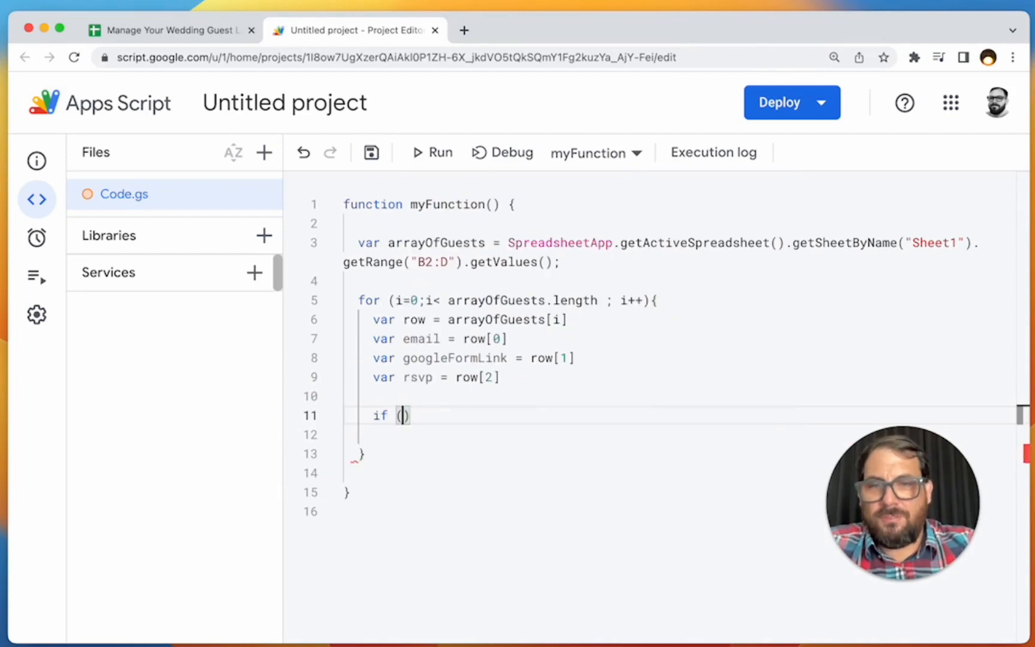
text(rsvp )
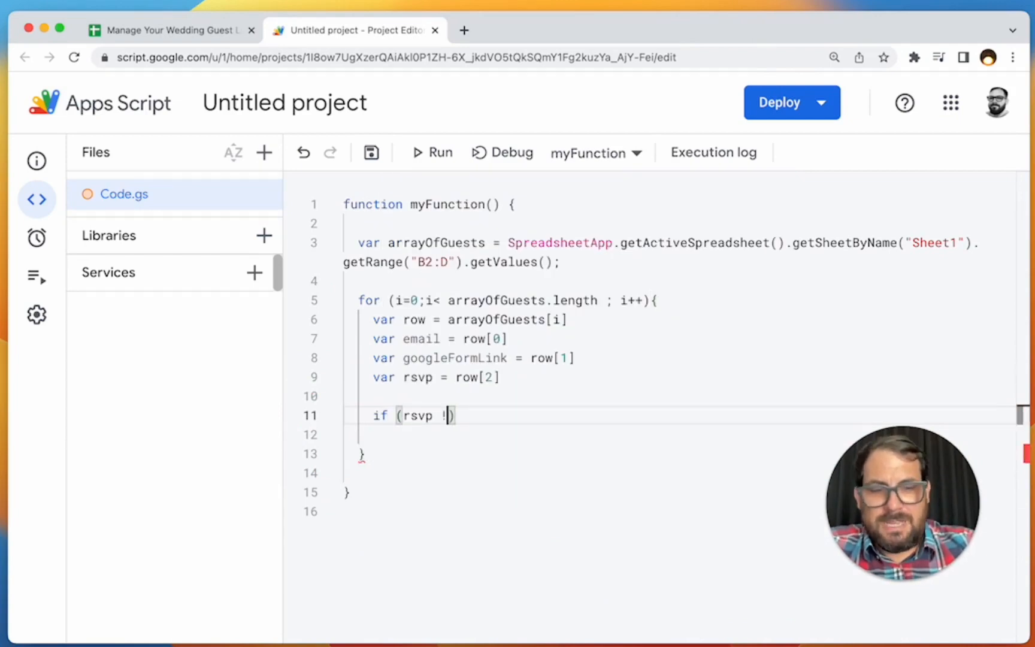
text(!= "YES")
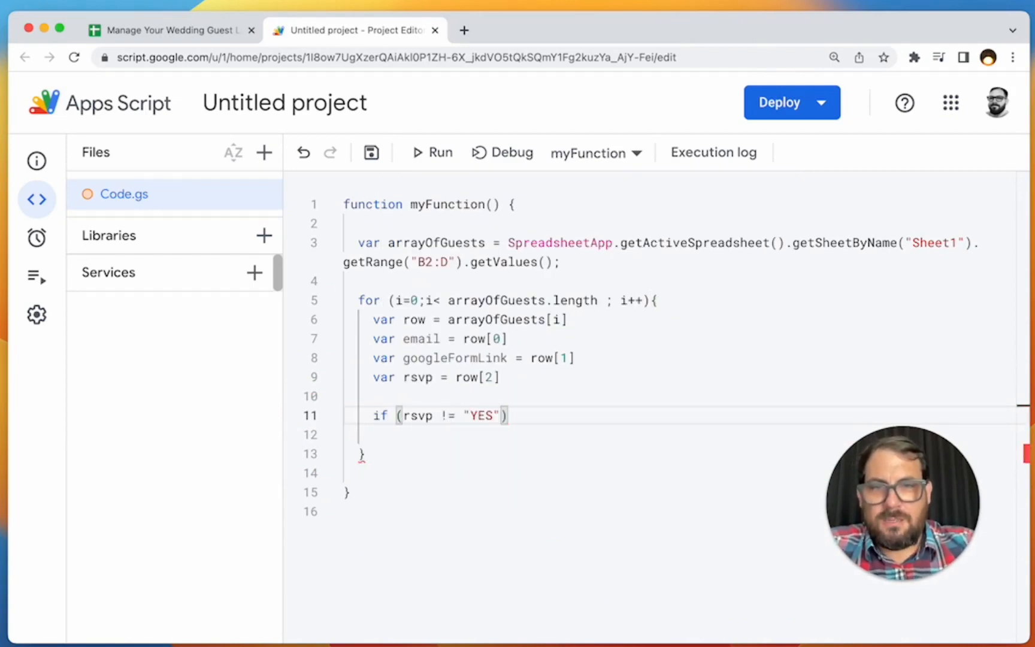
text( ||)
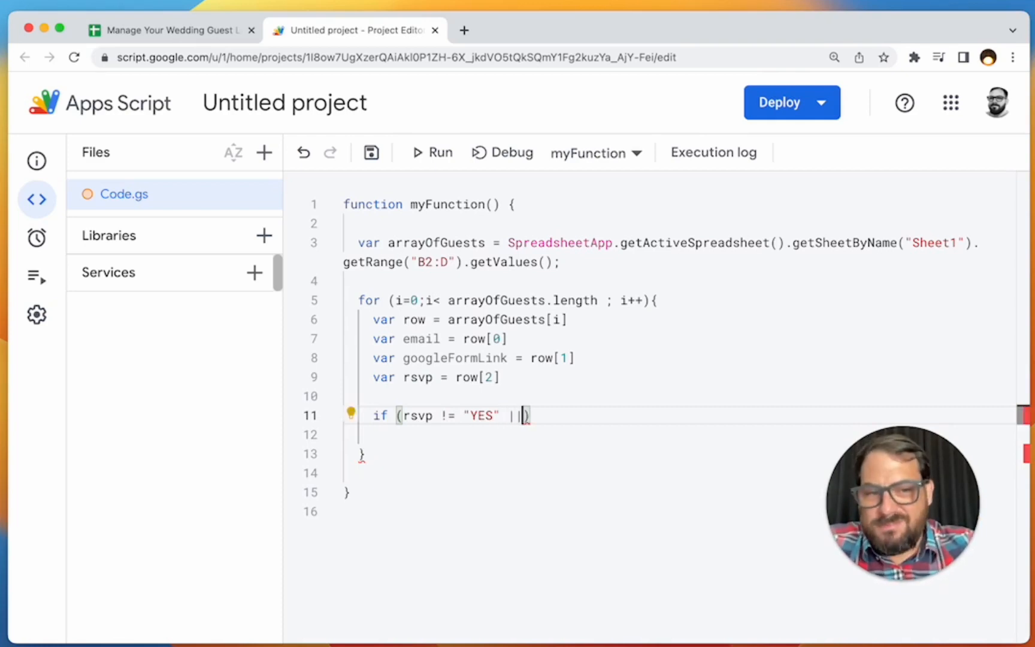
text( rsvp )
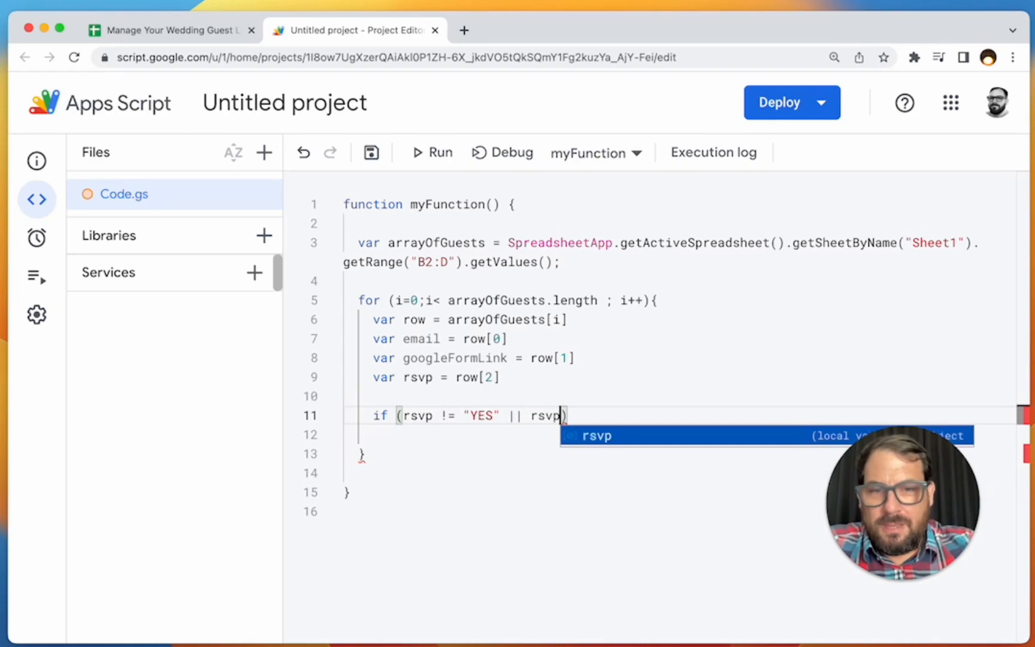
text(!= "NO)
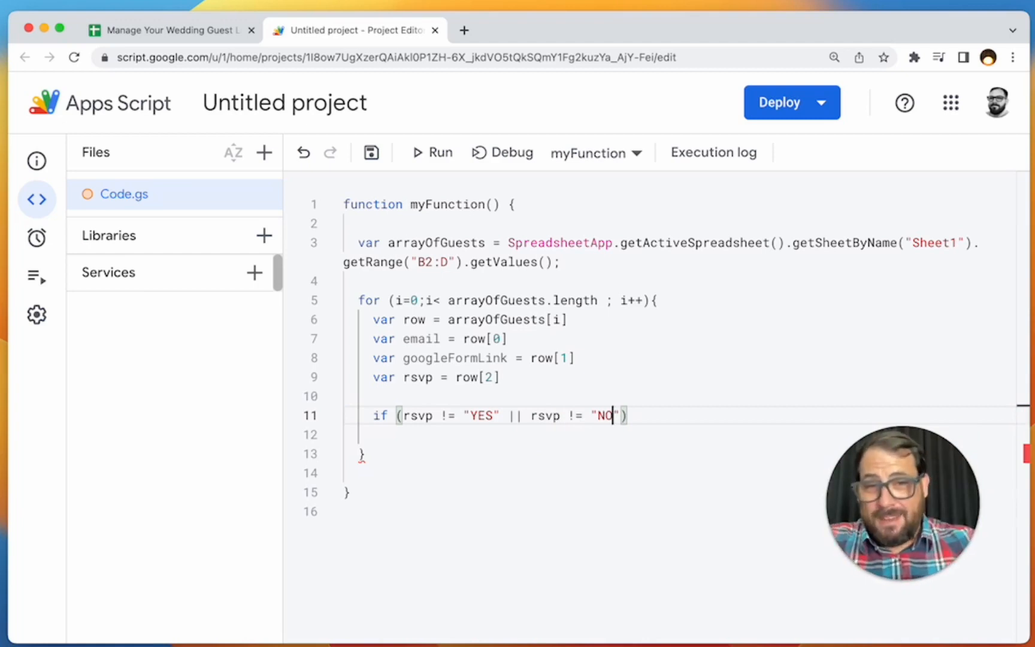
text("){)
key(Return)
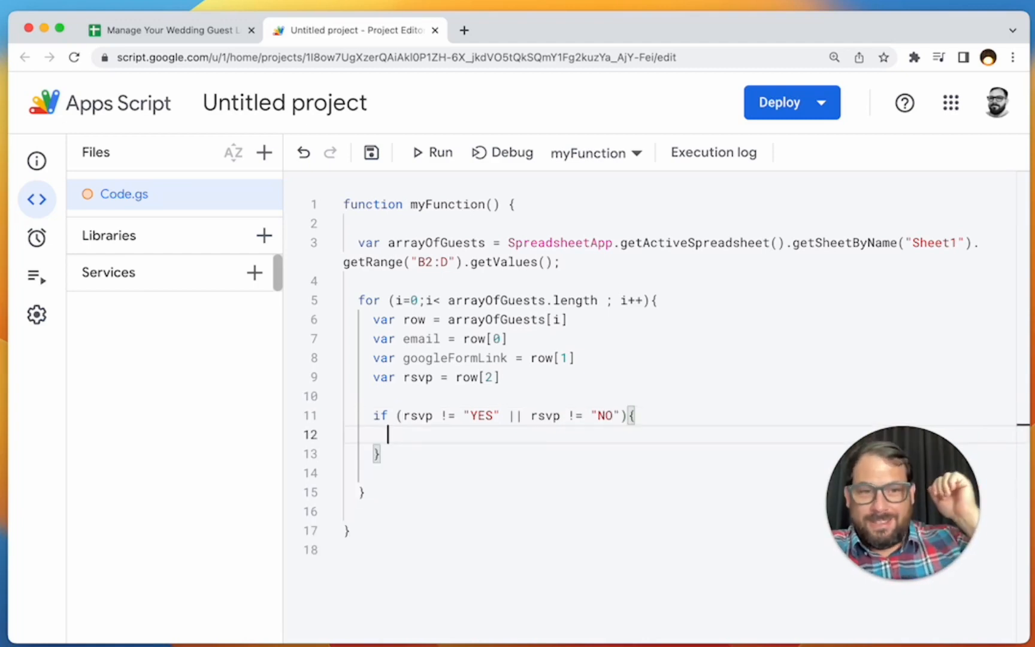
Paste the commented-out email lines inside the if block and indent them to align with the block's contents.
key(super+v)
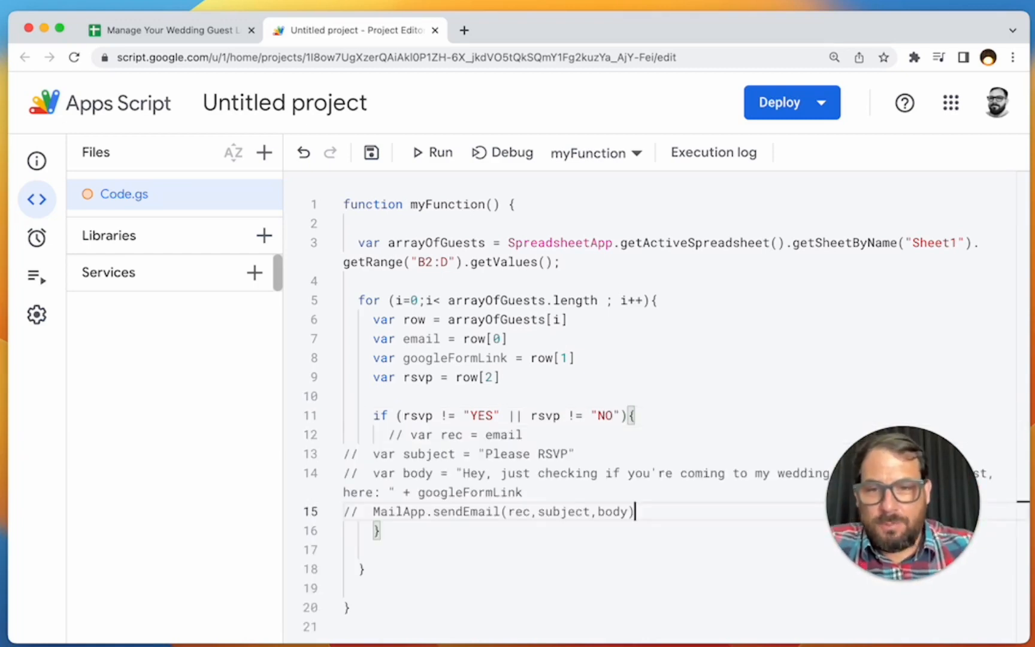
click(345, 456)
key(Tab)
key(Tab)
key(Tab)
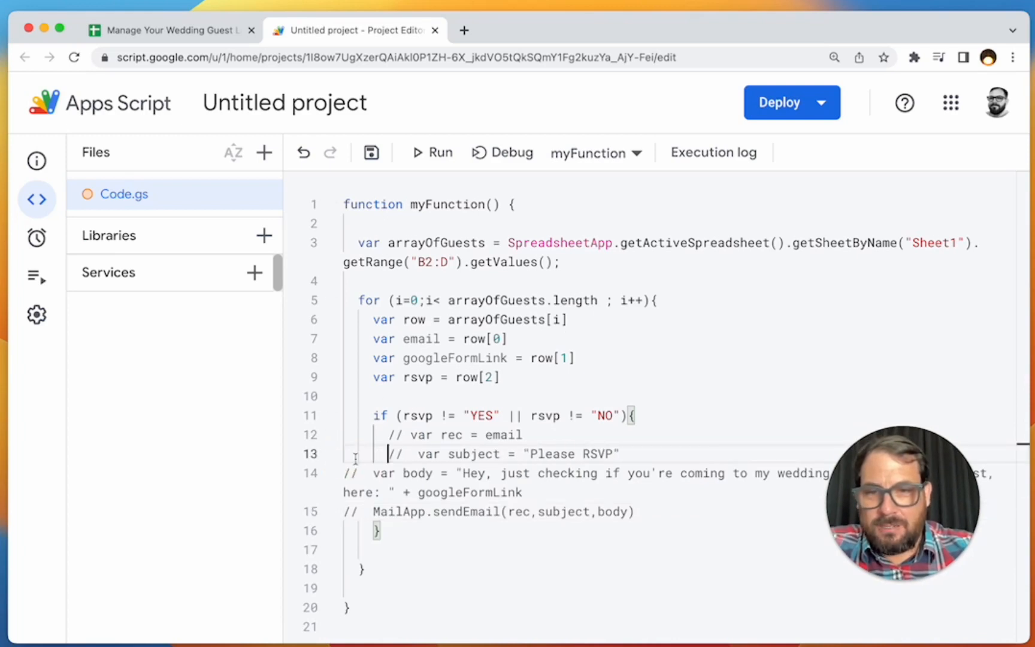
click(345, 475)
key(Tab)
key(Tab)
key(Tab)
click(339, 509)
key(Tab)
key(super+z)
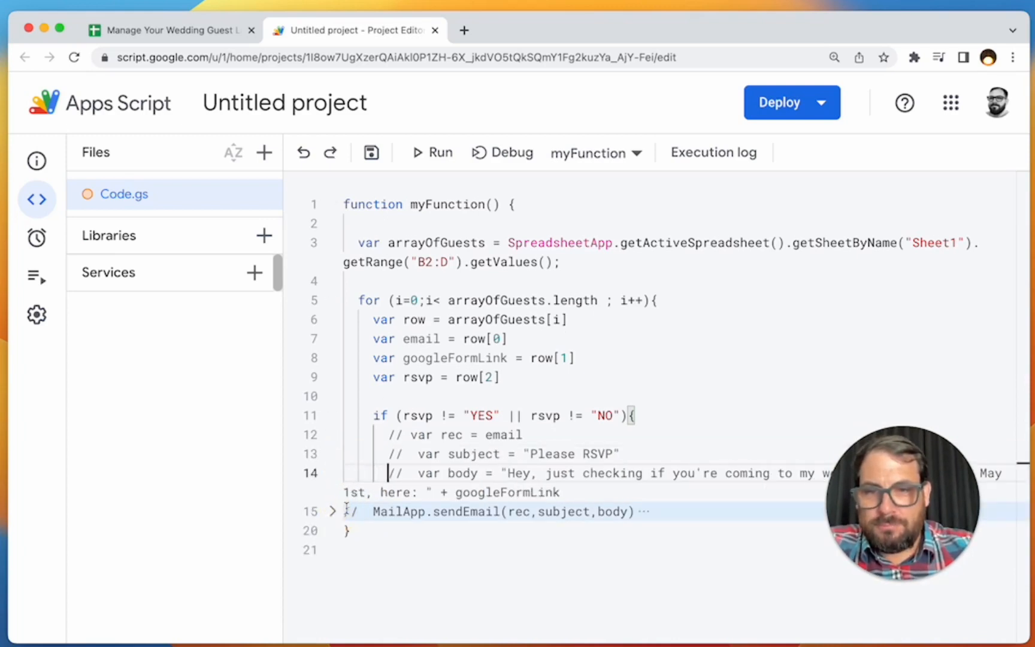
click(345, 511)
key(Tab)
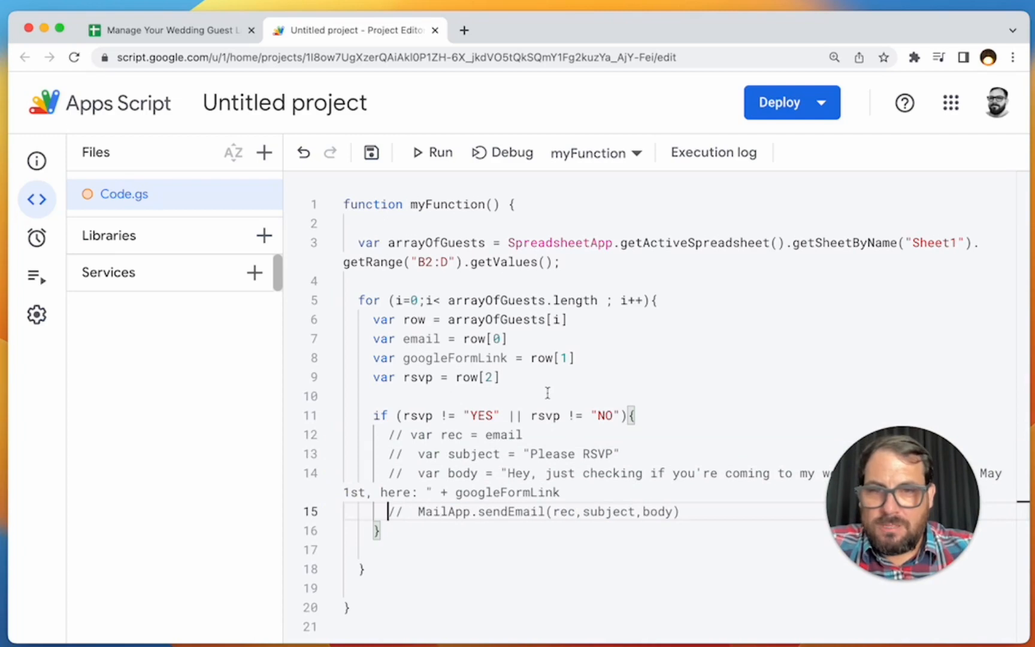
Add Logger.log(email) as the first line inside the if block, save the project and run myFunction.
click(666, 413)
key(Return)
text(Logger.log)
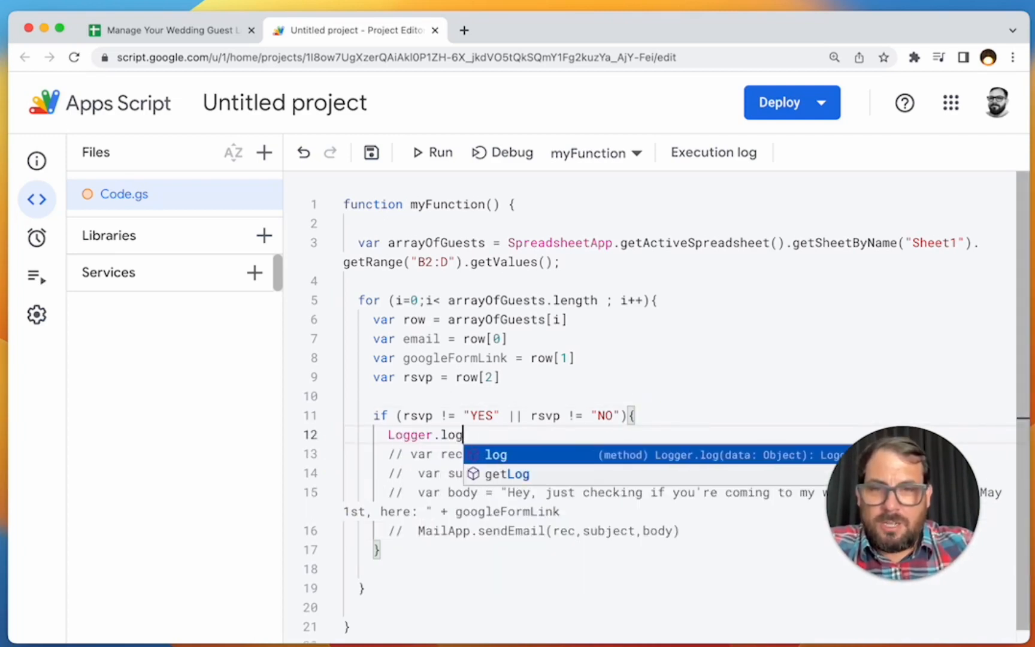
key(Return)
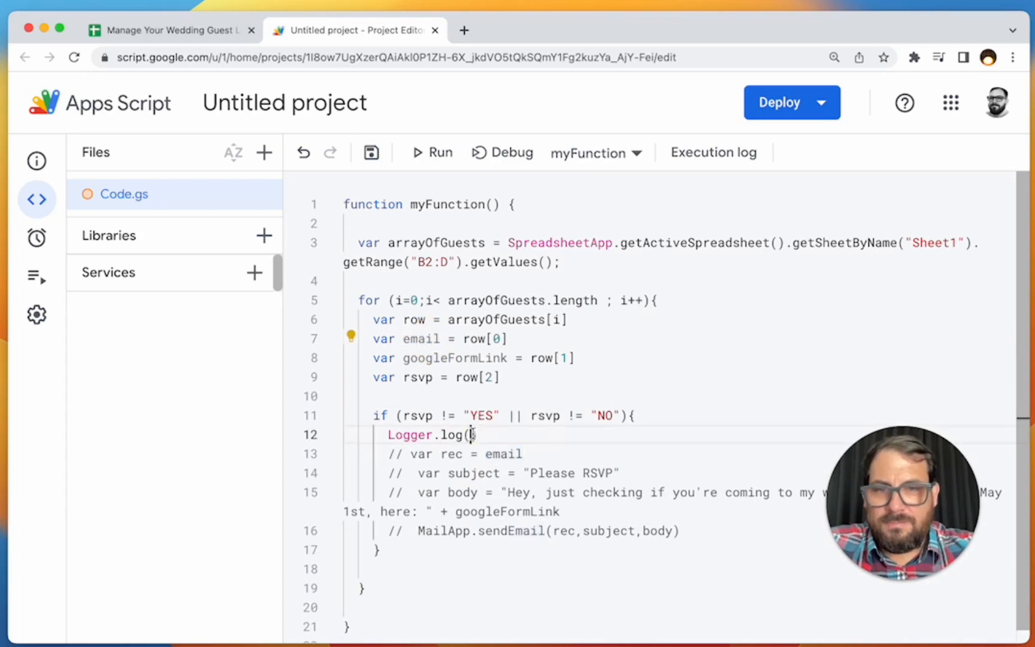
text(email)
key(super+s)
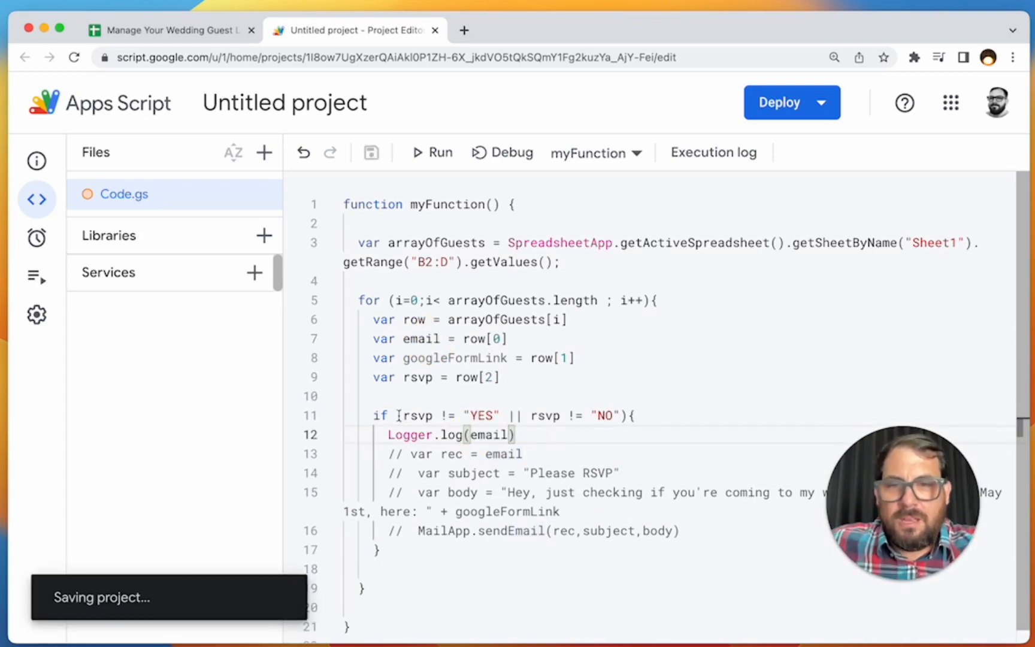
key(super+r)
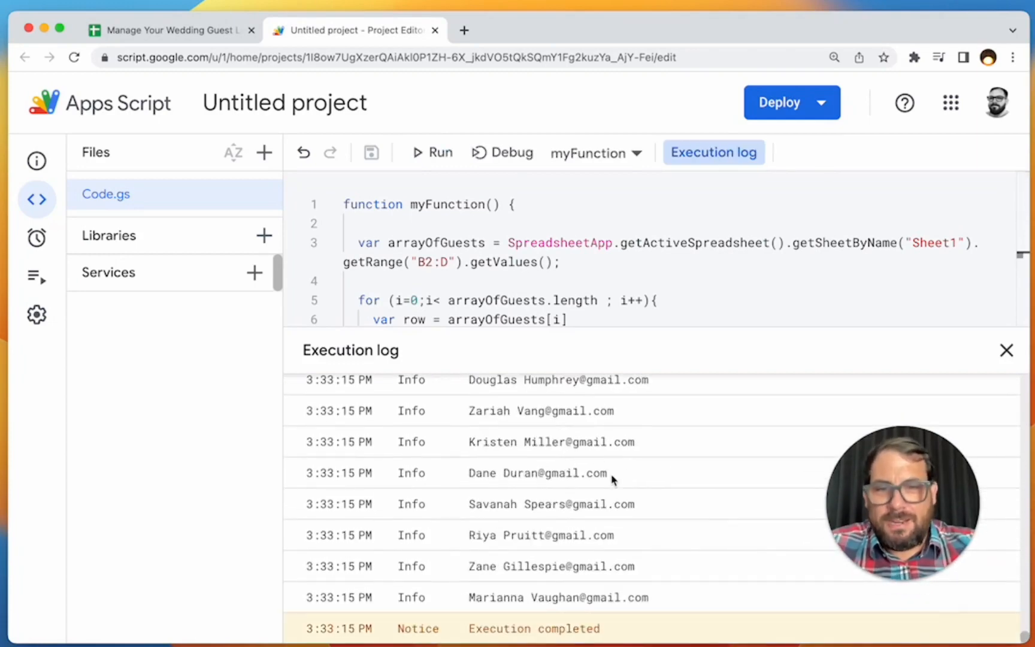
Copy the first logged email address from the execution log and search the guest list spreadsheet for it.
drag(613, 476, 474, 474)
scroll(476, 473, up, 20)
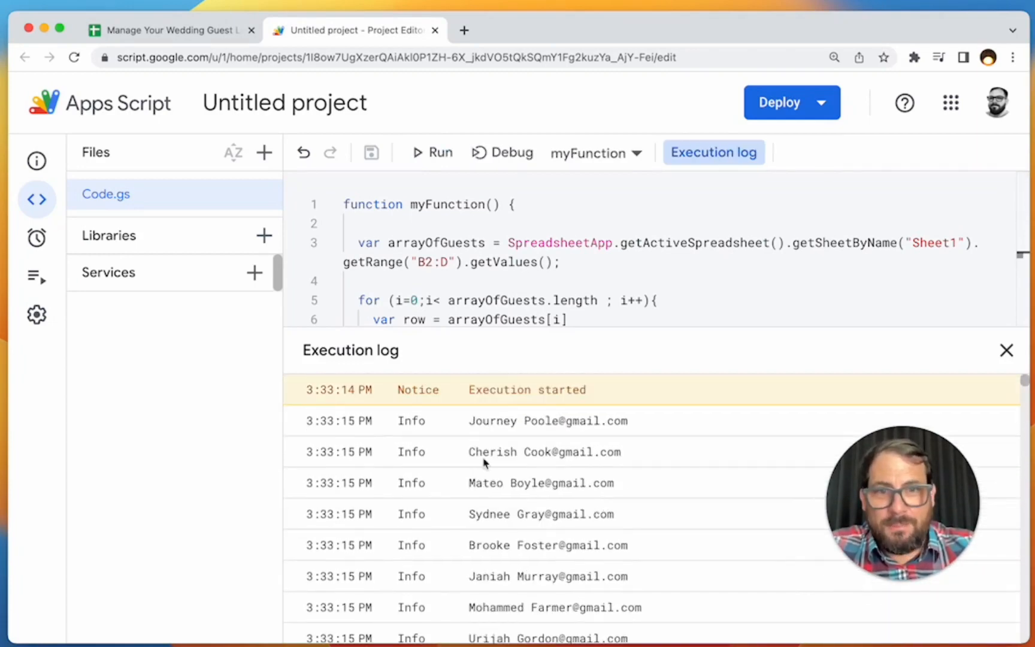
drag(472, 423, 629, 421)
key(super+c)
click(168, 30)
key(super+f)
key(super+v)
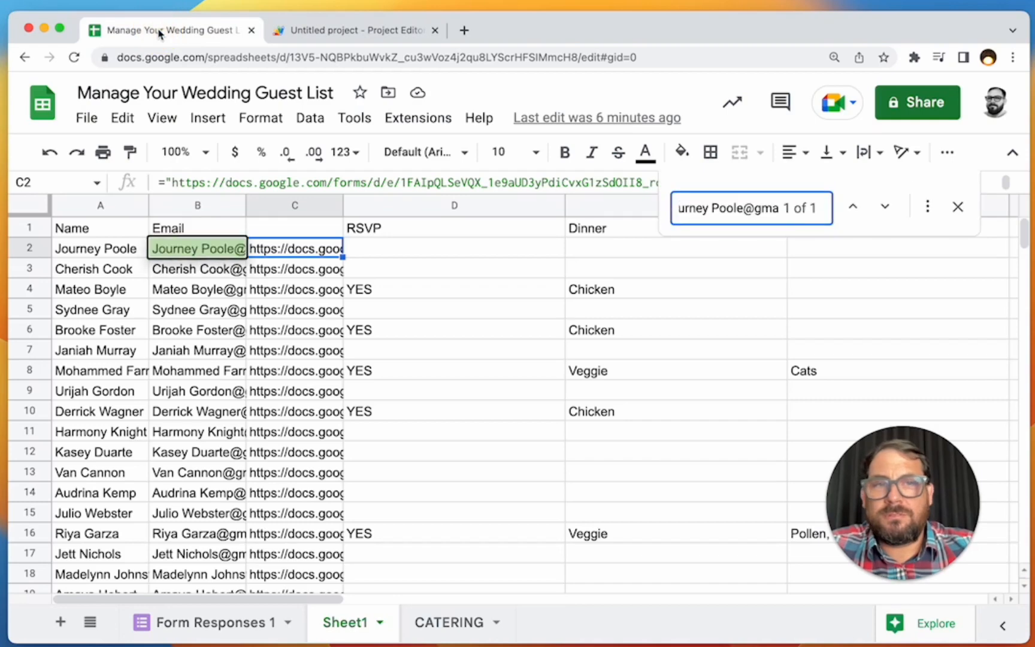
Copy the email address in B4, a guest with a YES RSVP, and search the script's execution log for it.
click(216, 298)
key(super+c)
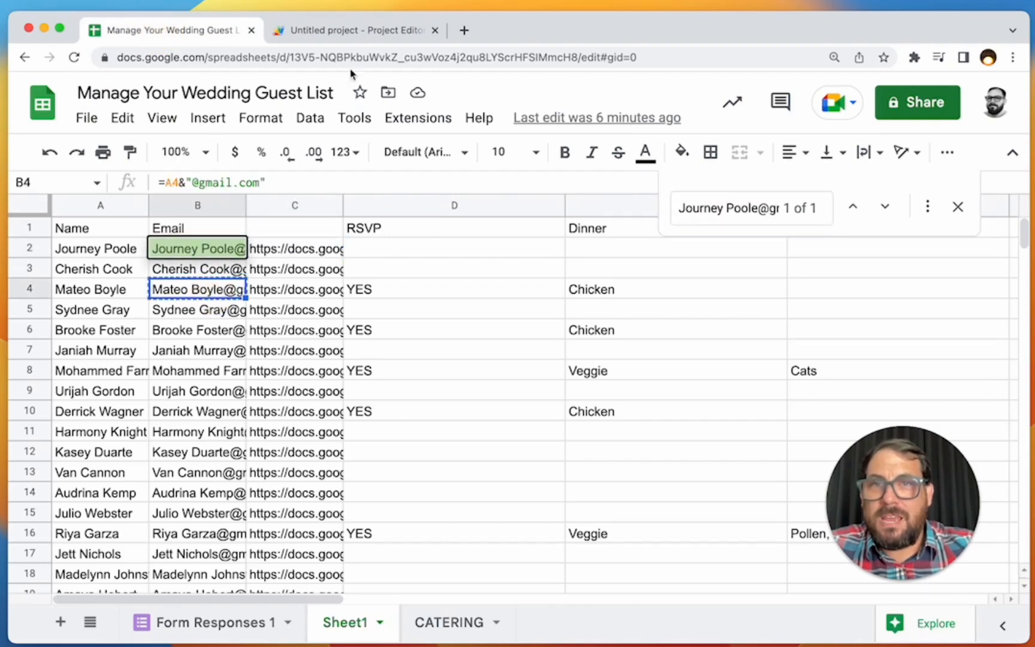
click(358, 31)
key(super+f)
key(super+v)
Set the operator between the two rsvp checks in the if condition to && and rerun the function.
click(629, 483)
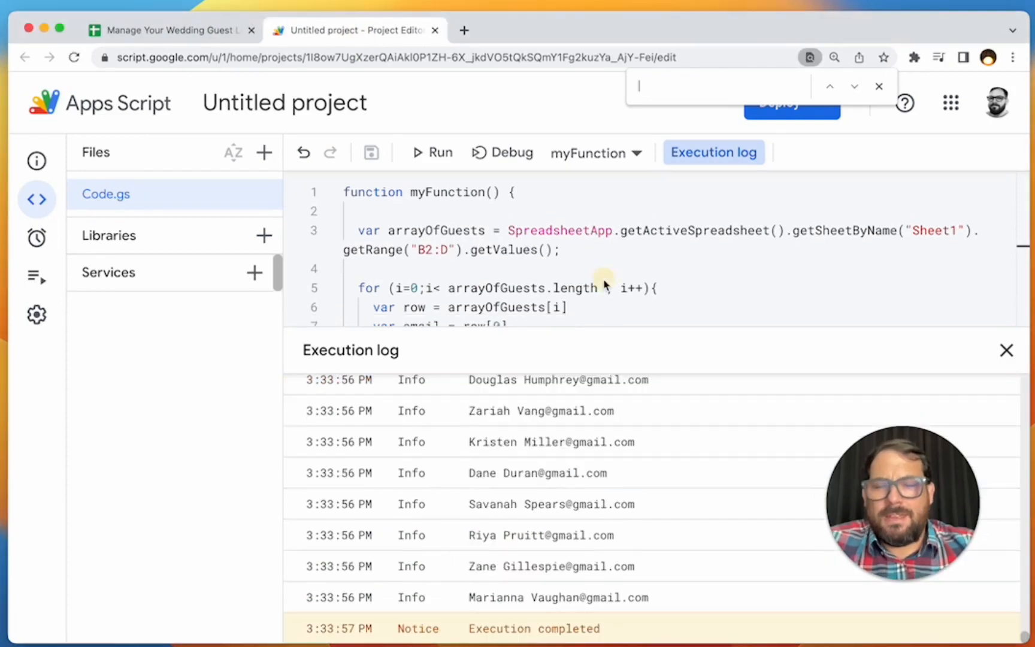
scroll(566, 280, down, 3)
scroll(566, 280, down, 1)
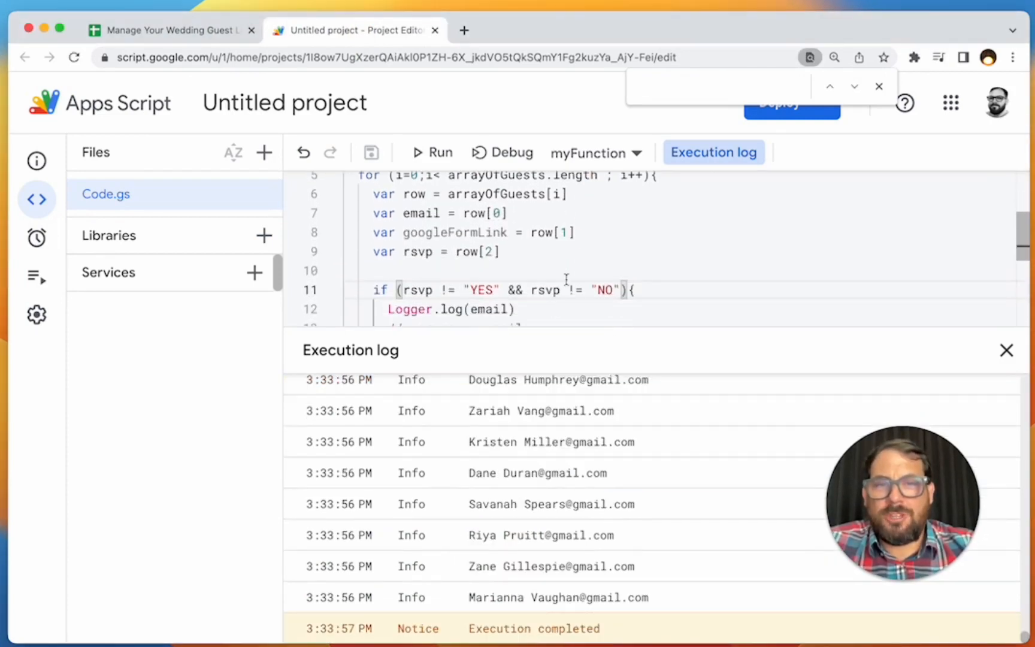
double_click(517, 280)
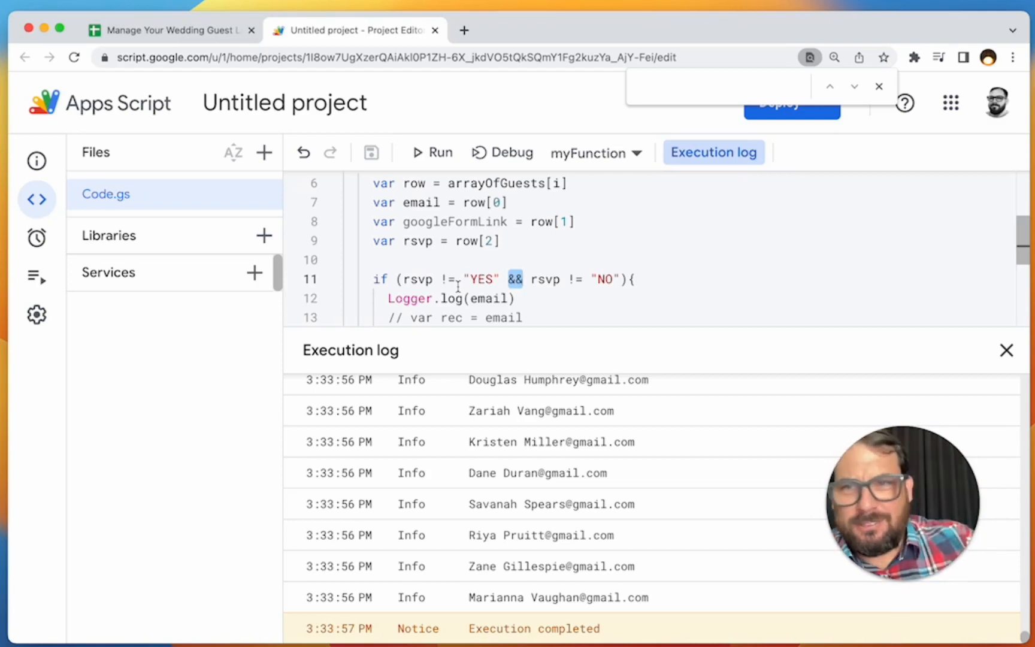
Search the new execution log for the email address in B6, another guest who replied YES, and close the log.
click(188, 33)
click(209, 331)
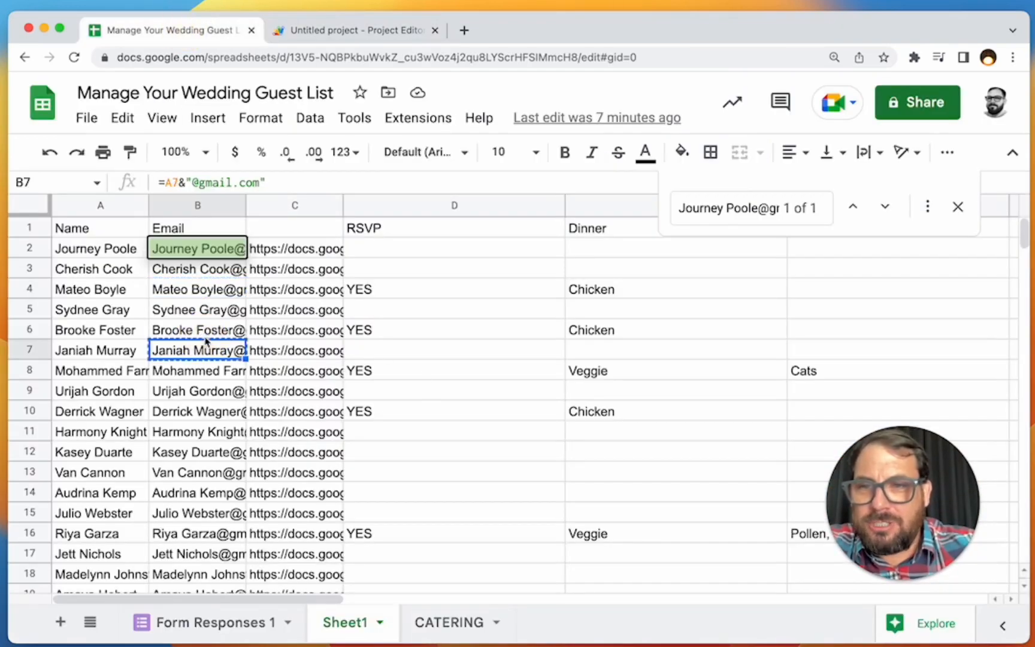
click(363, 32)
key(super+v)
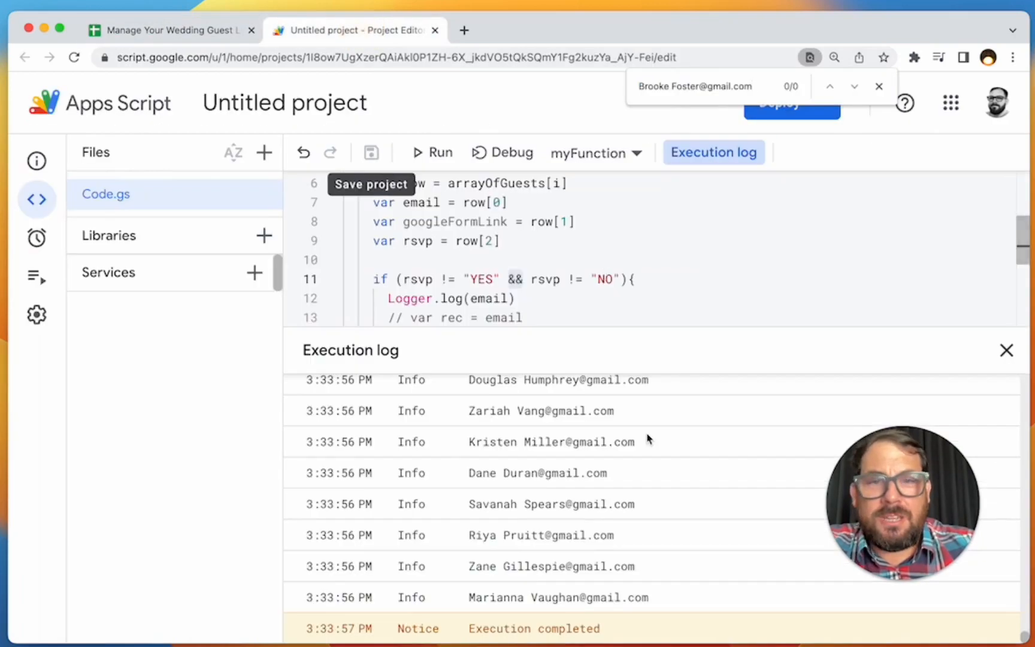
scroll(647, 439, up, 15)
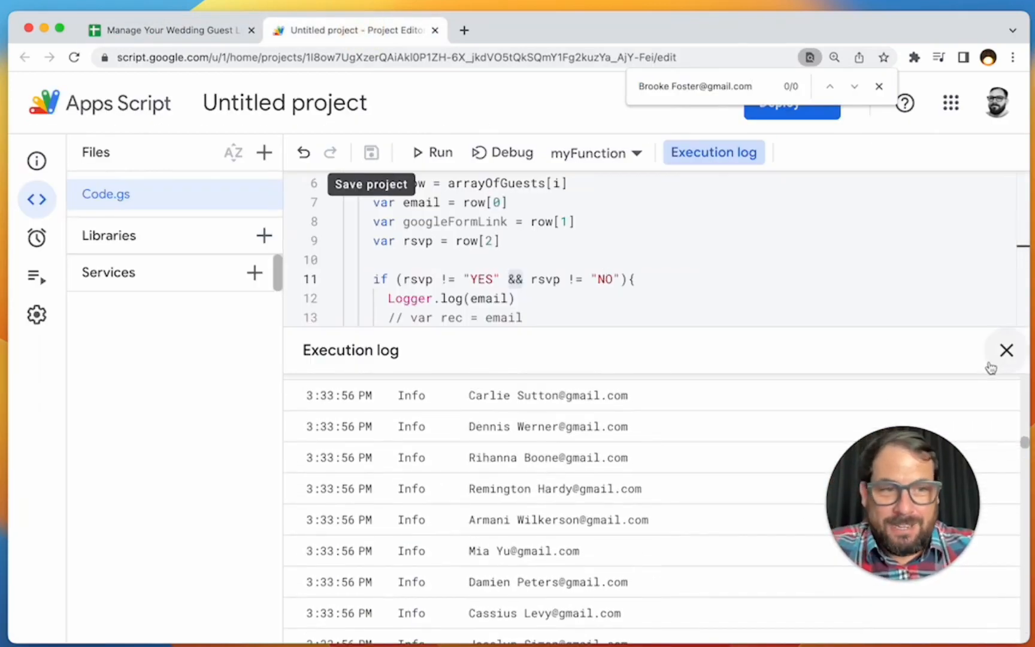
click(1007, 356)
click(508, 423)
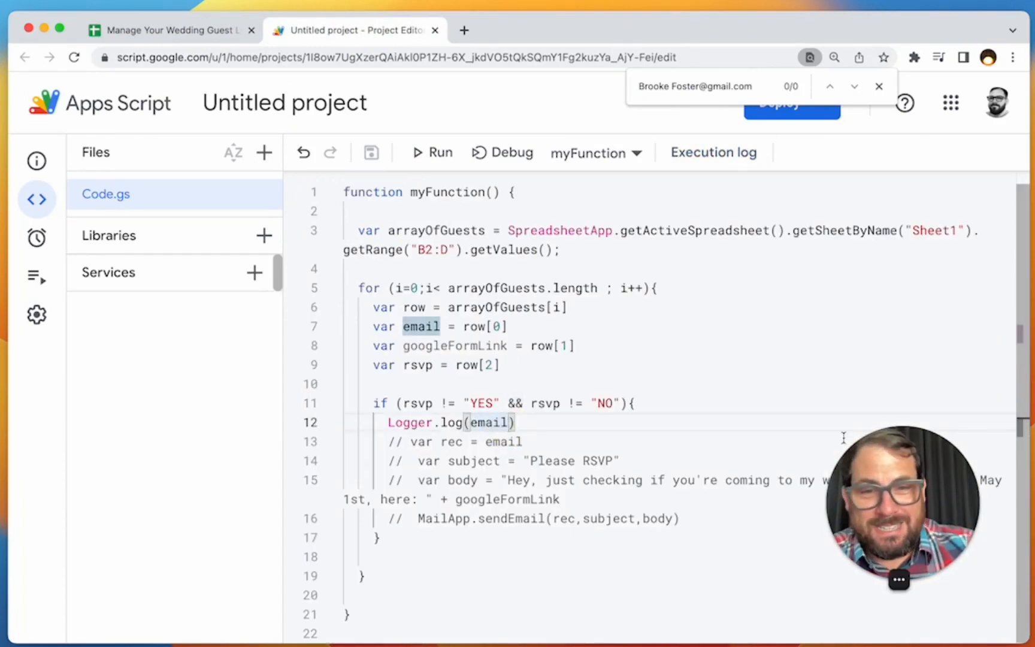
drag(899, 548, 875, 569)
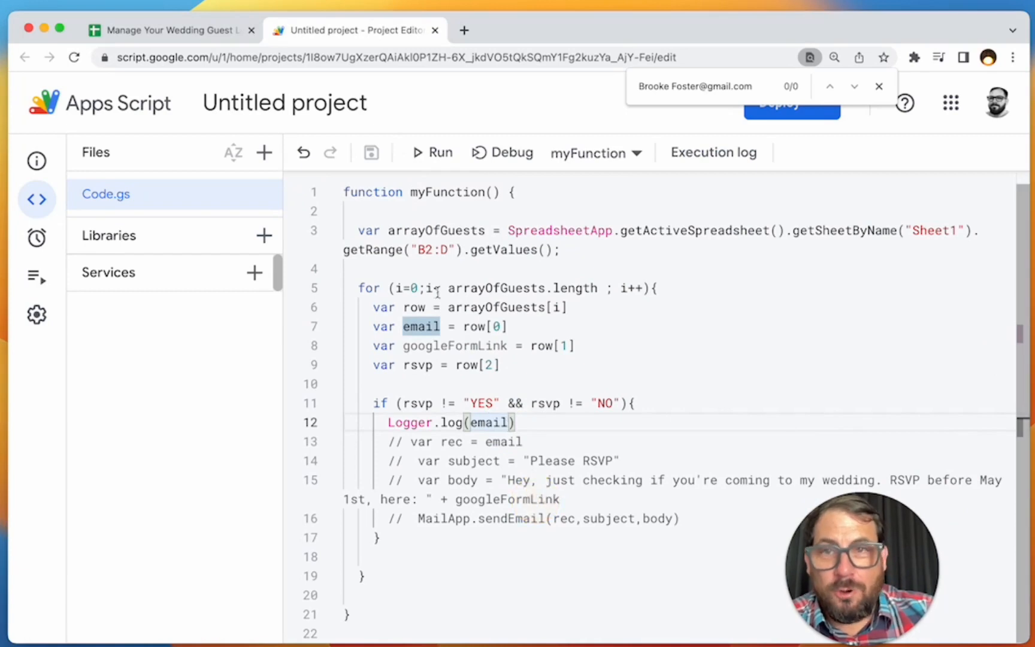
Close the spreadsheet search and compare the respondents' names in Form Responses 1 with the RSVP column in Sheet1.
click(220, 35)
click(667, 295)
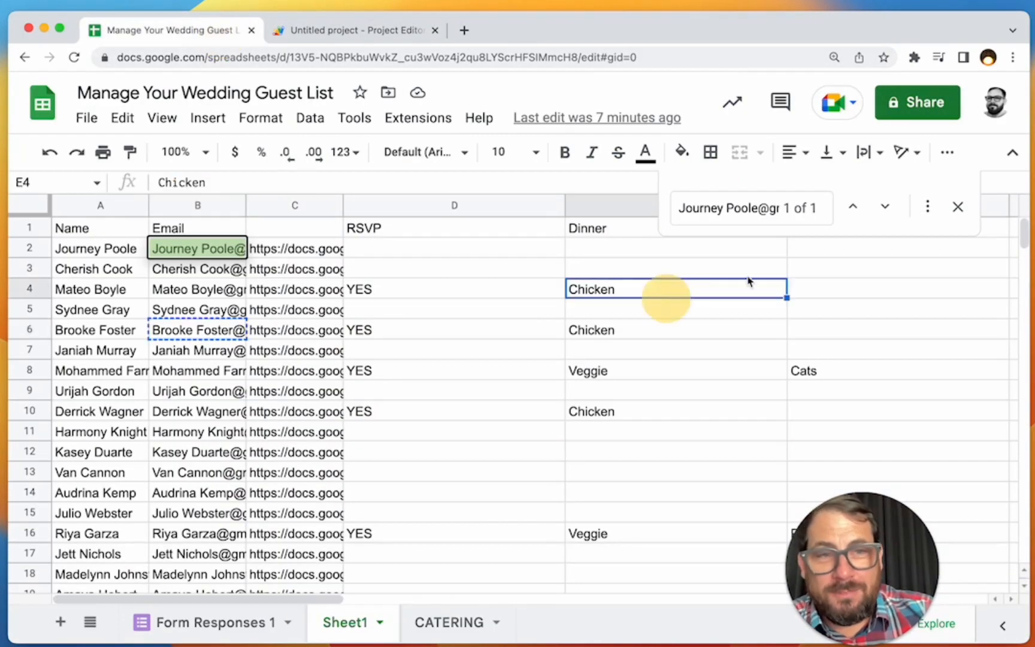
click(960, 208)
click(281, 269)
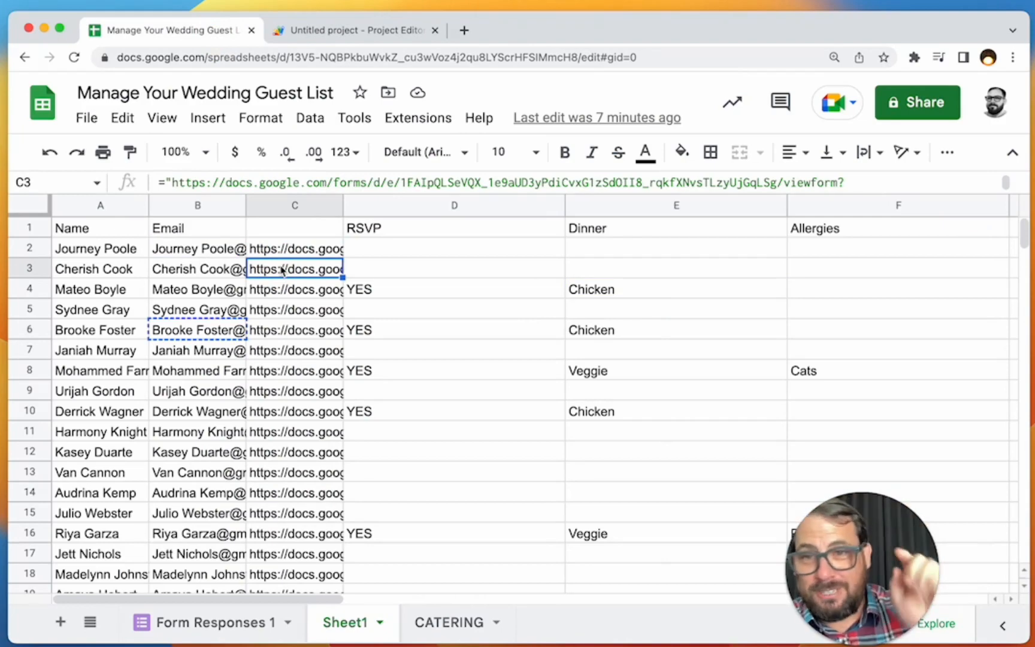
click(214, 622)
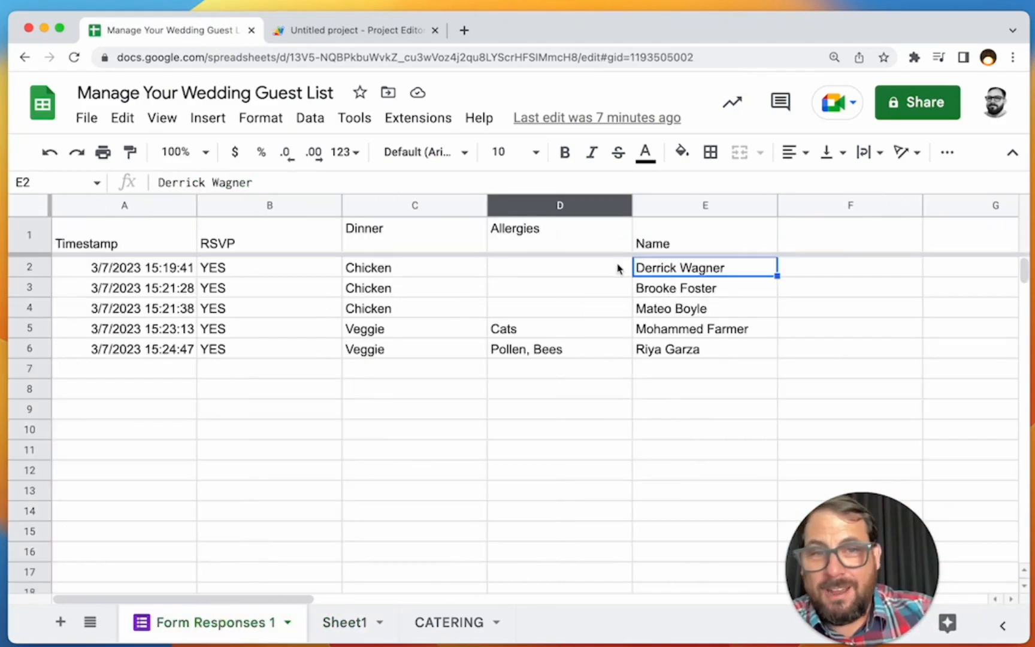
drag(697, 271, 684, 351)
click(354, 624)
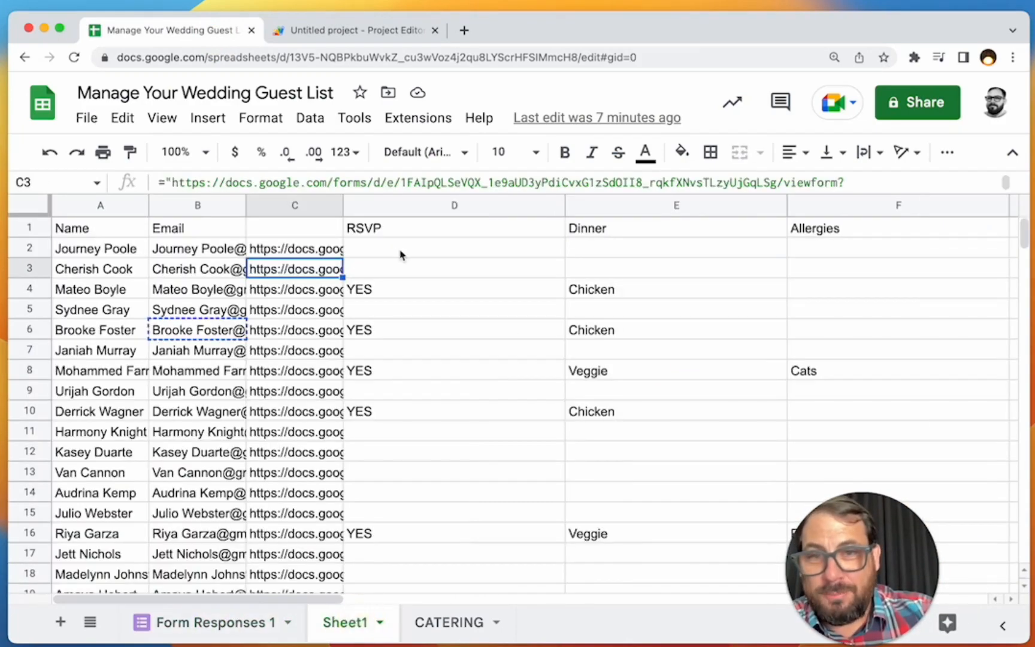
drag(400, 249, 398, 436)
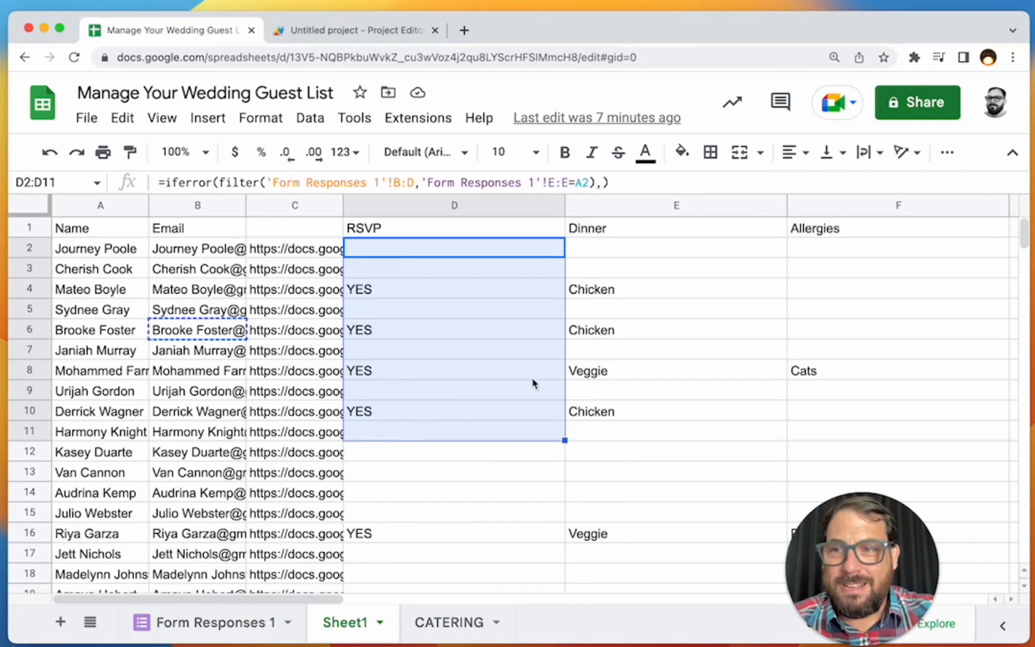
click(563, 351)
click(340, 35)
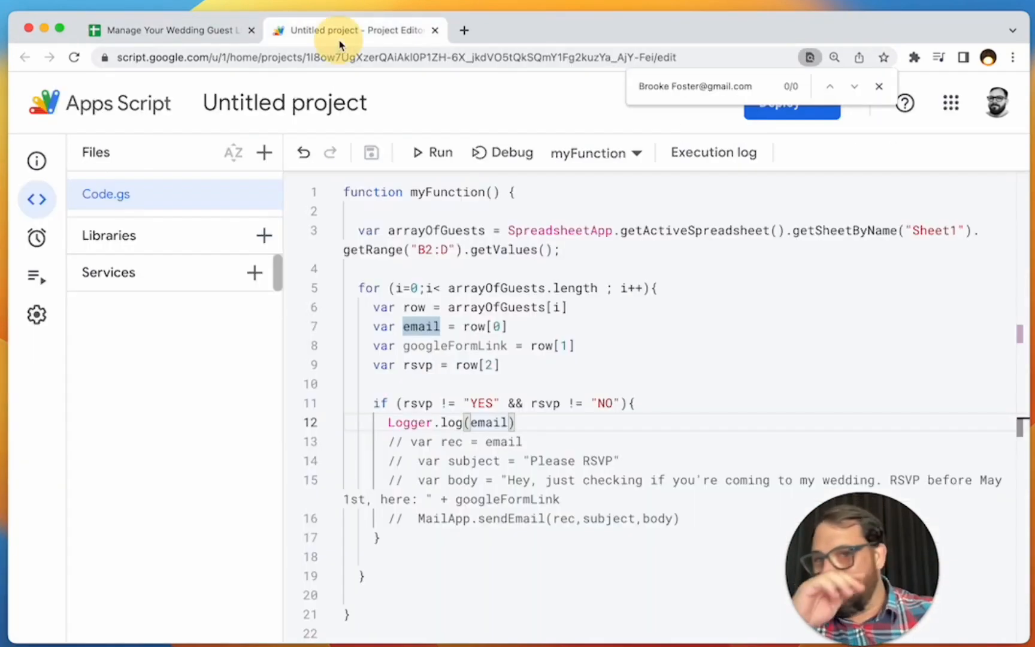
click(395, 443)
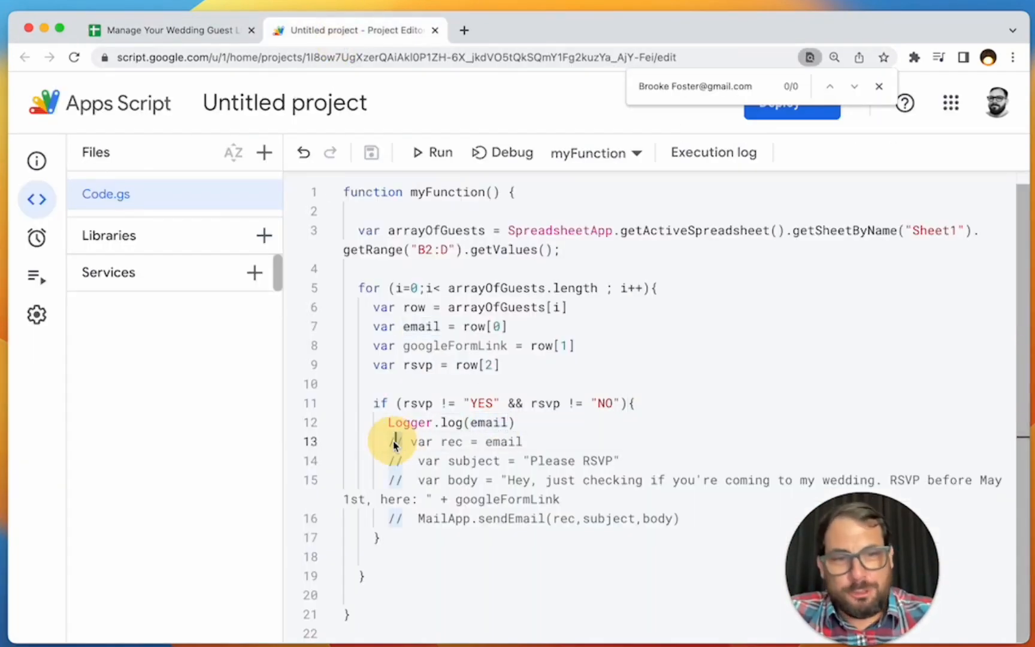
click(404, 480)
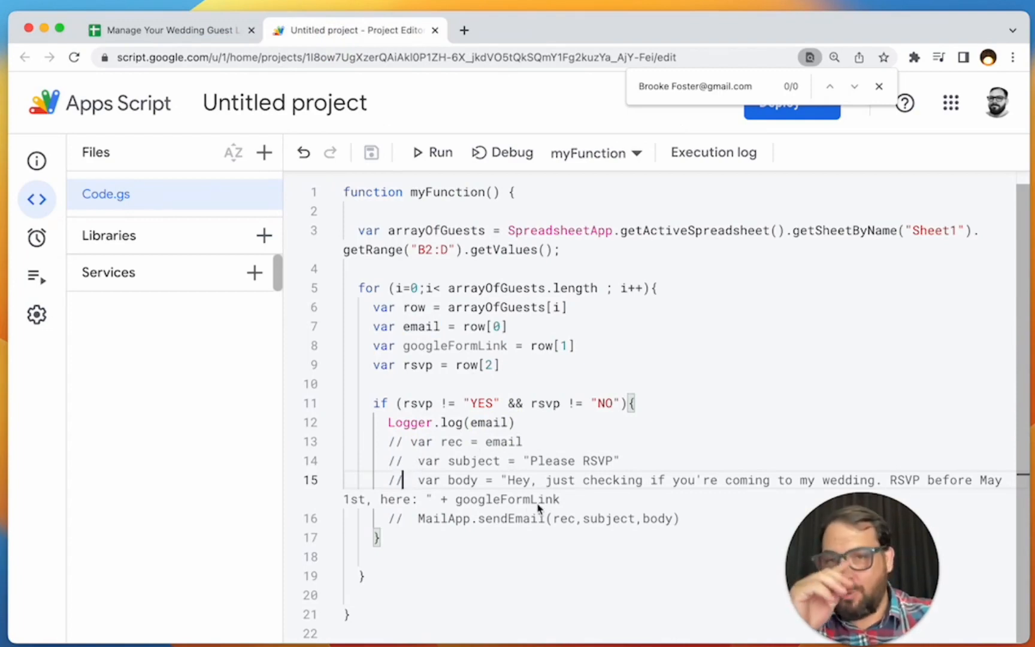
Widen the Email column in Sheet1 enough to show the guests' full addresses.
click(227, 31)
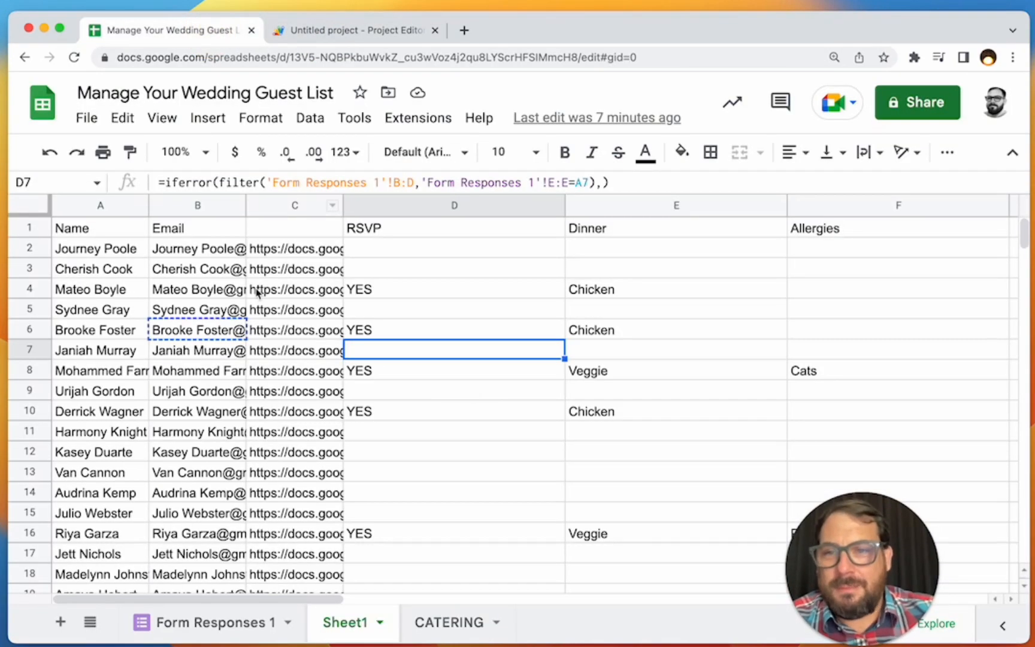
click(212, 249)
drag(213, 249, 213, 434)
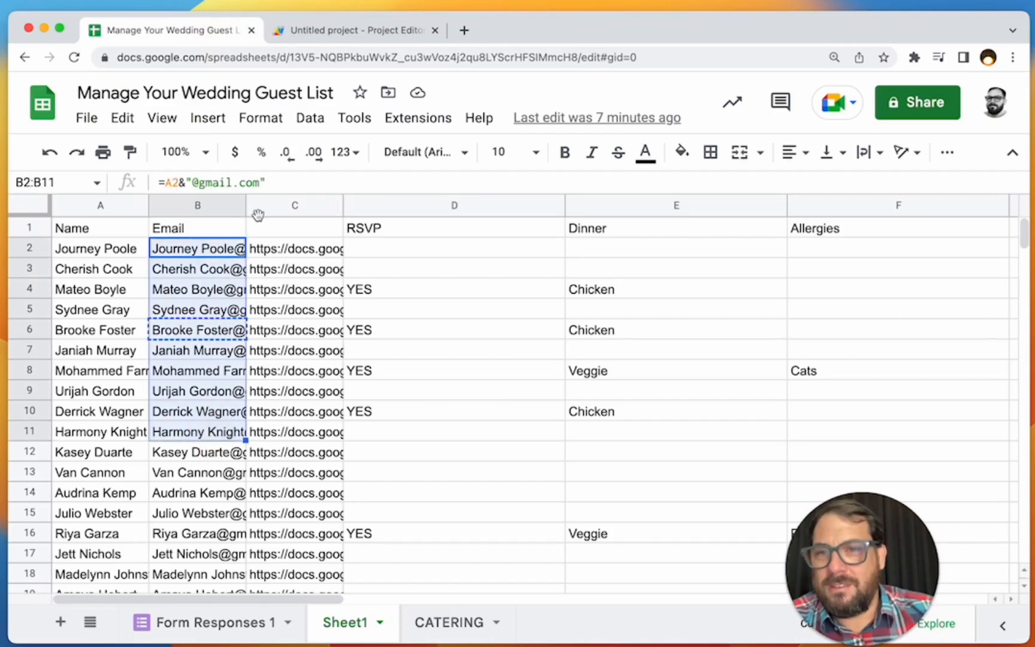
drag(245, 207, 378, 208)
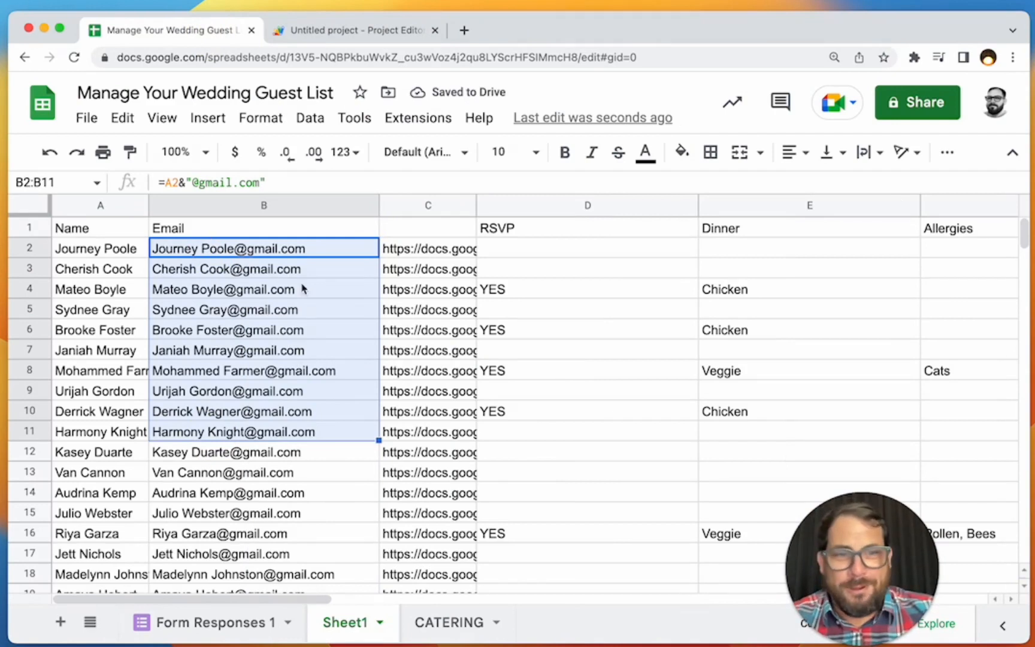
click(278, 270)
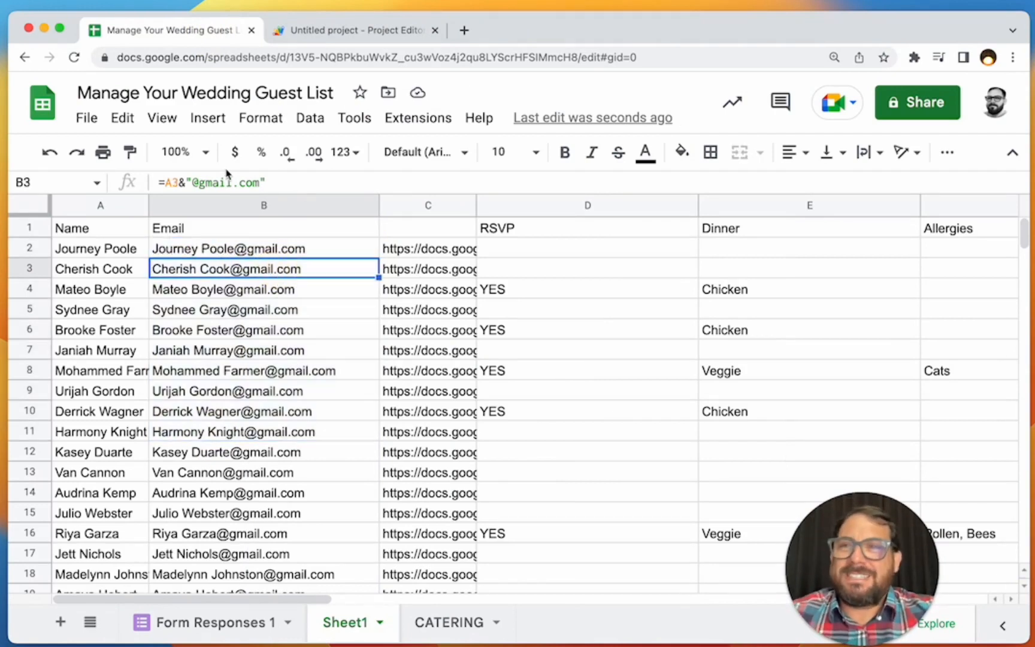